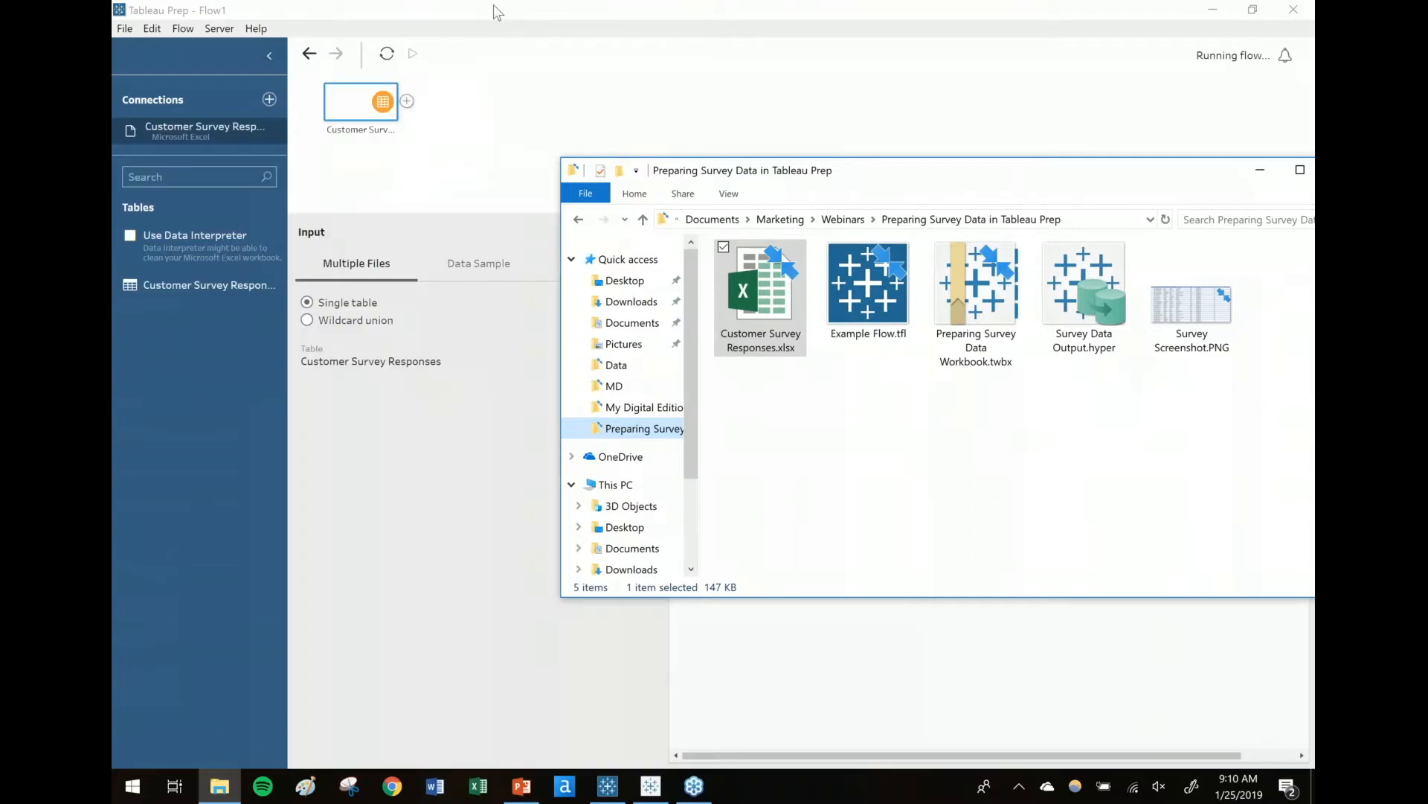
Step: Switch to Tableau Prep and enlarge the flow canvas above the input settings
click(493, 7)
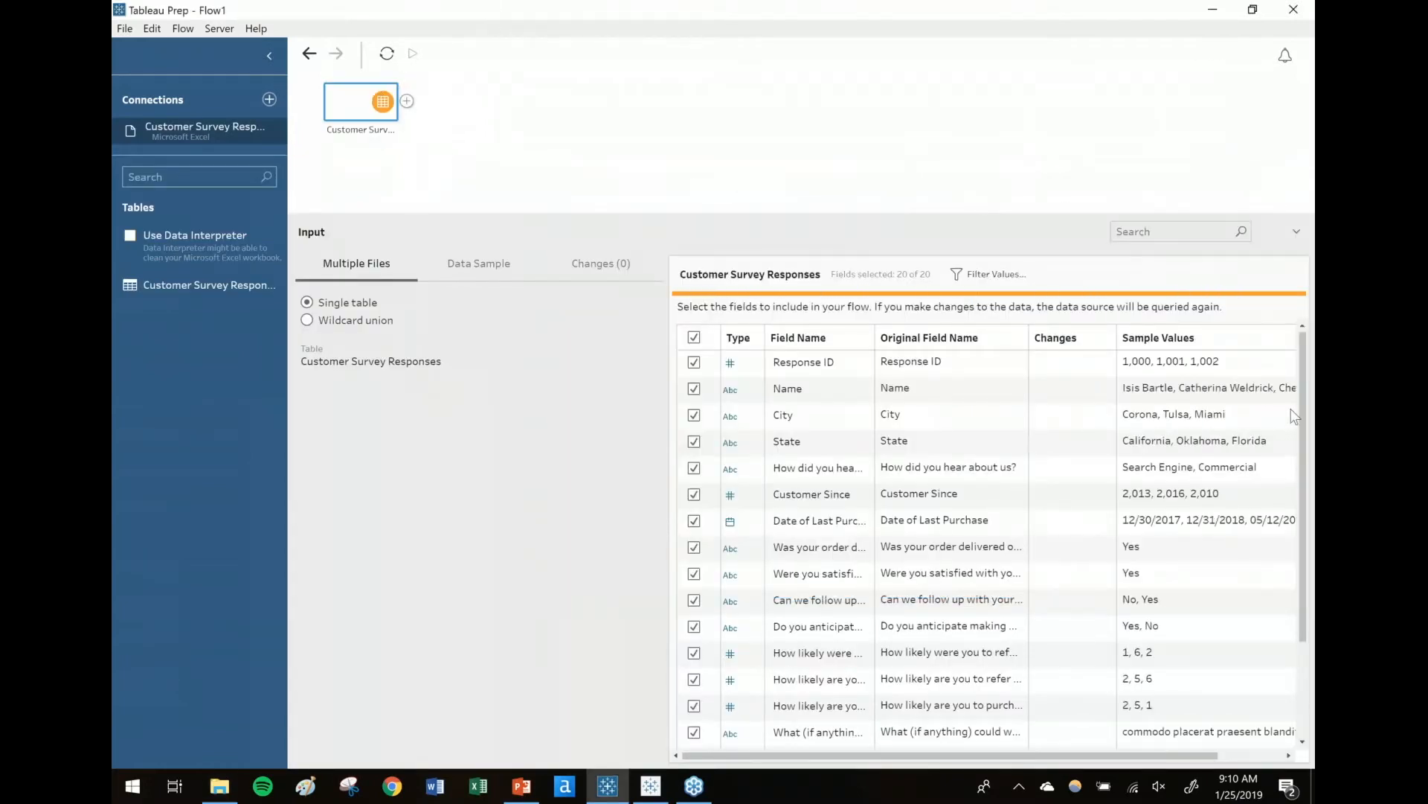
mouse_move(1301, 400)
mouse_down()
mouse_move(1293, 563)
mouse_move(1307, 402)
mouse_up()
drag(805, 215, 813, 316)
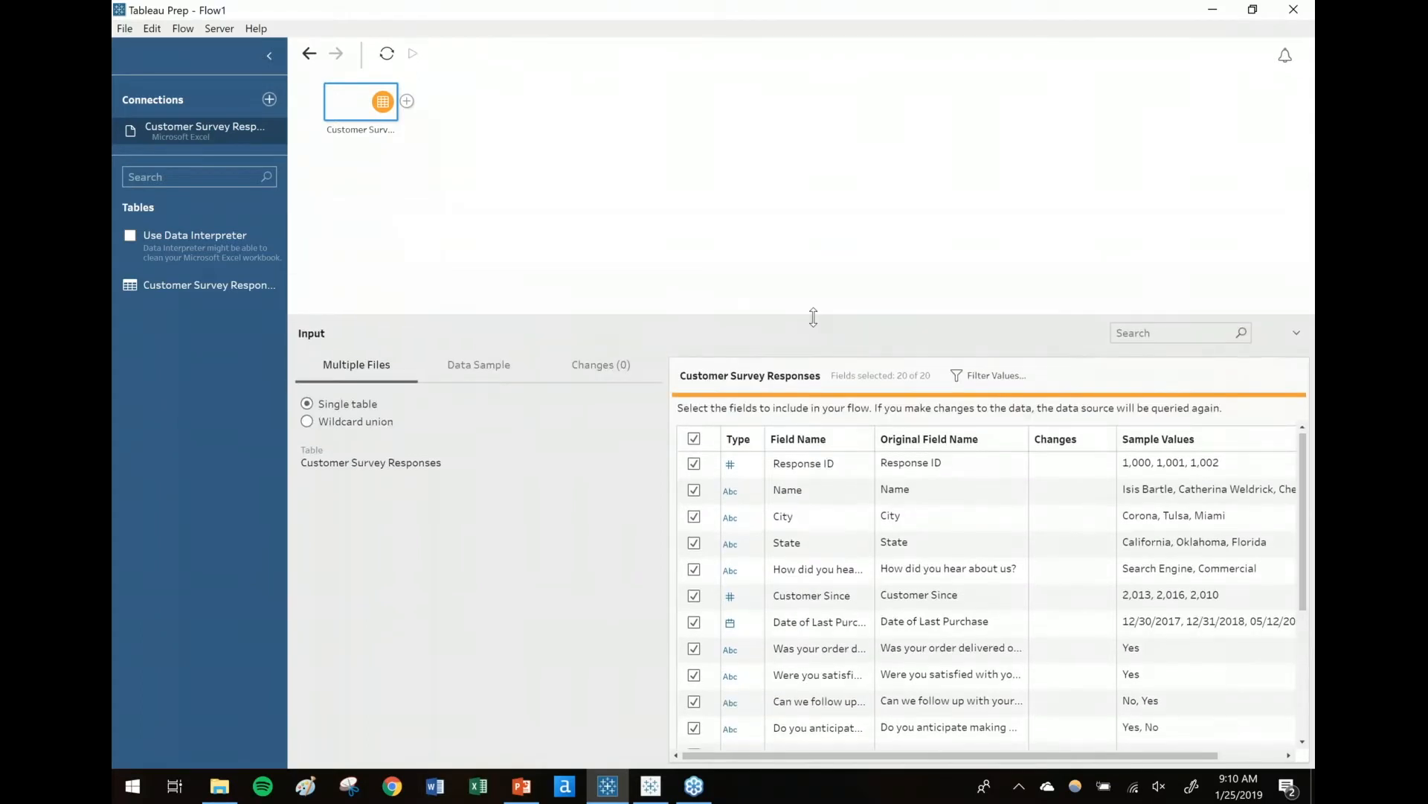
Step: Switch to the PowerPoint slide show, view the slide on the demographic and filtering data branch, and return to Tableau Prep
key(alt+Tab)
key(alt+Tab)
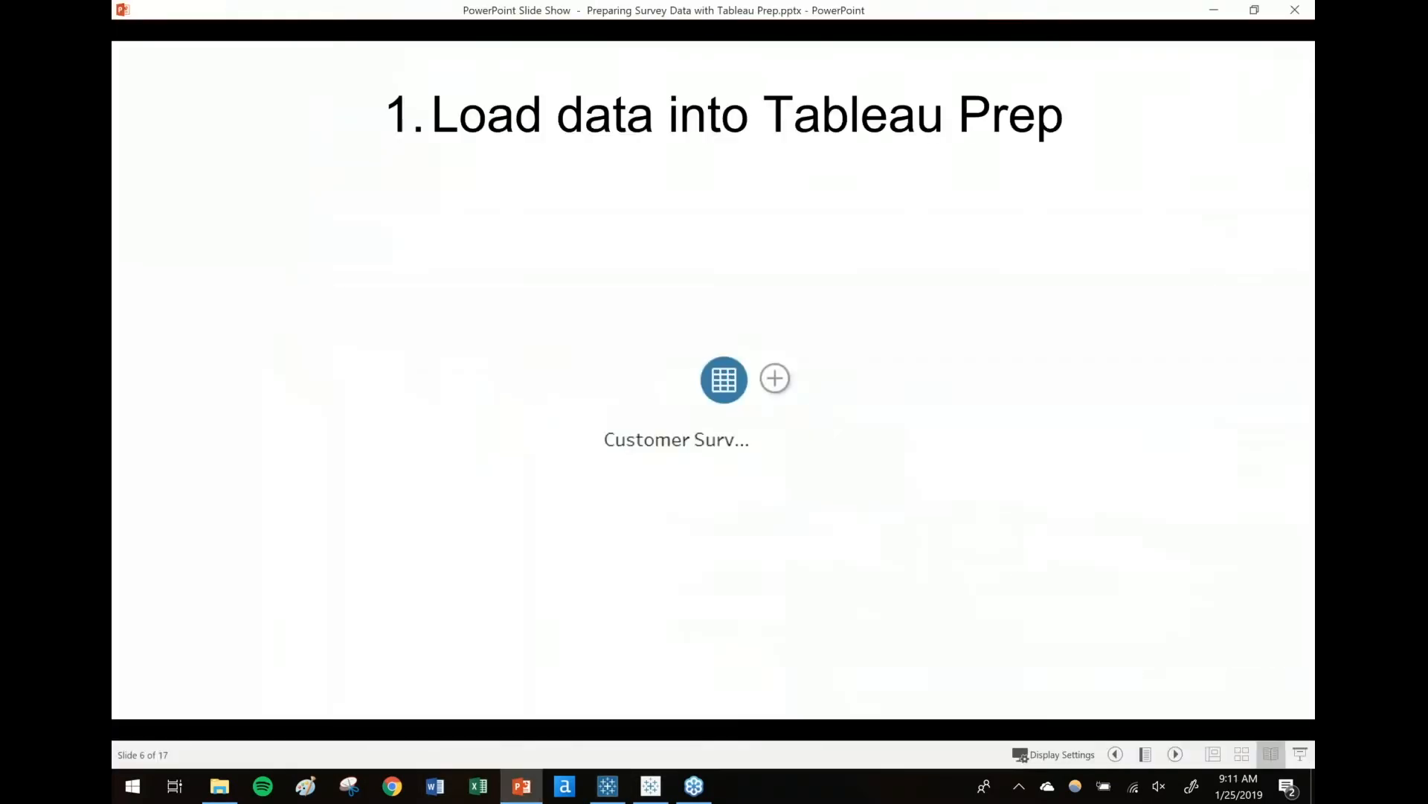
key(Right)
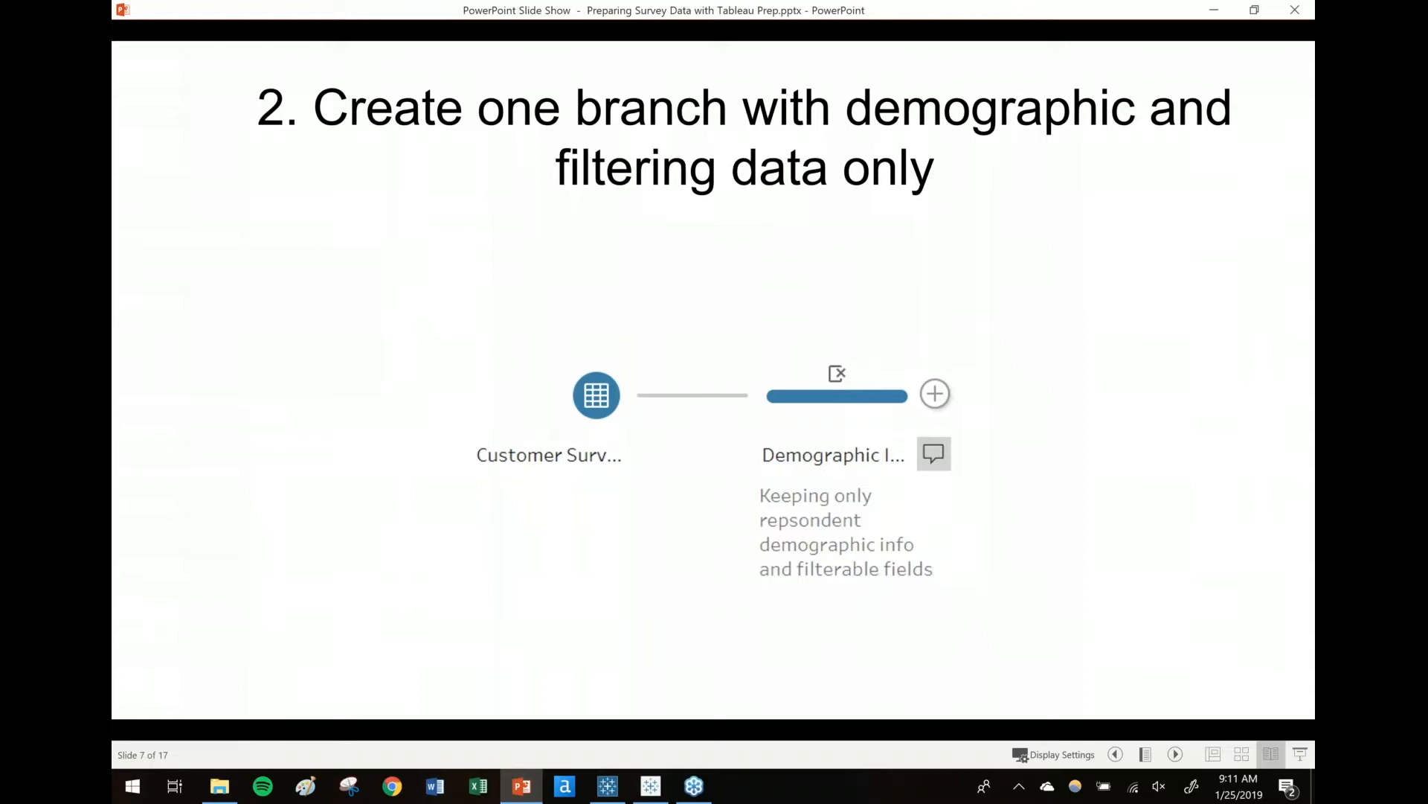
key(alt+Tab)
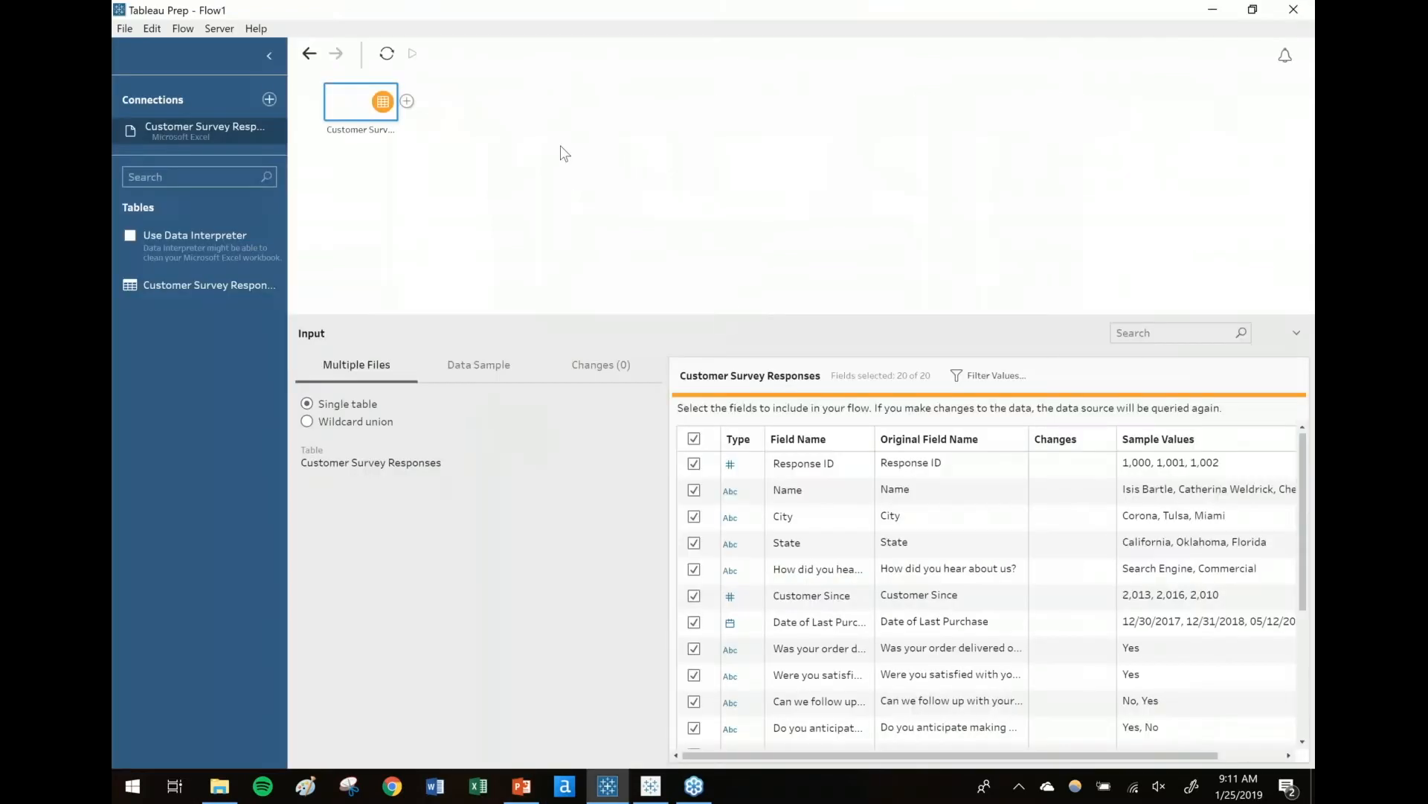
Step: Add a cleaning step after the Customer Survey Responses input and name it Demo
click(407, 100)
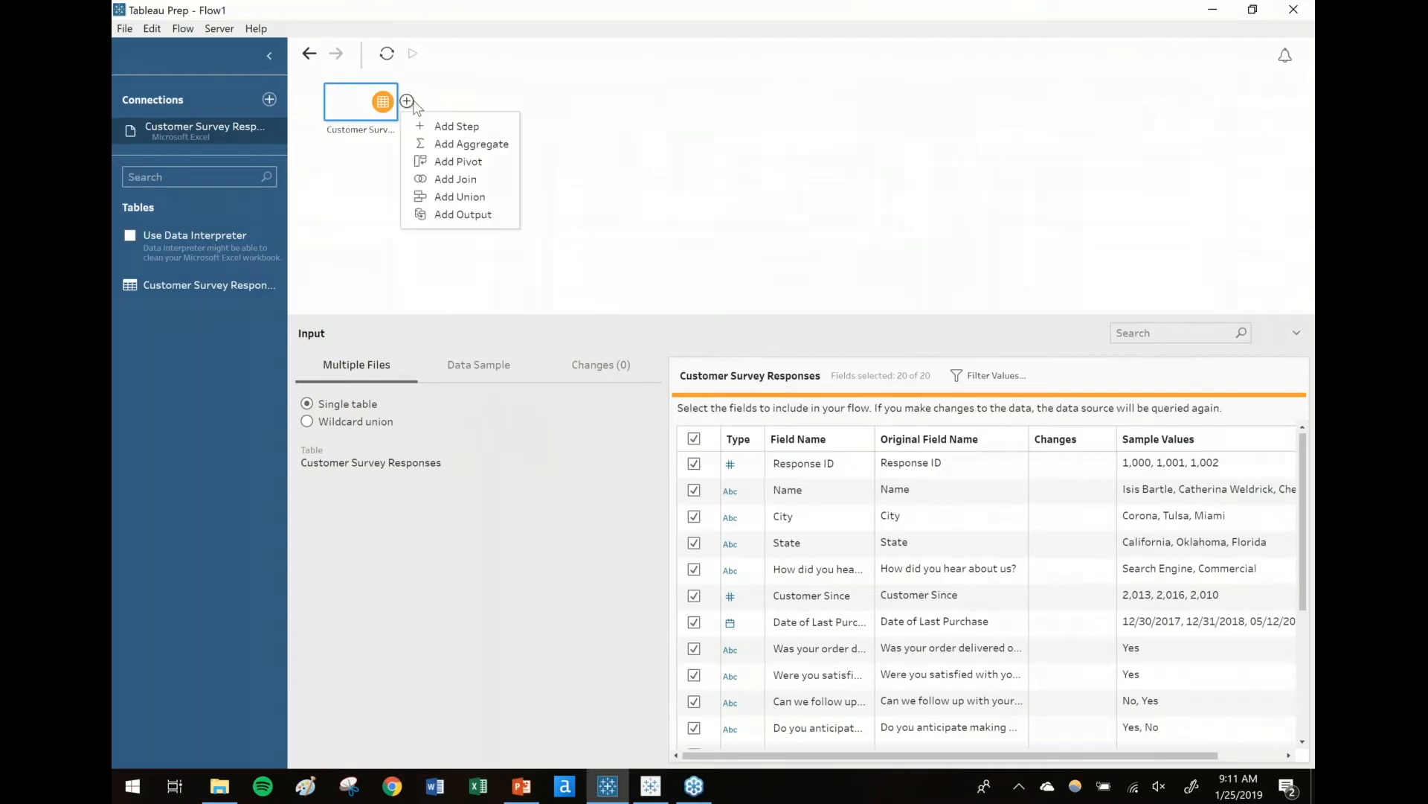
click(457, 128)
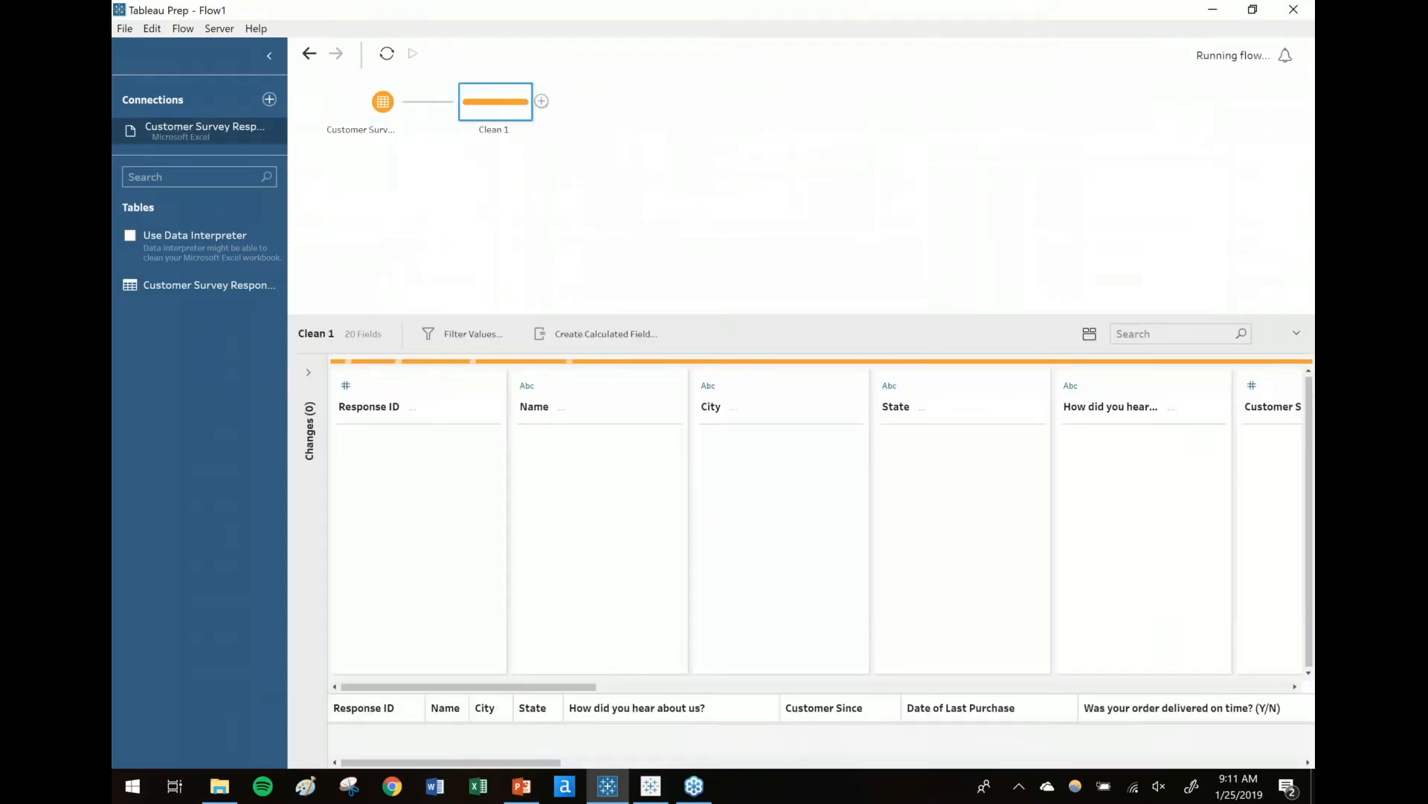
text(Demo)
key(Return)
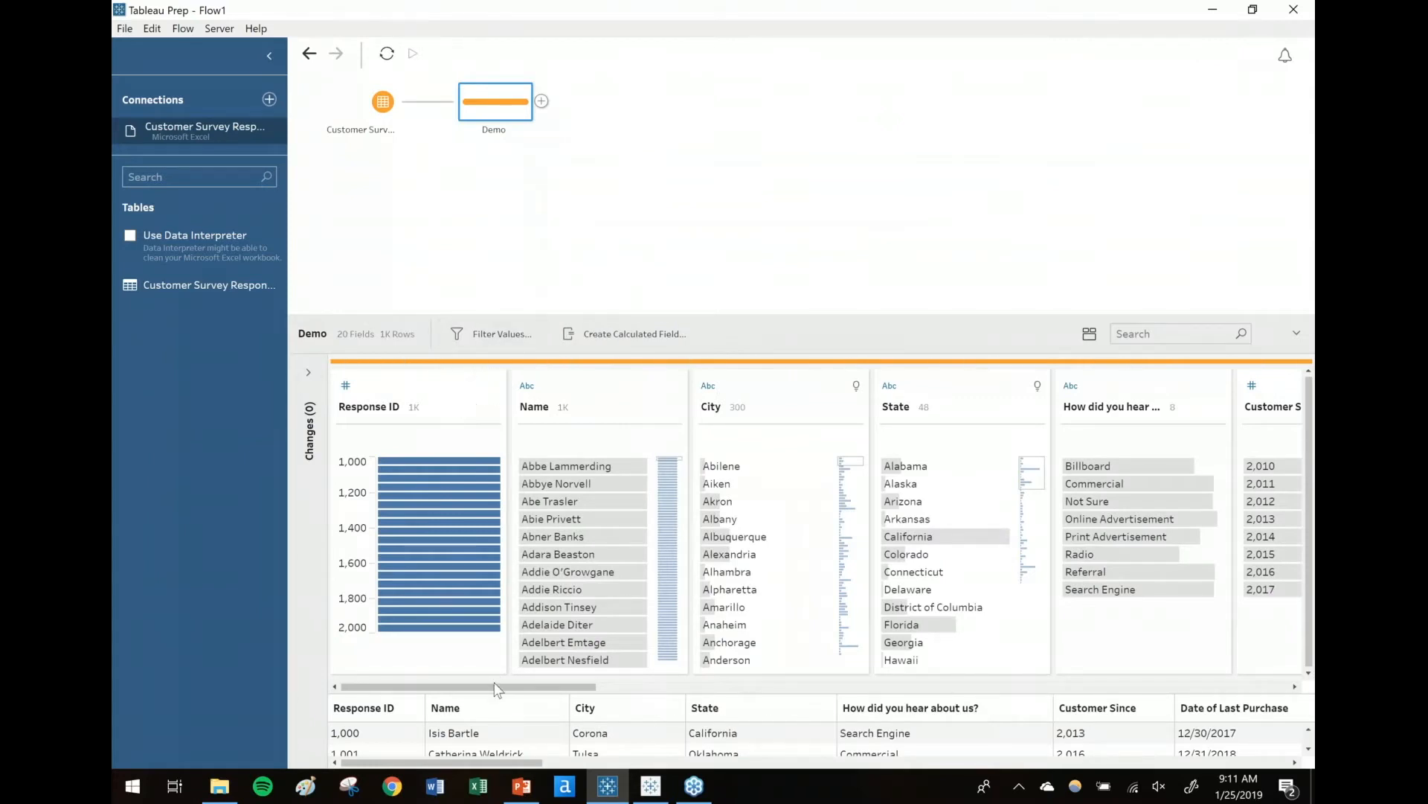
Step: Remove all fields from the first "How likely were..." question through the last "How would you rate..." question in the Demo step
drag(518, 692, 921, 707)
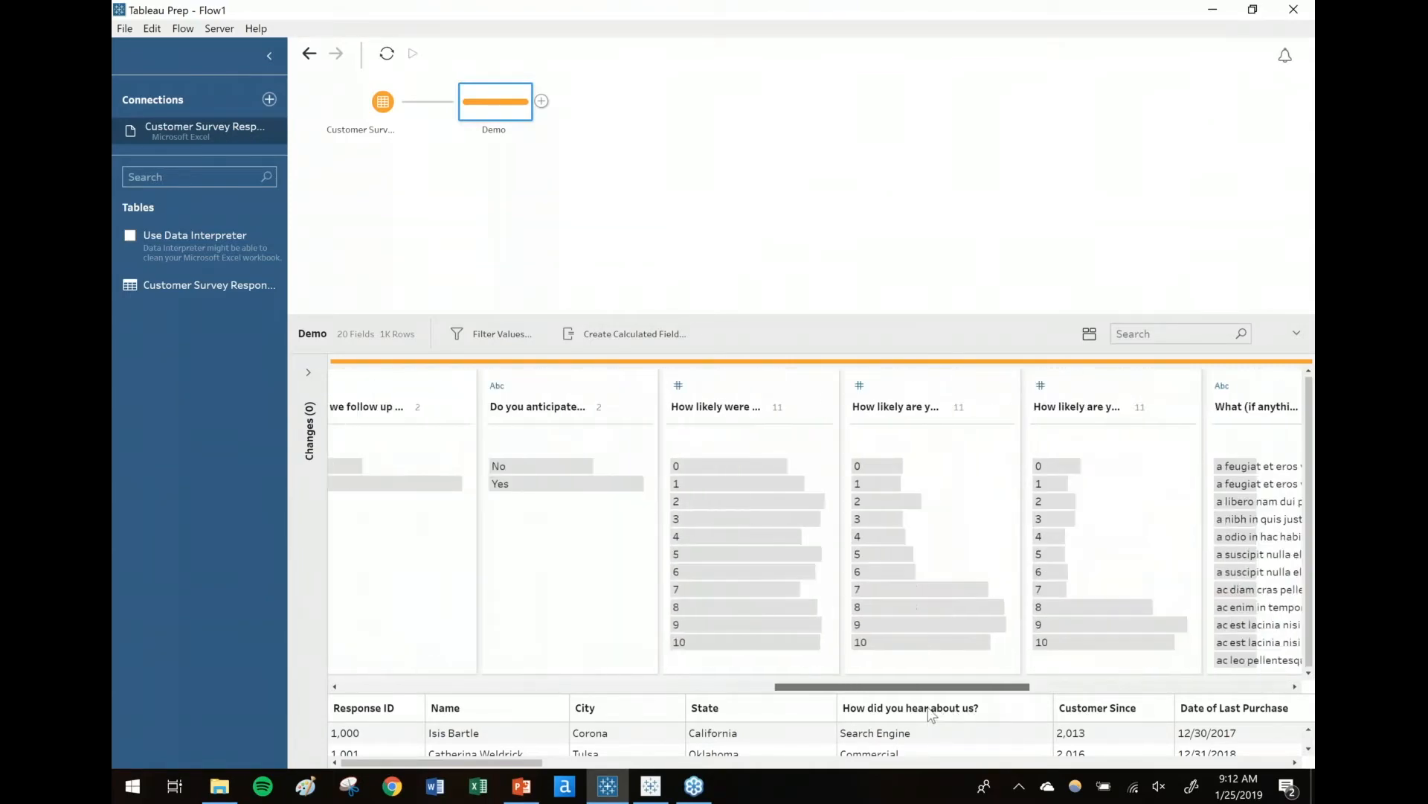
click(736, 386)
drag(900, 683, 1197, 667)
shift+click(1205, 392)
right_click(1205, 392)
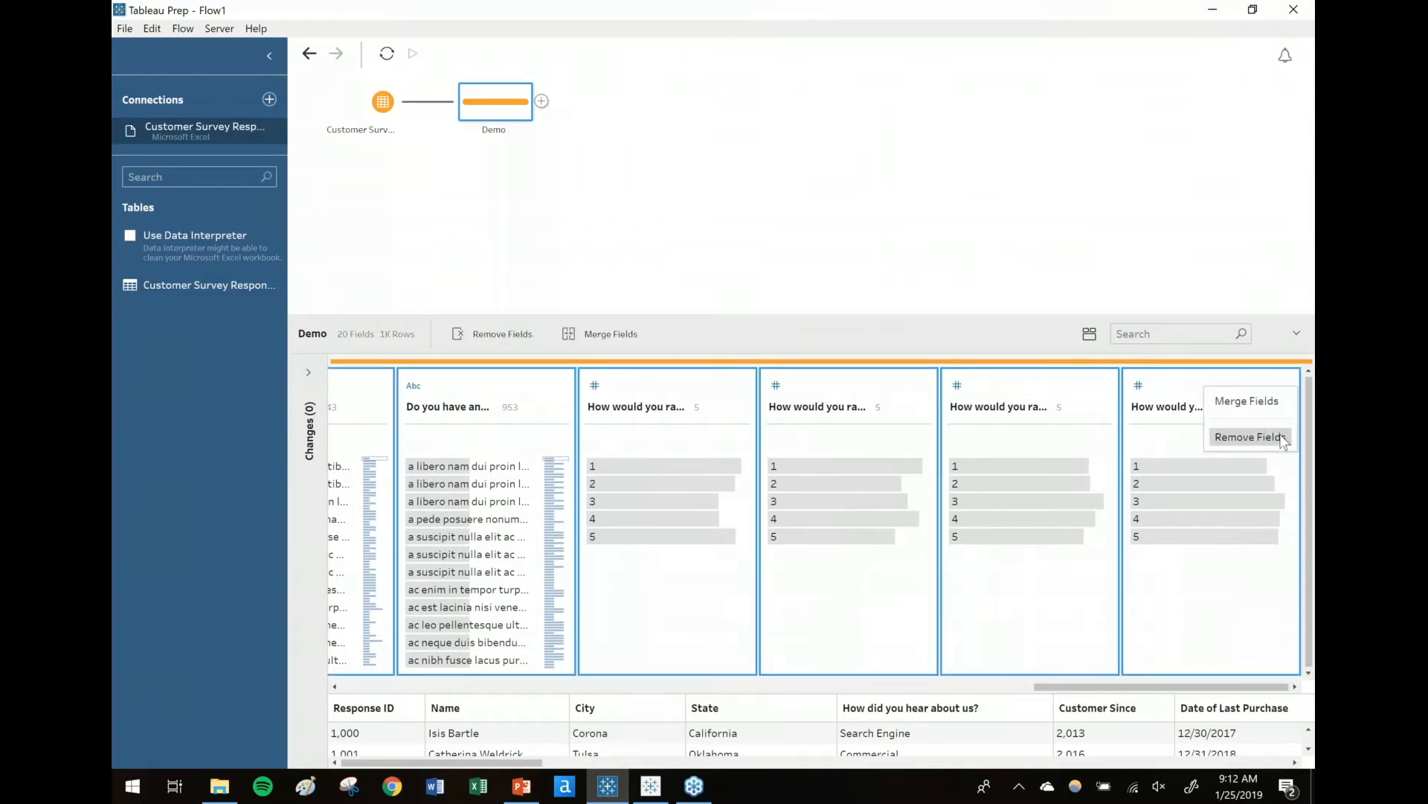
click(1250, 437)
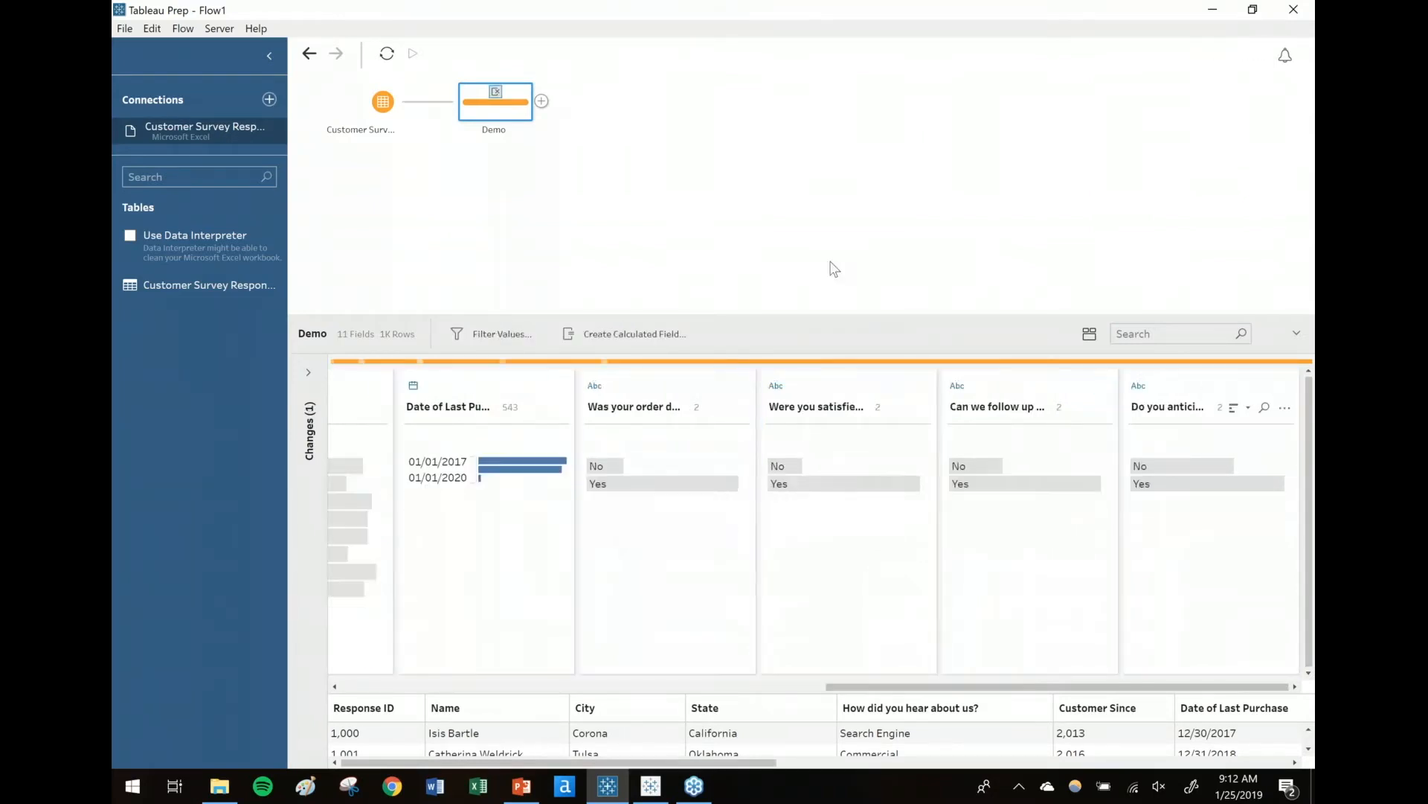
drag(1168, 688, 612, 693)
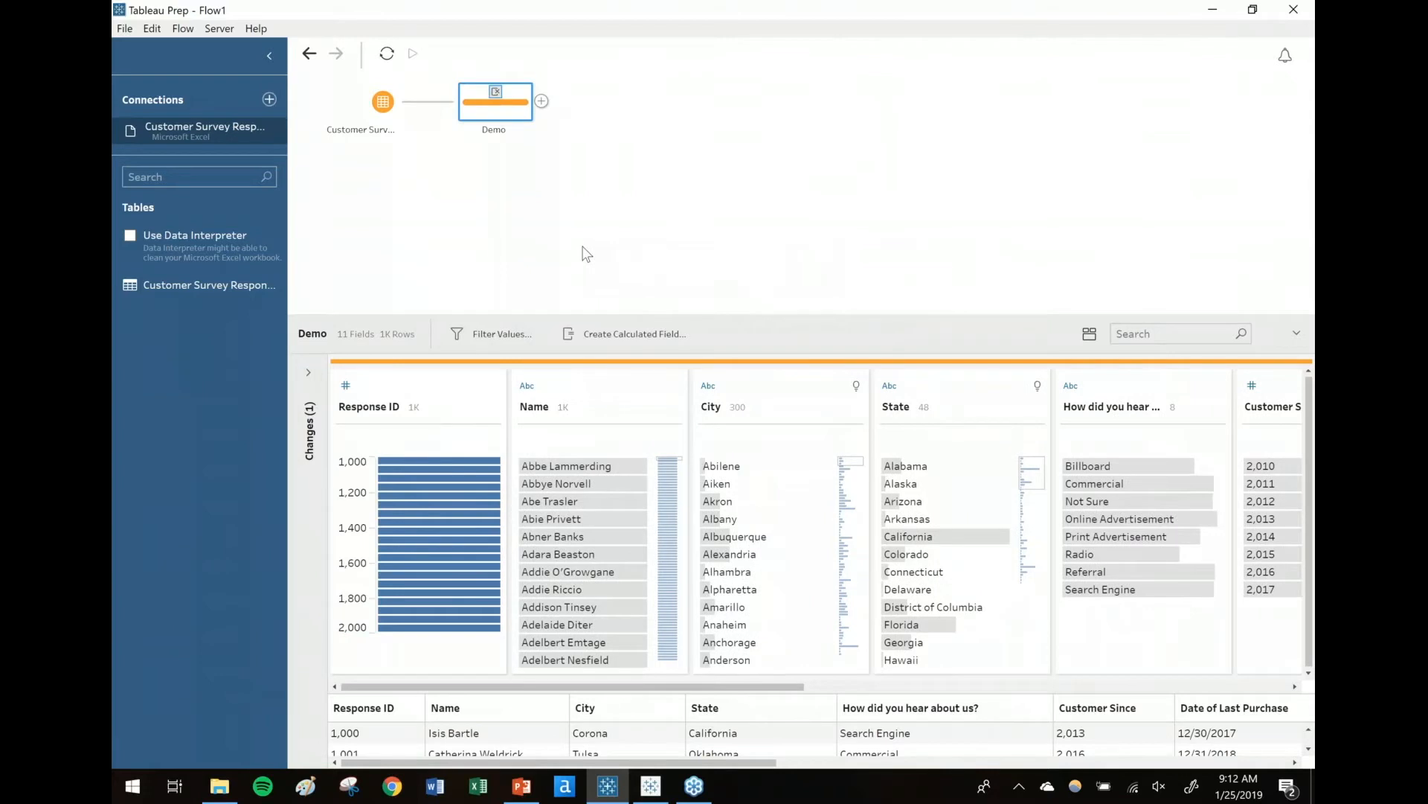
Step: Switch to the PowerPoint slide show, view the slide on alternative branches for other question types, and return to Tableau Prep
key(alt+Tab)
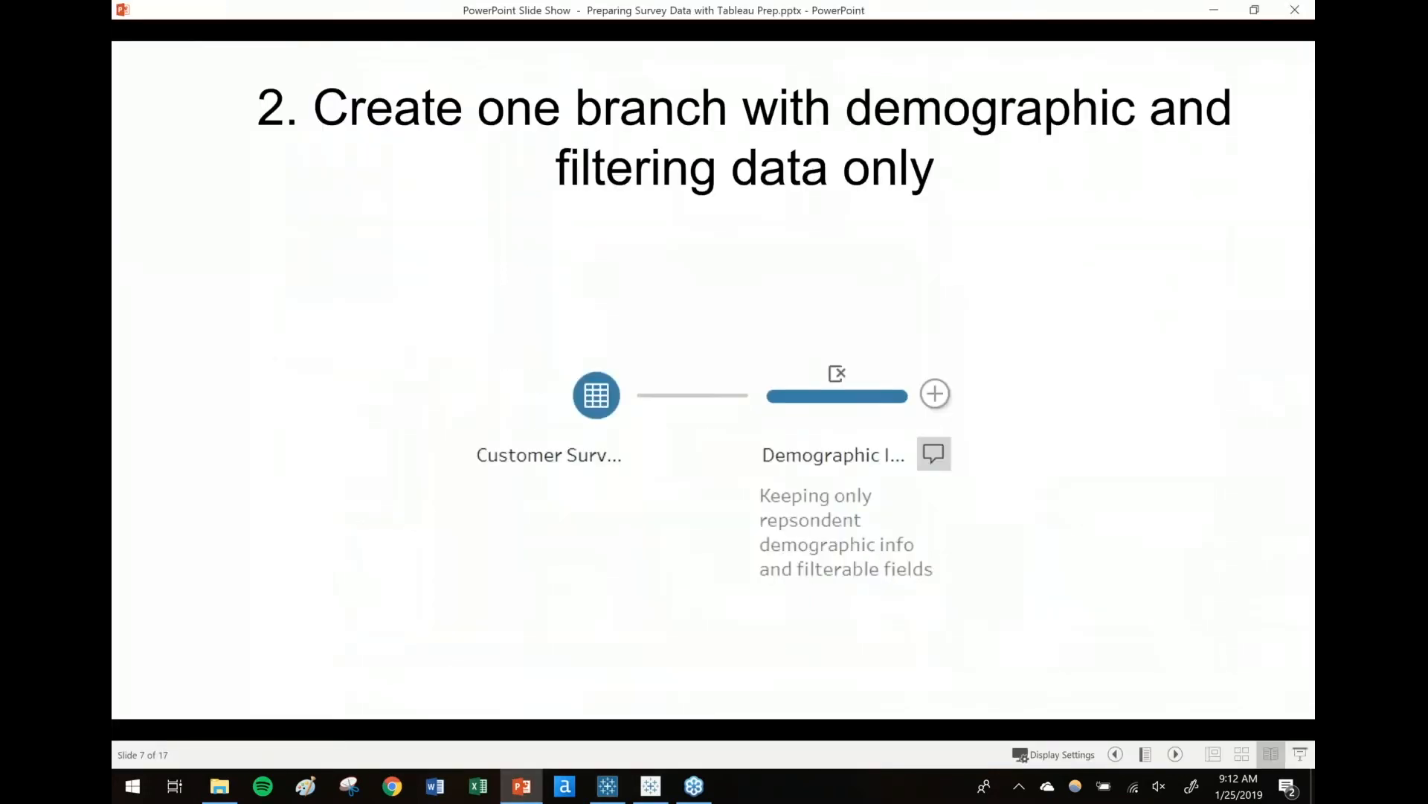
key(Right)
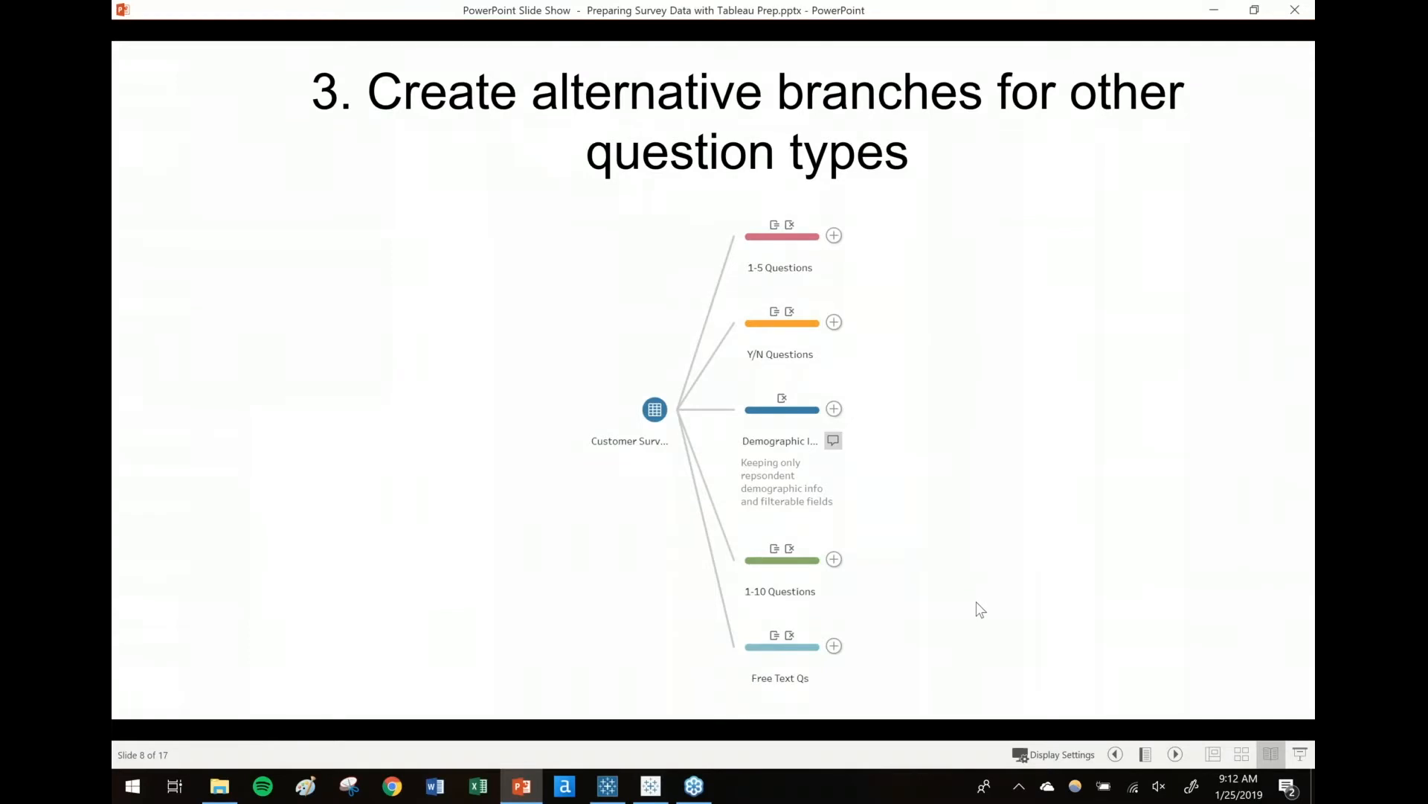
key(alt+Tab)
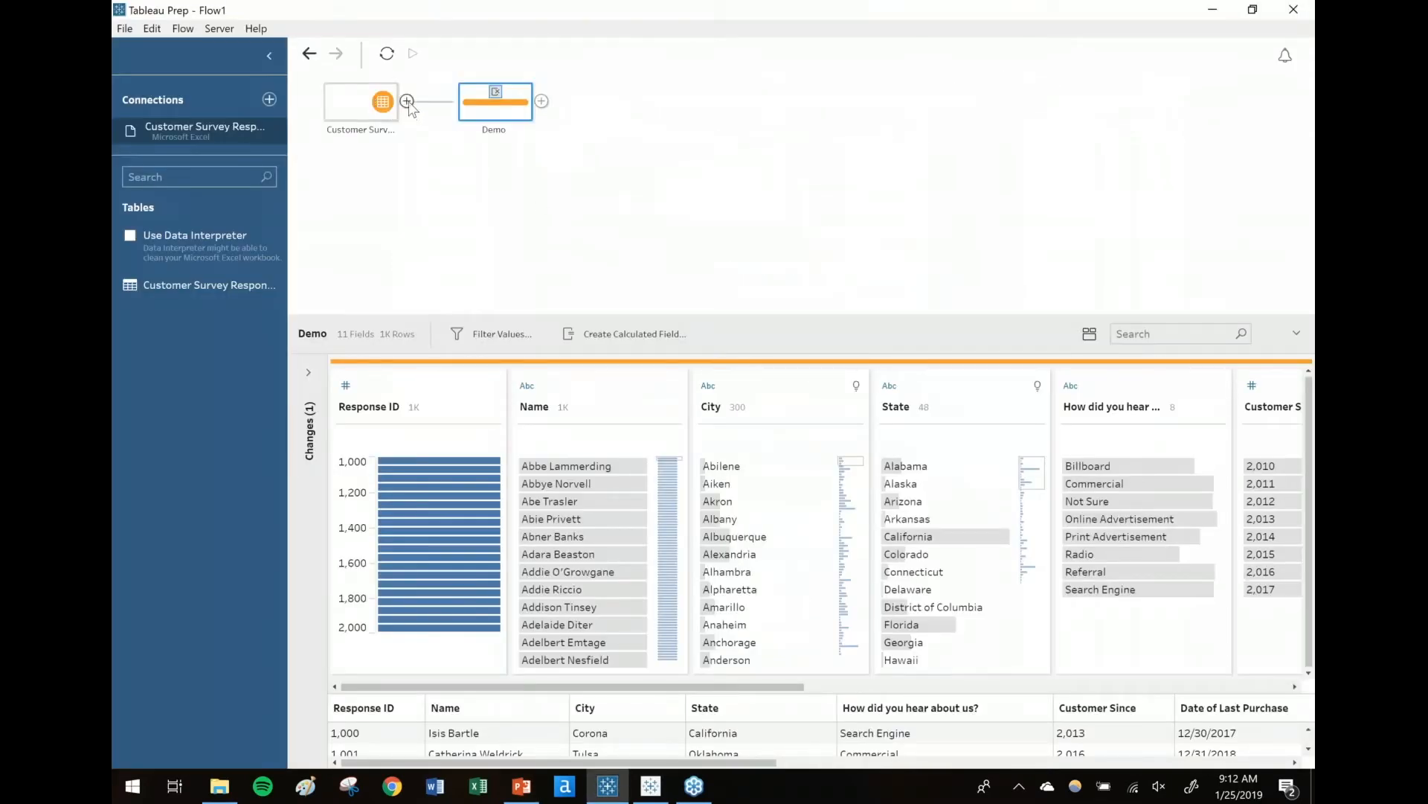
Step: Add a second branch from the Customer Survey Responses input and name its step Y/N
click(408, 103)
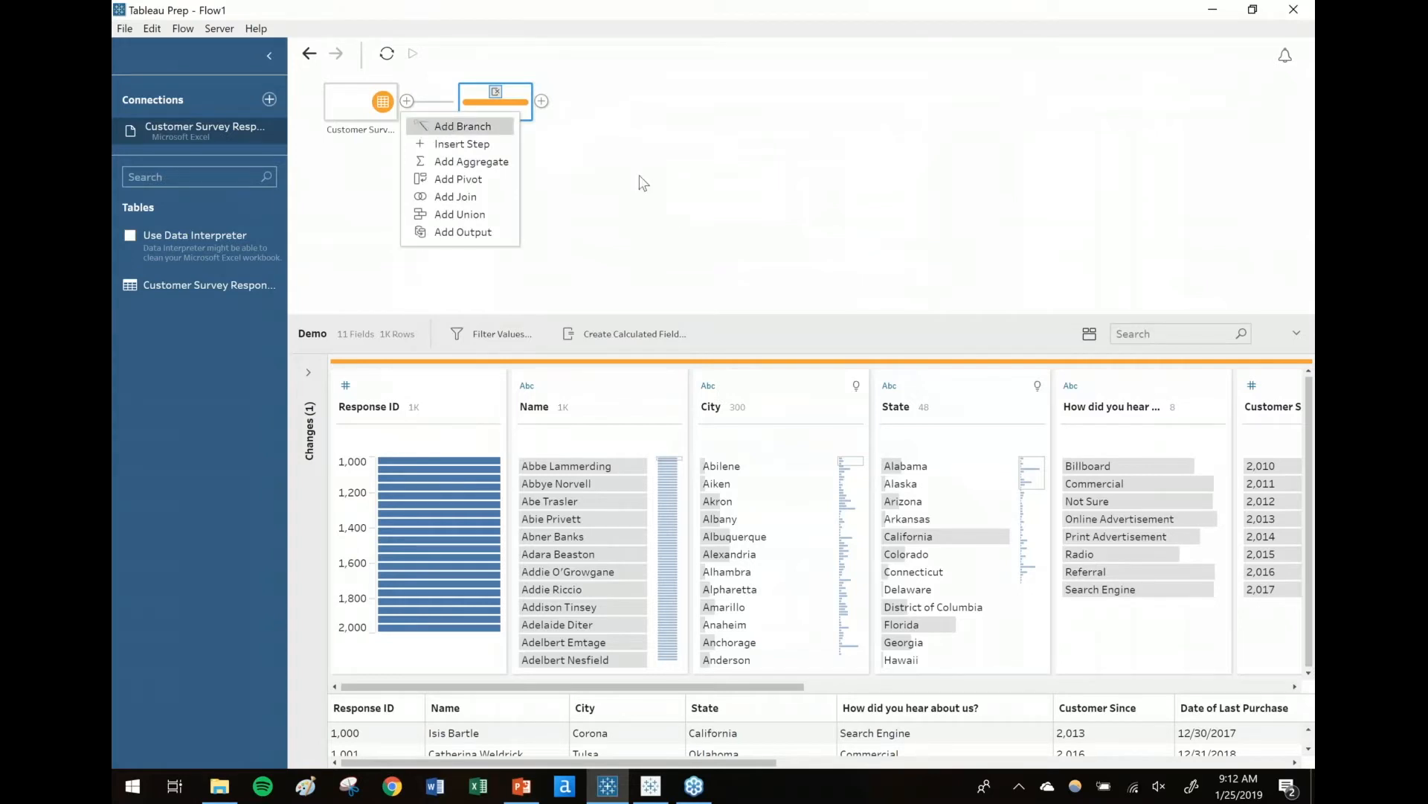
click(476, 127)
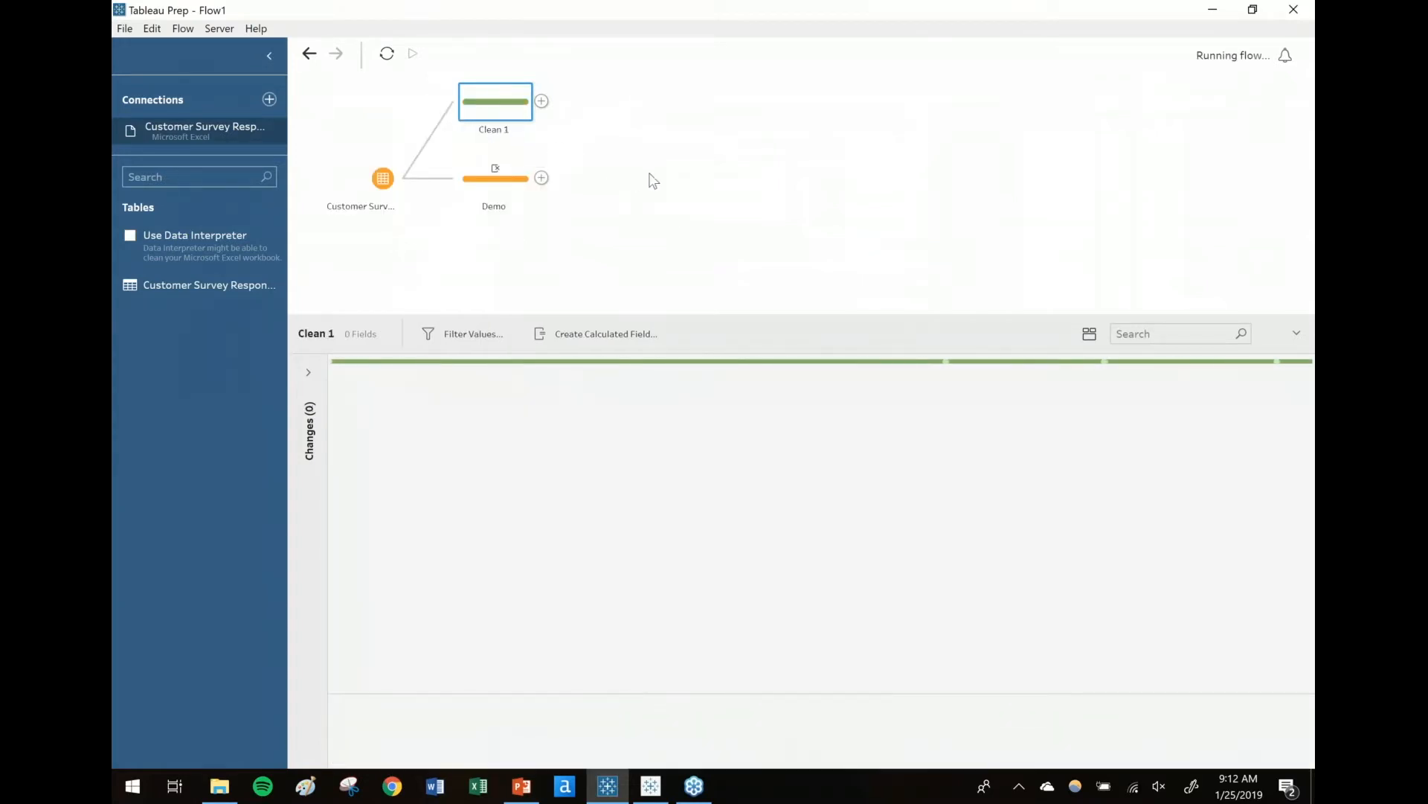
double_click(500, 131)
text(Y/N)
key(Return)
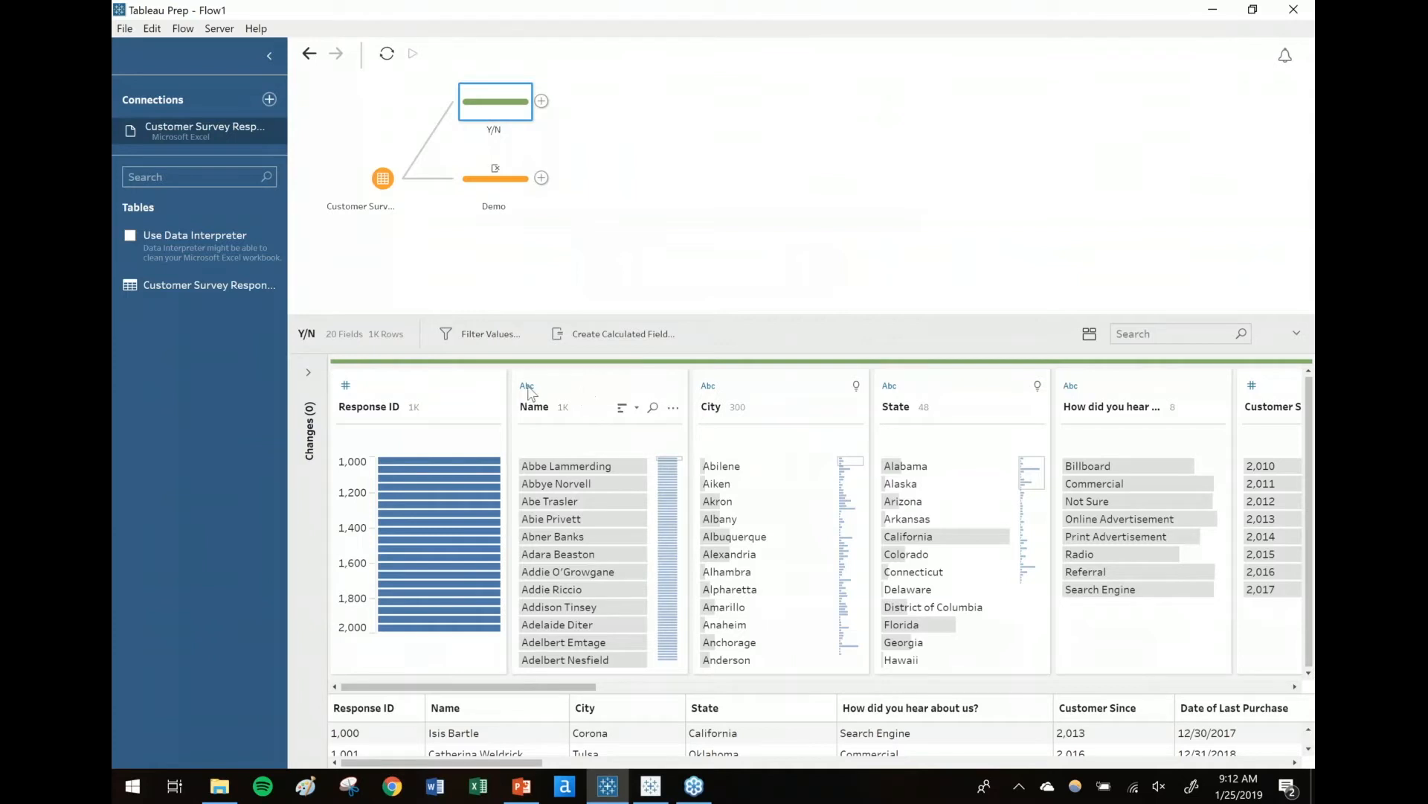
Step: Remove the fields from Name through Date of Last Purchase in the Y/N step, keeping Response ID
click(448, 387)
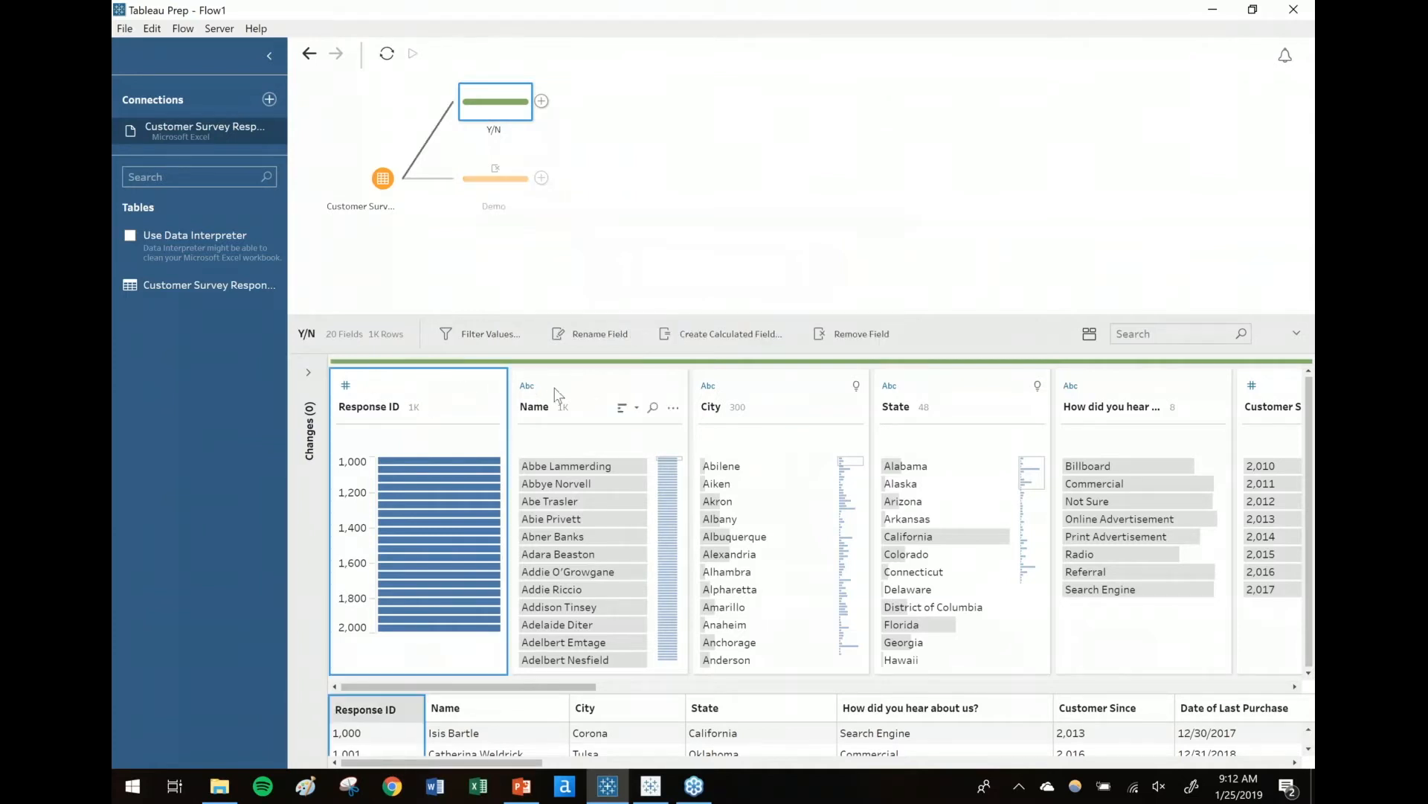
click(675, 622)
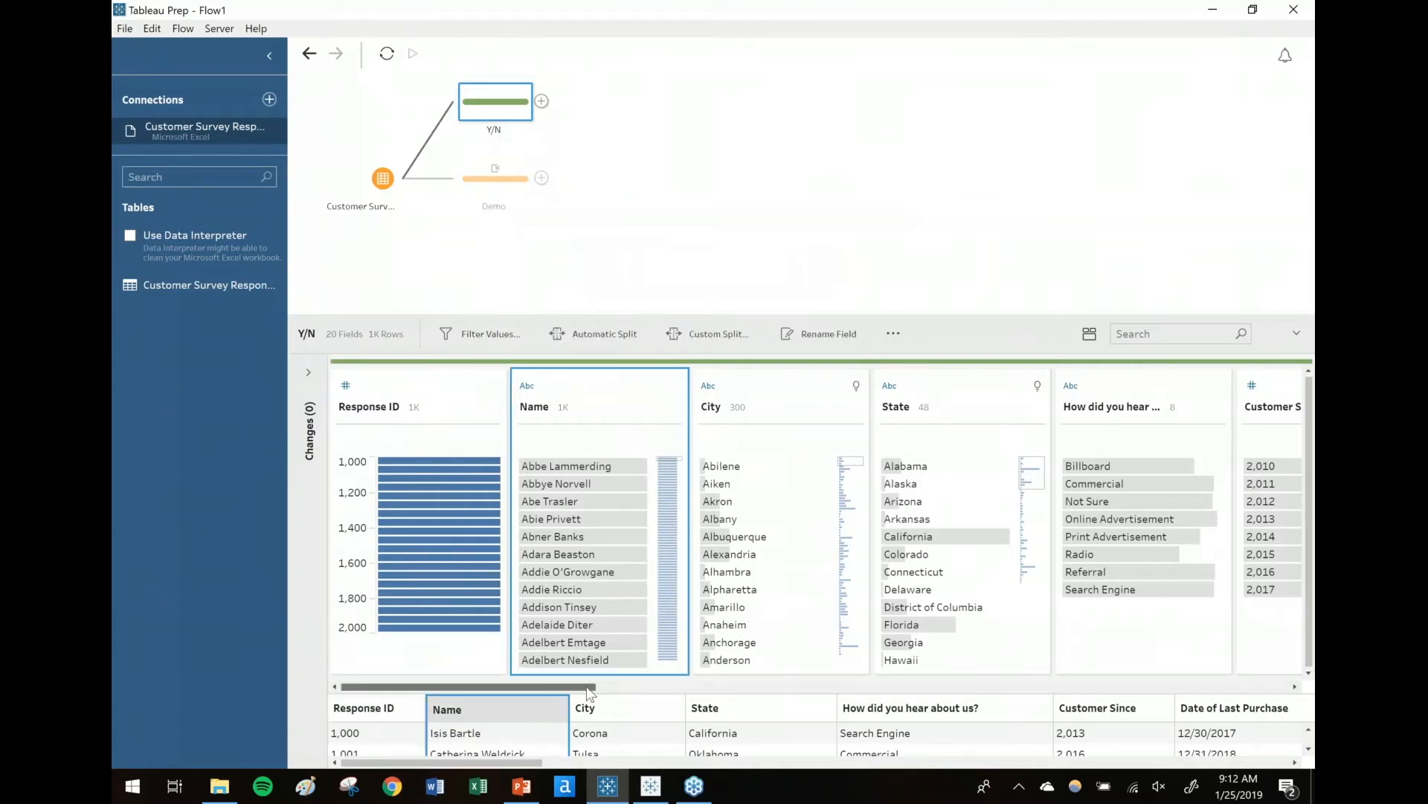
drag(588, 686, 704, 707)
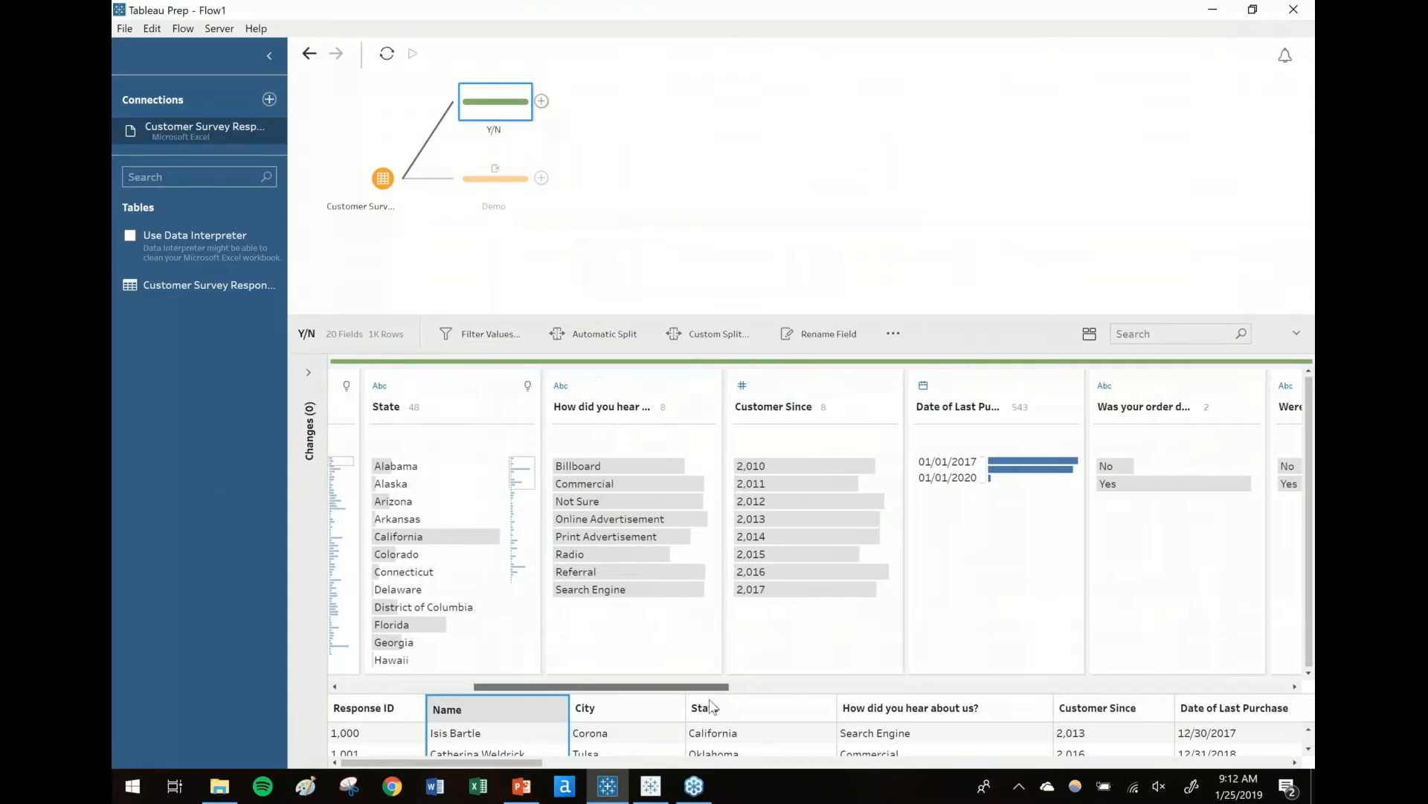
scroll(797, 532, right, 3)
shift+click(818, 387)
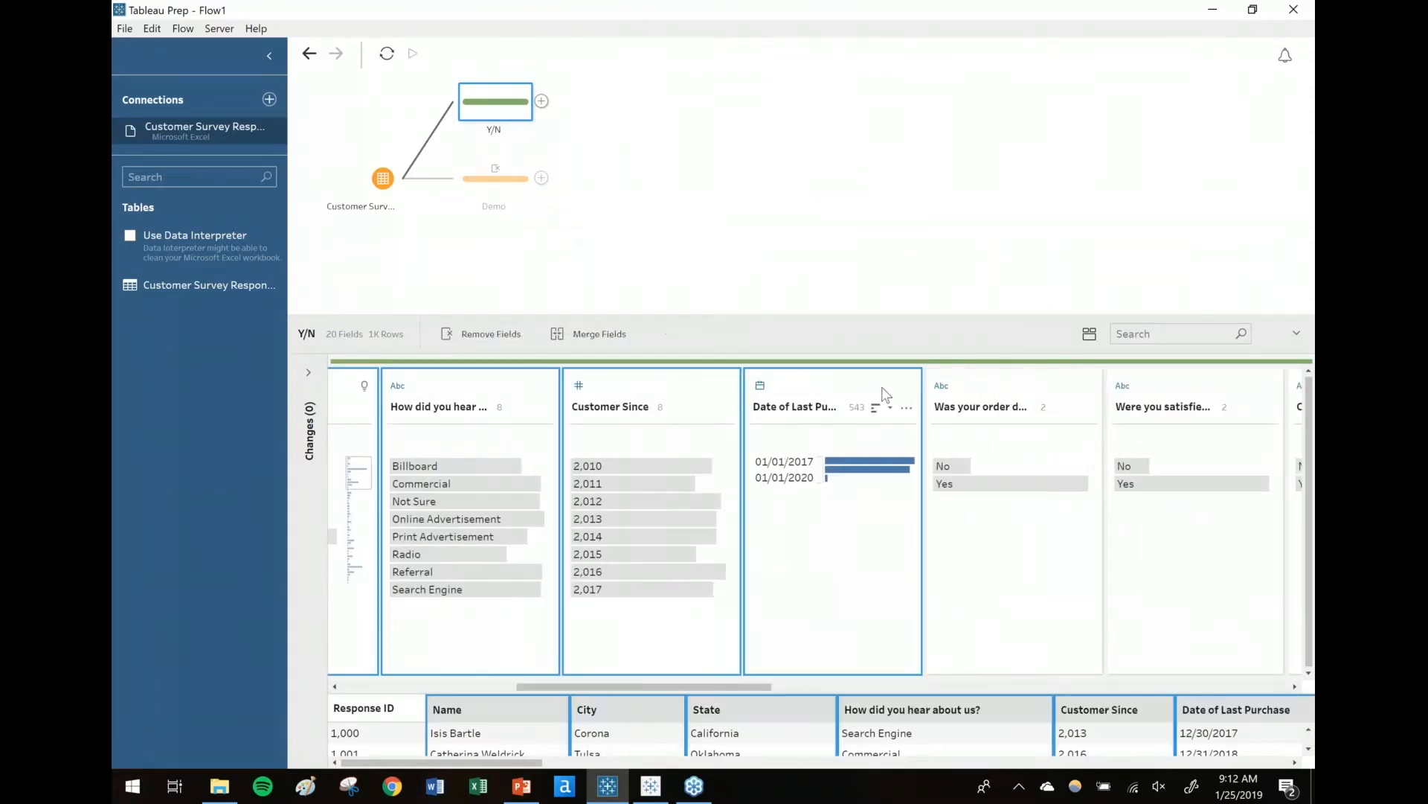
click(906, 407)
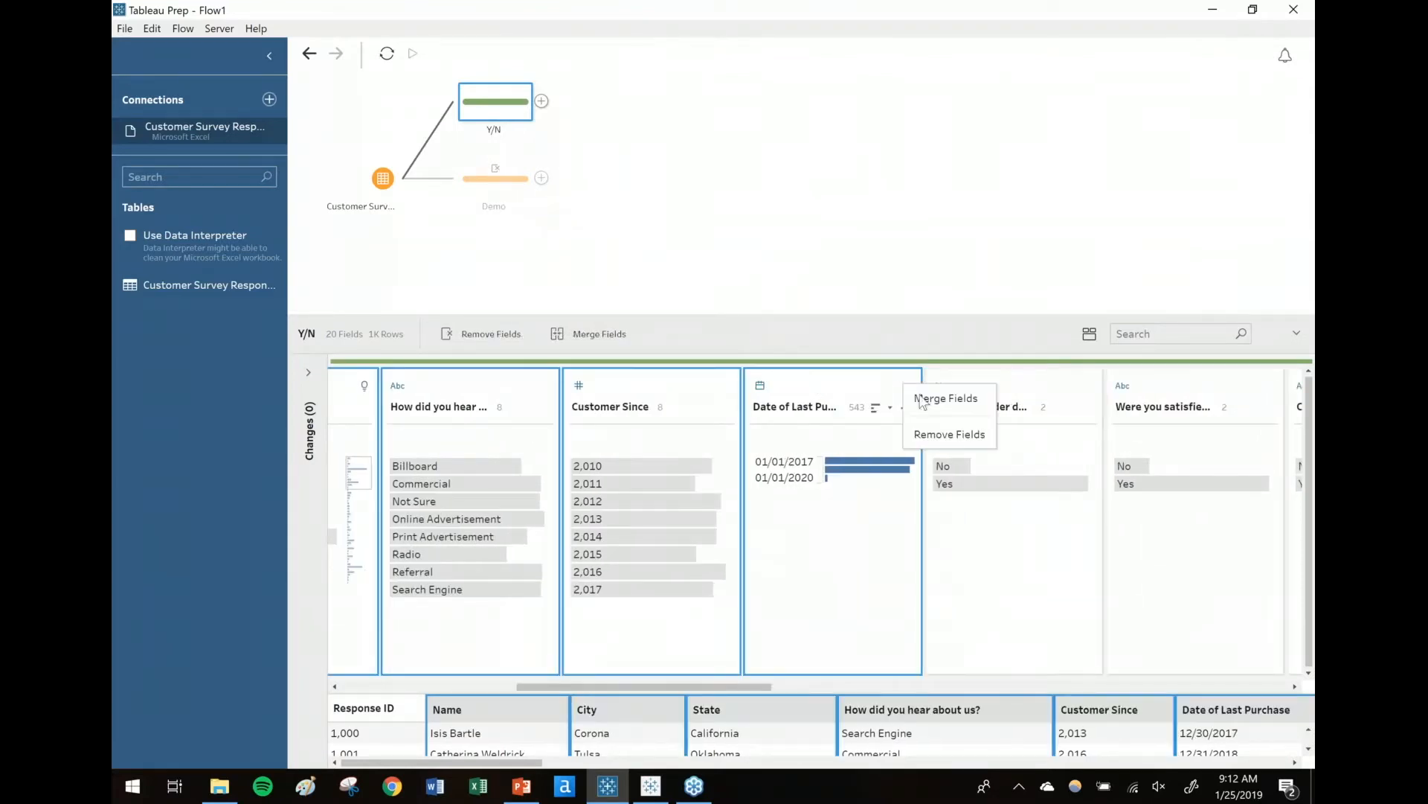
click(938, 436)
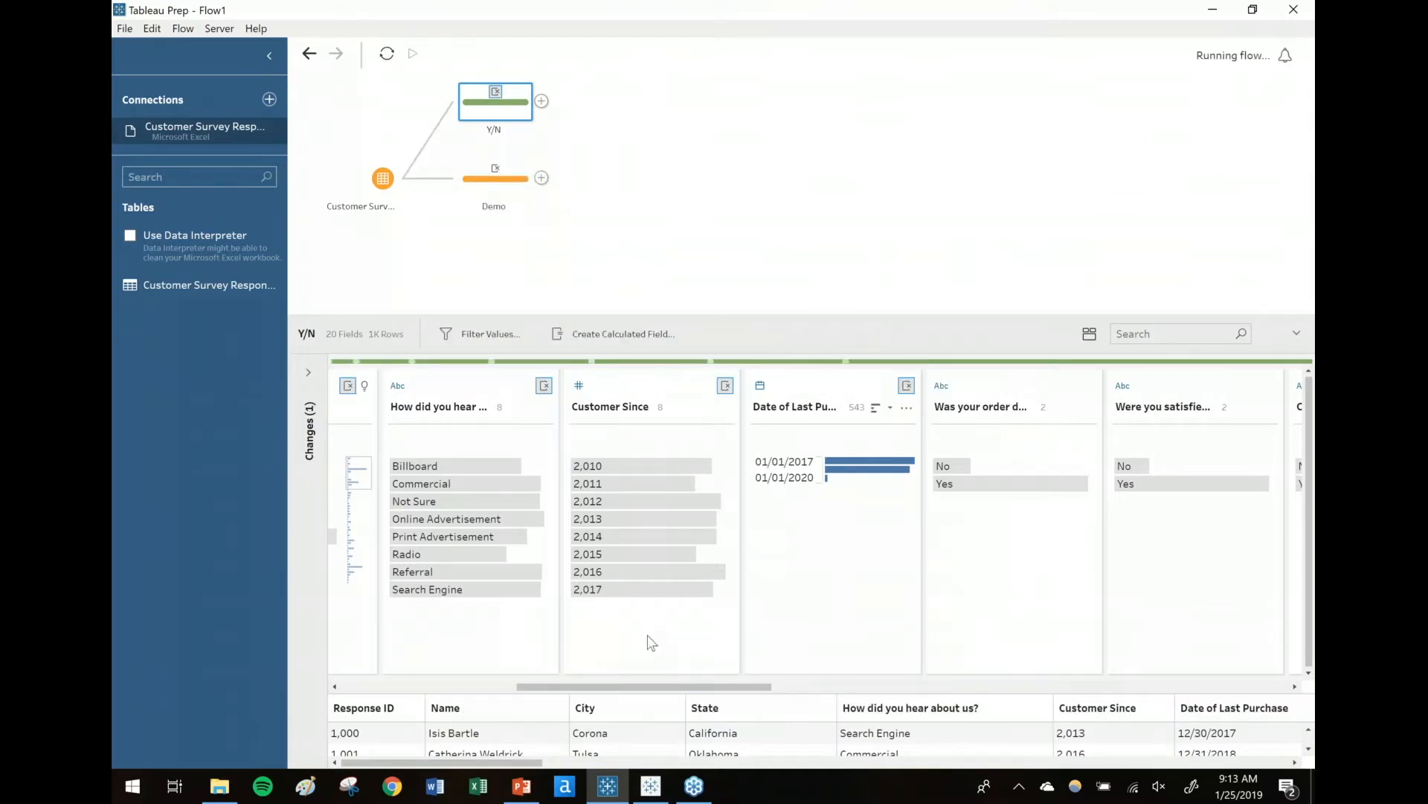
Step: Remove all fields after the yes/no questions, through the last "How would you rate..." question, in the Y/N step
click(646, 431)
drag(846, 688, 1183, 687)
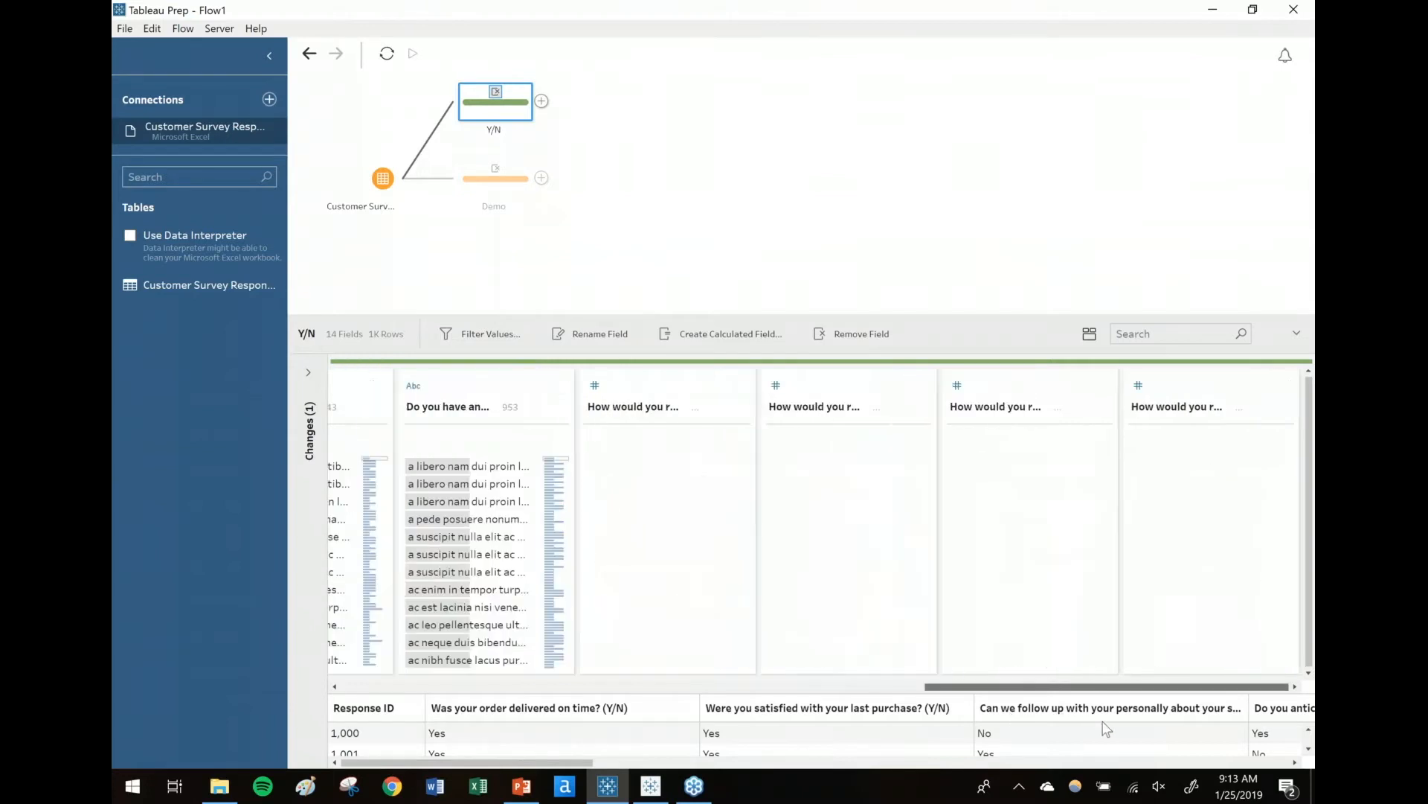
shift+click(1211, 389)
right_click(1211, 388)
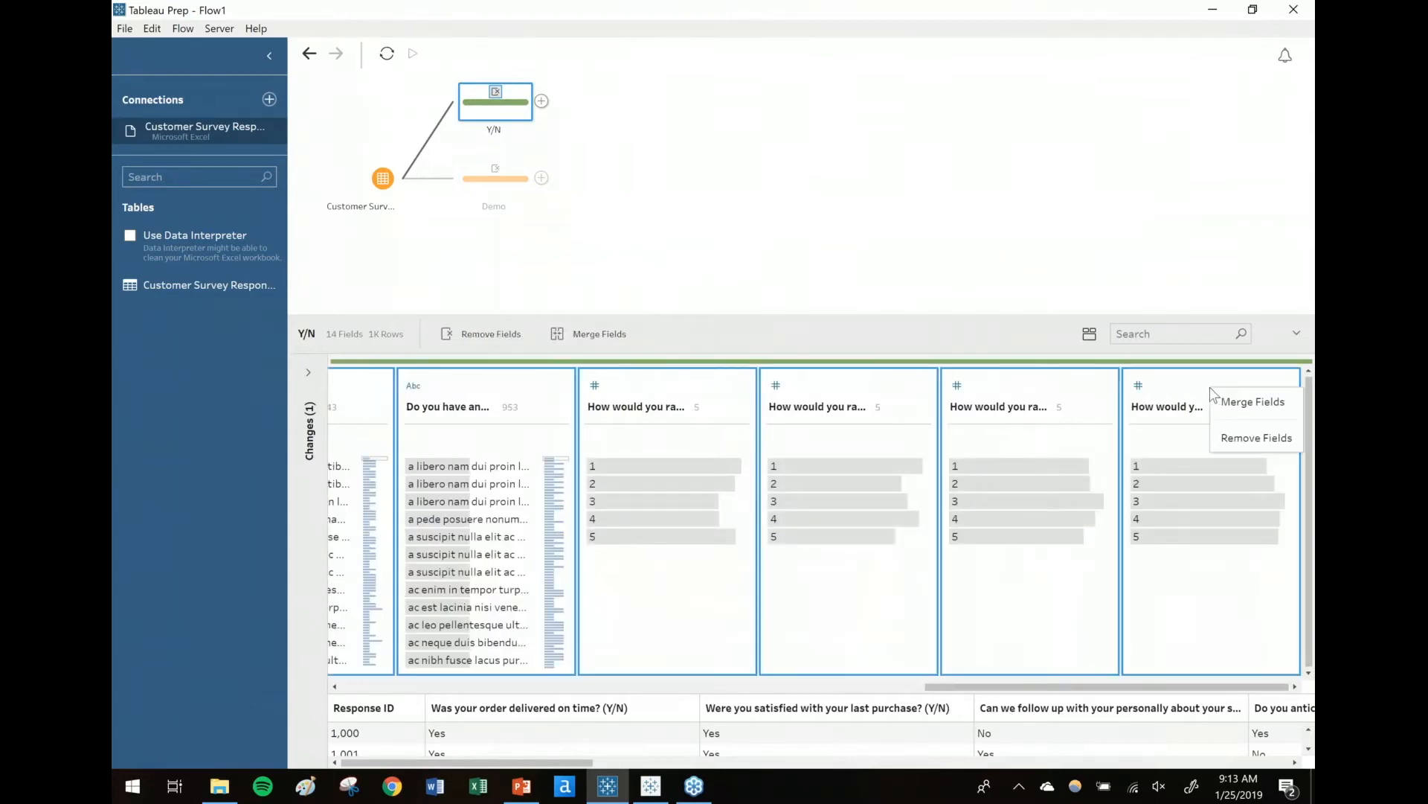
click(1238, 444)
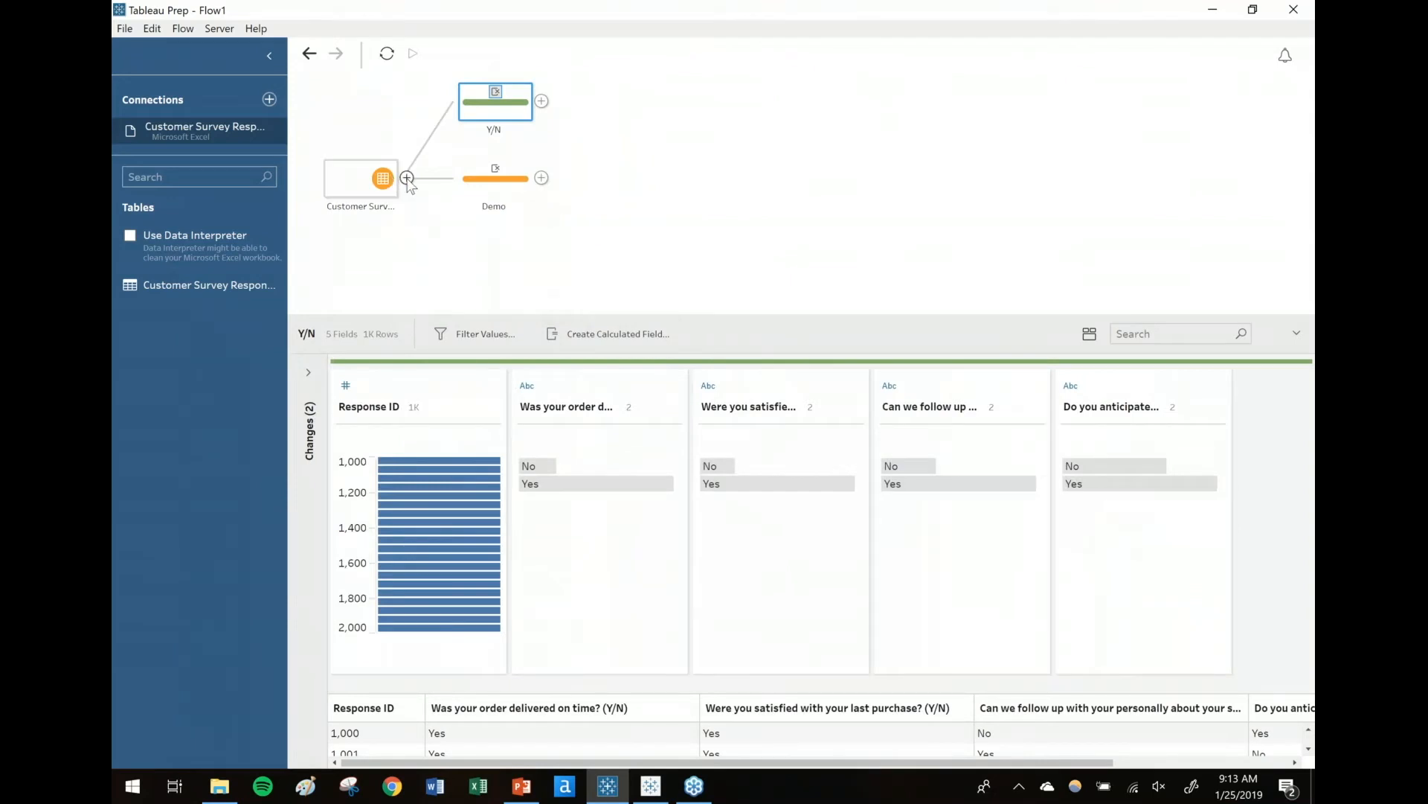
Step: Add a third branch from the Customer Survey Responses input and name its step 0-10
click(407, 178)
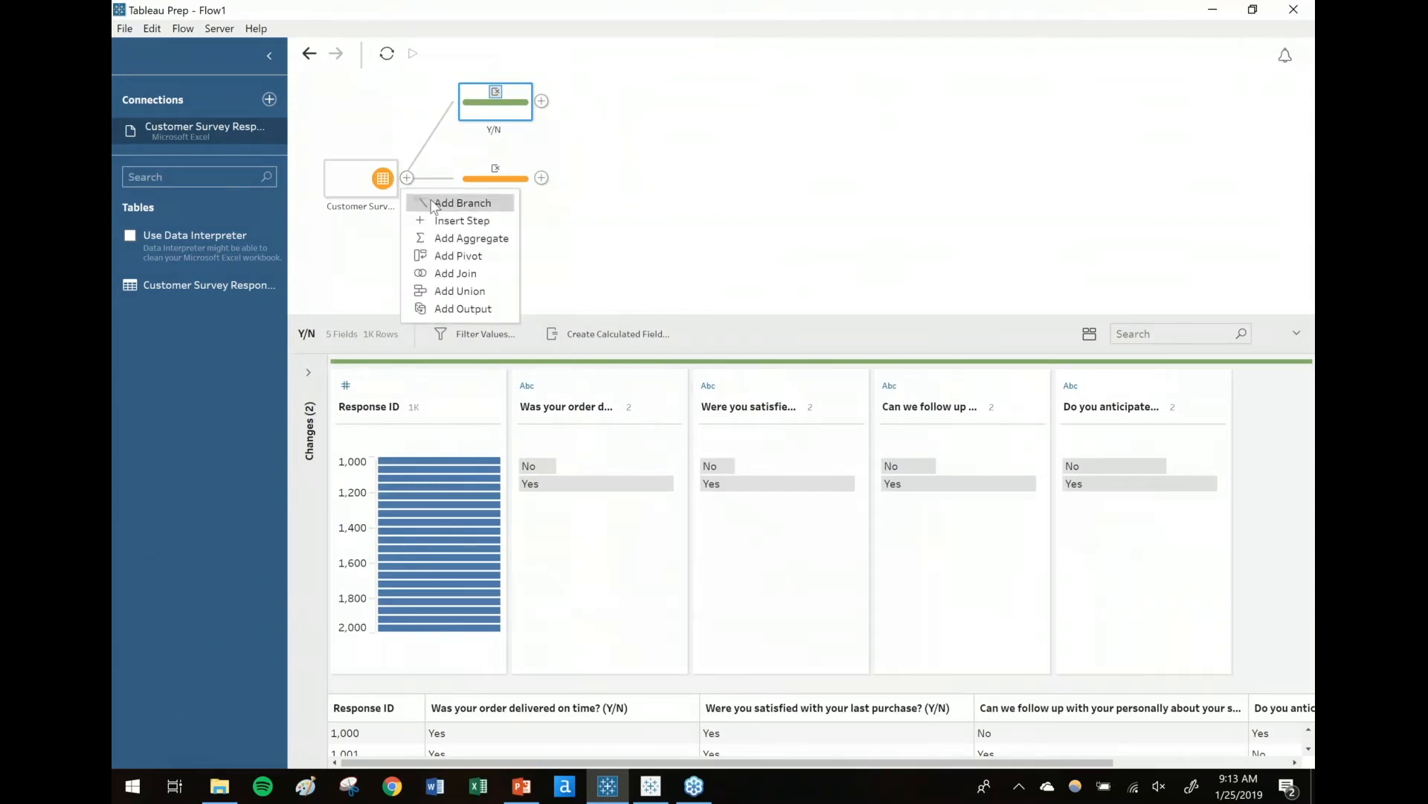
click(433, 203)
double_click(484, 287)
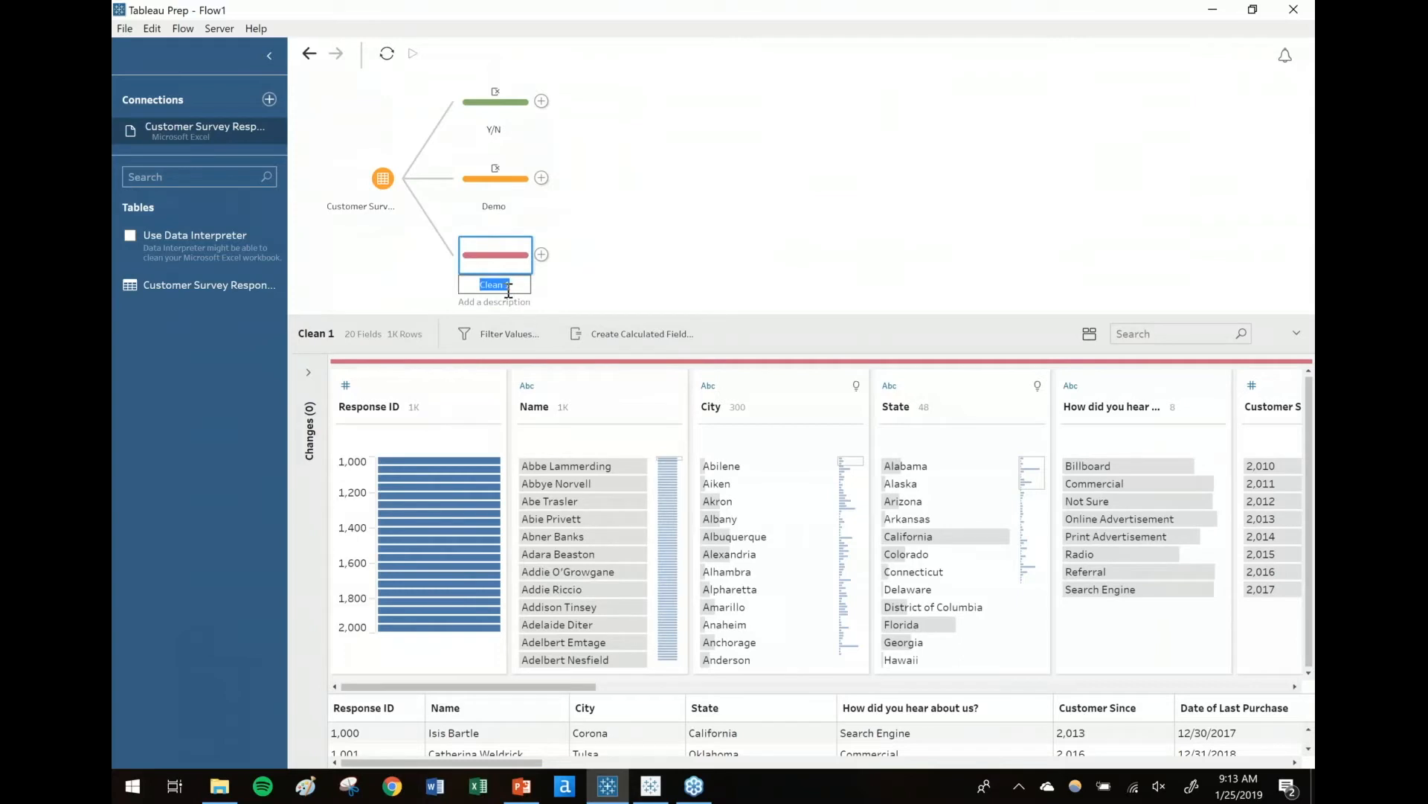
text(0-10)
key(Return)
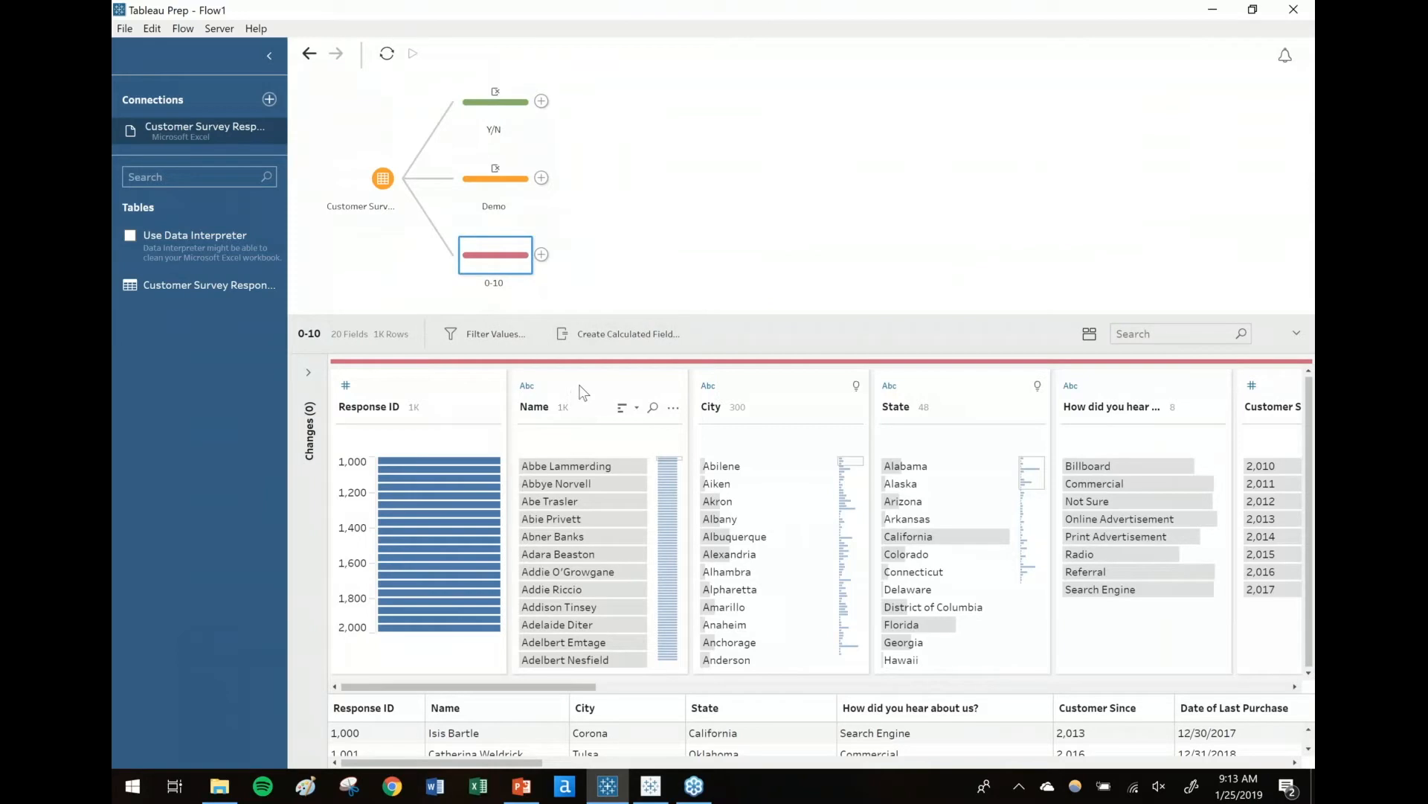
Step: Remove the fields from Name through the "Do you anticipate..." question in the 0-10 step
click(580, 402)
drag(560, 684, 979, 713)
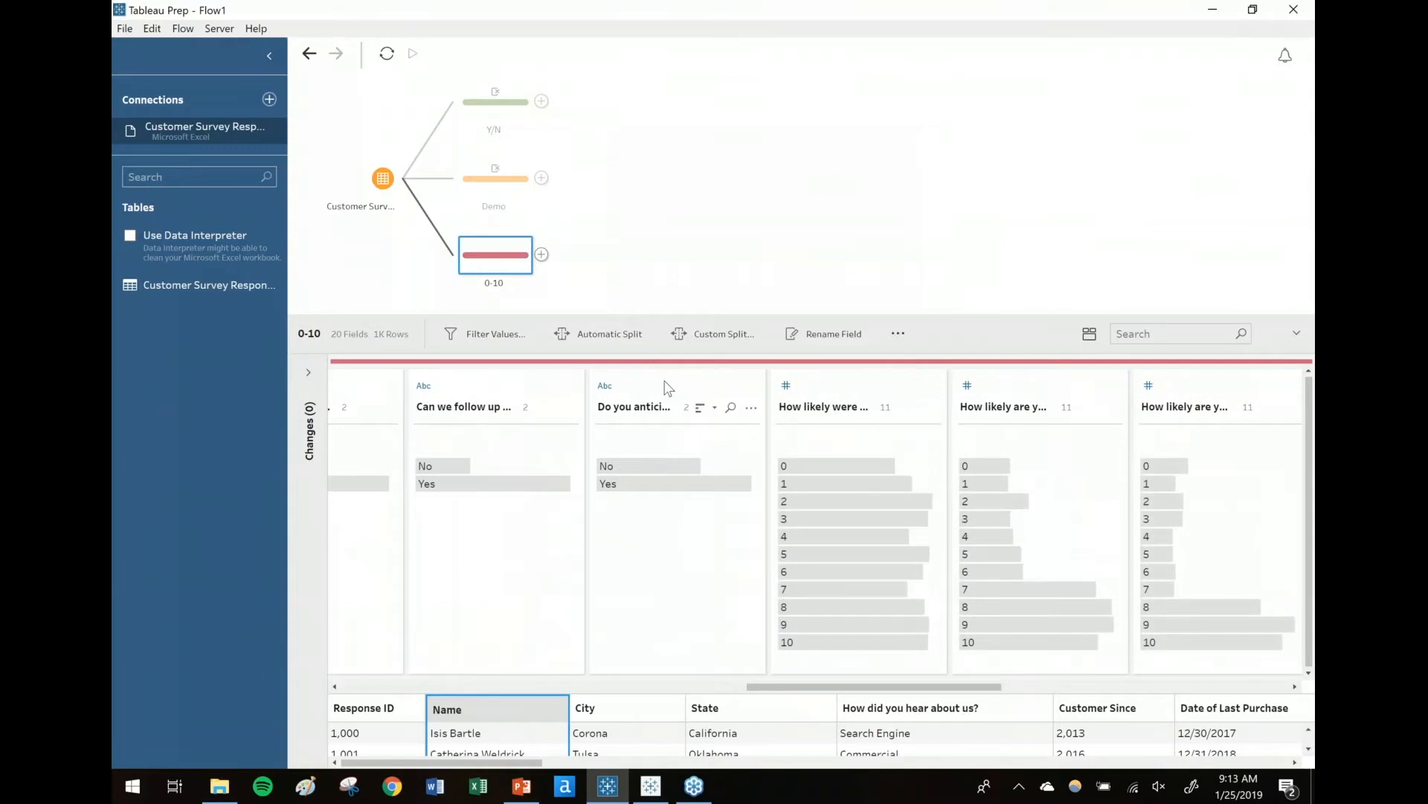
shift+click(667, 387)
right_click(664, 385)
click(698, 429)
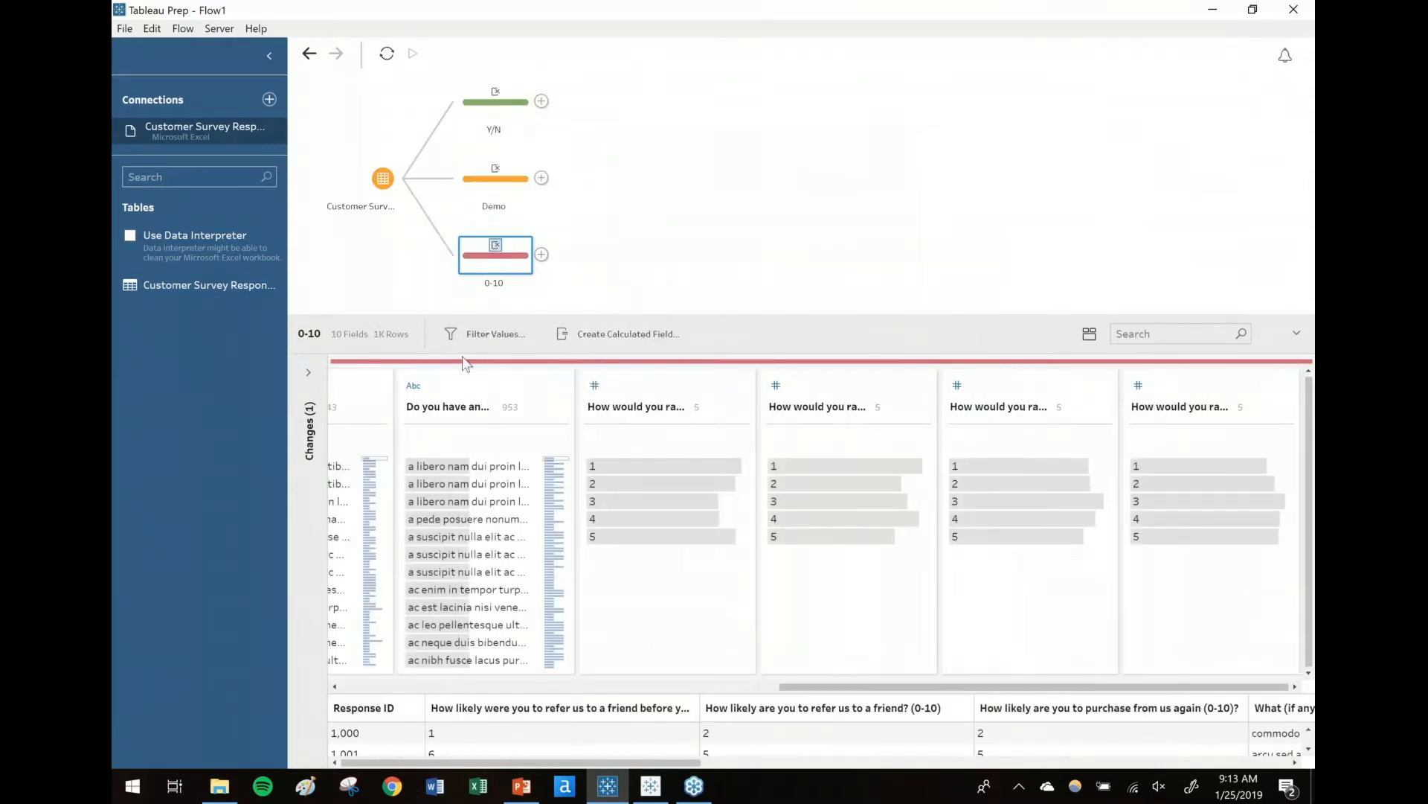
Step: Remove the fields from "What (if anything)..." through the last "How would you rate..." question in the 0-10 step and review its changes
drag(925, 688, 821, 676)
click(479, 380)
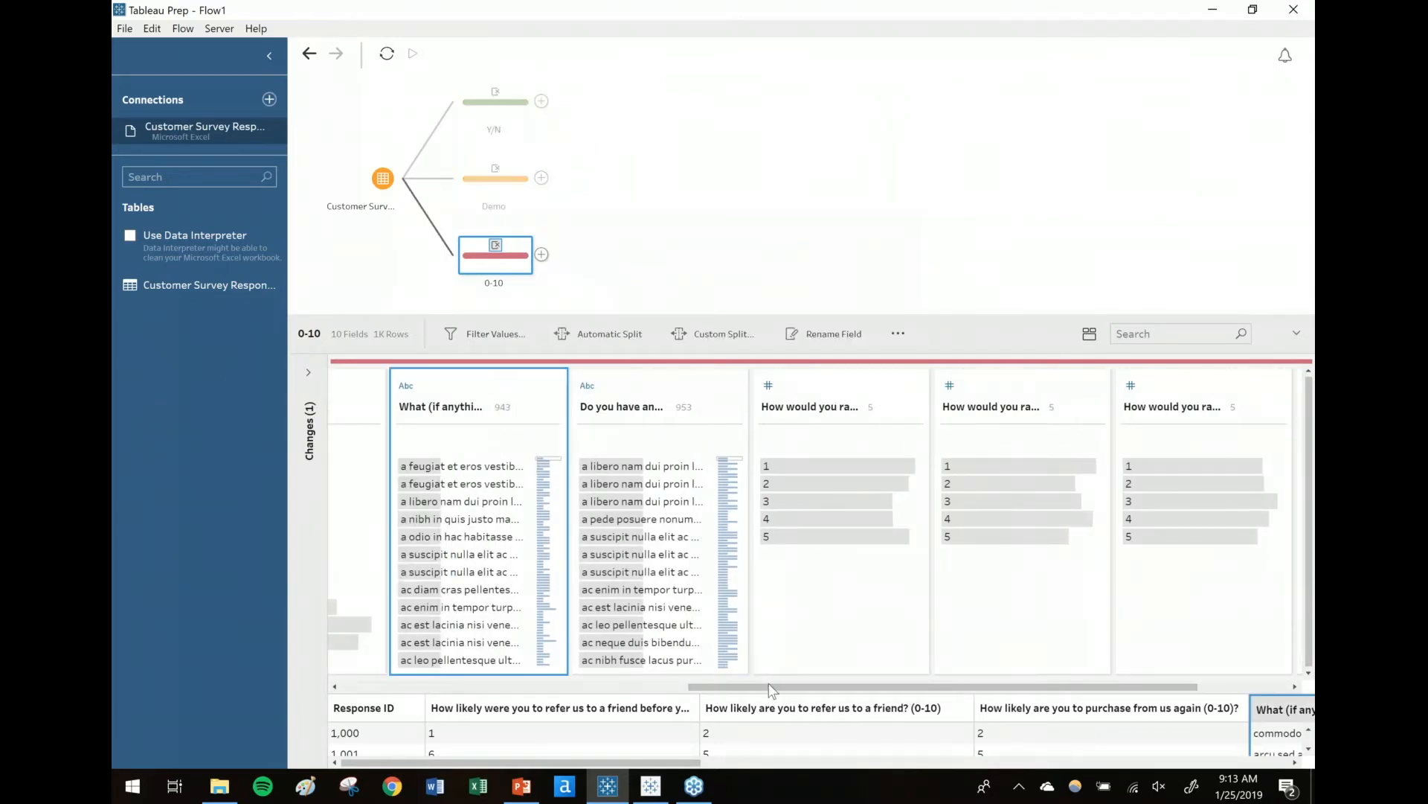
drag(773, 688, 863, 692)
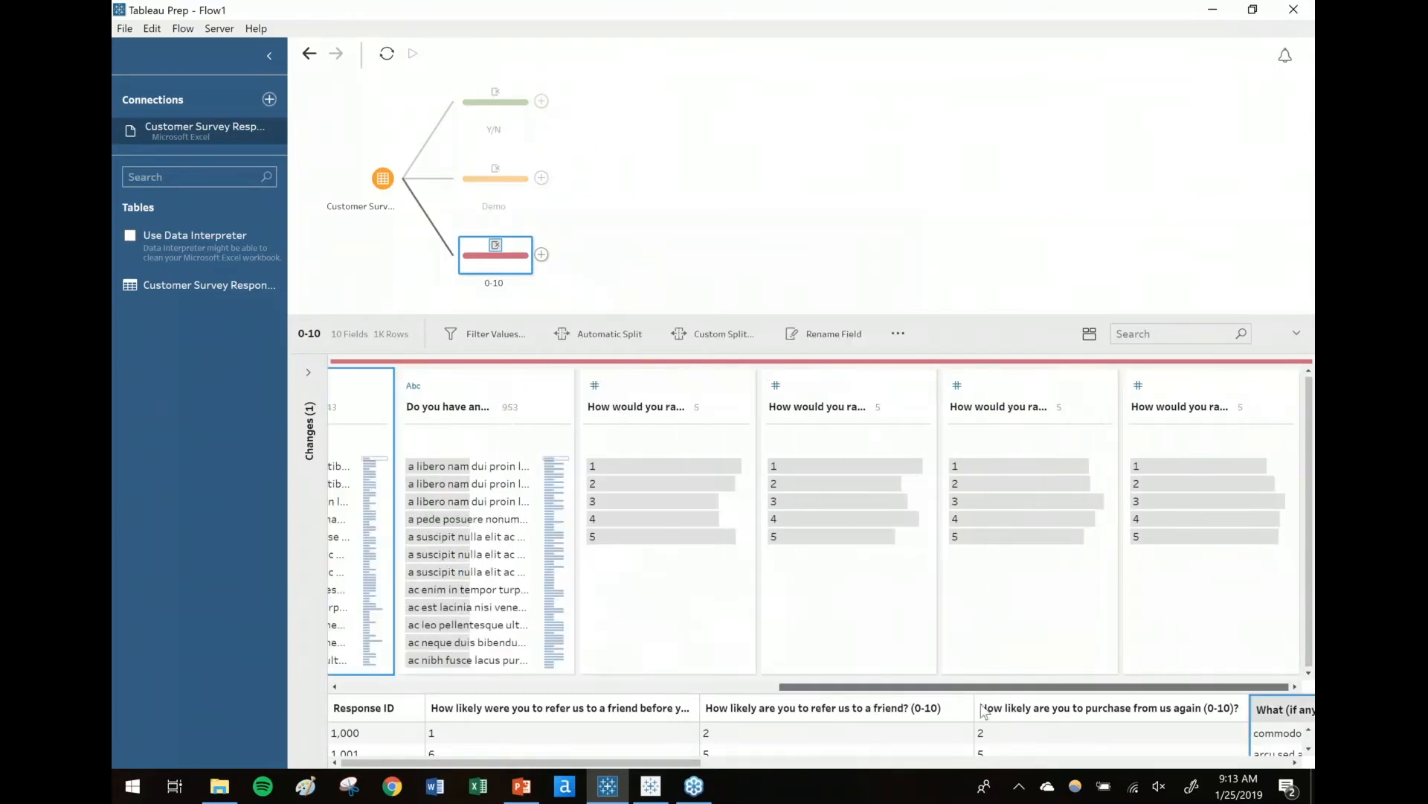
shift+click(1195, 392)
right_click(1195, 390)
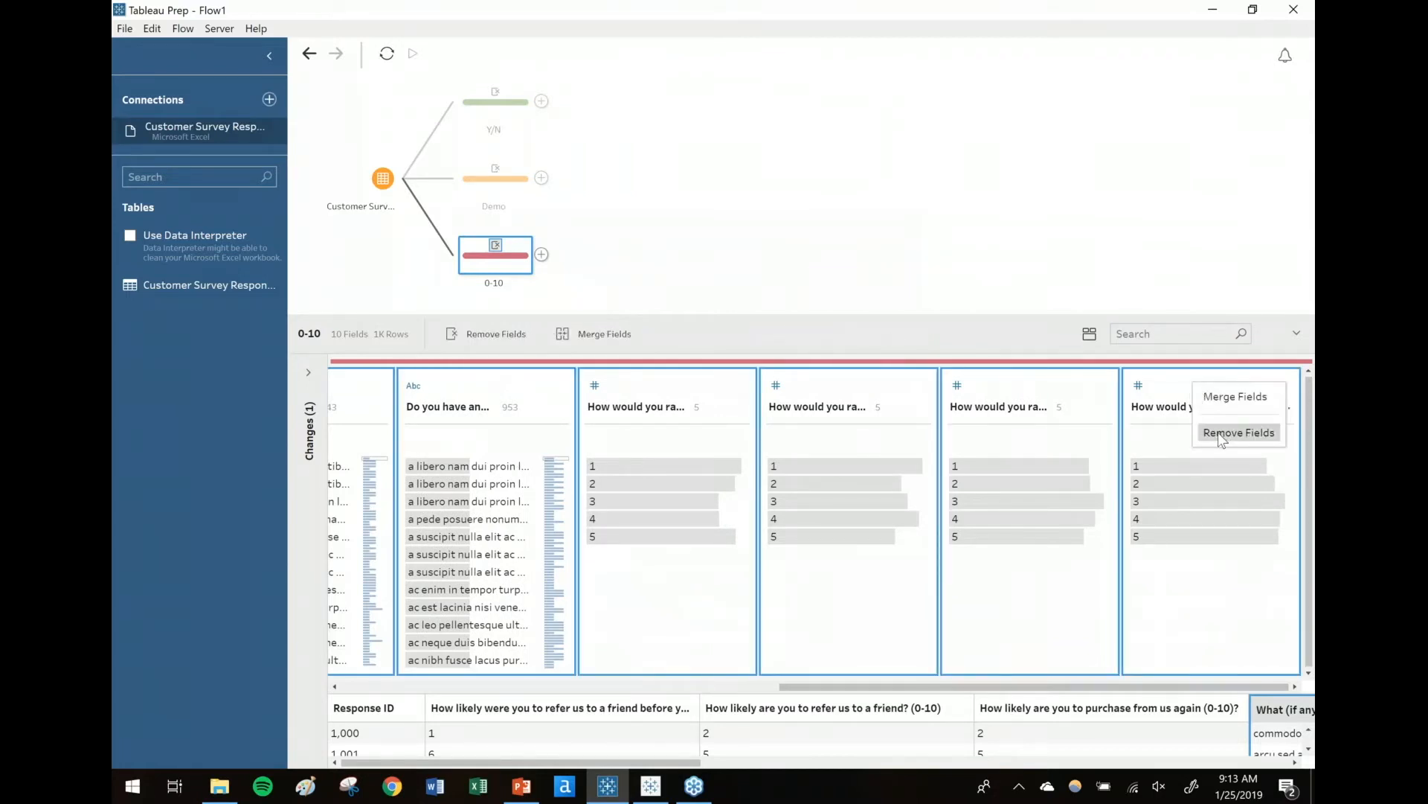
click(1220, 433)
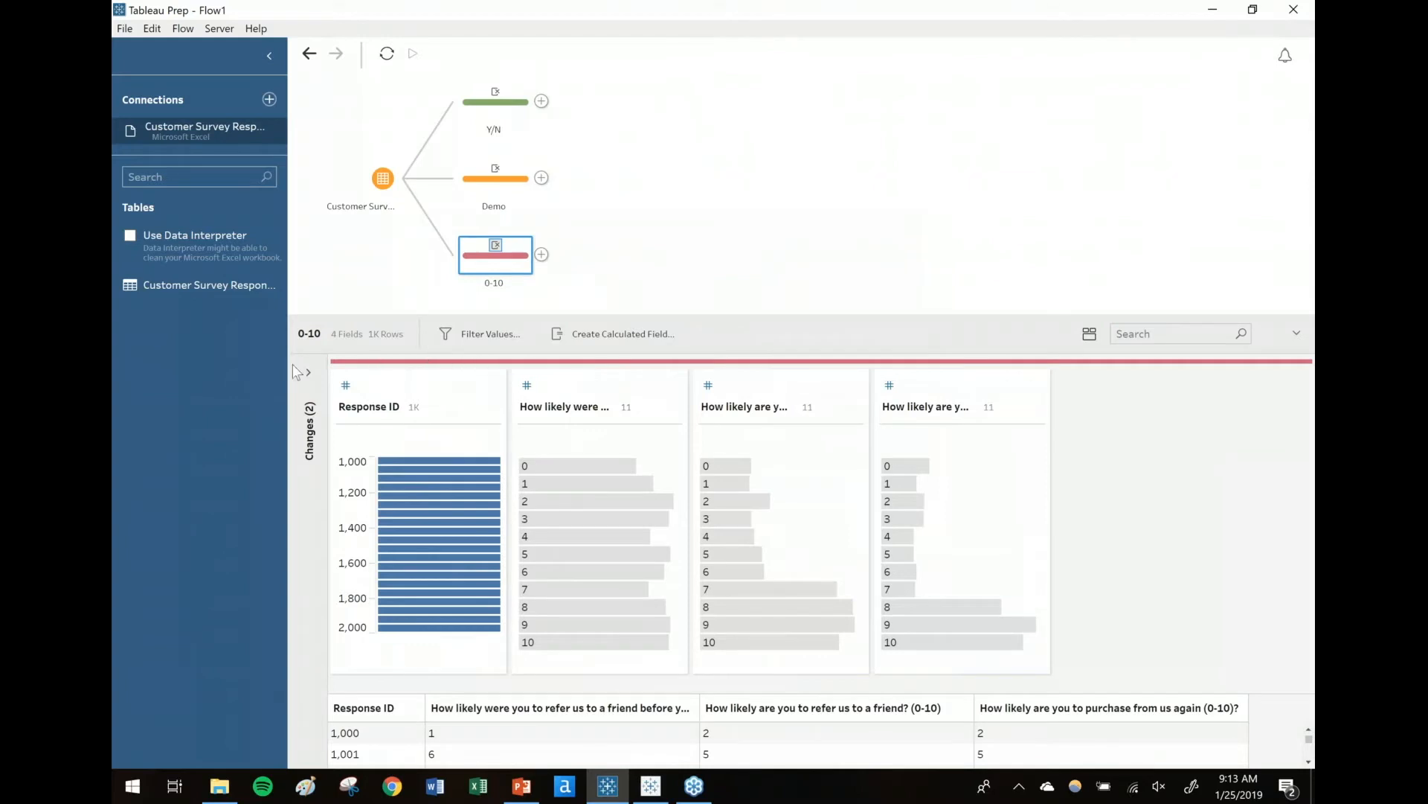
click(310, 378)
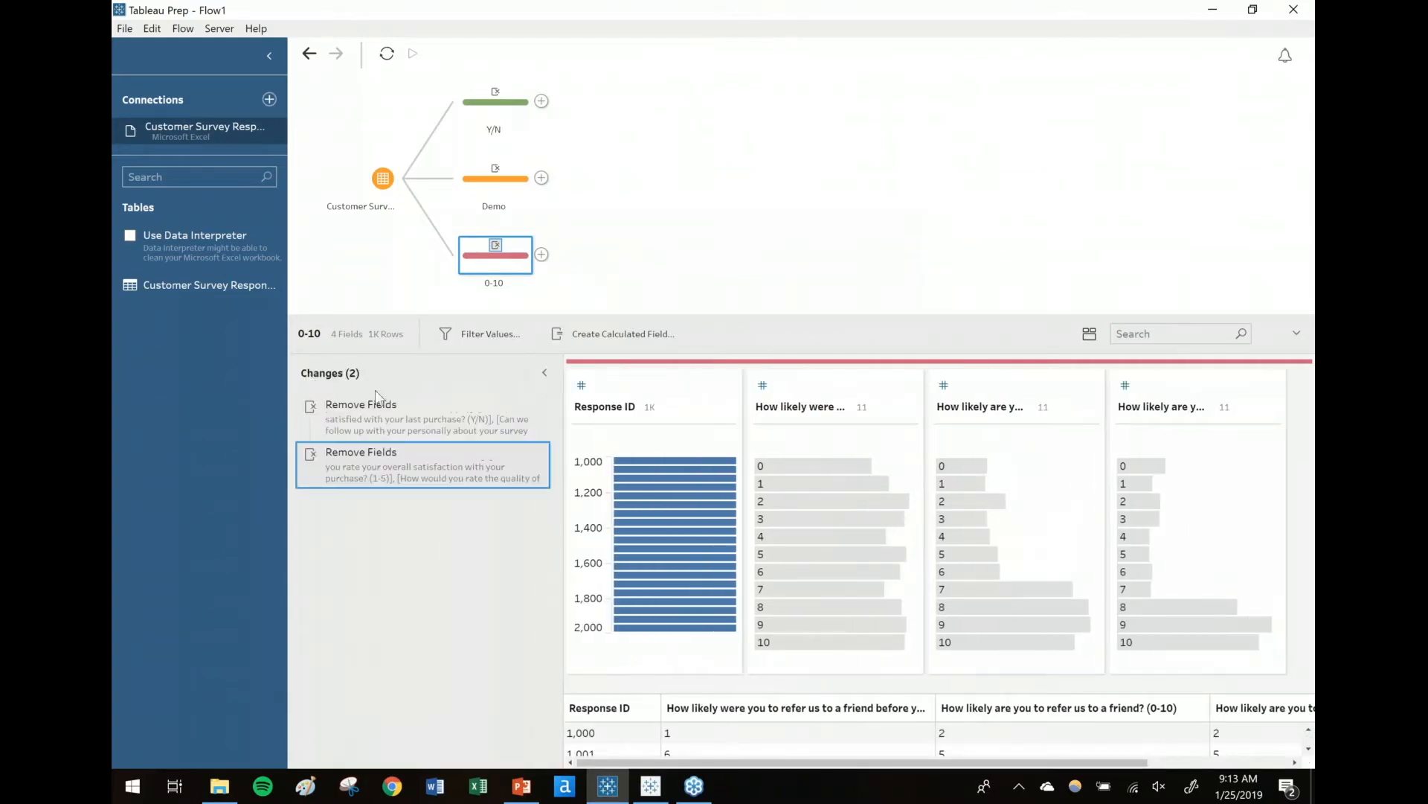
click(546, 374)
Step: Add a fourth branch from the Customer Survey Responses input and name its step Free Form Text
drag(621, 344, 625, 407)
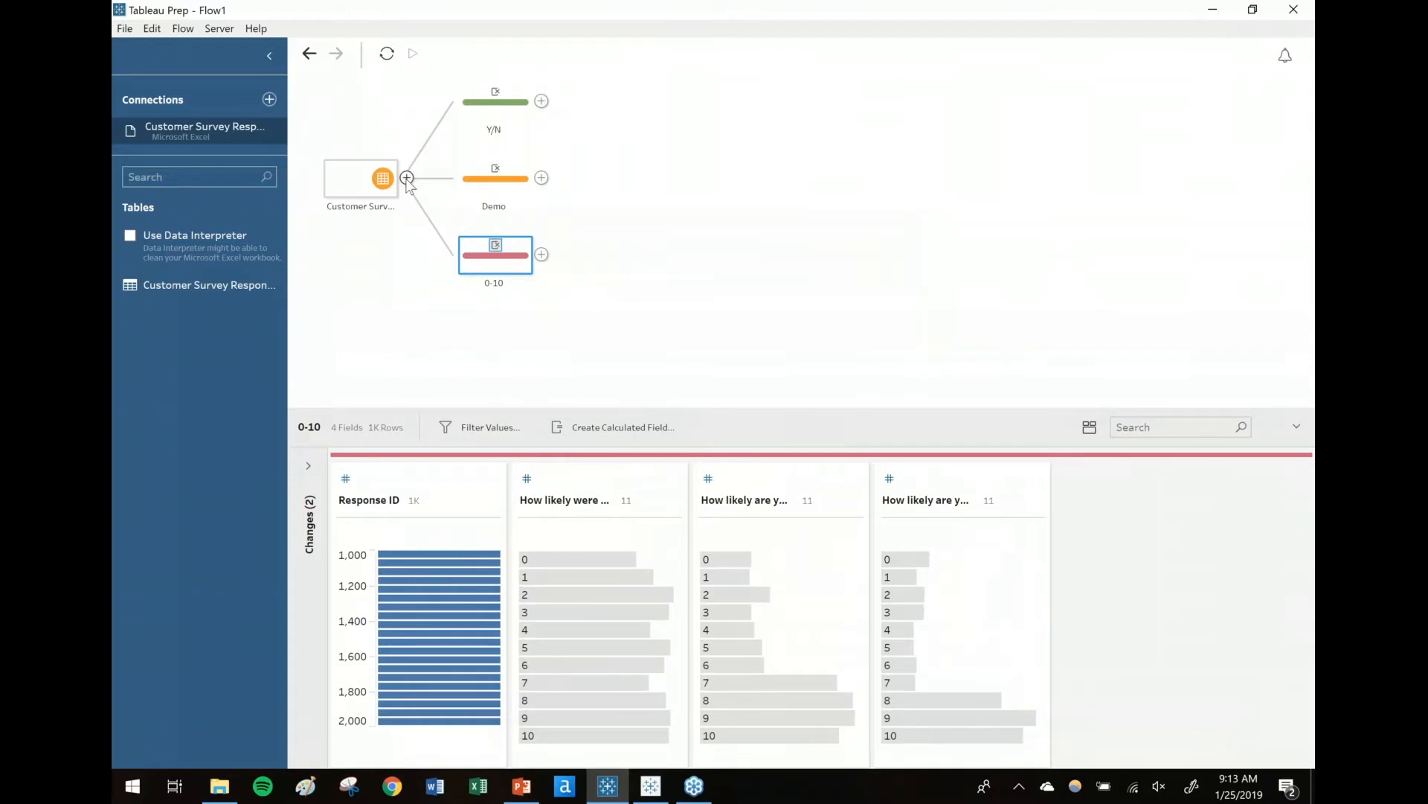
click(407, 179)
click(440, 203)
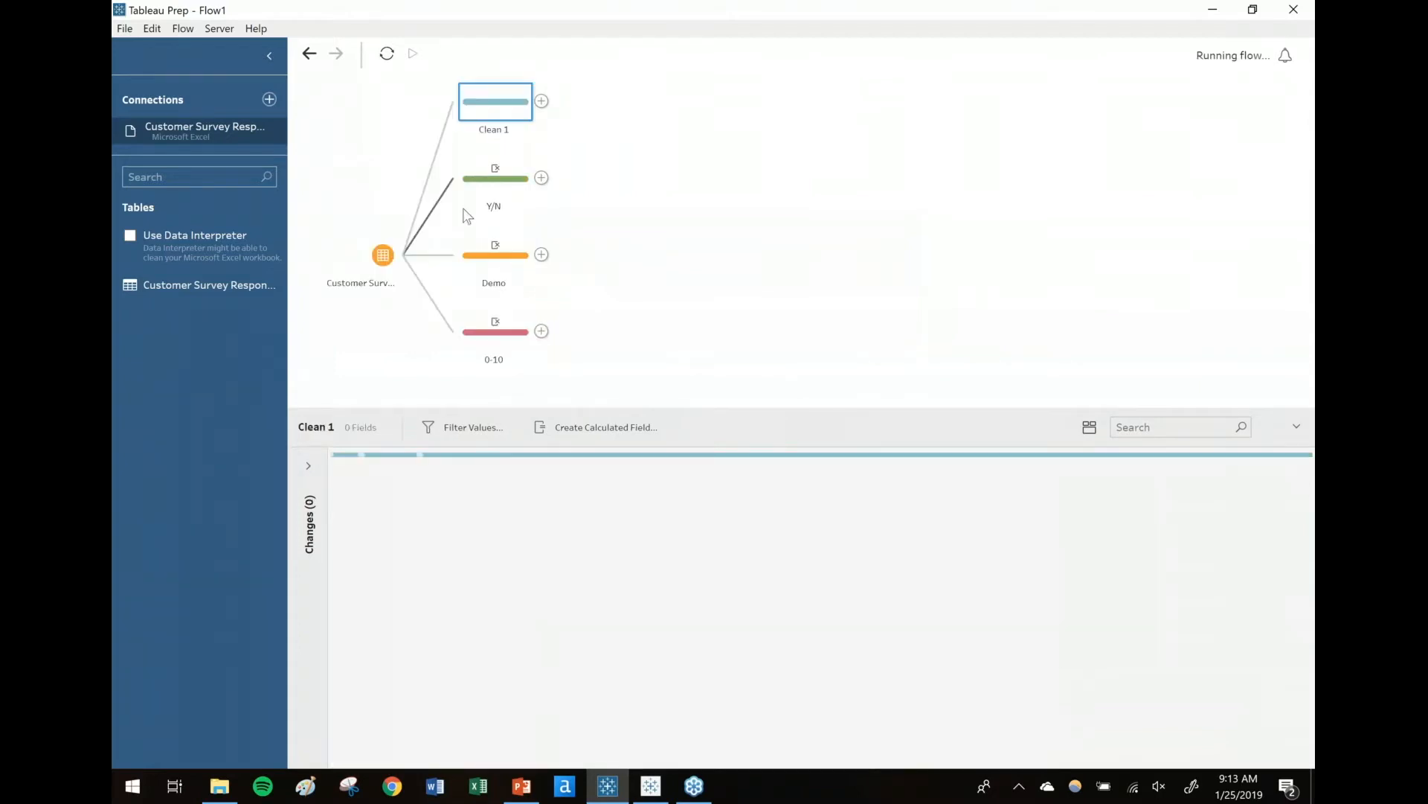
text(F)
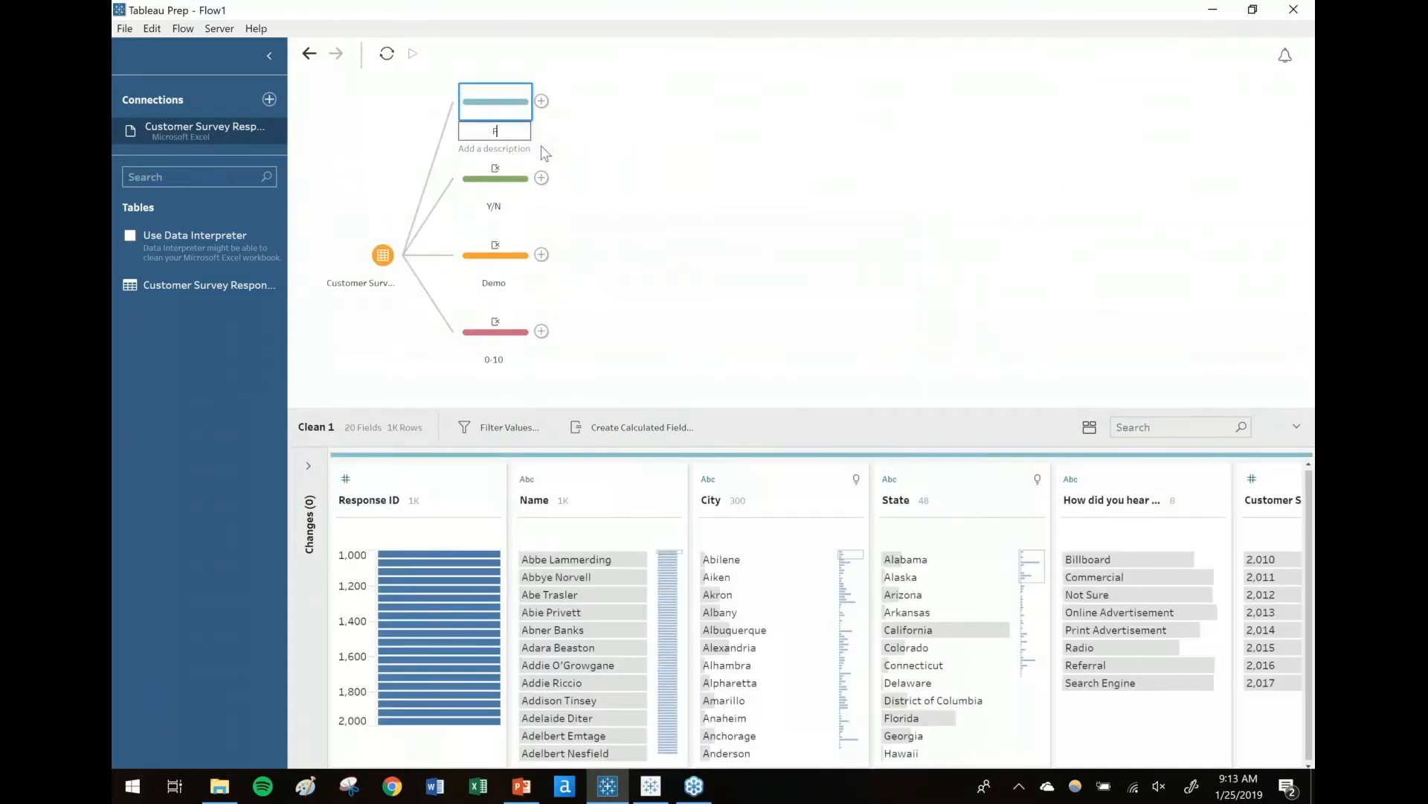
text(ree Form Text)
key(Return)
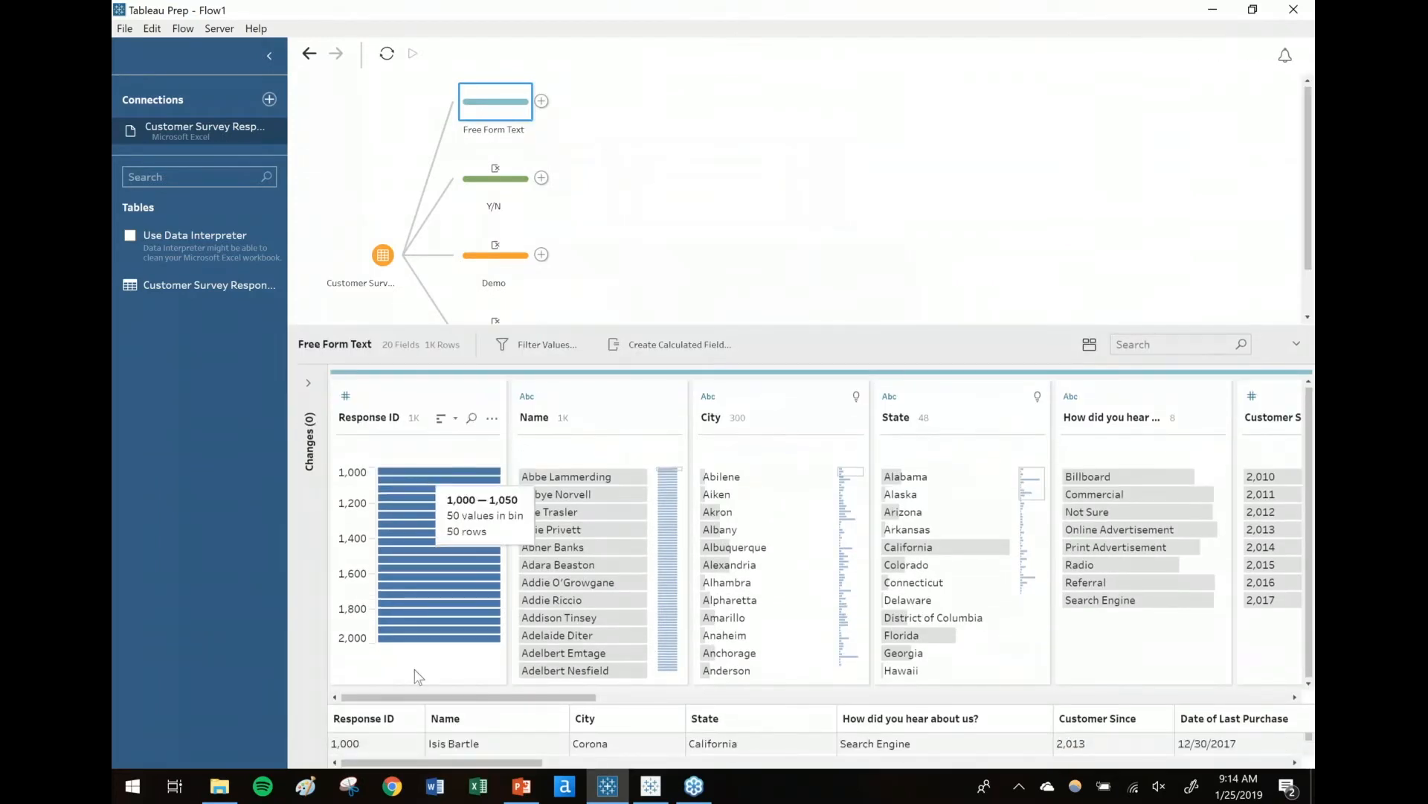
Step: Remove the fields from Name through the last "How likely are you..." question in the Free Form Text step, keeping Response ID
click(604, 418)
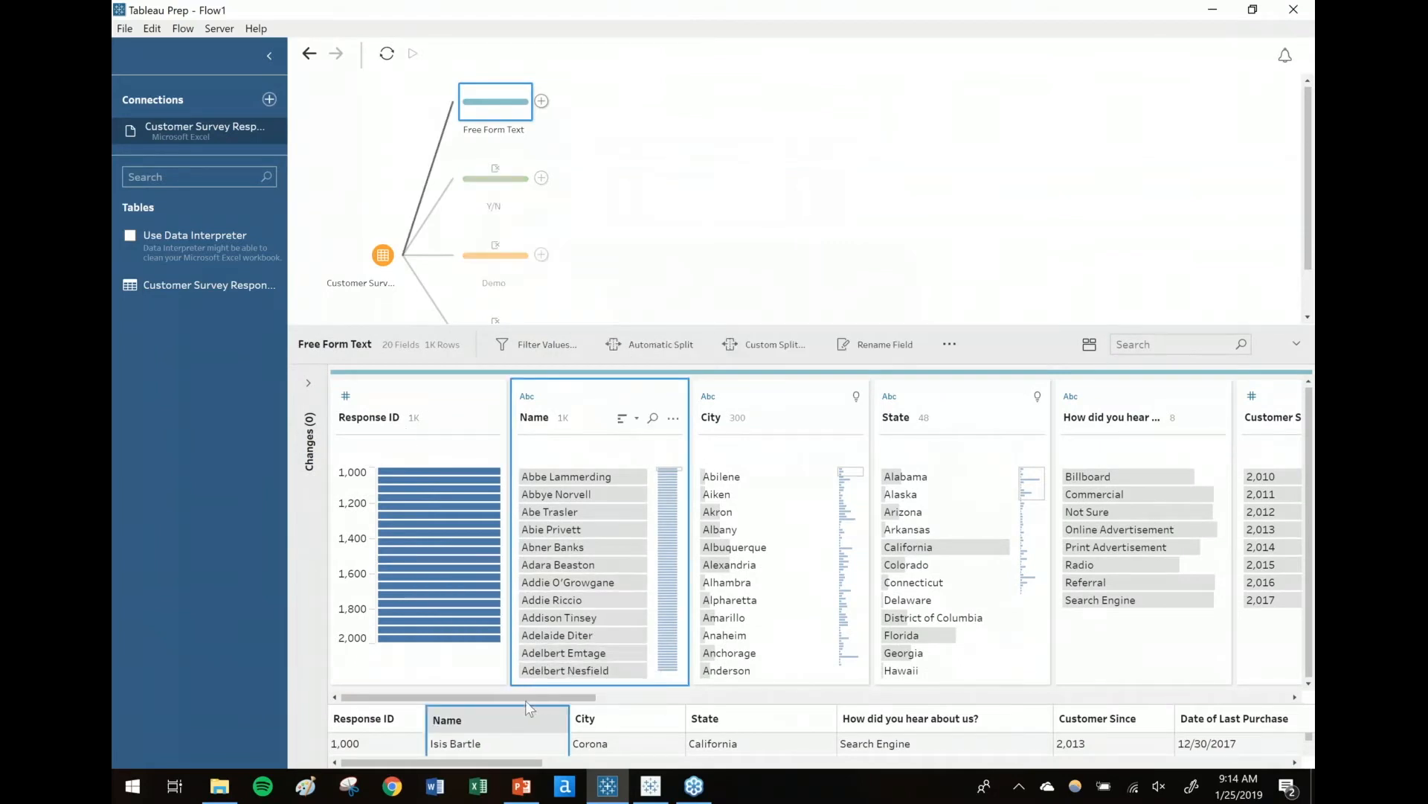
drag(560, 694, 1019, 705)
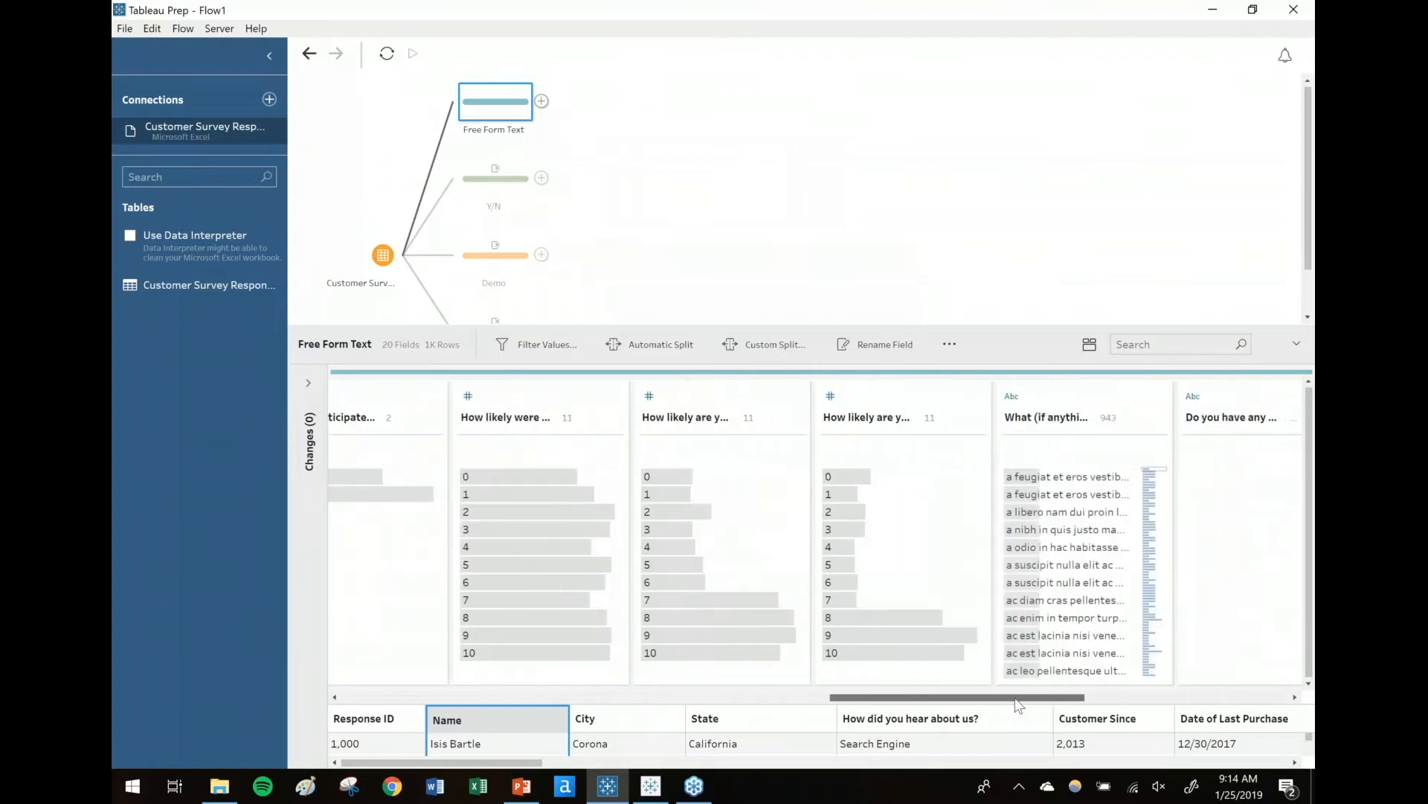
shift+click(912, 403)
click(976, 419)
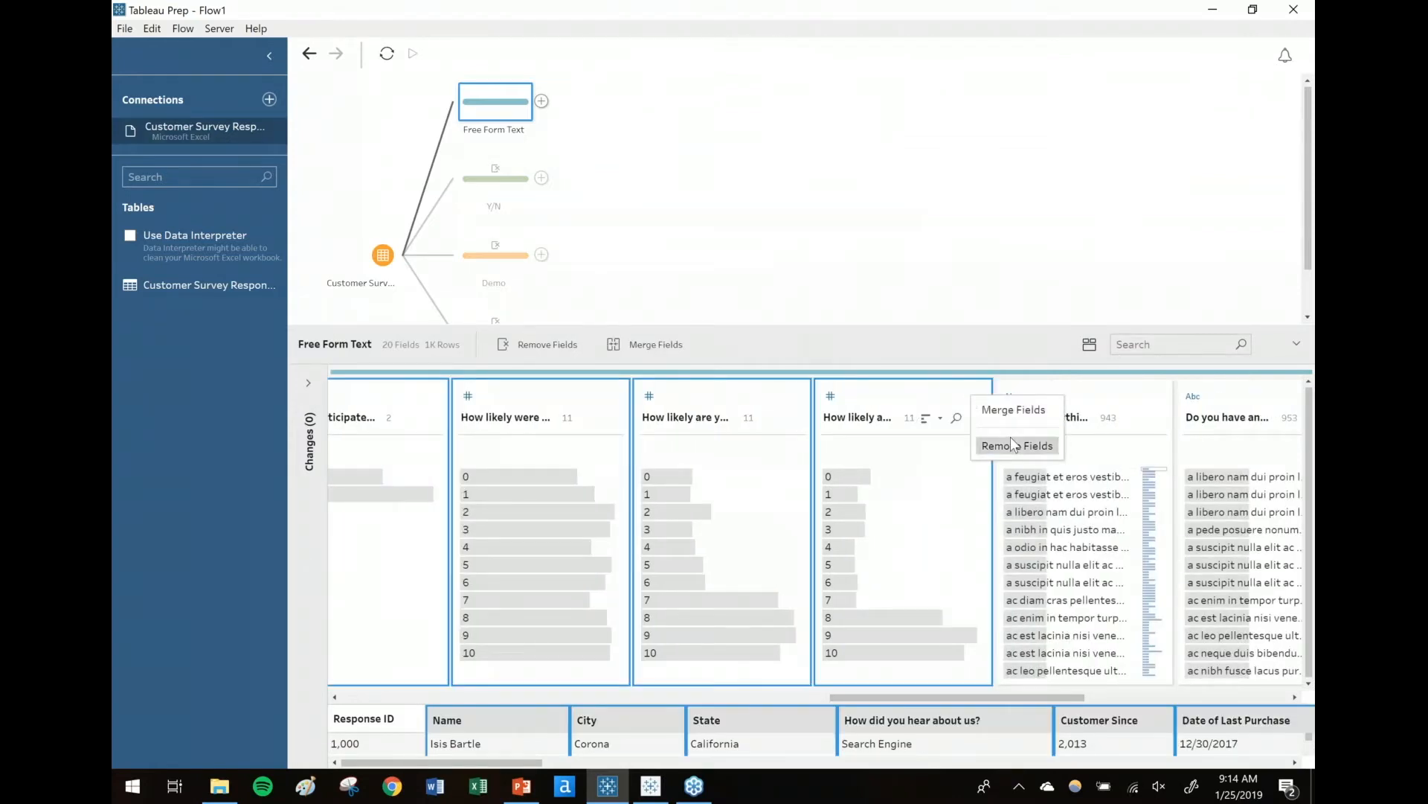
click(1011, 440)
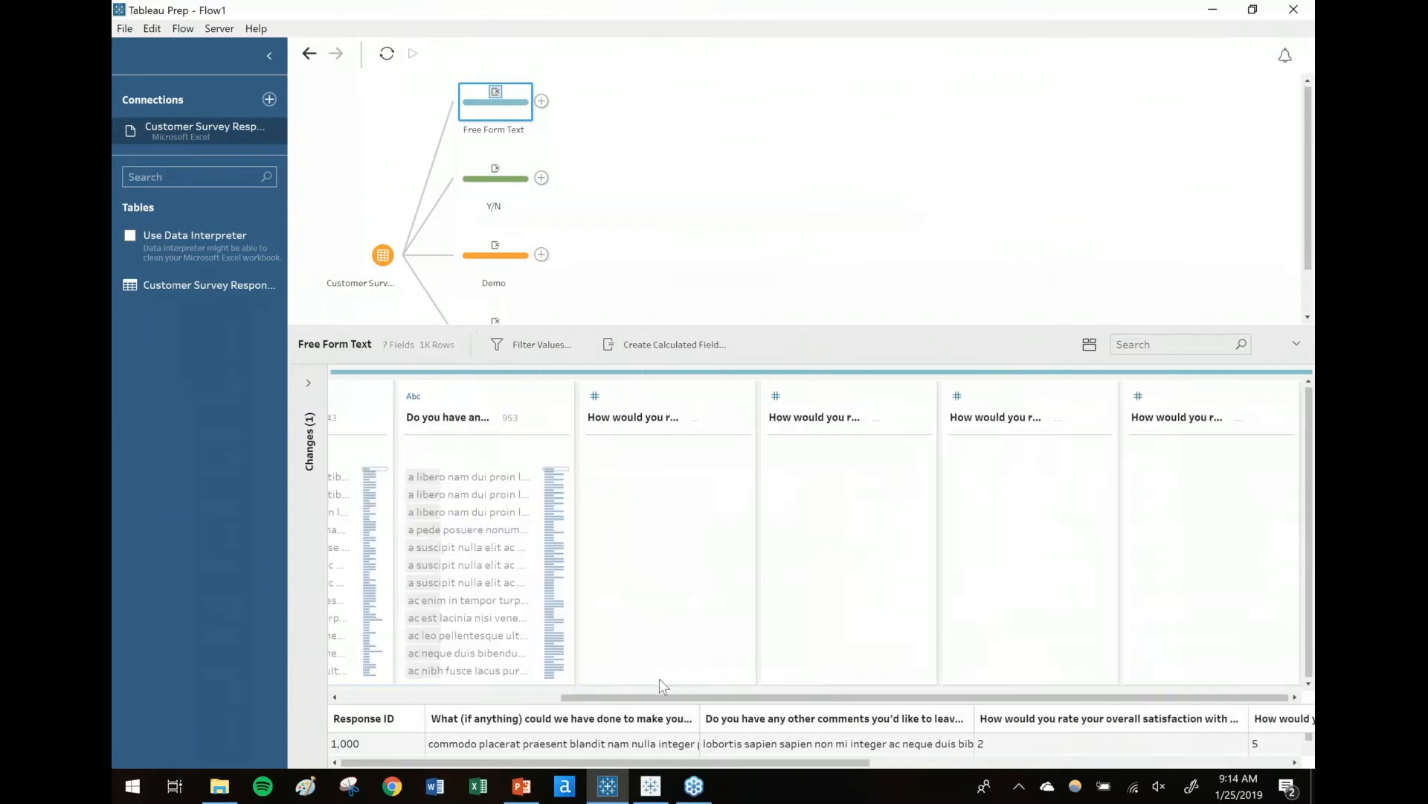
Step: Remove the four "How would you rate..." fields from the Free Form Text step
click(667, 403)
shift+click(1223, 402)
click(1284, 418)
click(1191, 448)
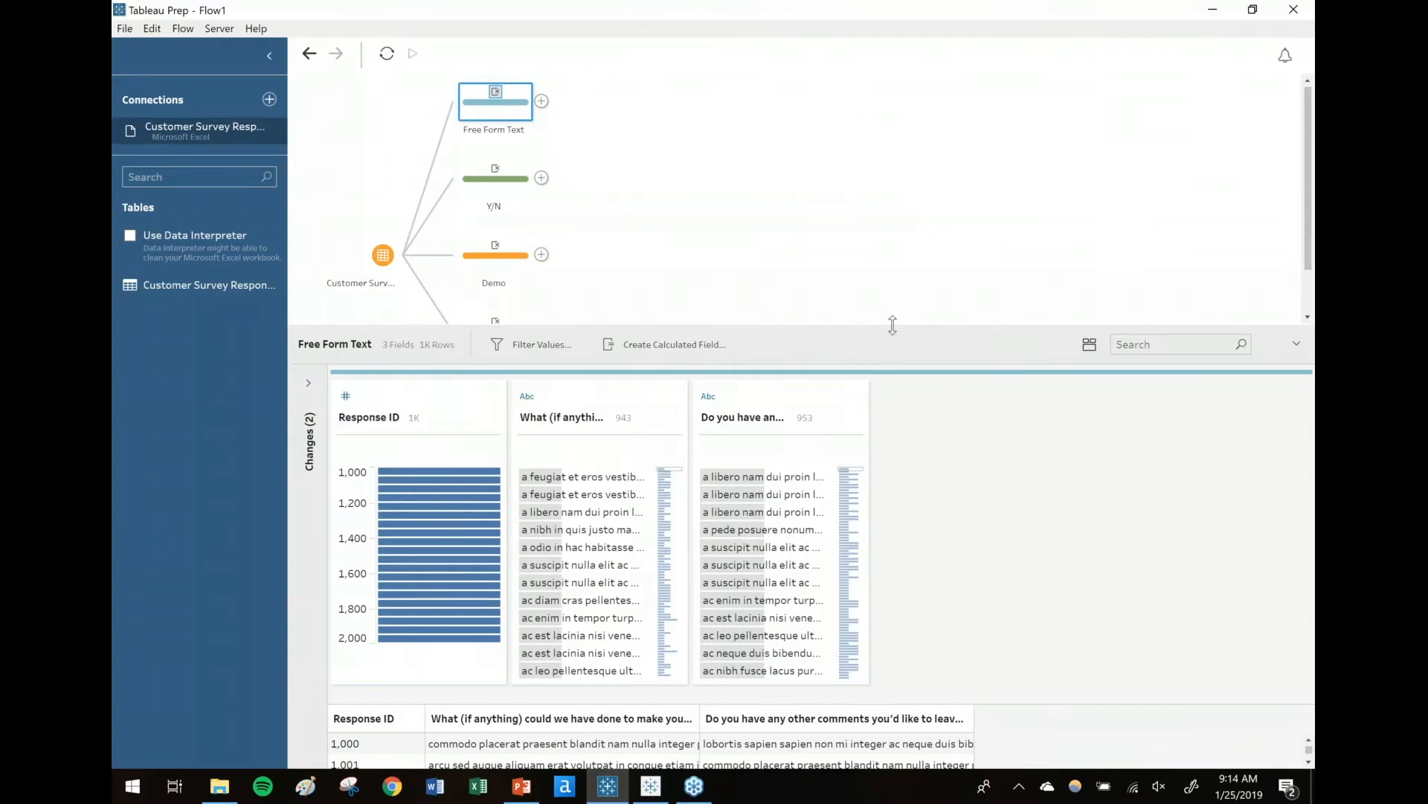
Step: Add a fifth branch from the Customer Survey Responses input and name its step 1-5
drag(893, 326, 915, 439)
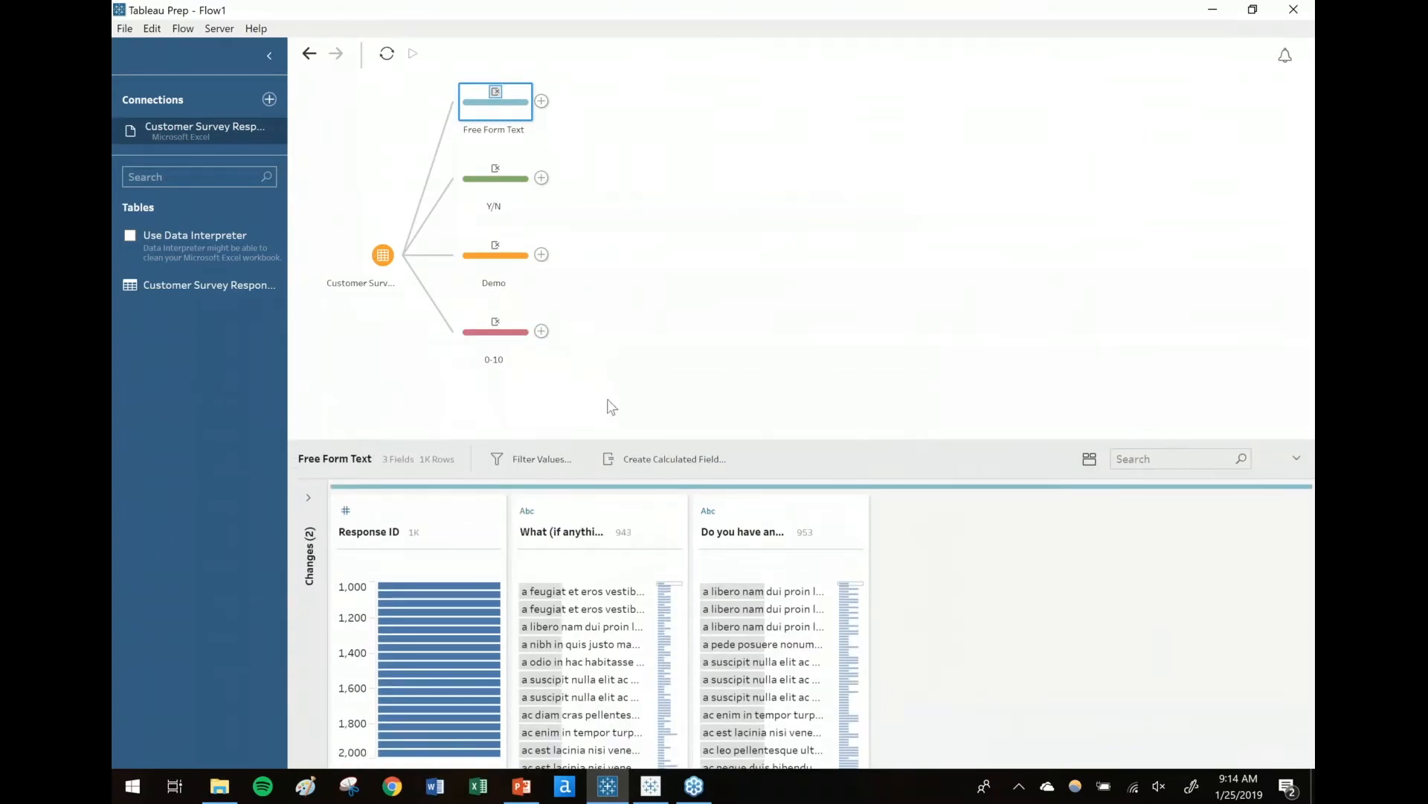
click(408, 256)
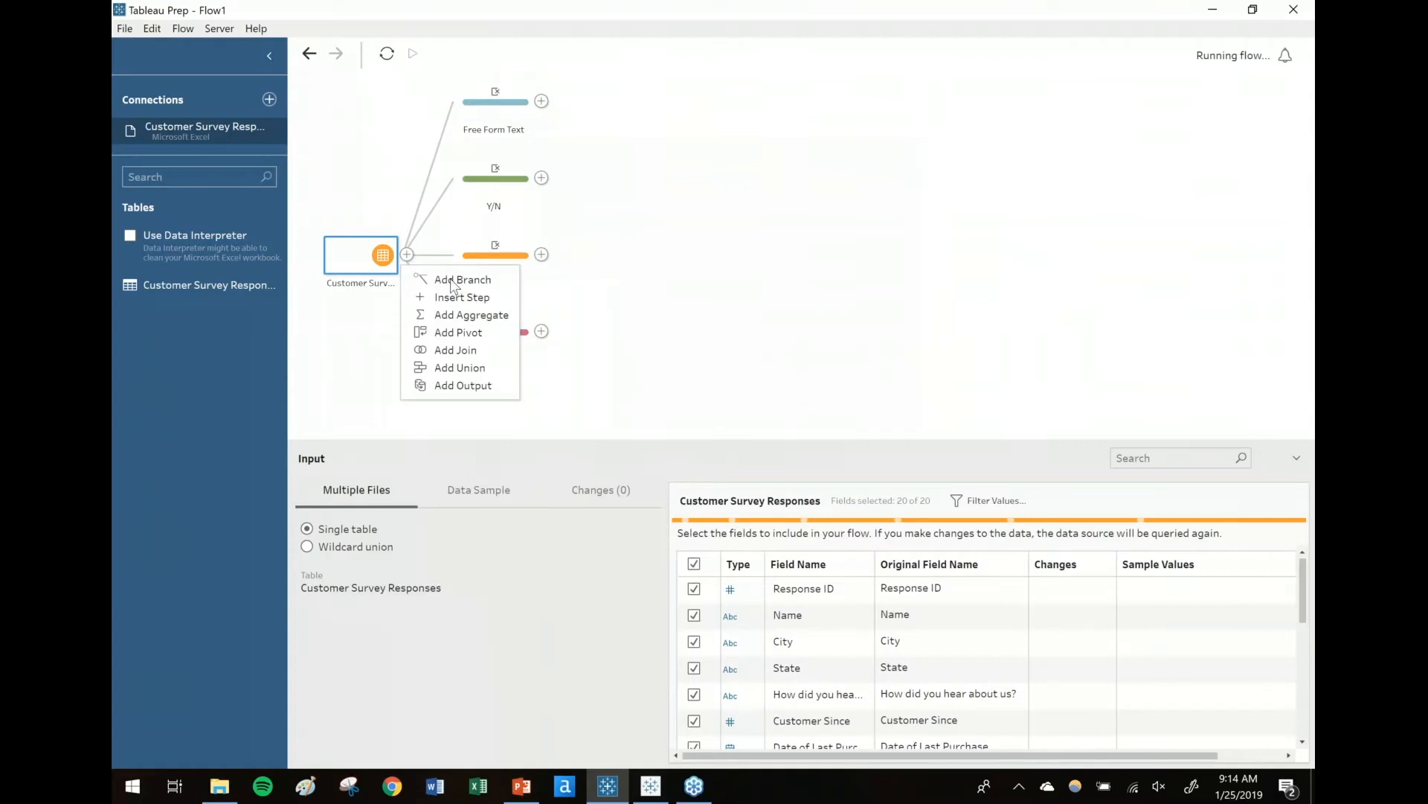
click(446, 281)
double_click(498, 437)
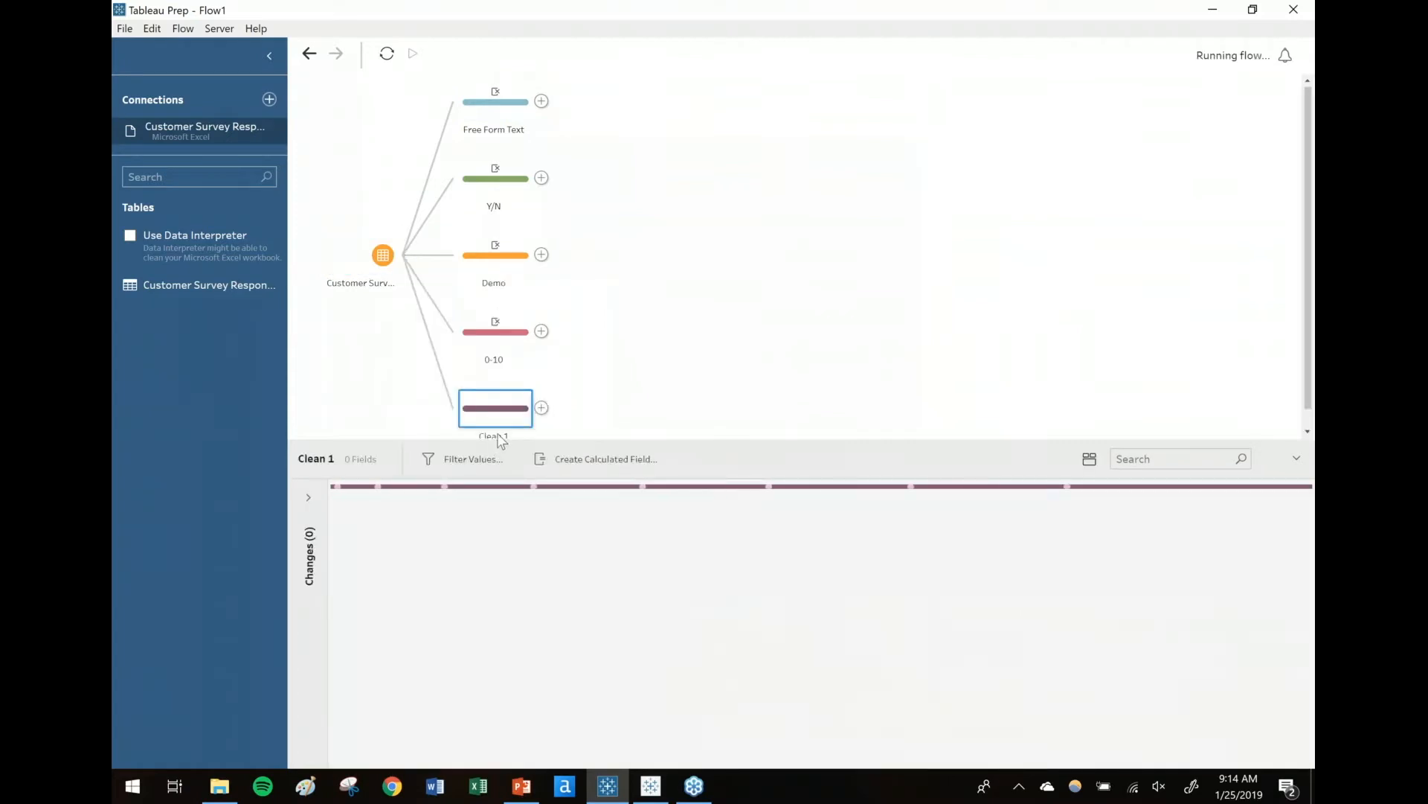
text(1-5)
key(Return)
Step: Remove the fields from Name through "Do you have any other comments..." in the 1-5 step, keeping Response ID, and deselect the step
click(662, 545)
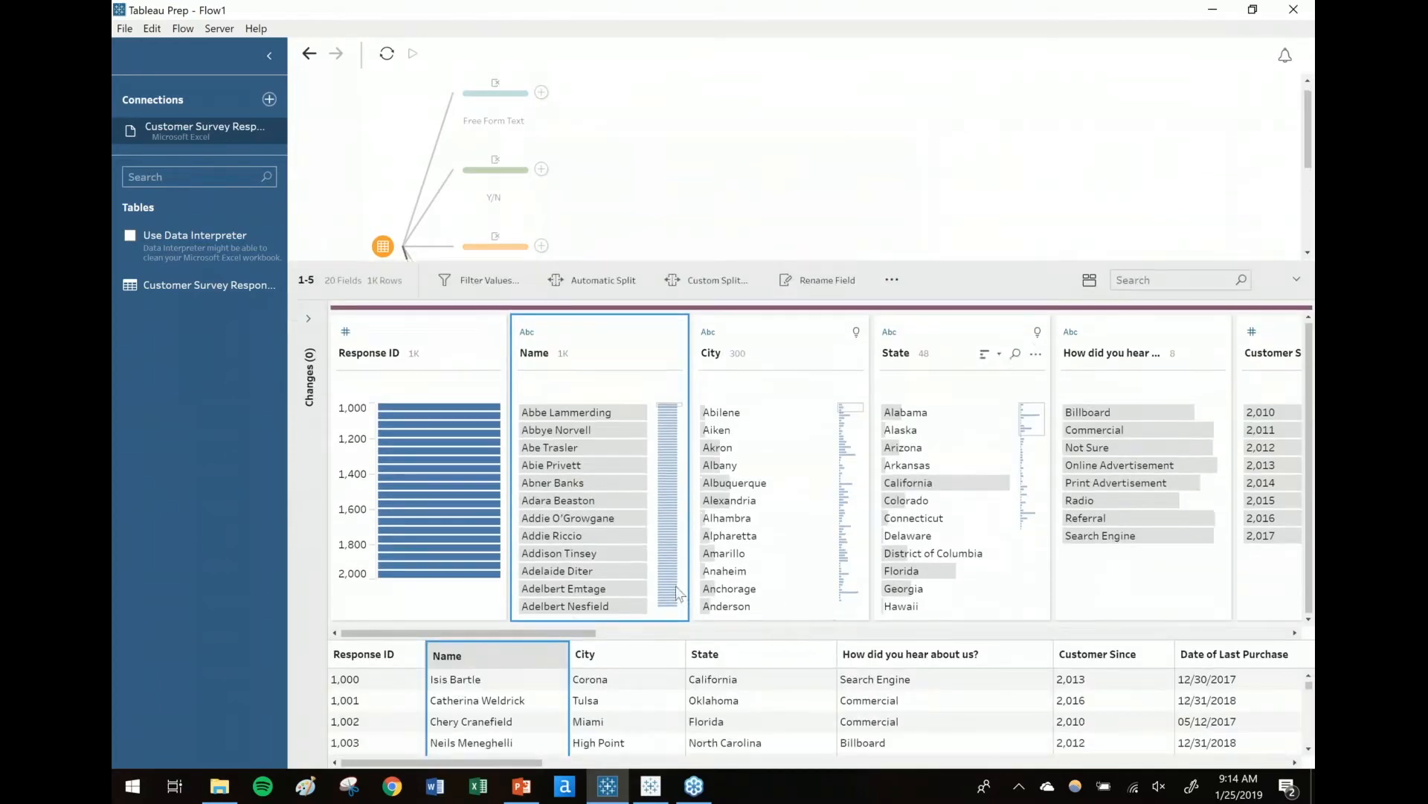
drag(700, 638, 1212, 644)
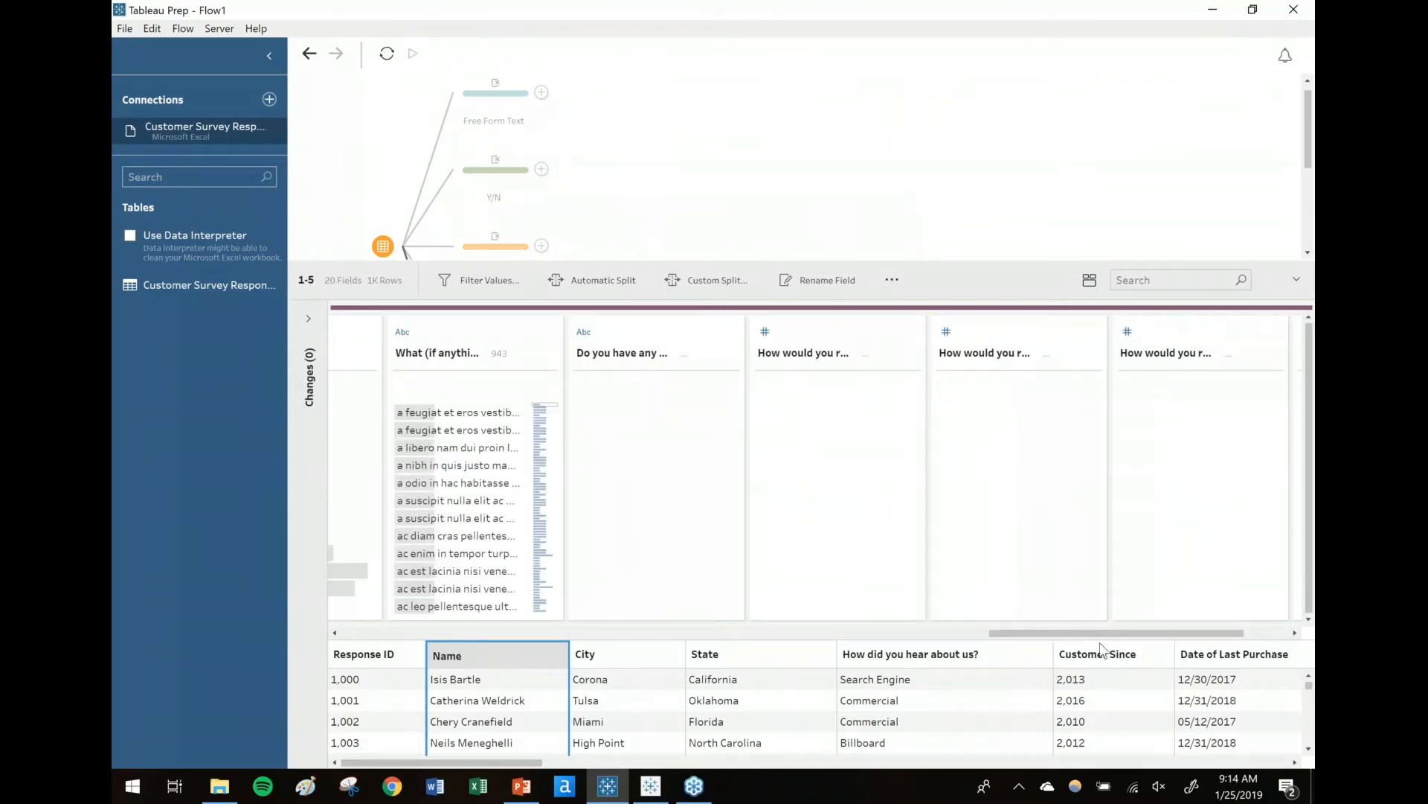
shift+click(638, 332)
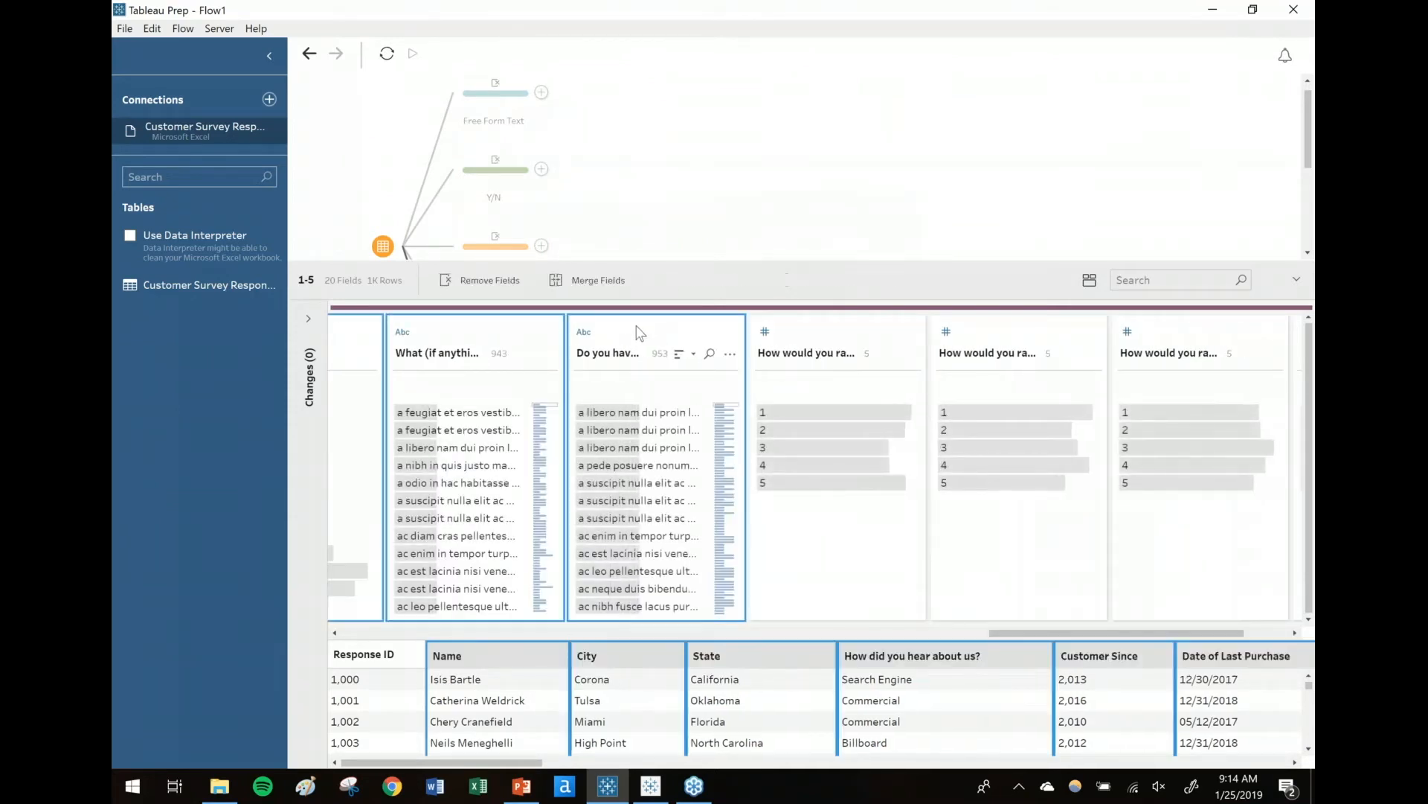
right_click(639, 332)
click(672, 379)
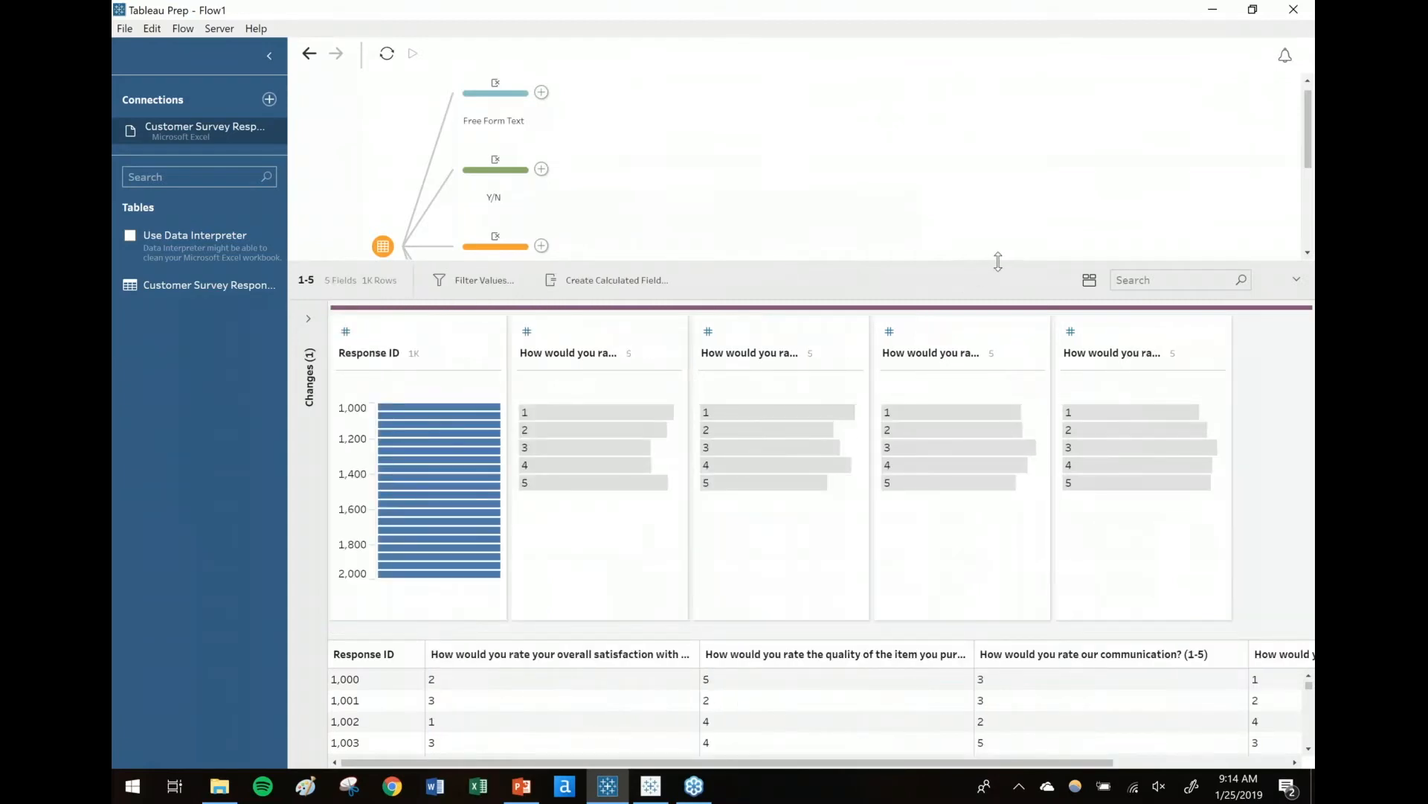
drag(998, 261, 967, 494)
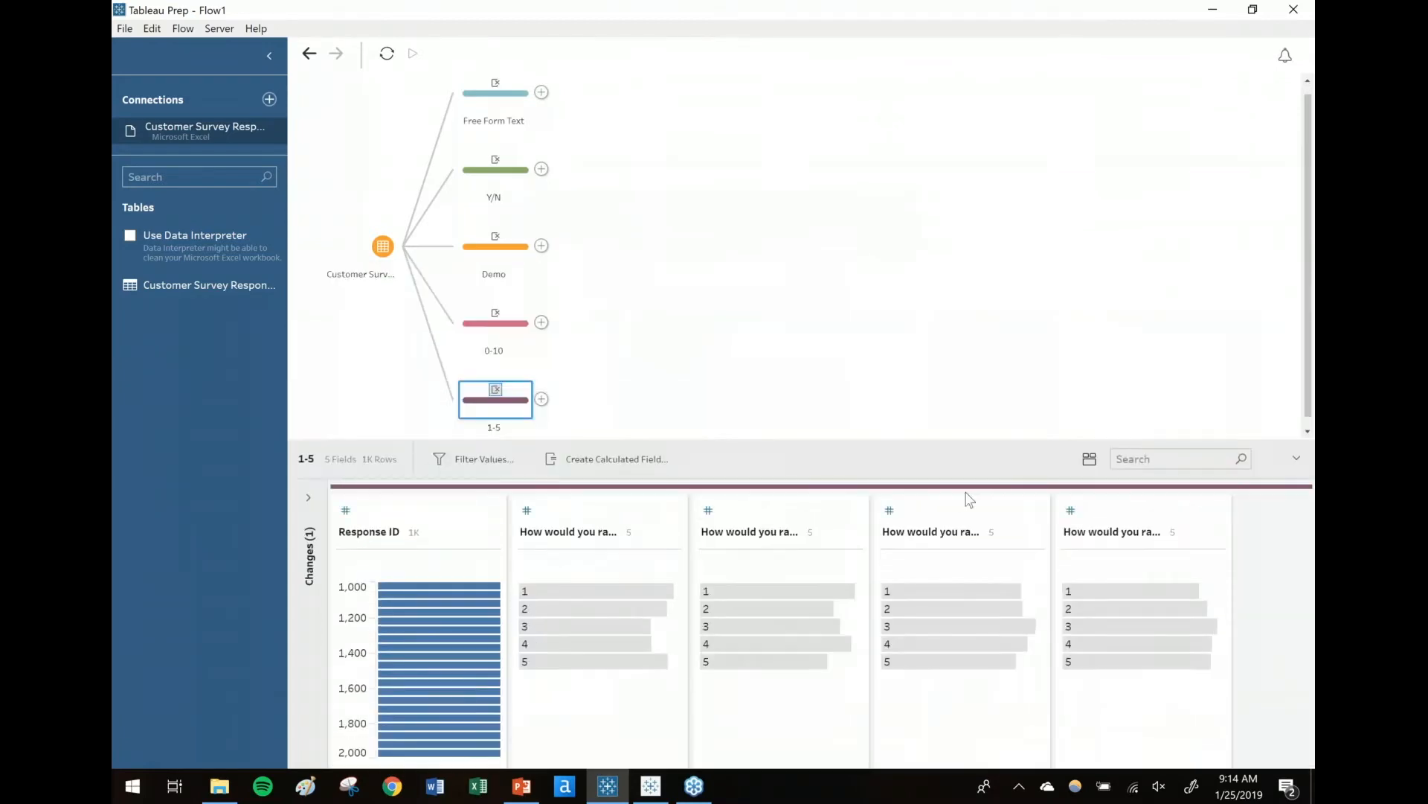
click(845, 372)
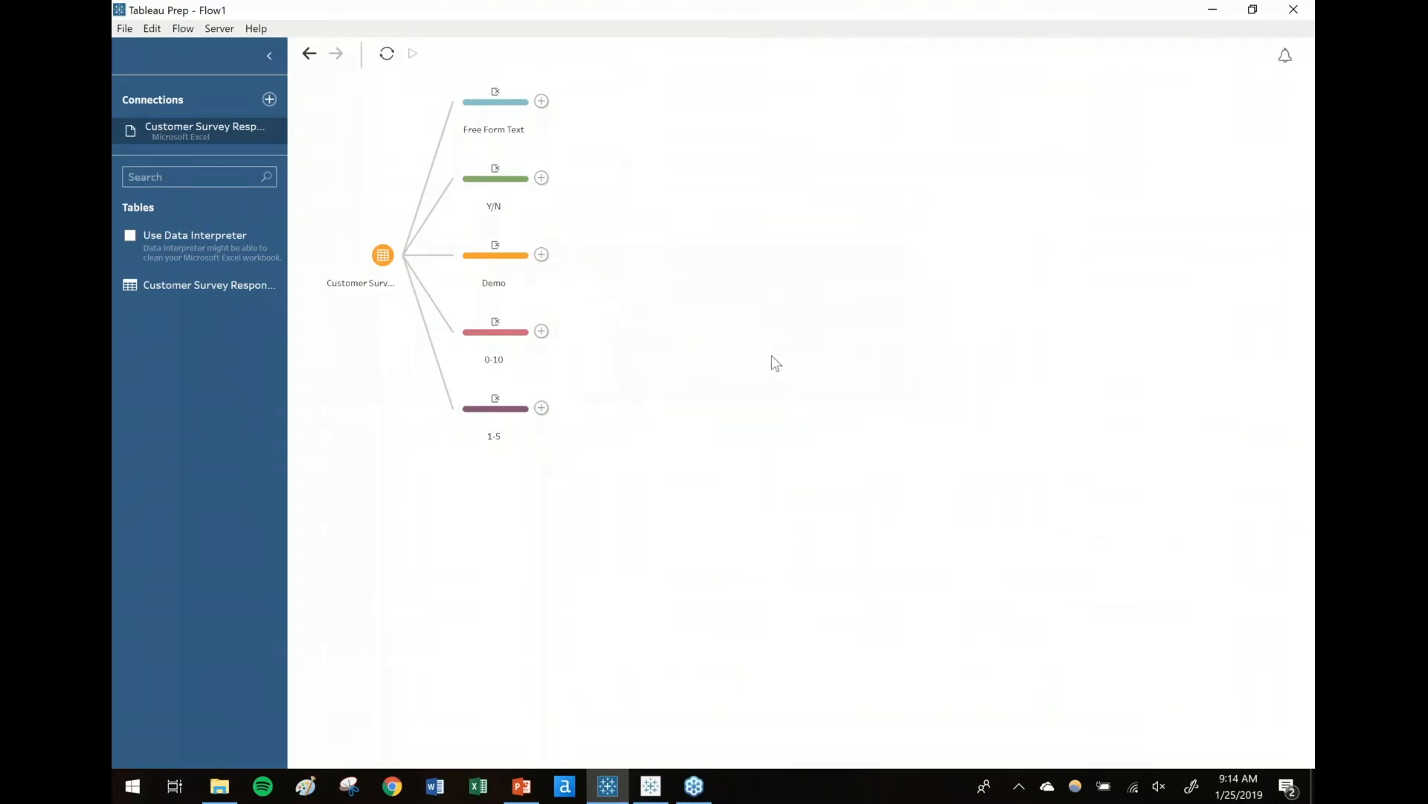
Step: Switch to the PowerPoint slide show, read the next slide on the "Question Type" field, and return to Tableau Prep
key(alt+Tab)
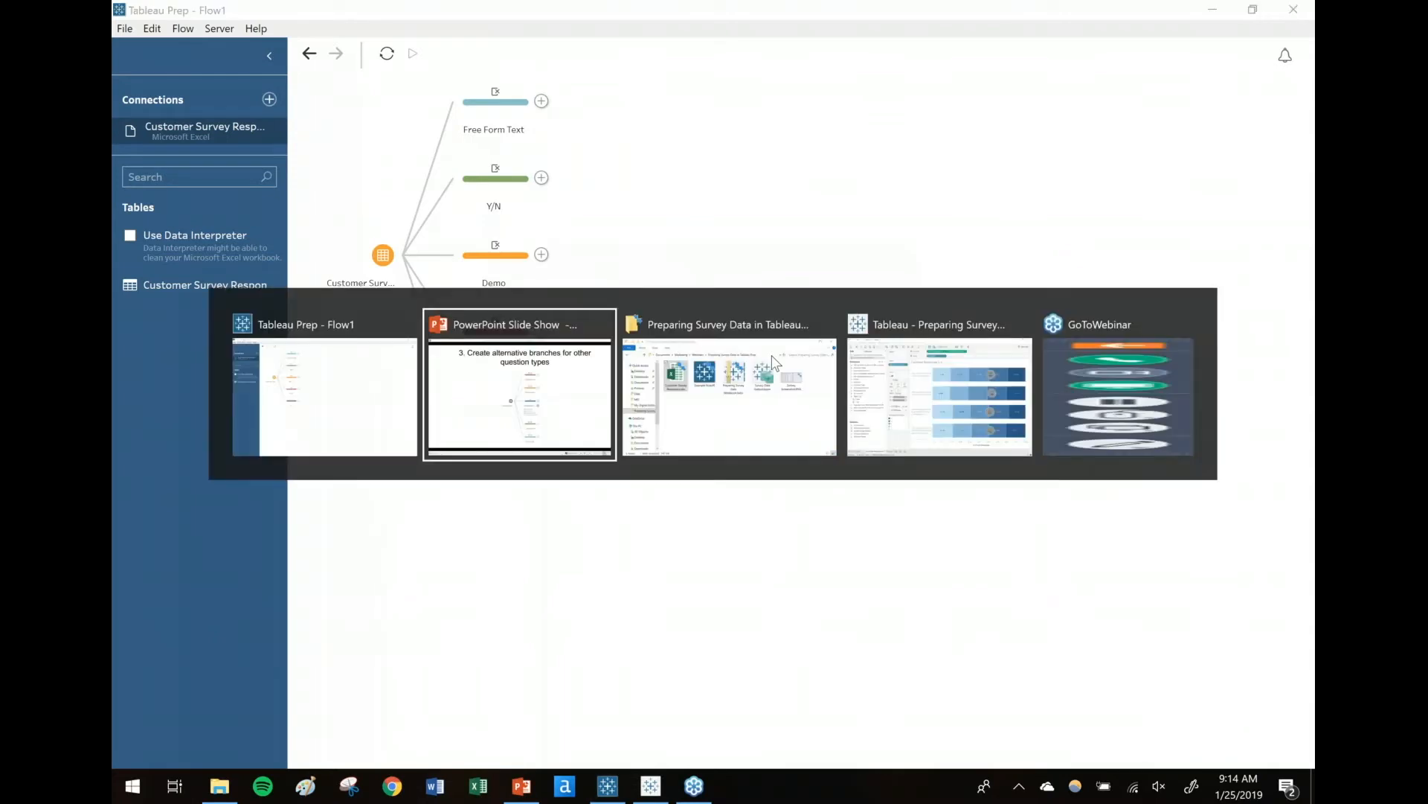
key(Right)
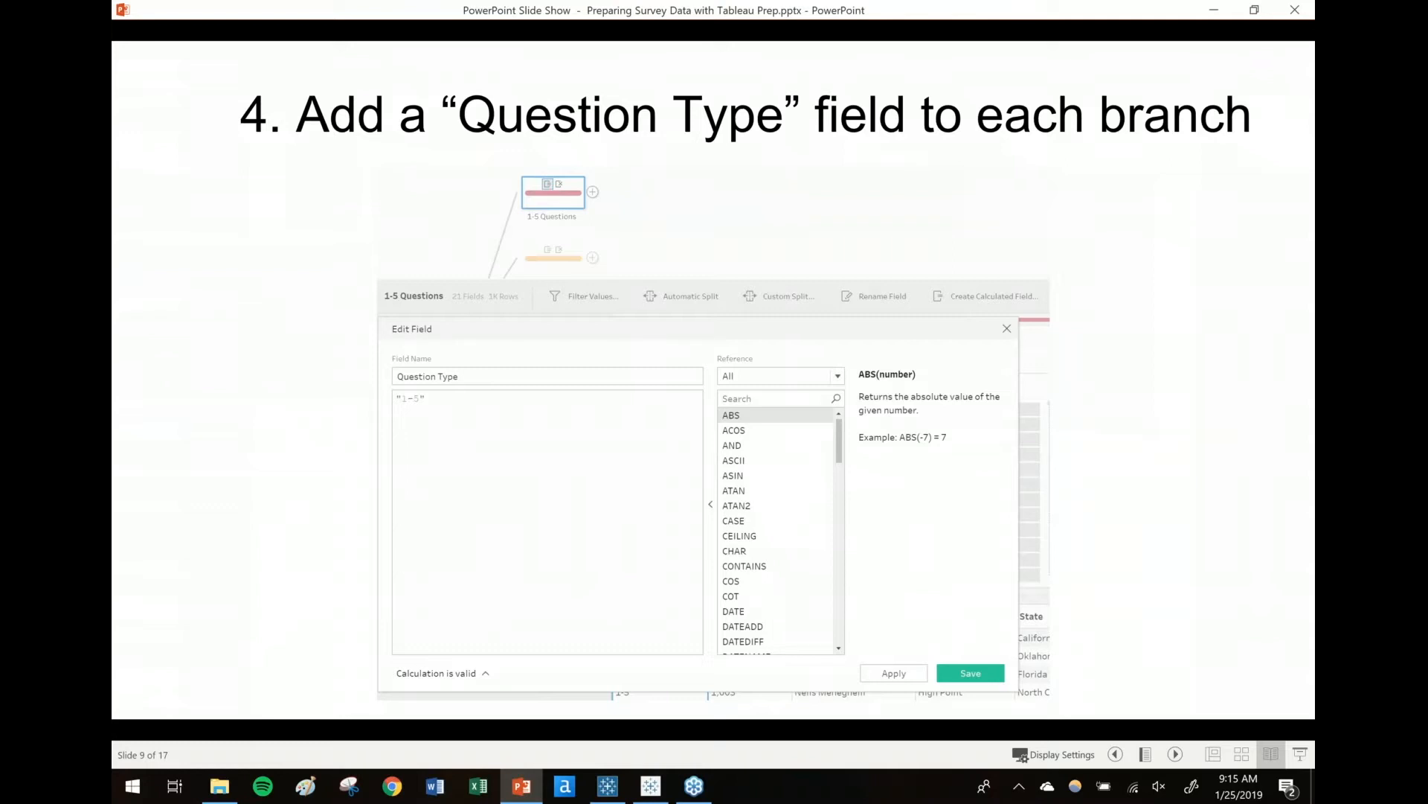
key(alt+Tab)
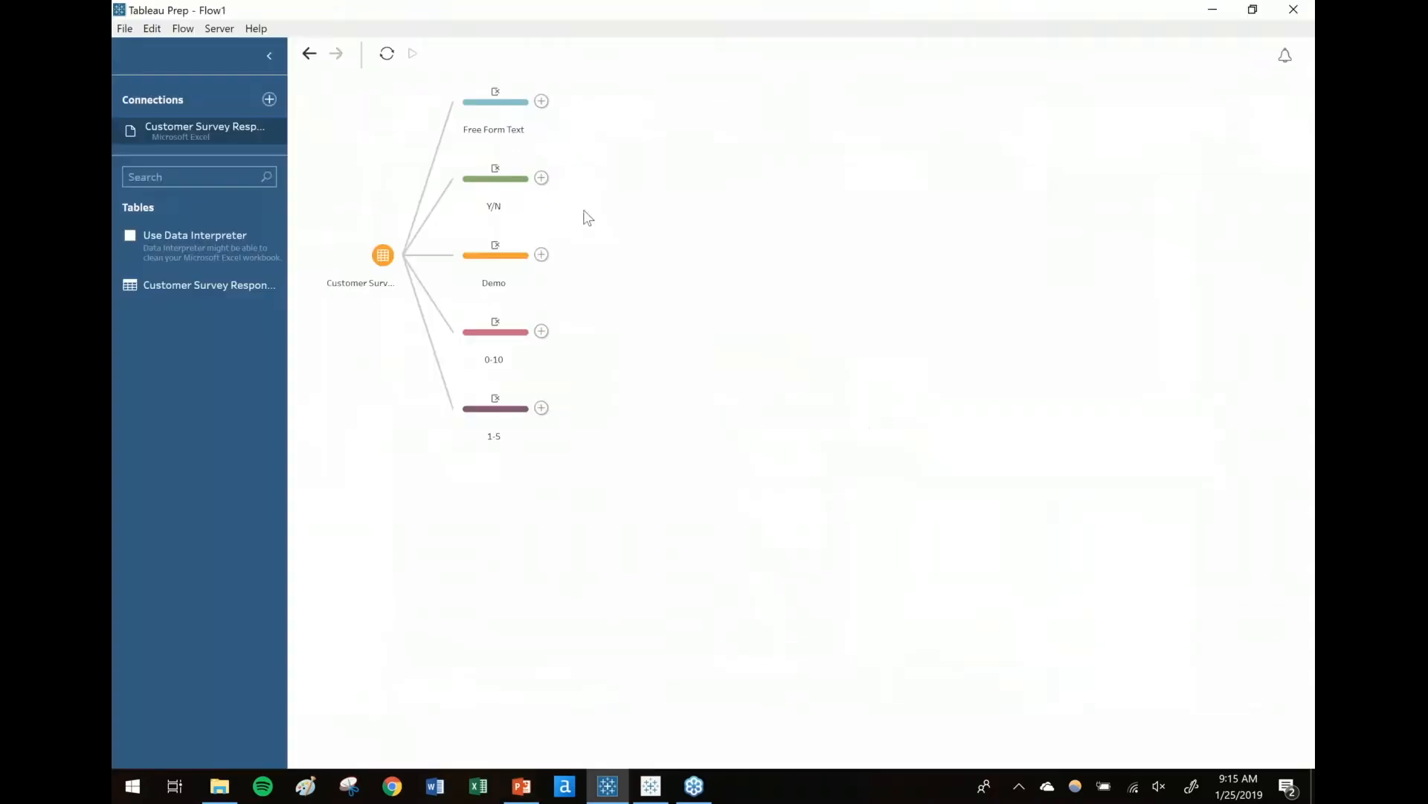
Step: Add a calculated field named Question Type with the formula "Free Form Text" to the Free Form Text step
click(510, 116)
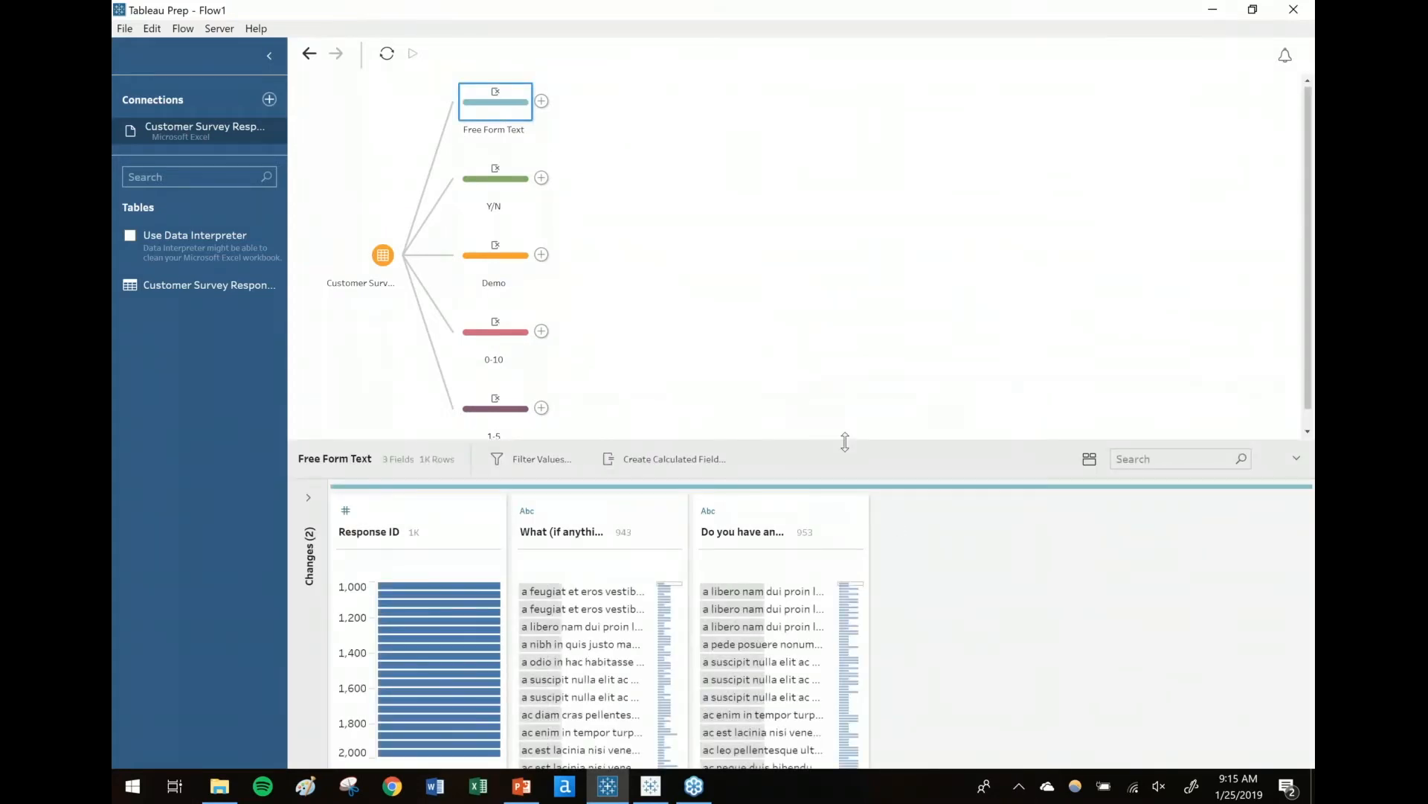
drag(845, 441, 845, 310)
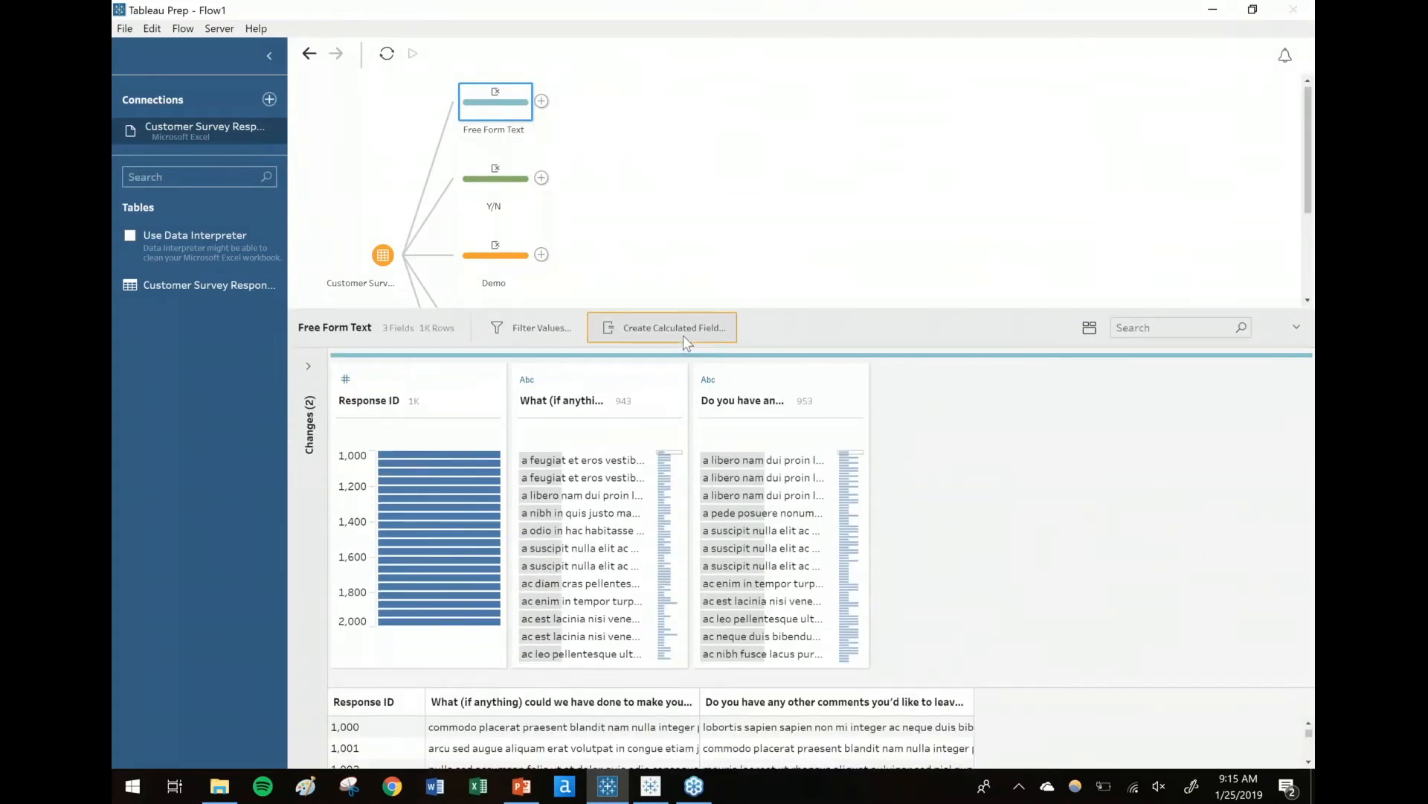
click(683, 335)
text(Question Type)
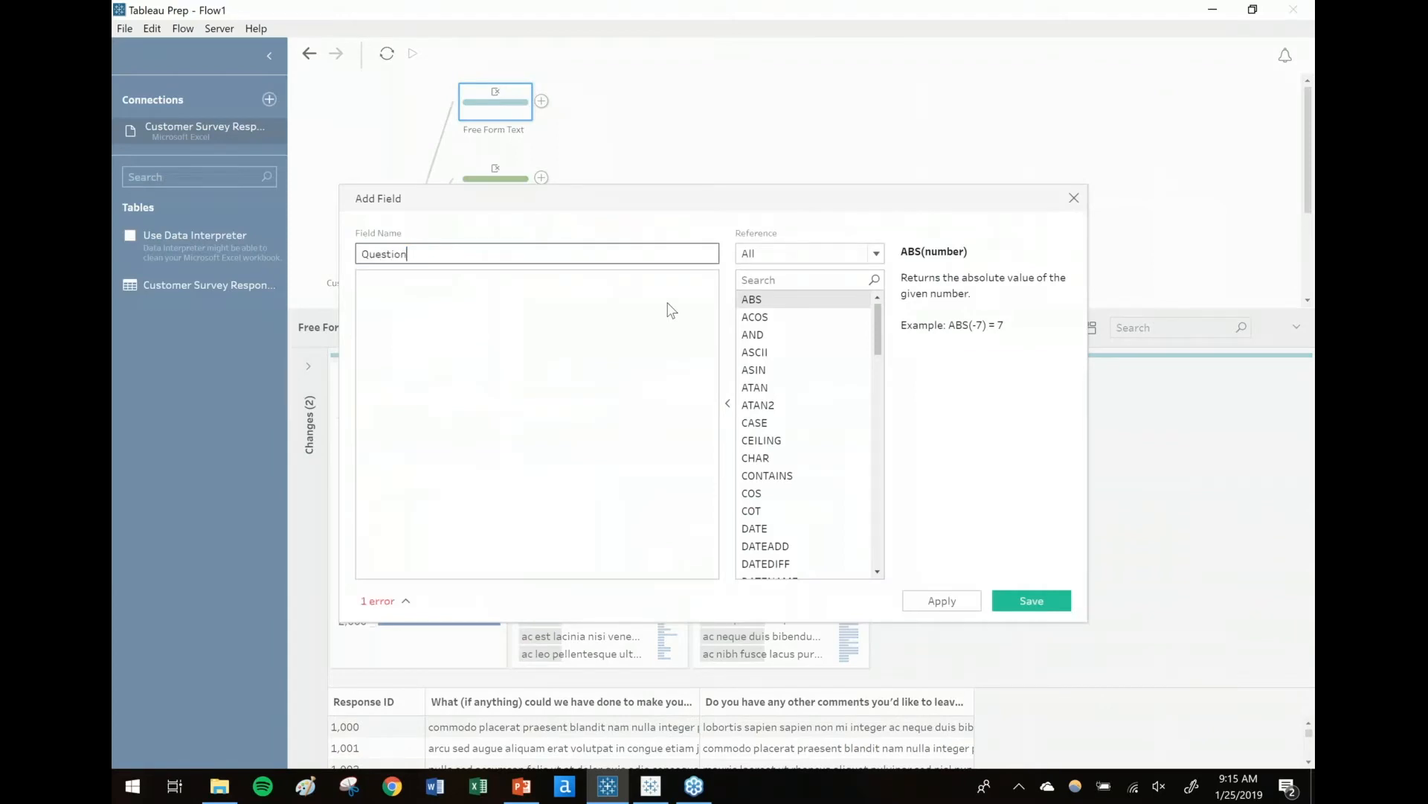
click(648, 312)
text("Free Form Text")
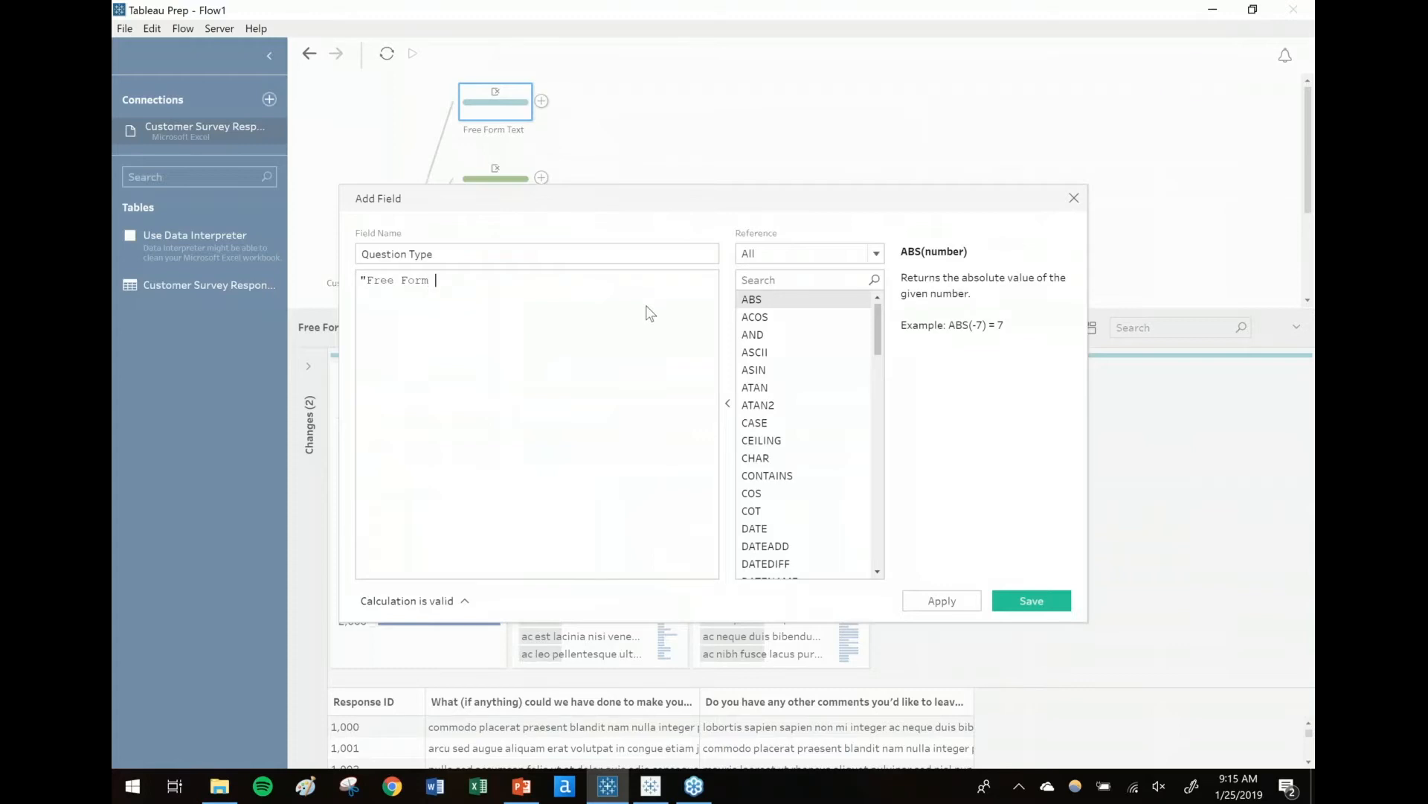
click(1025, 602)
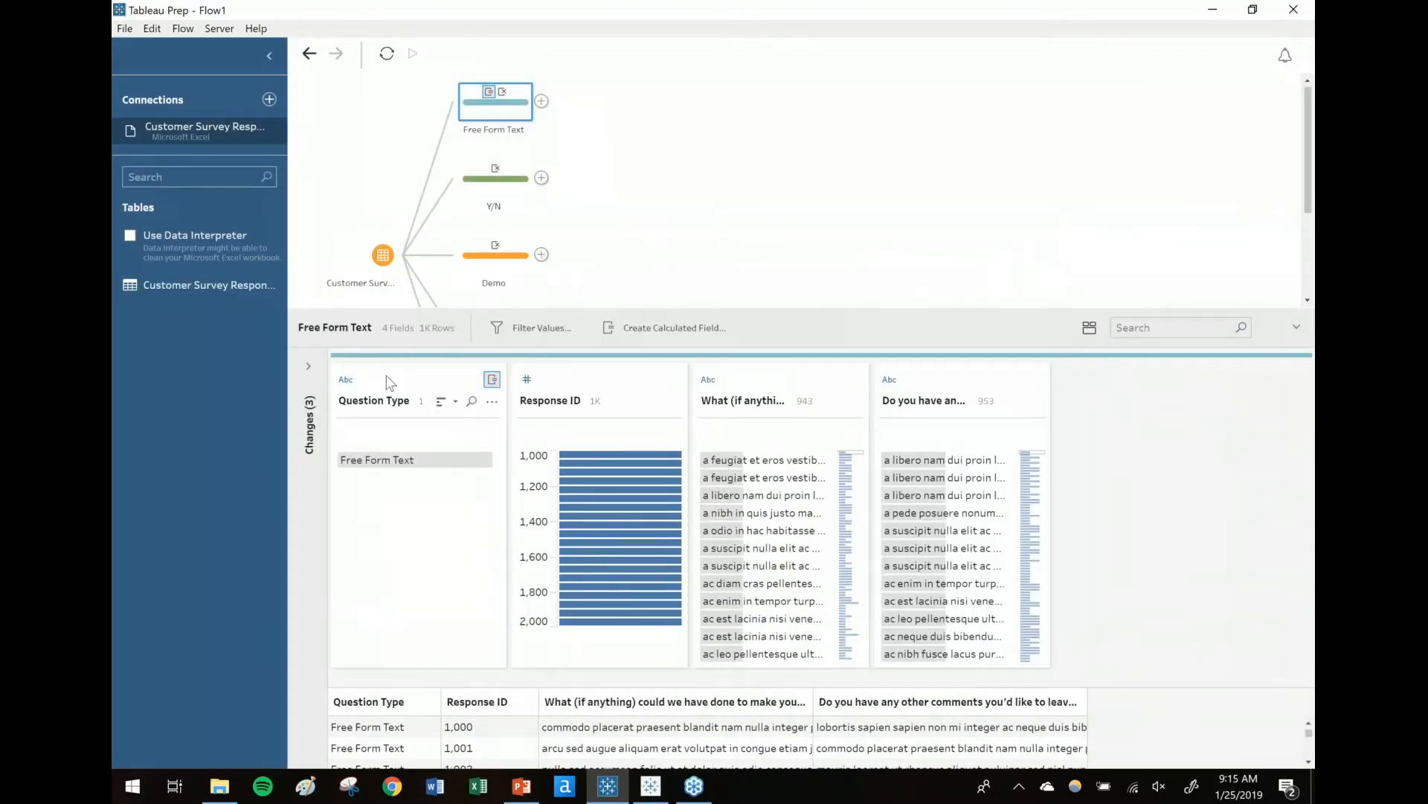
Step: Copy the Question Type calculated field from the Free Form Text step's changes and paste it into the Y/N step
click(308, 367)
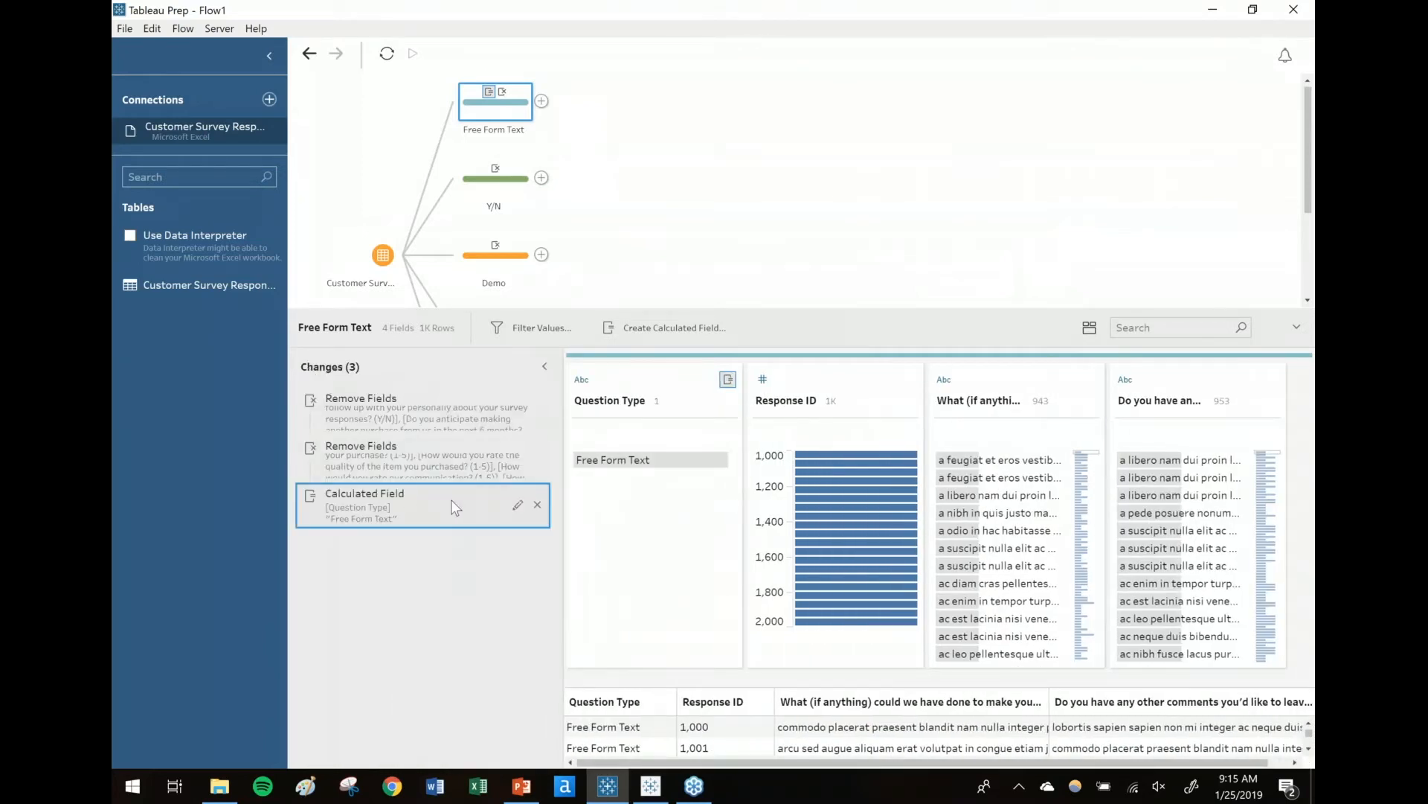
right_click(451, 498)
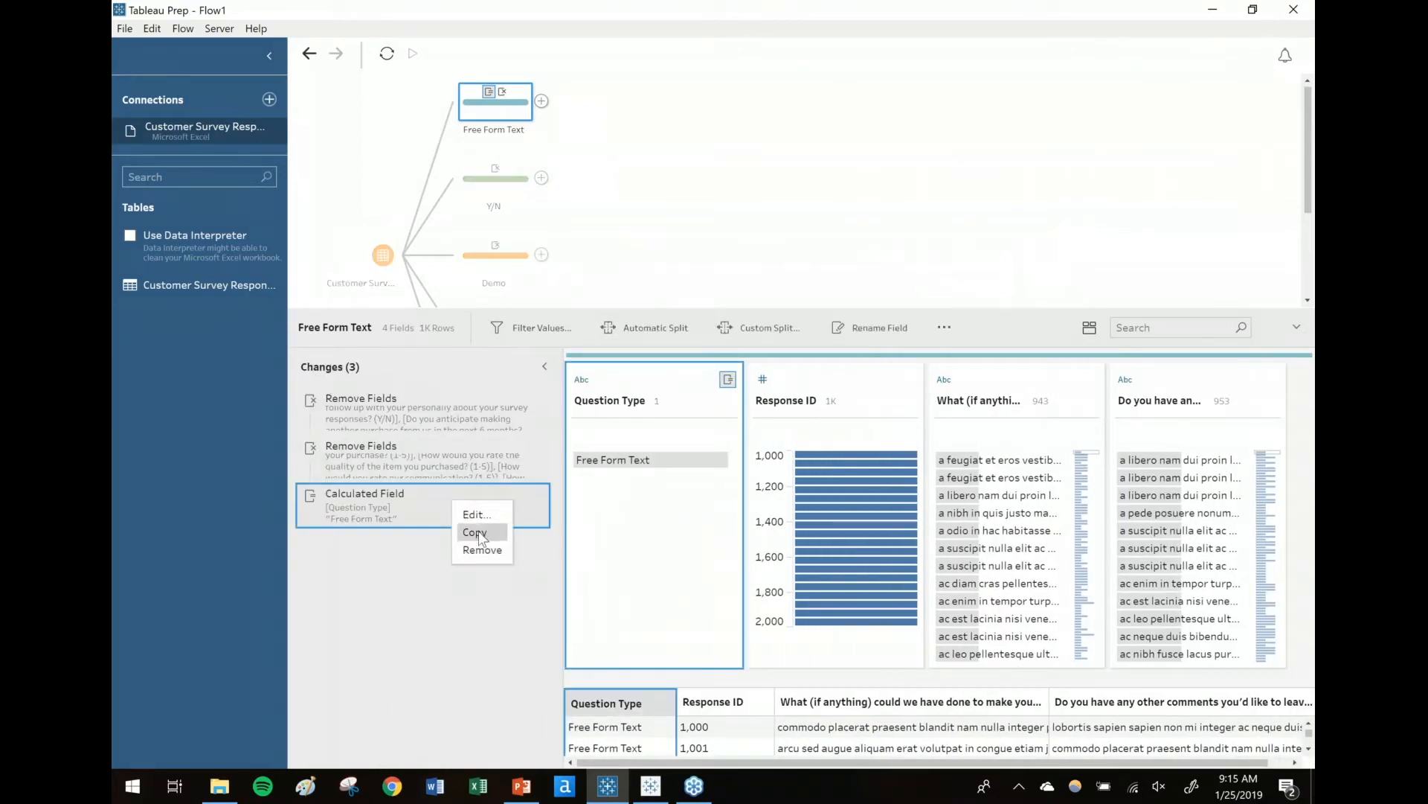
click(545, 367)
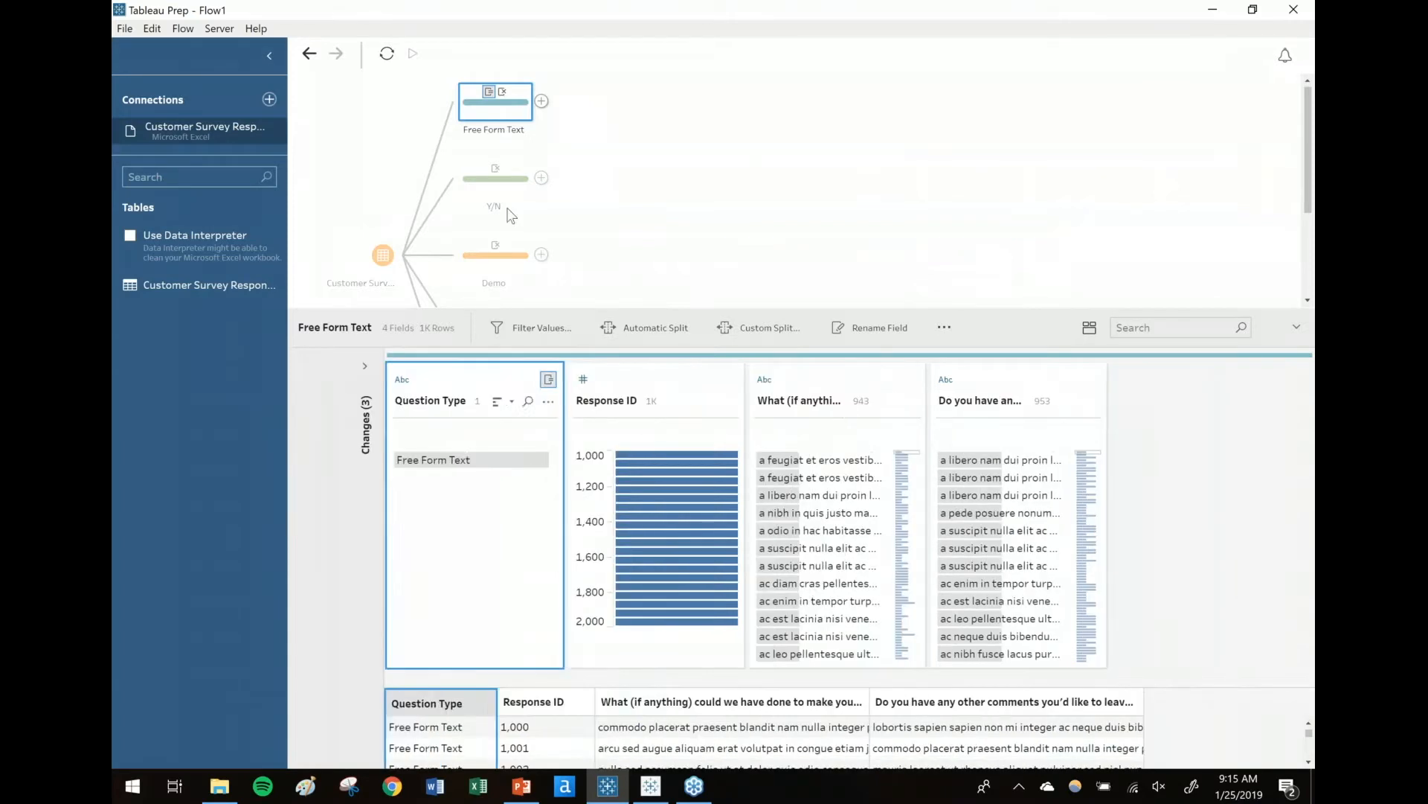
click(477, 186)
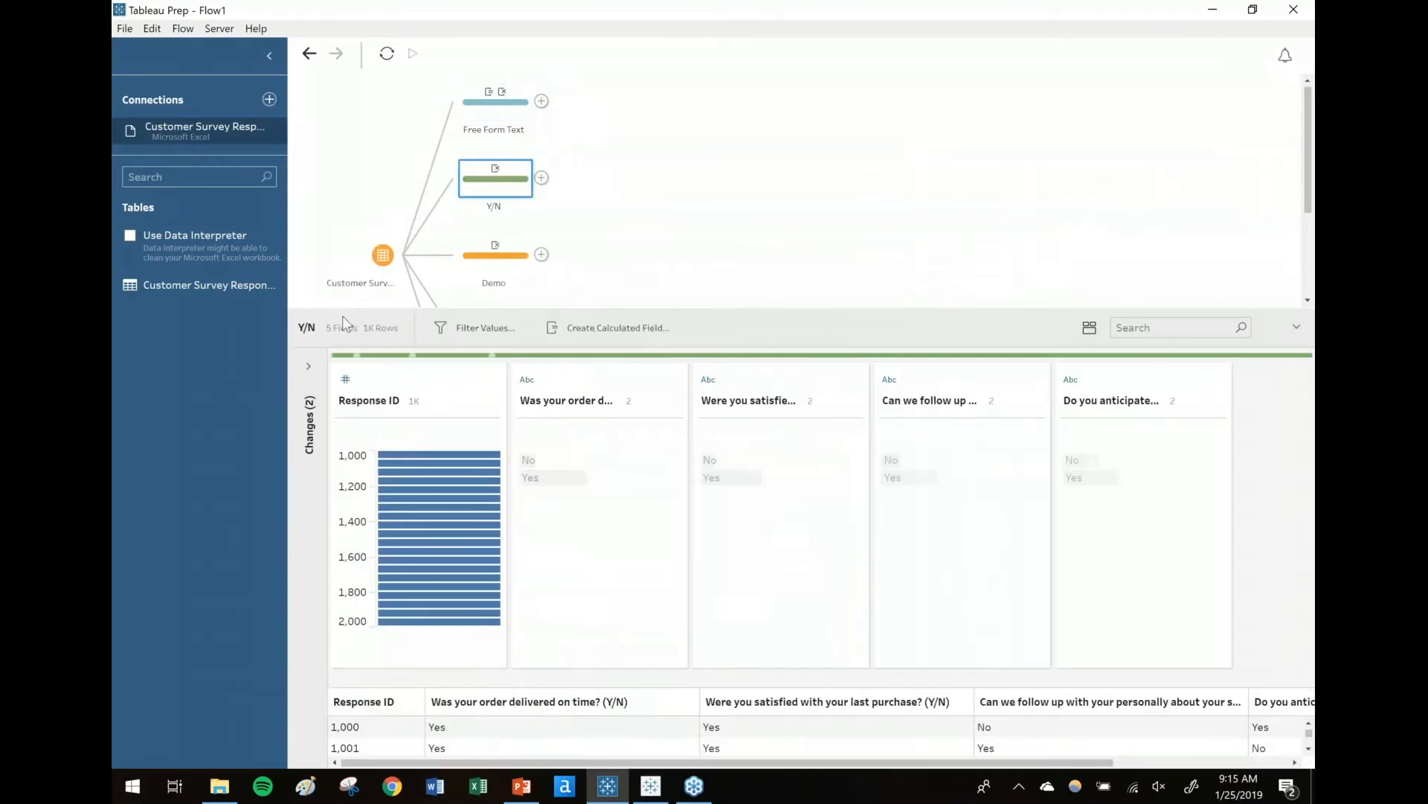
click(308, 368)
right_click(392, 521)
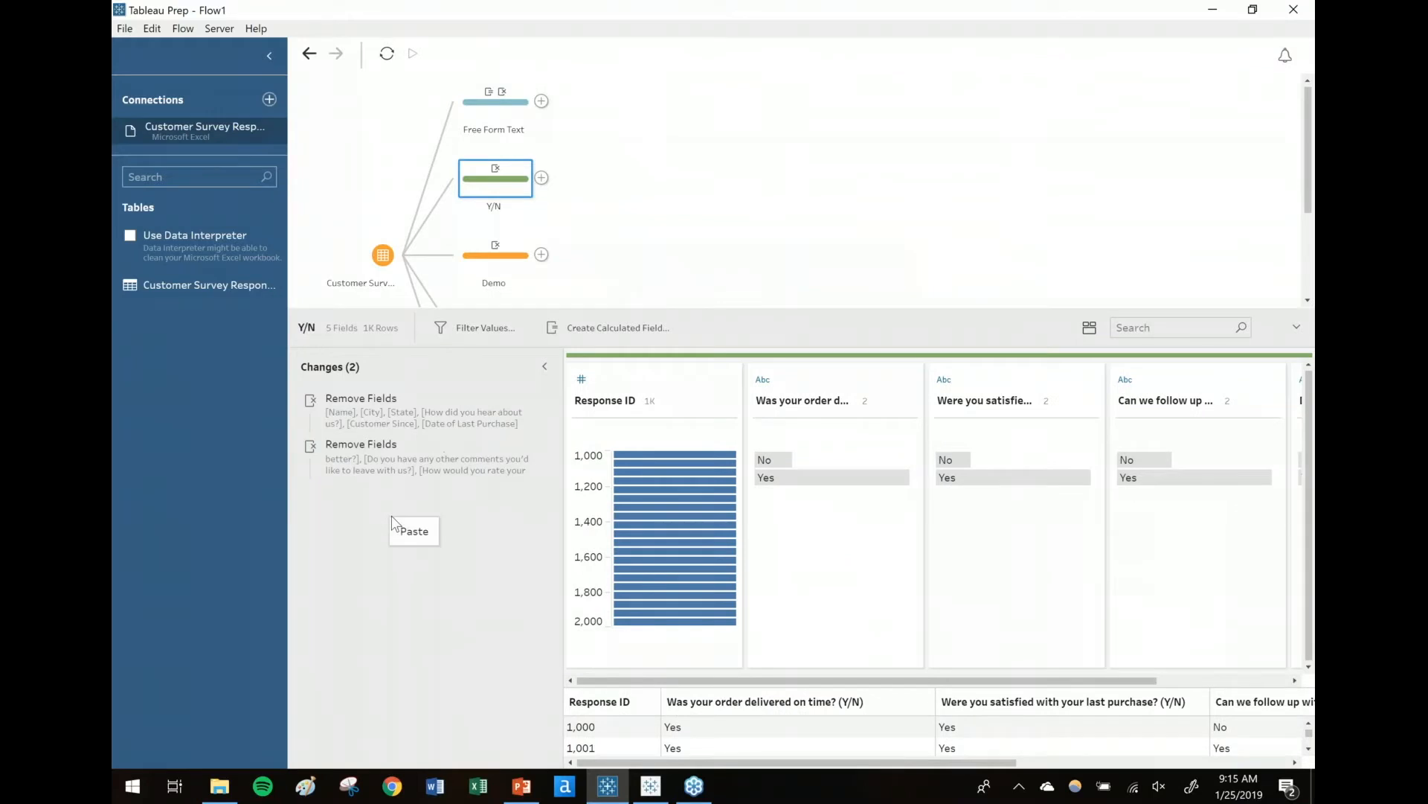
click(415, 532)
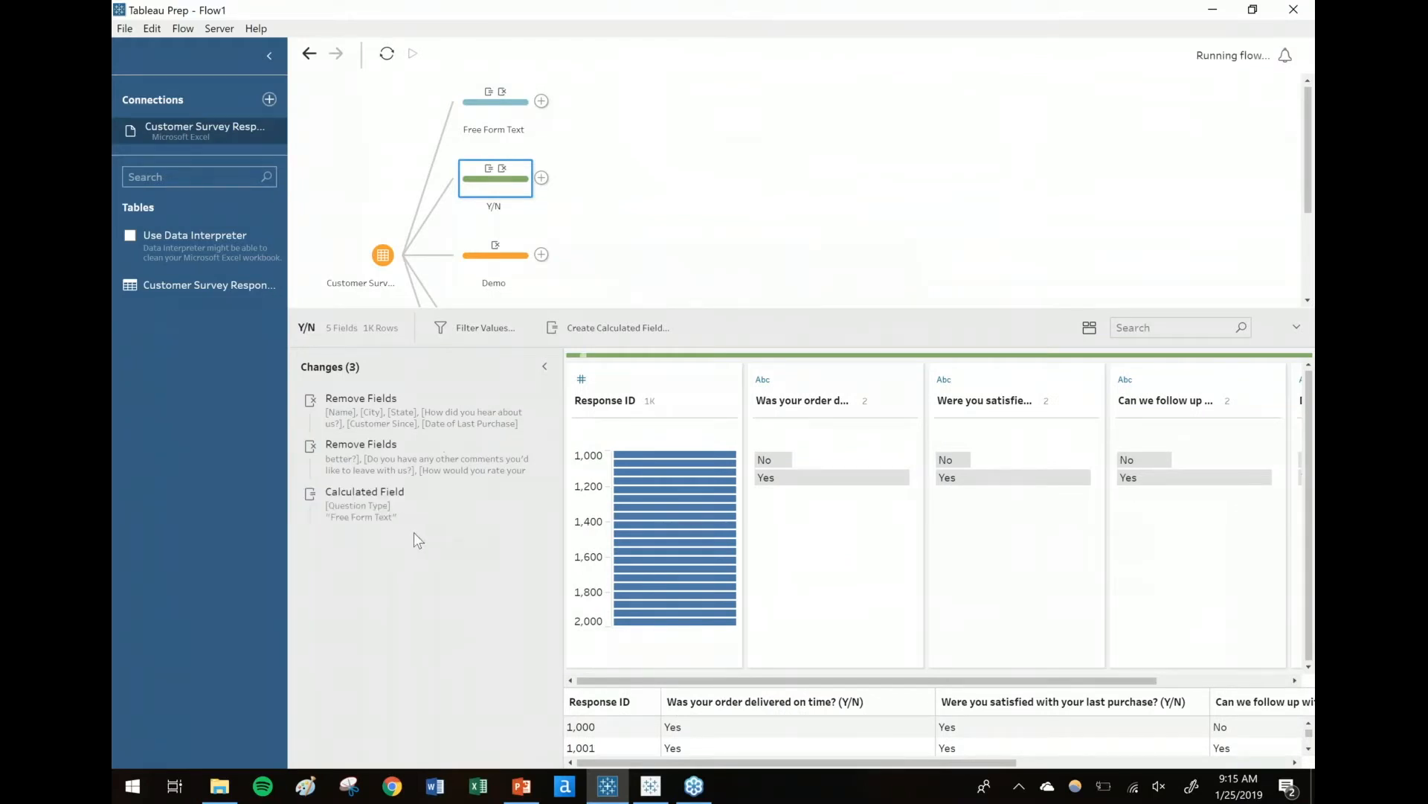
Step: Set the formula of the Y/N step's Question Type field to "Y/N" and save it
right_click(382, 509)
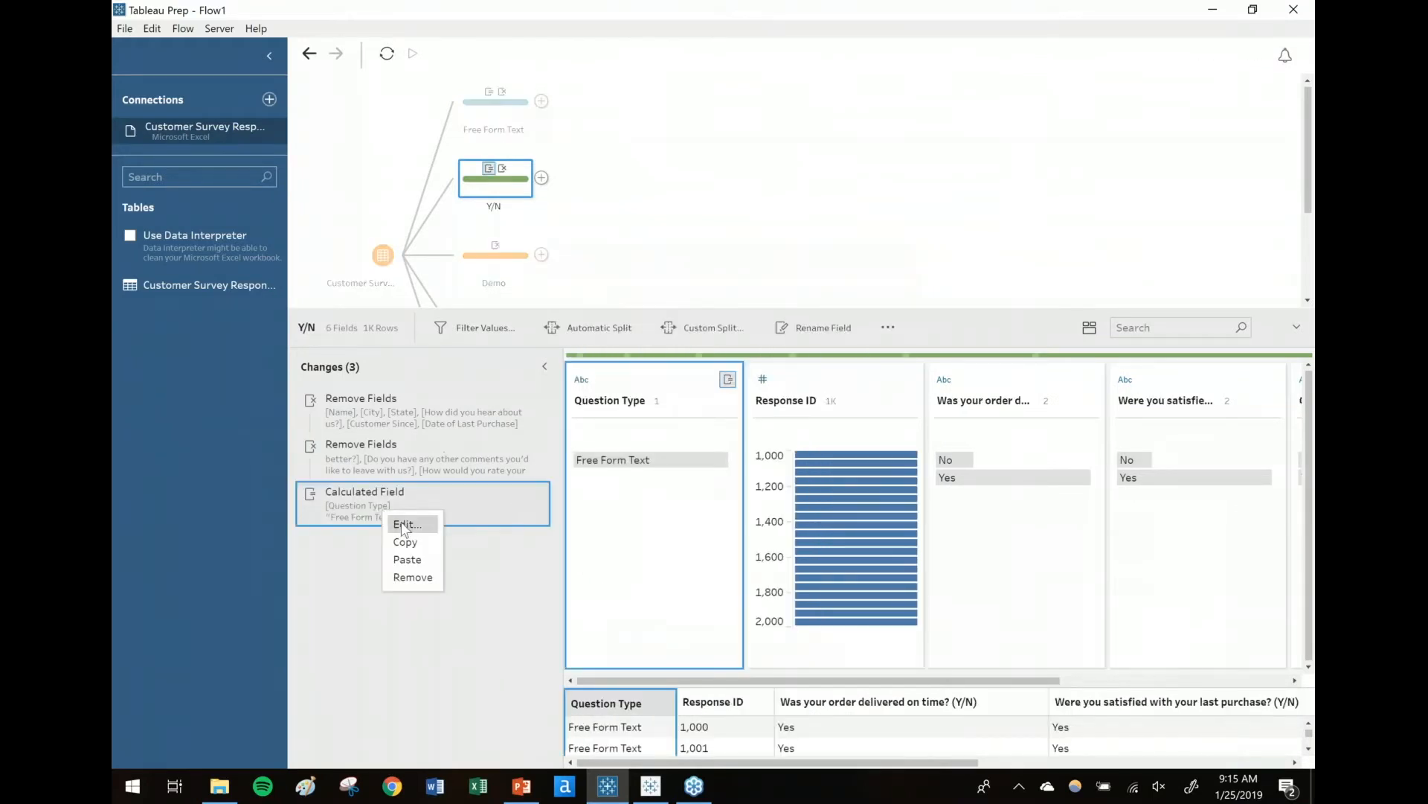
click(401, 523)
drag(493, 201, 559, 292)
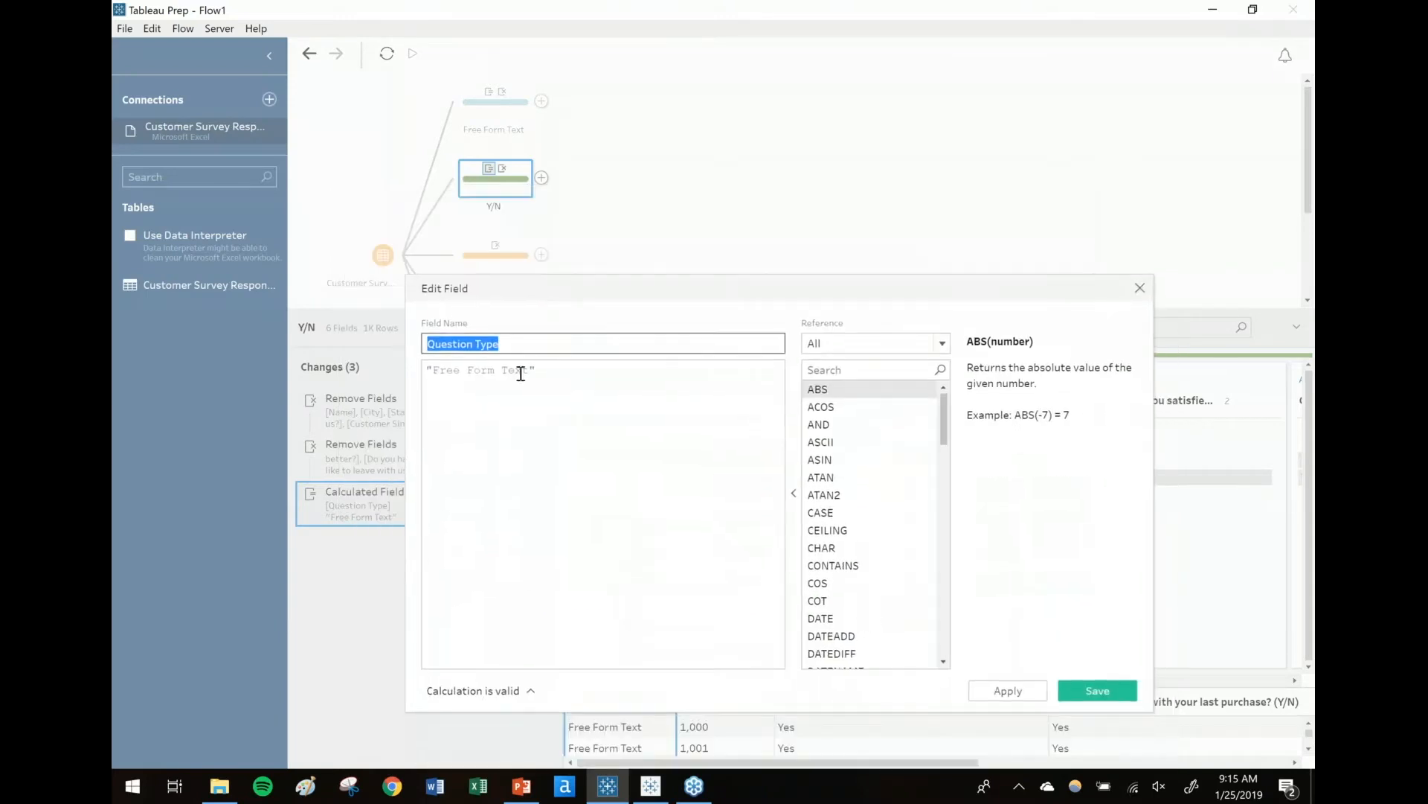
drag(529, 369, 436, 367)
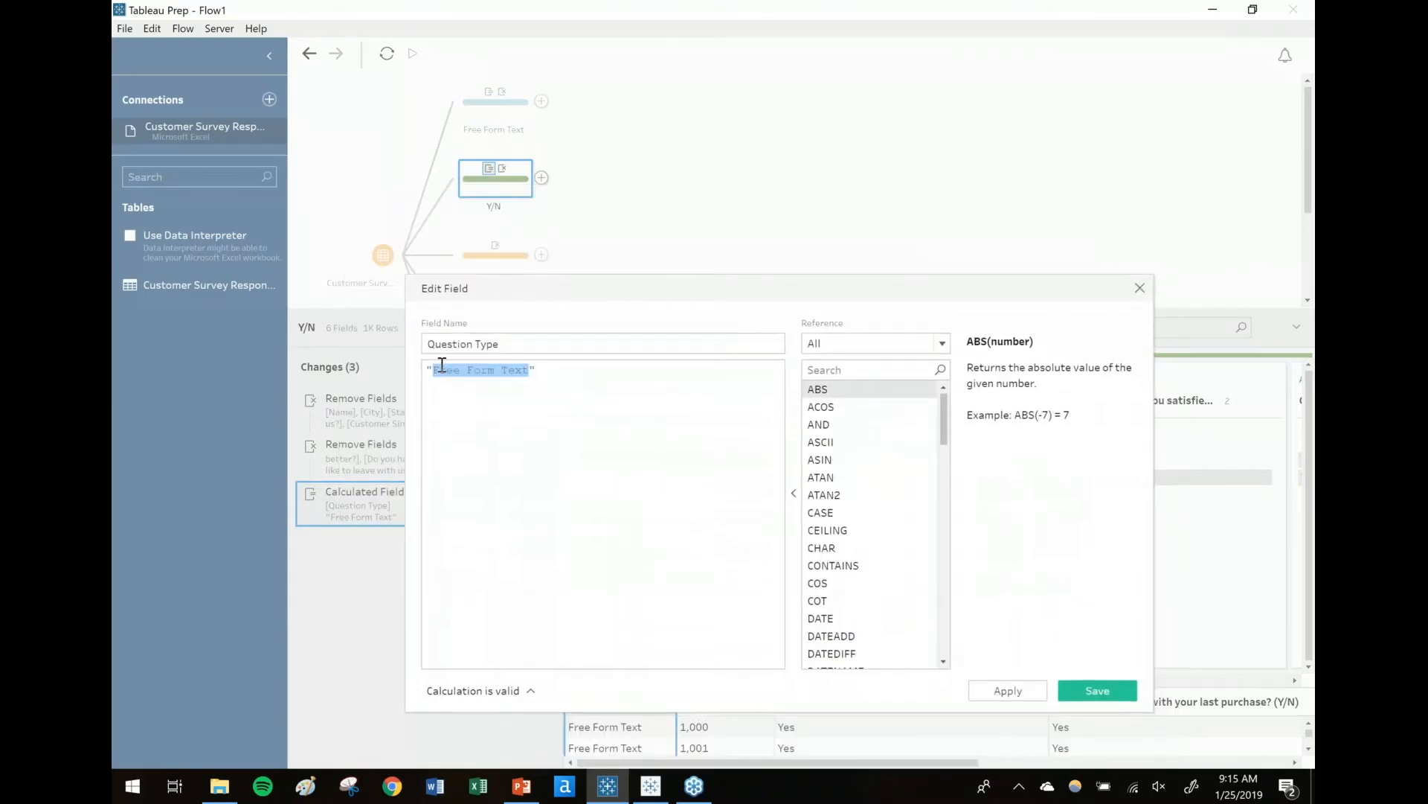
text(Y/N)
click(829, 272)
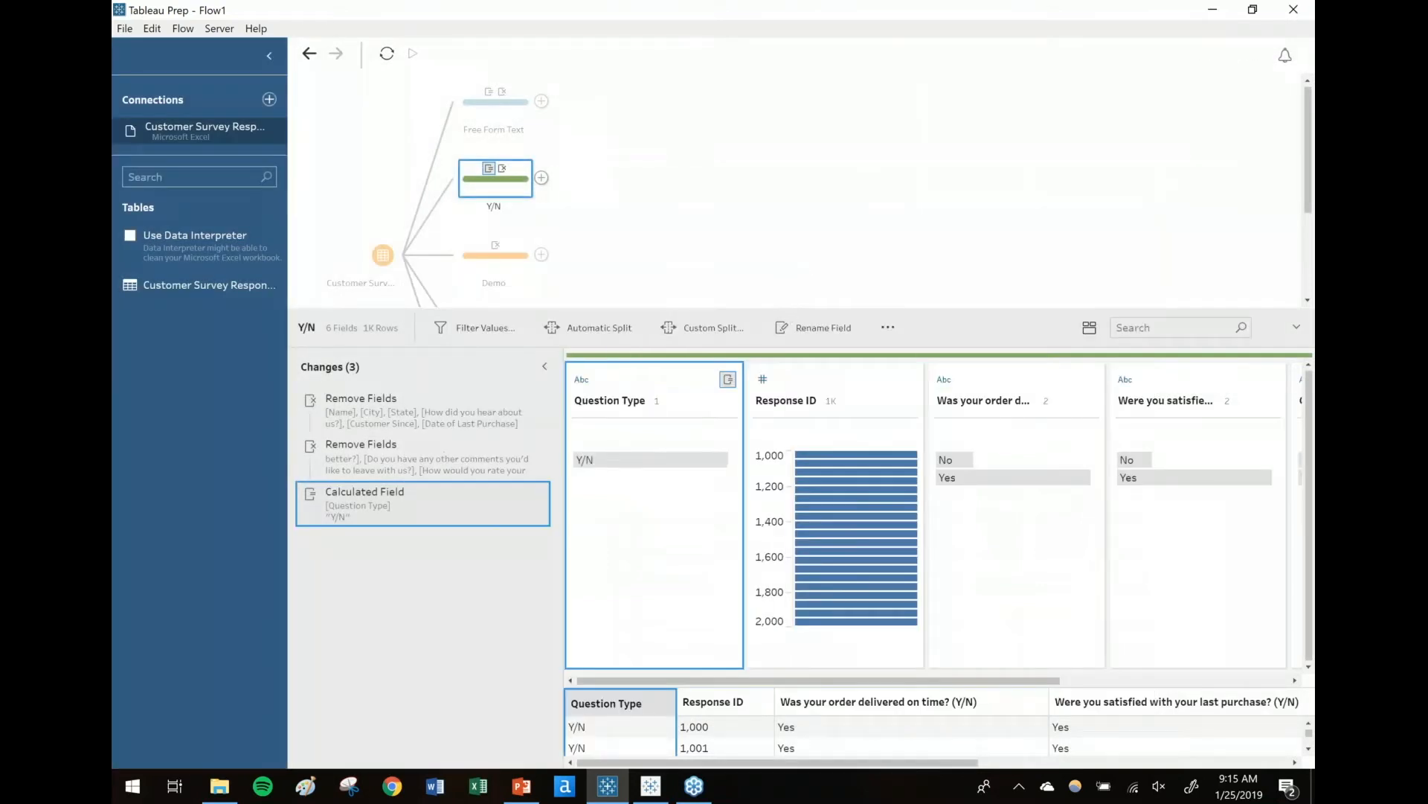
Step: Paste the copied Question Type calculated field into the 0-10 step's changes
click(493, 344)
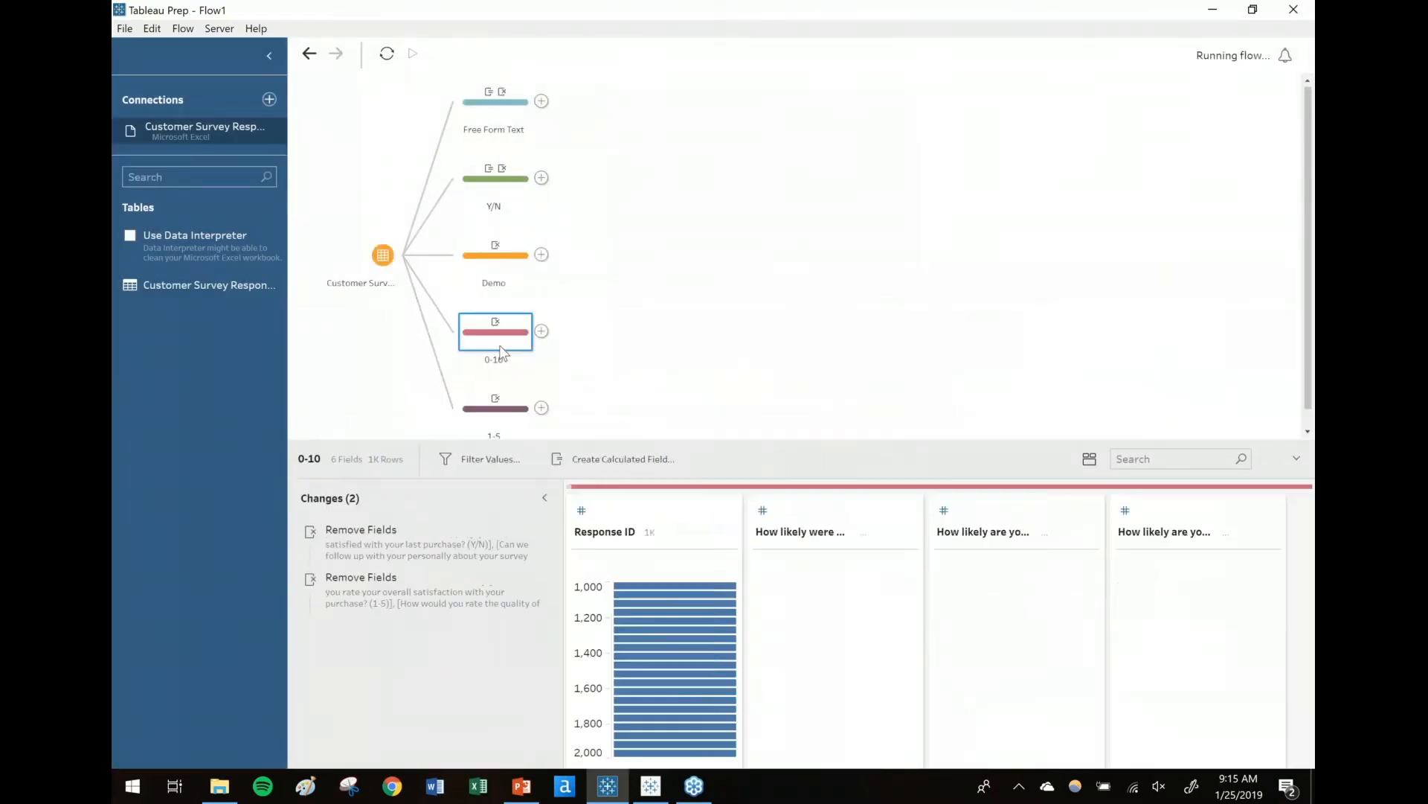
drag(599, 435, 598, 368)
right_click(351, 574)
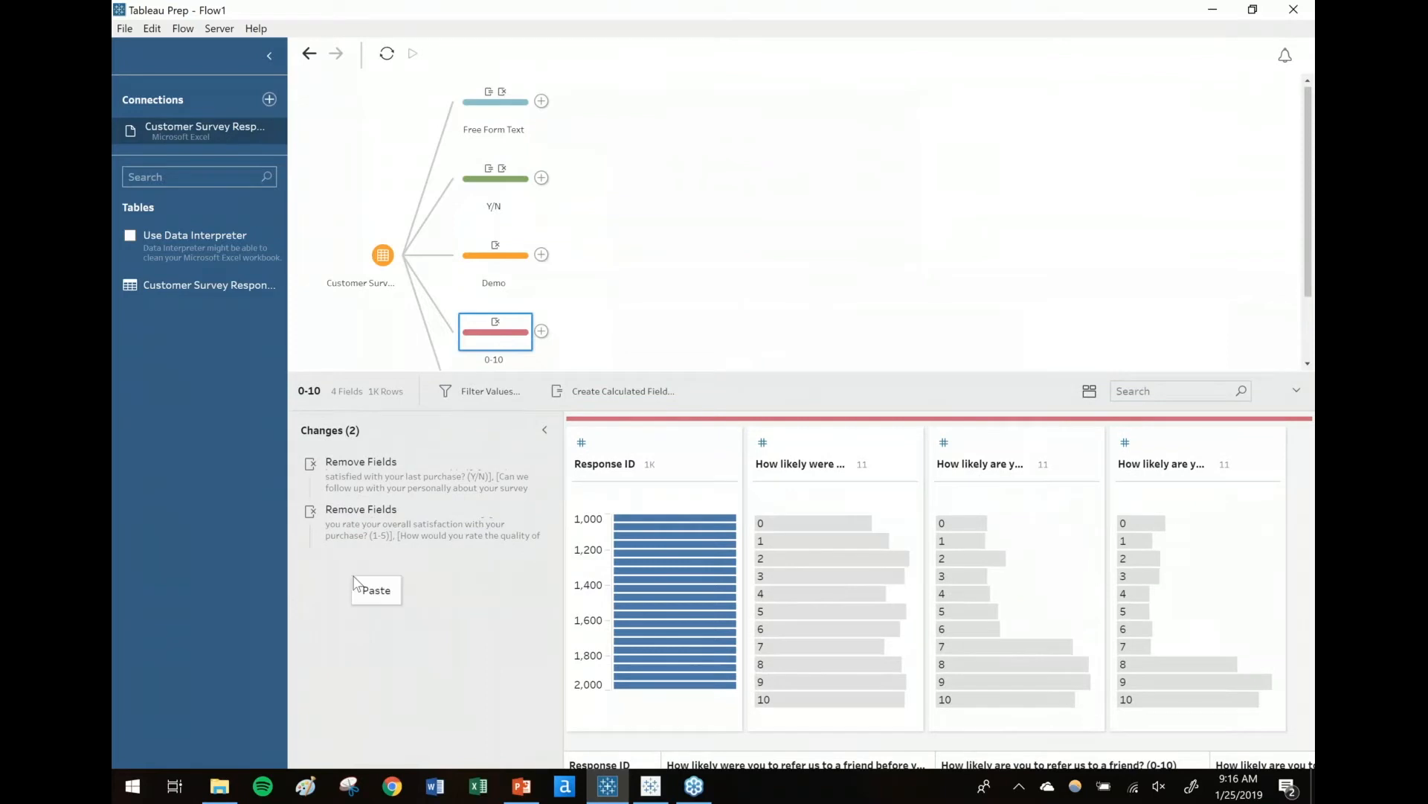
click(377, 589)
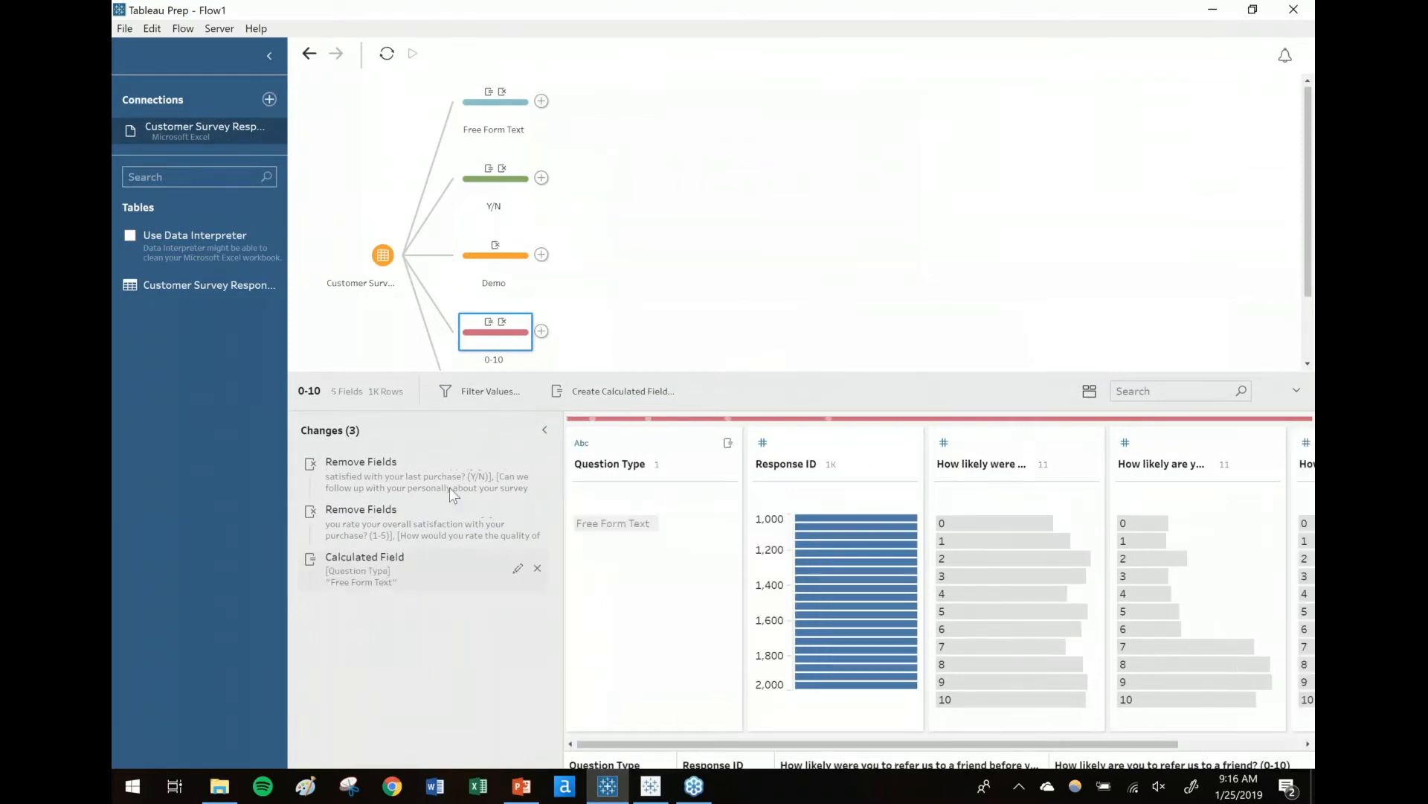
Step: Set the formula of the 0-10 step's Question Type field to "0-10" and save it
right_click(386, 567)
click(417, 576)
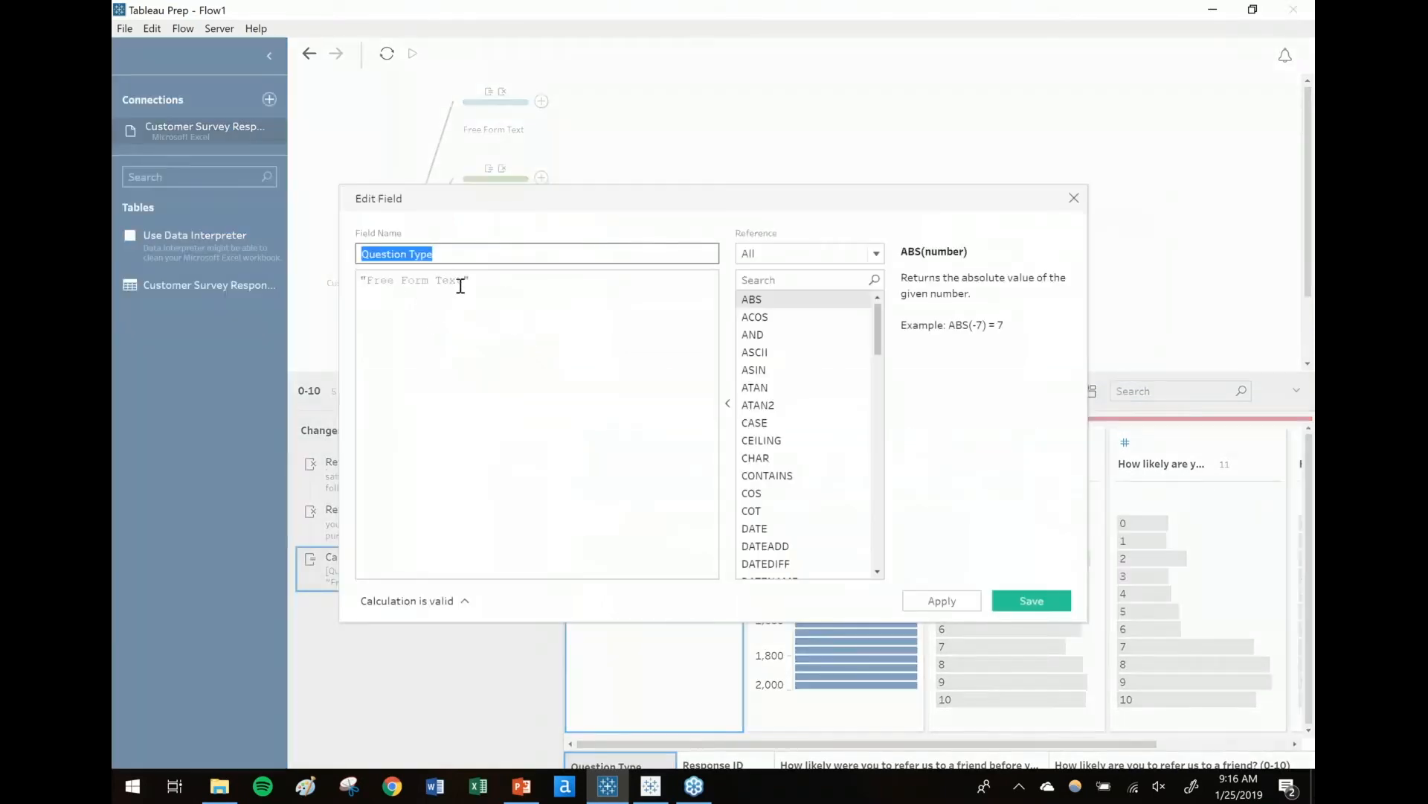
click(452, 283)
drag(462, 281, 368, 281)
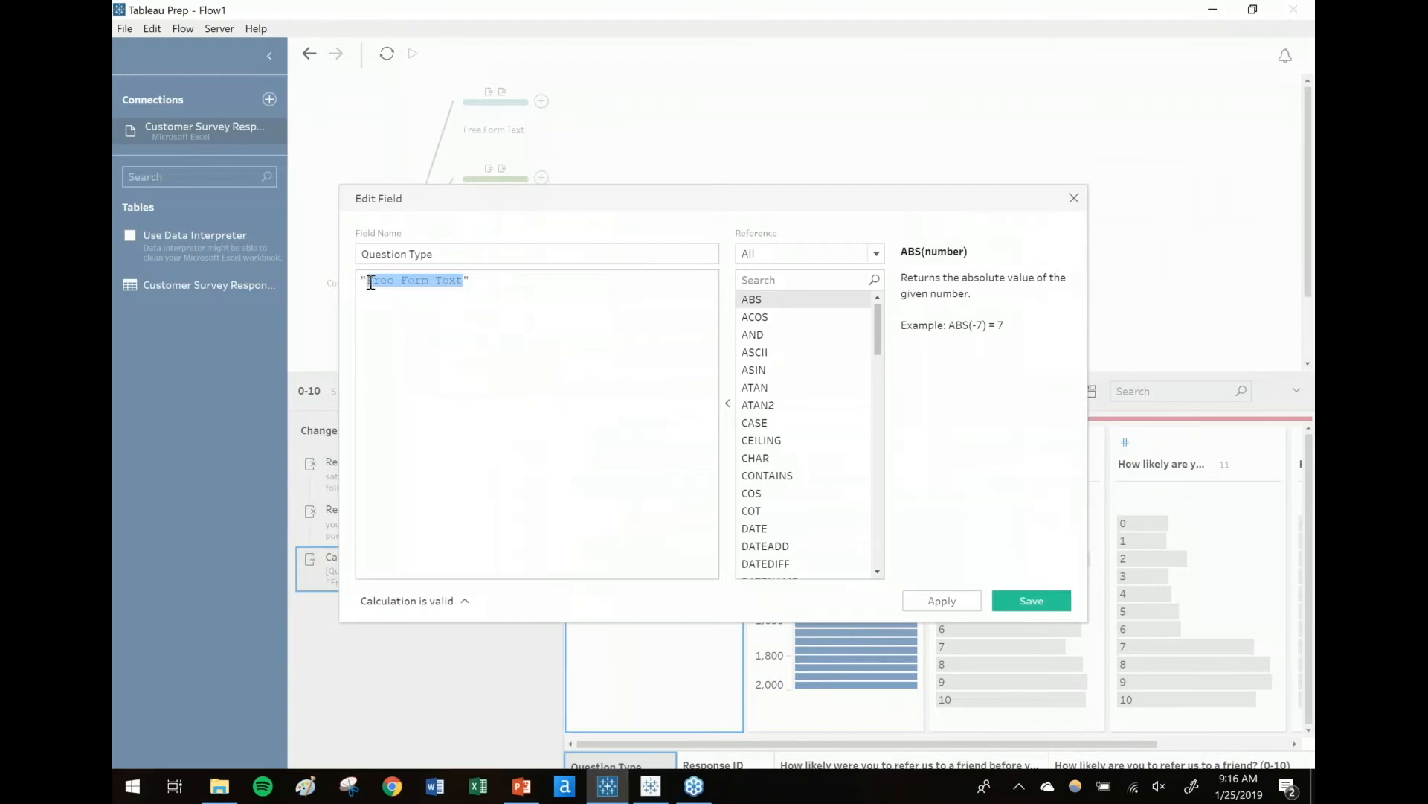
text(0-10)
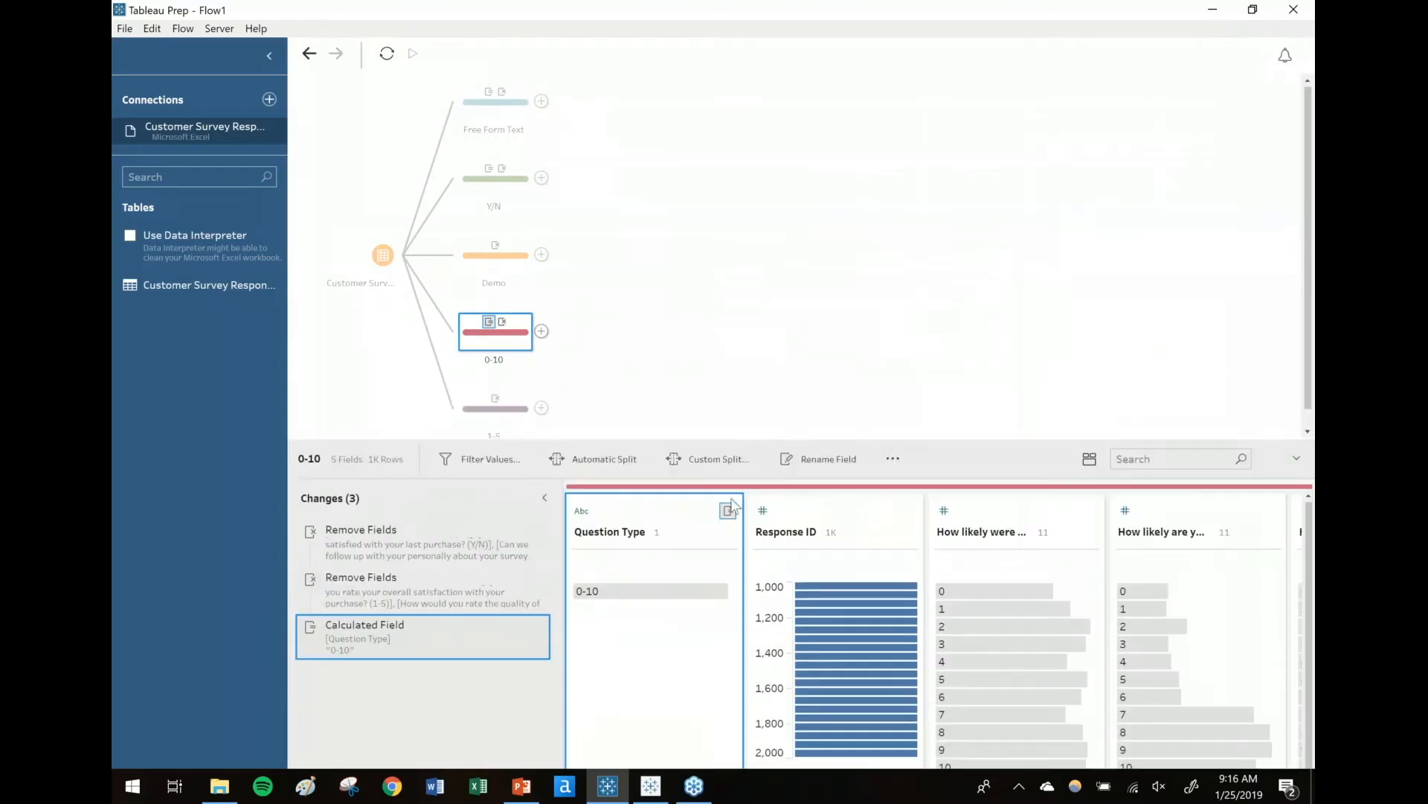
Step: Paste the copied Question Type calculated field into the 1-5 step's changes
click(480, 417)
right_click(402, 616)
click(423, 632)
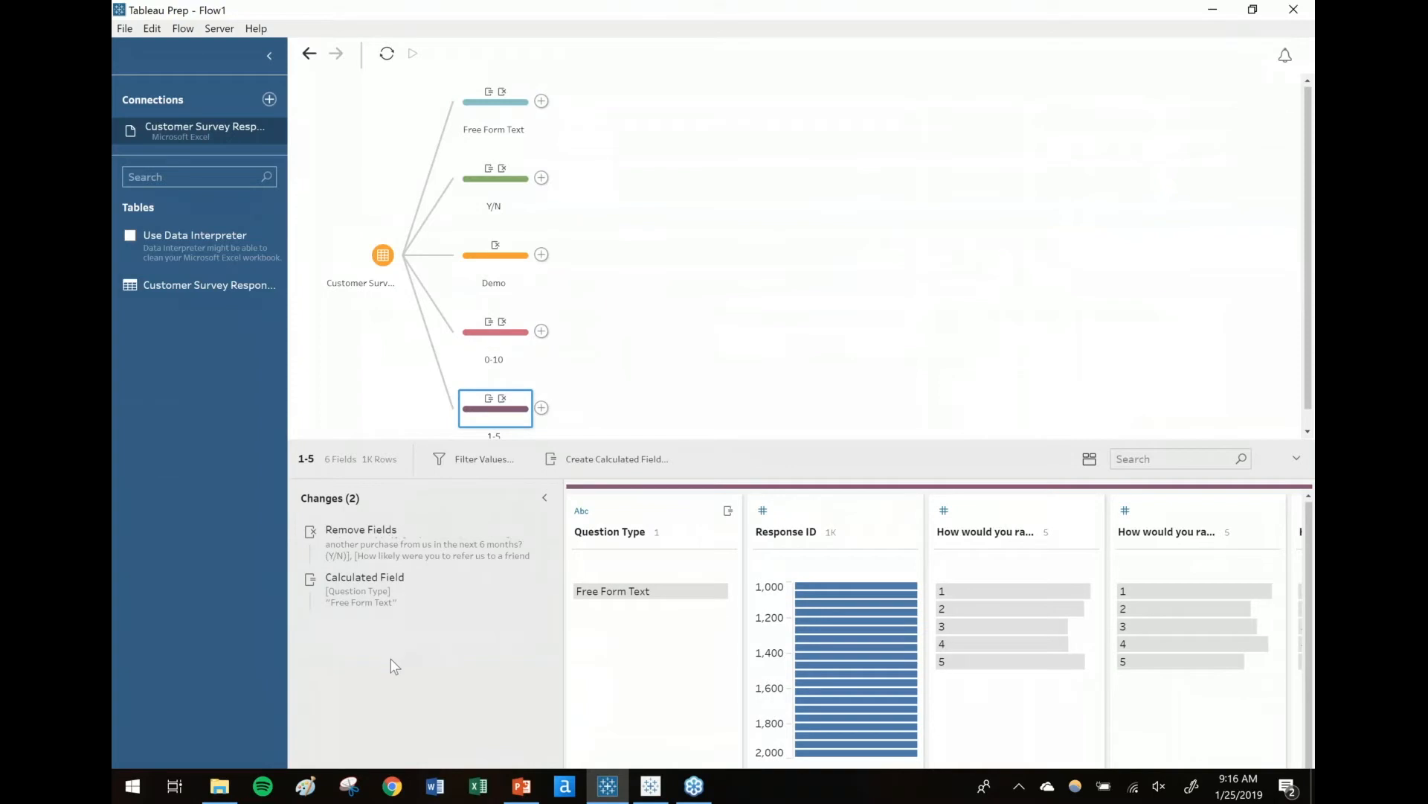
Step: Set the formula of the 1-5 step's Question Type field to "1-5" and save it
right_click(372, 598)
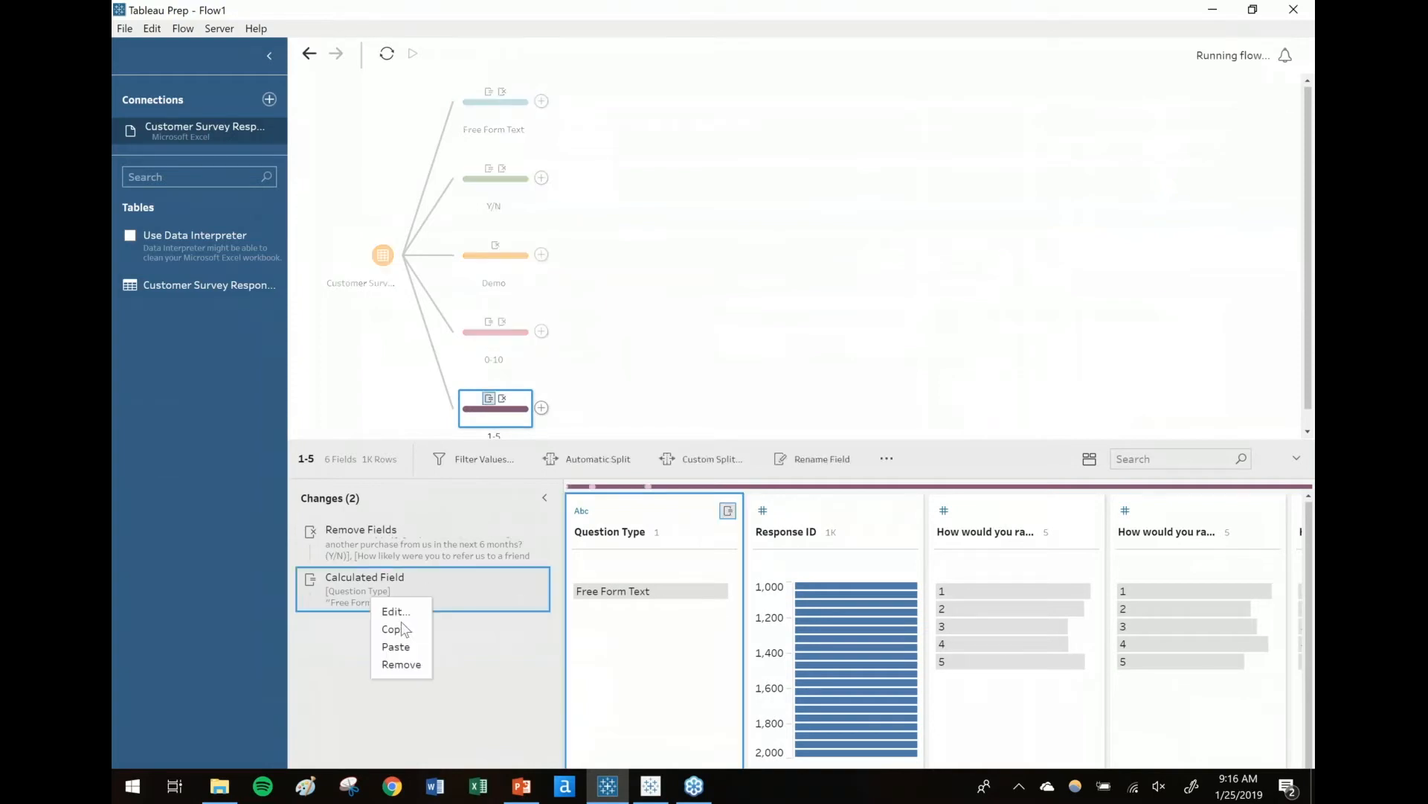
click(409, 610)
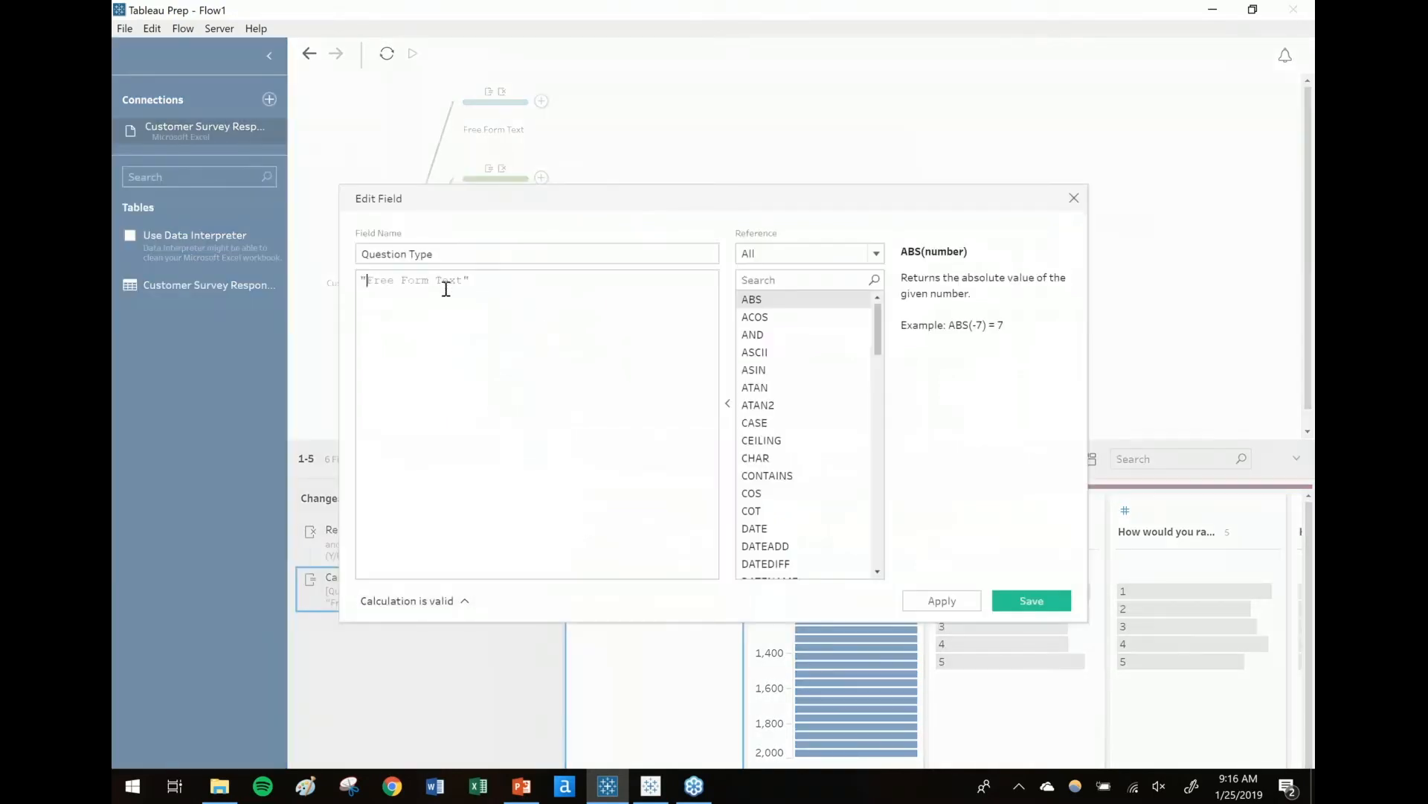
drag(368, 280, 464, 286)
text(1-5)
click(1021, 595)
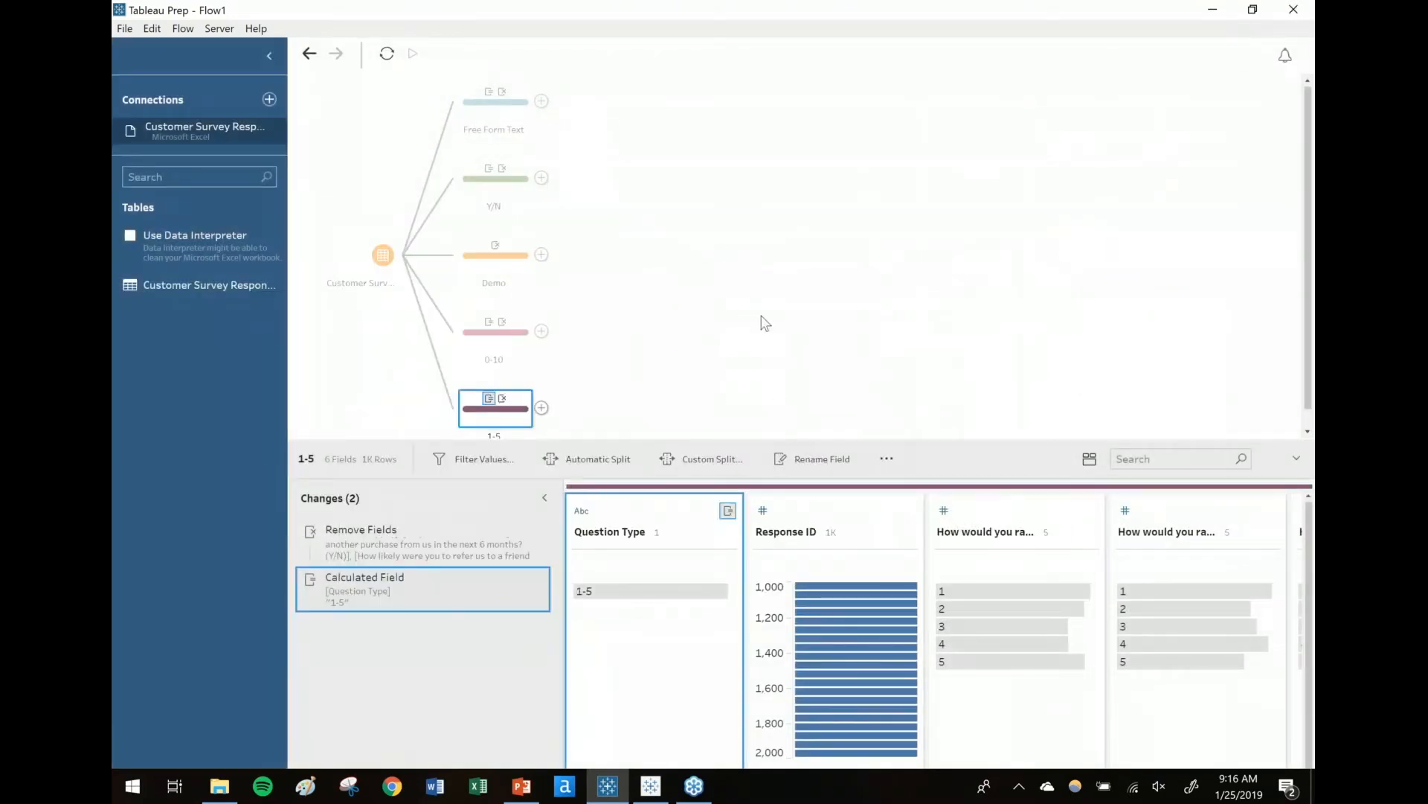
Step: Switch to the PowerPoint slide show, read the next slide on pivoting each question branch, and return to Tableau Prep
key(alt+Tab)
key(Right)
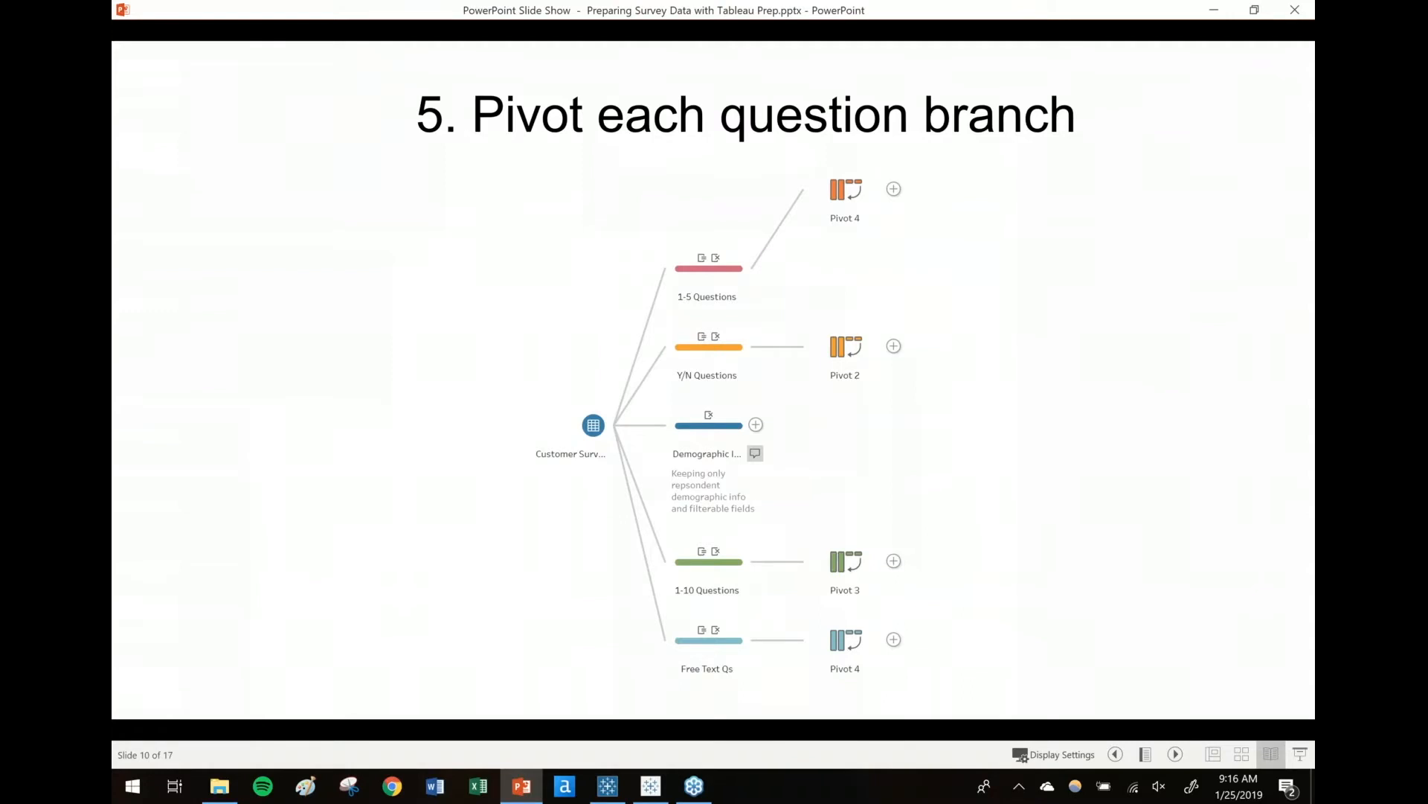
key(alt+Tab)
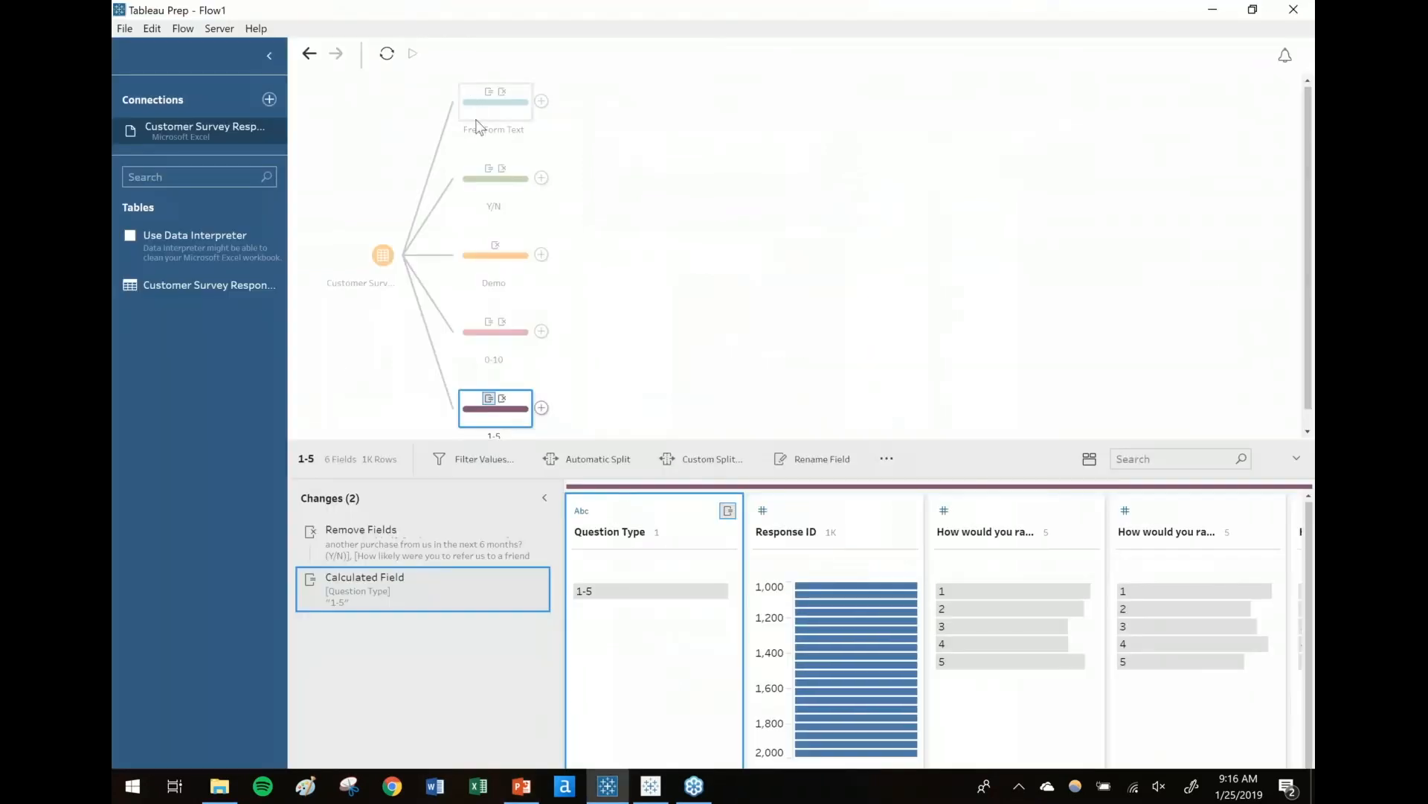
Step: Add a pivot after the Free Form Text step and enlarge its settings and results areas
click(511, 121)
click(541, 100)
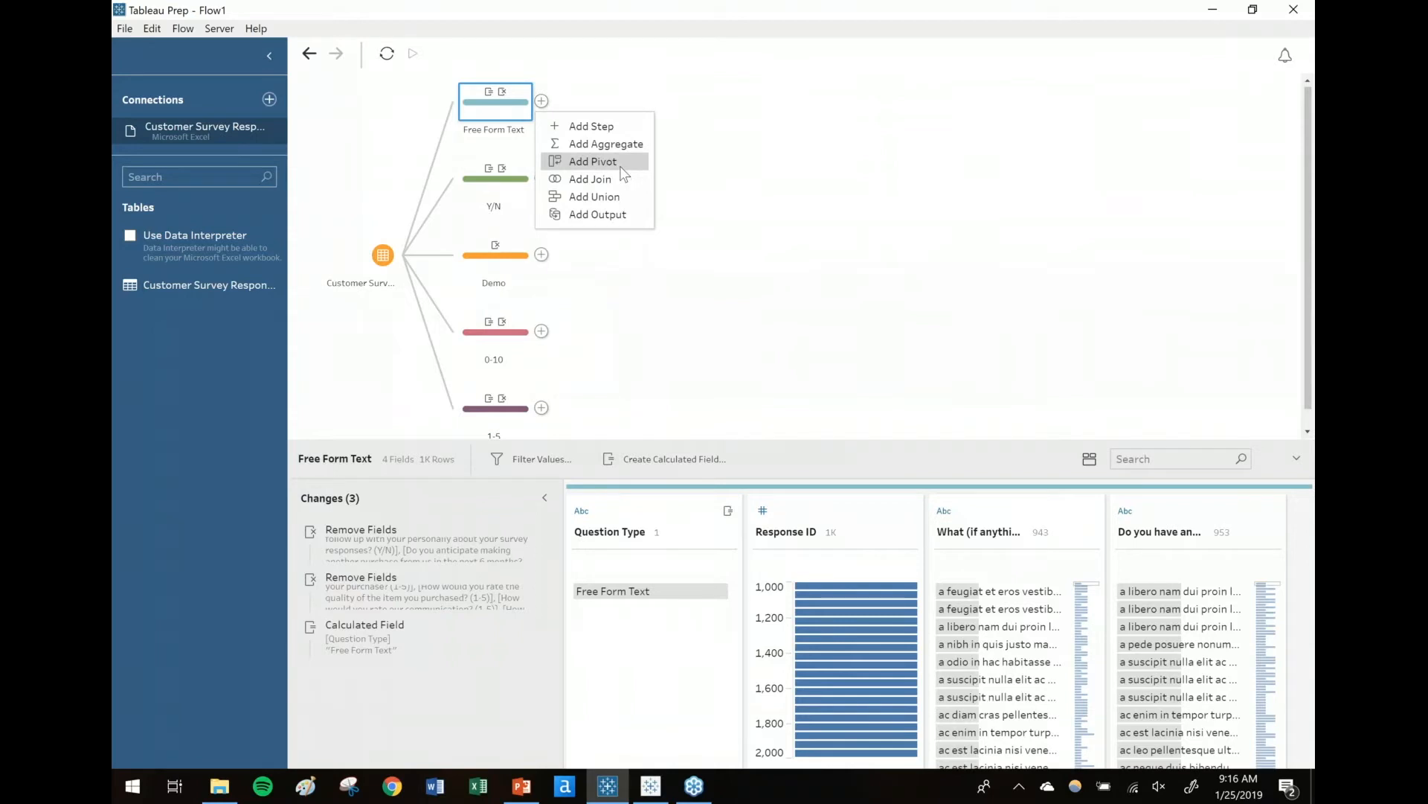
click(593, 161)
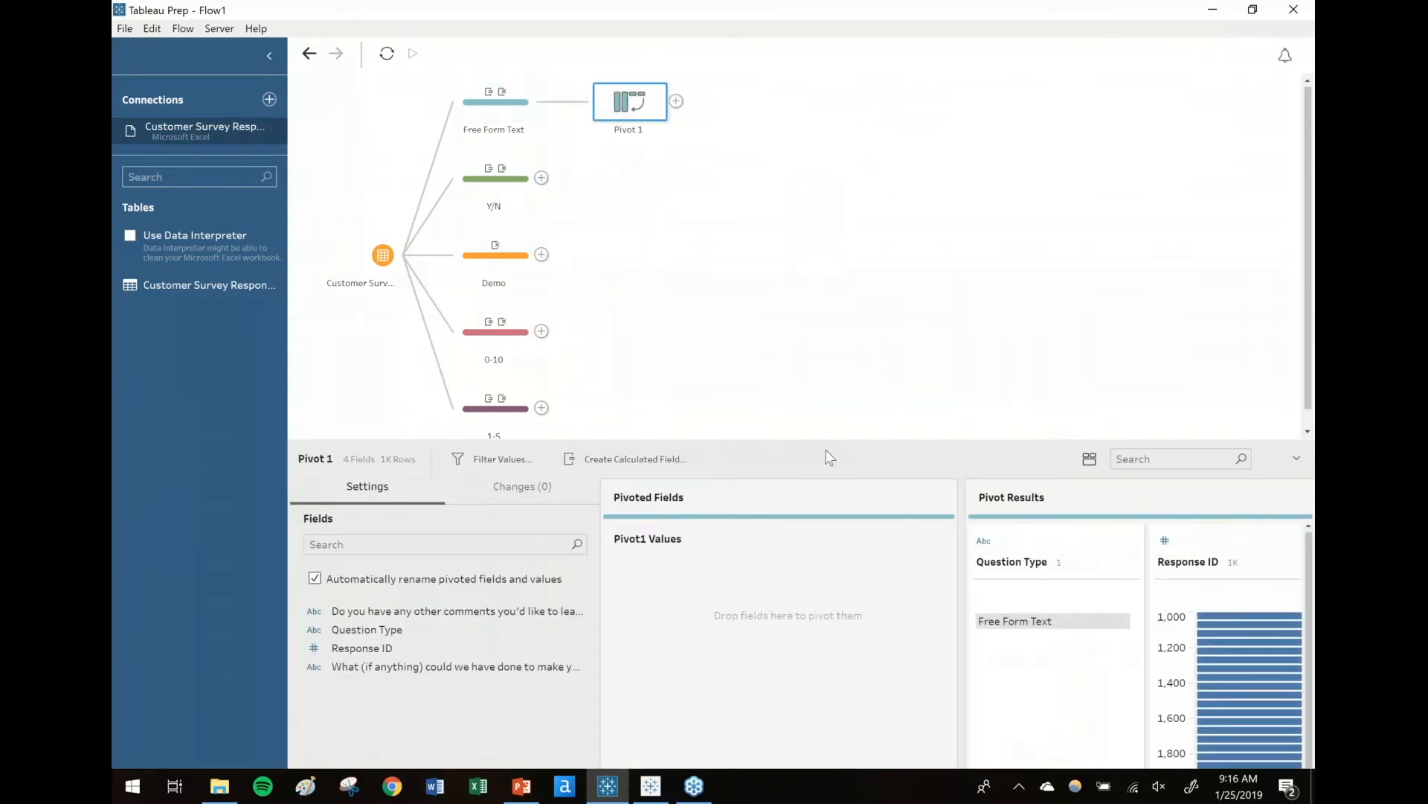
drag(838, 439, 822, 323)
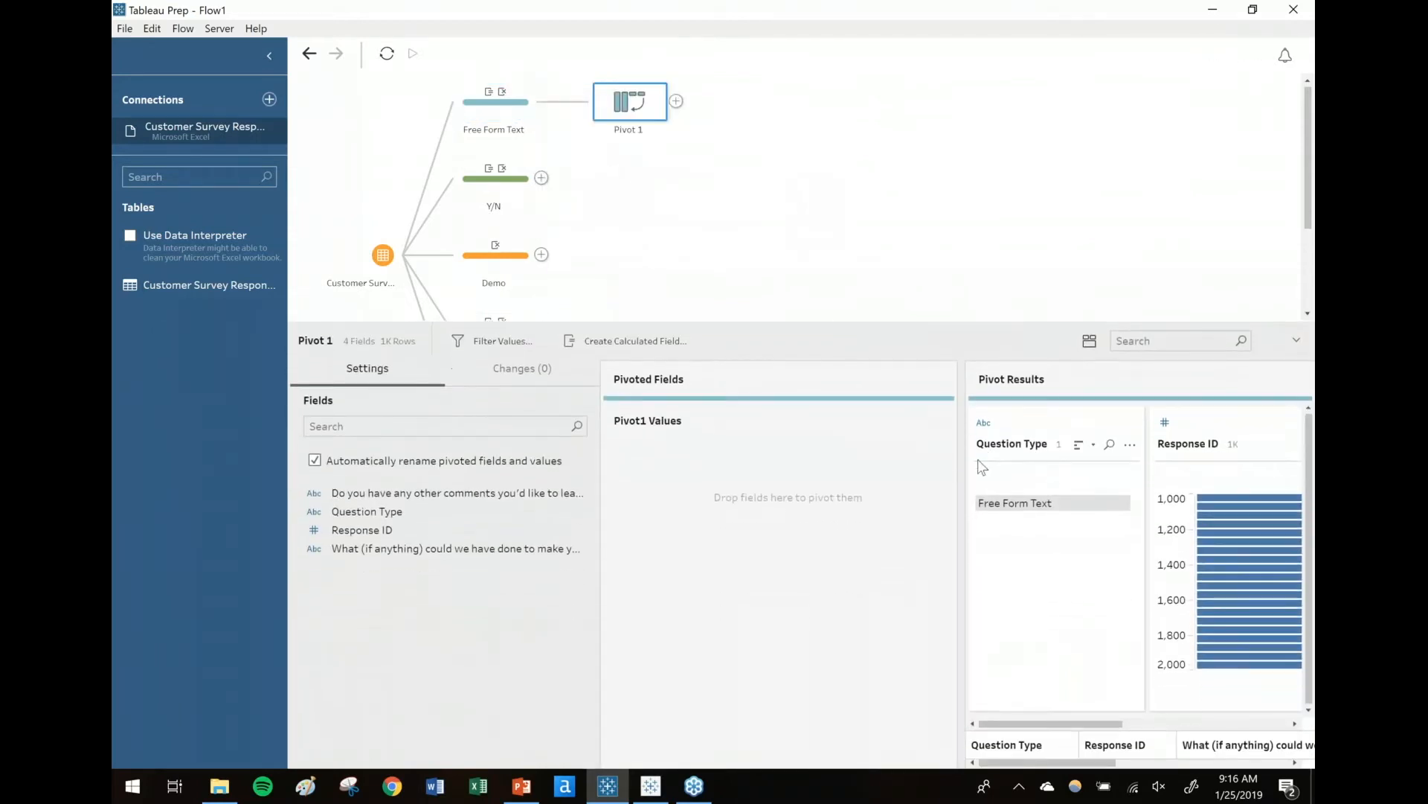
drag(959, 472, 781, 472)
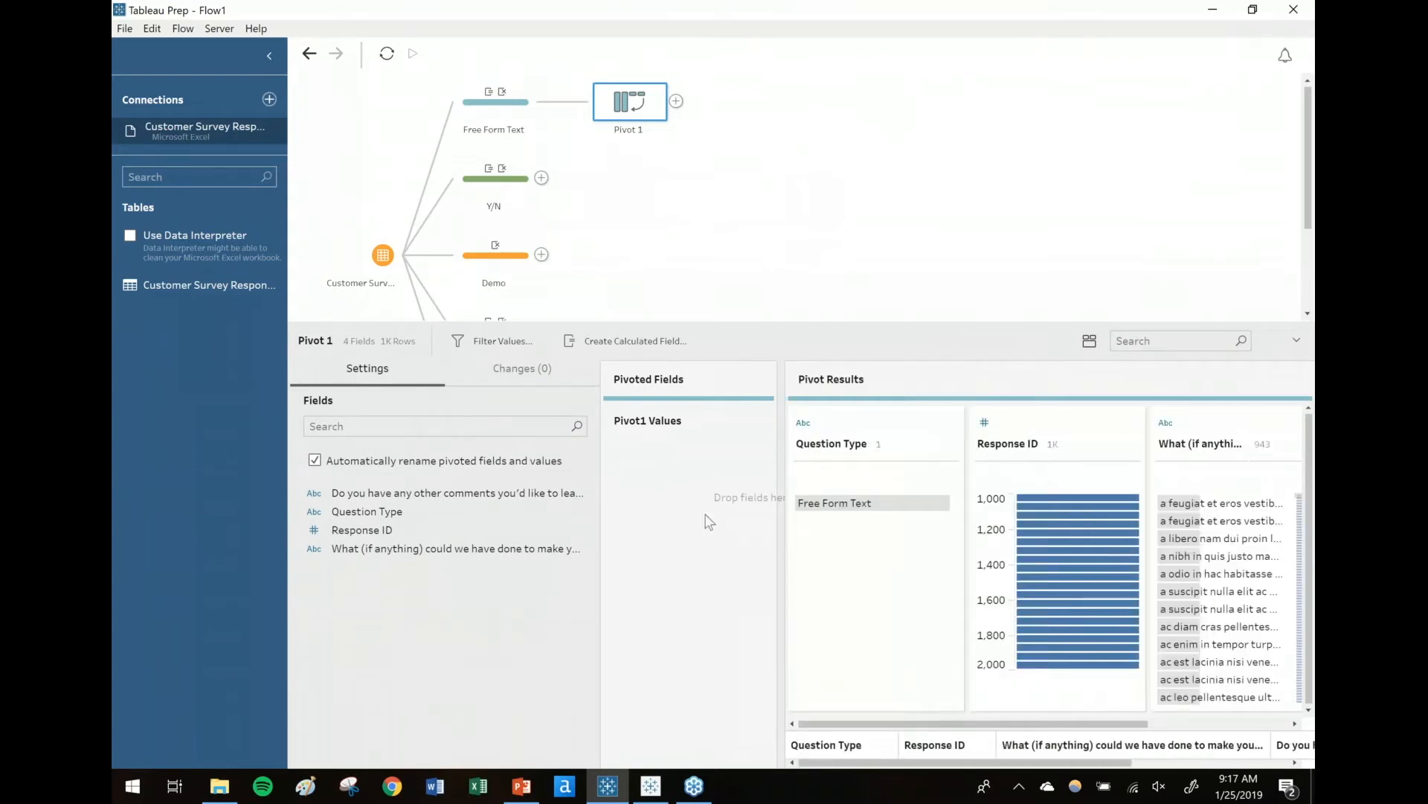
Step: Pivot the "Do you have any other comments..." and "What (if anything) could we have done..." fields in the Free Form Text branch
click(402, 494)
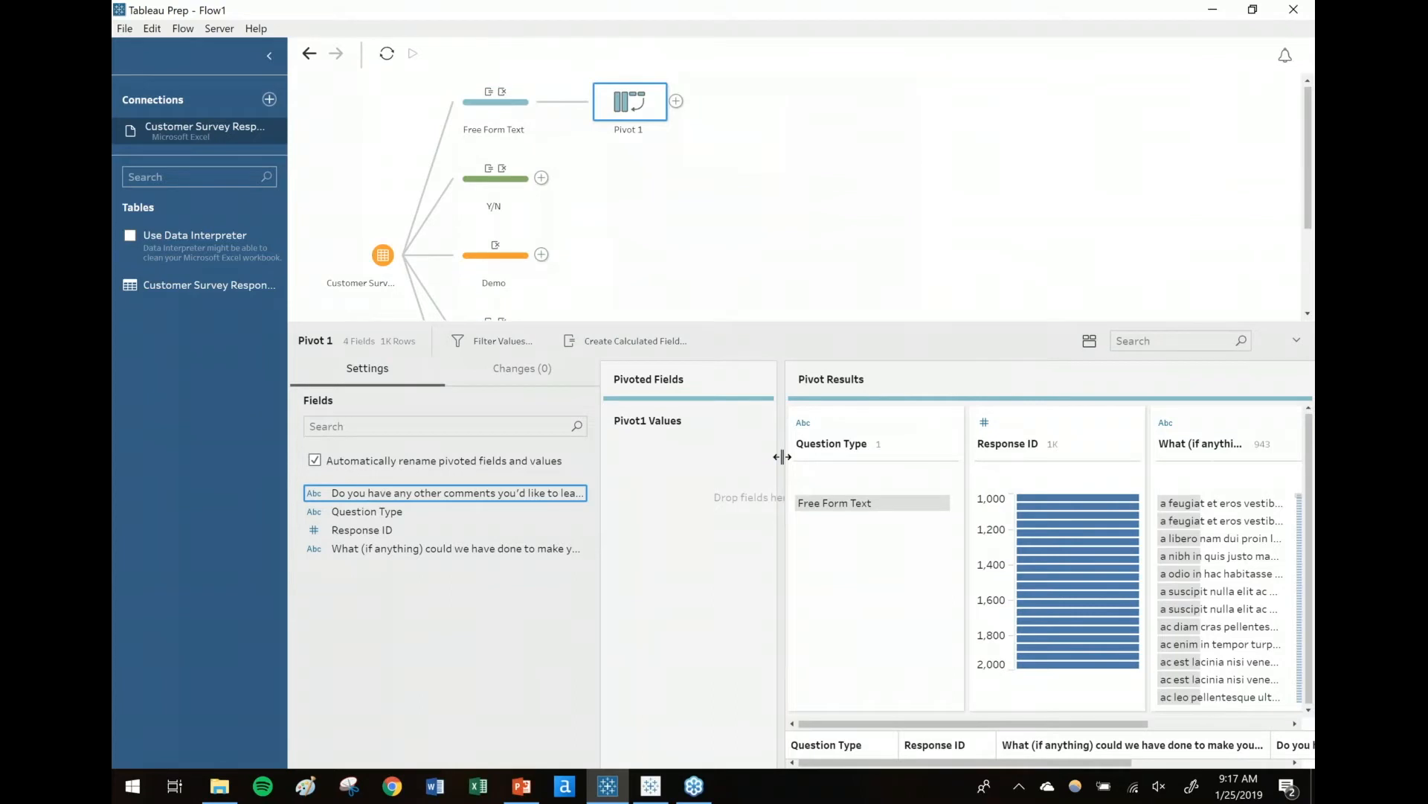
drag(780, 455, 878, 455)
ctrl+click(372, 552)
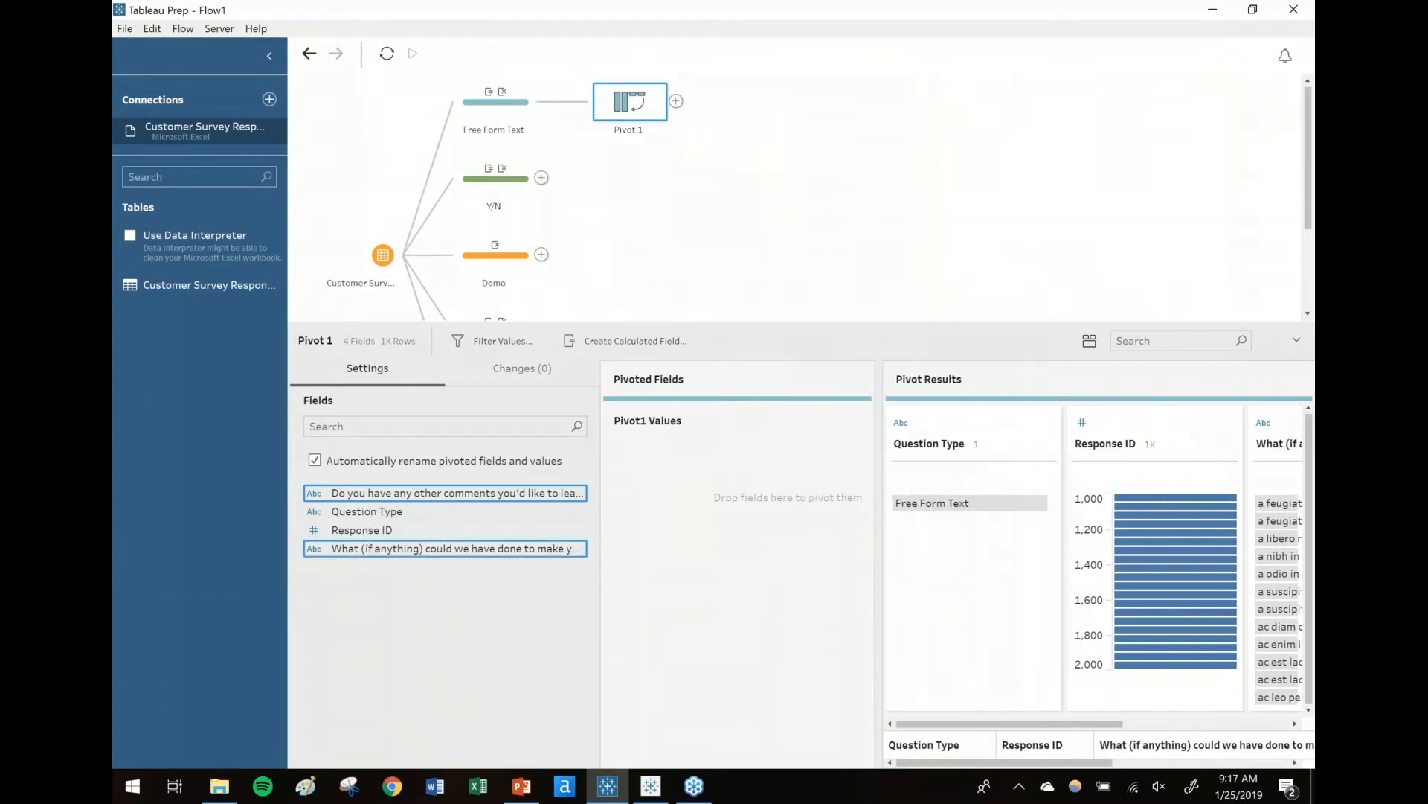
drag(393, 500, 899, 261)
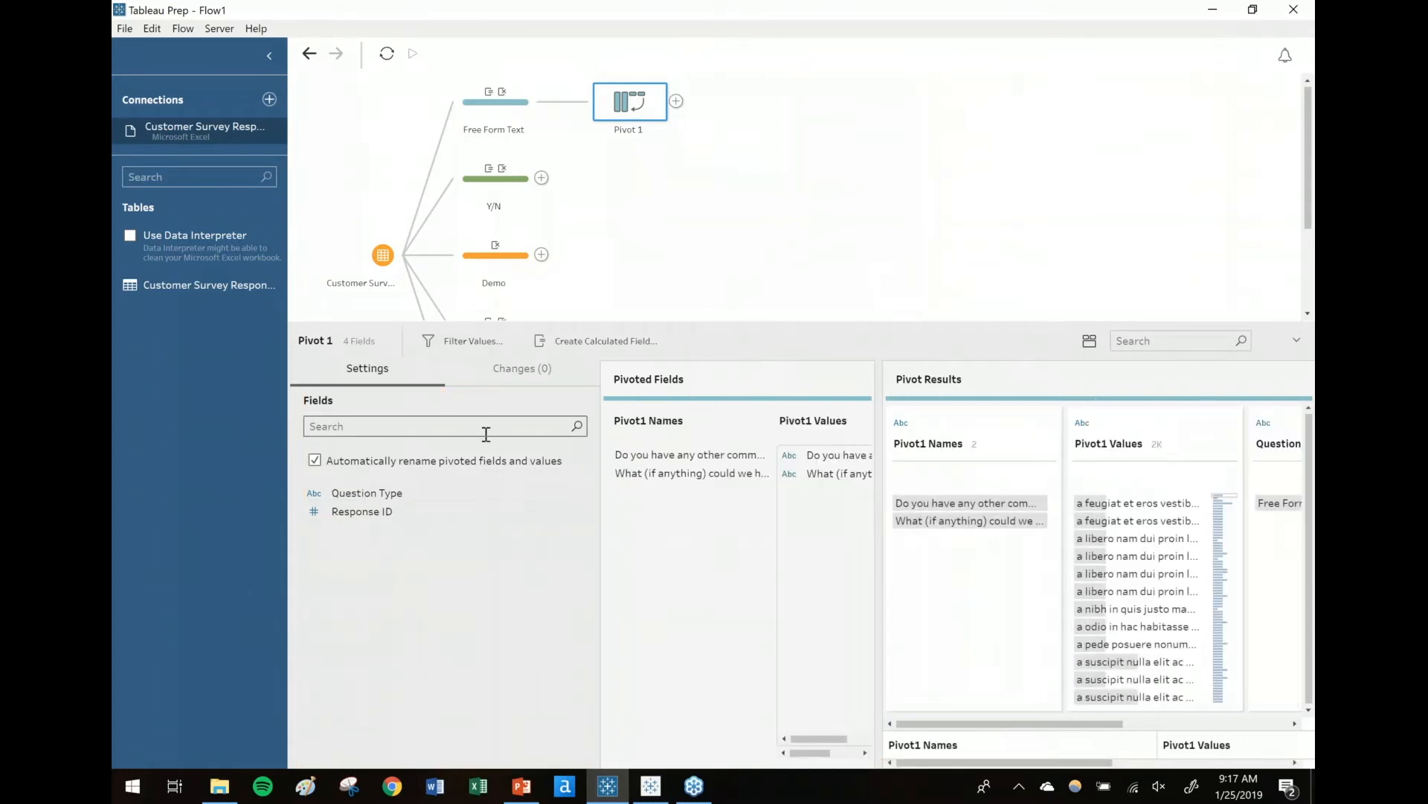
Step: Add a pivot after the Y/N step and pivot its four question fields, leaving out Question Type and Response ID
click(542, 178)
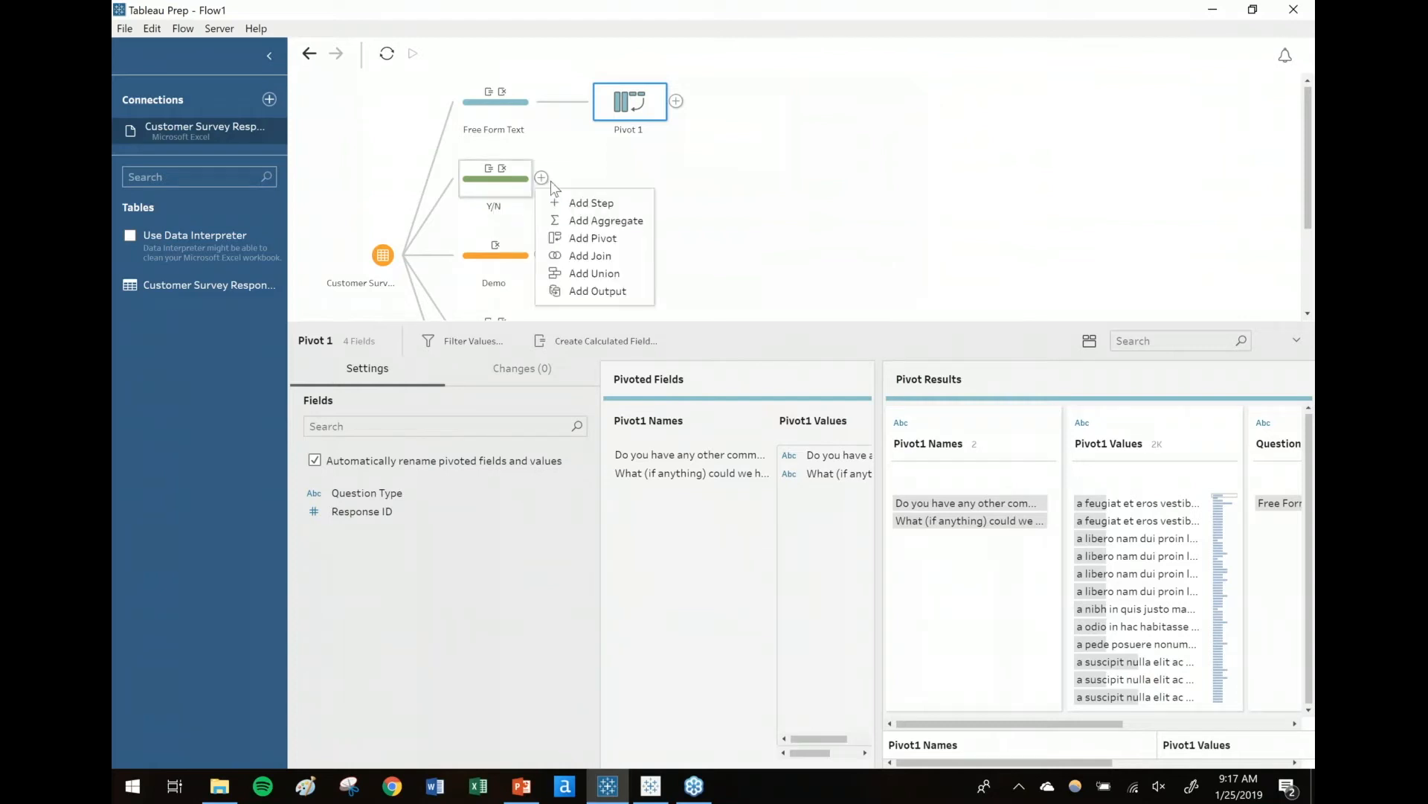
click(596, 237)
click(389, 494)
ctrl+click(387, 513)
ctrl+click(390, 567)
ctrl+click(391, 586)
drag(357, 581, 642, 560)
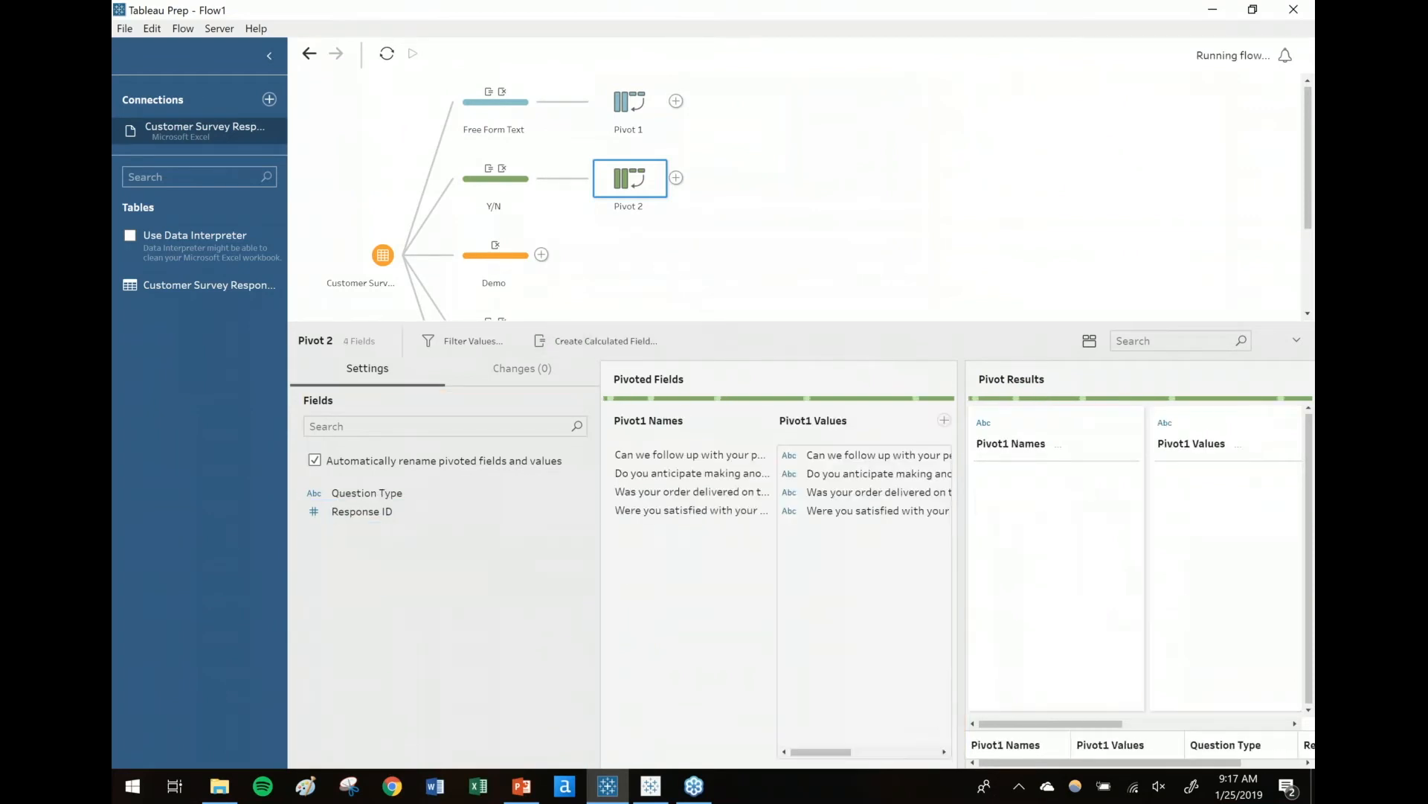
Step: Add a pivot after the 0-10 step and pivot the "How likely are you to purchase from us again" field
click(541, 332)
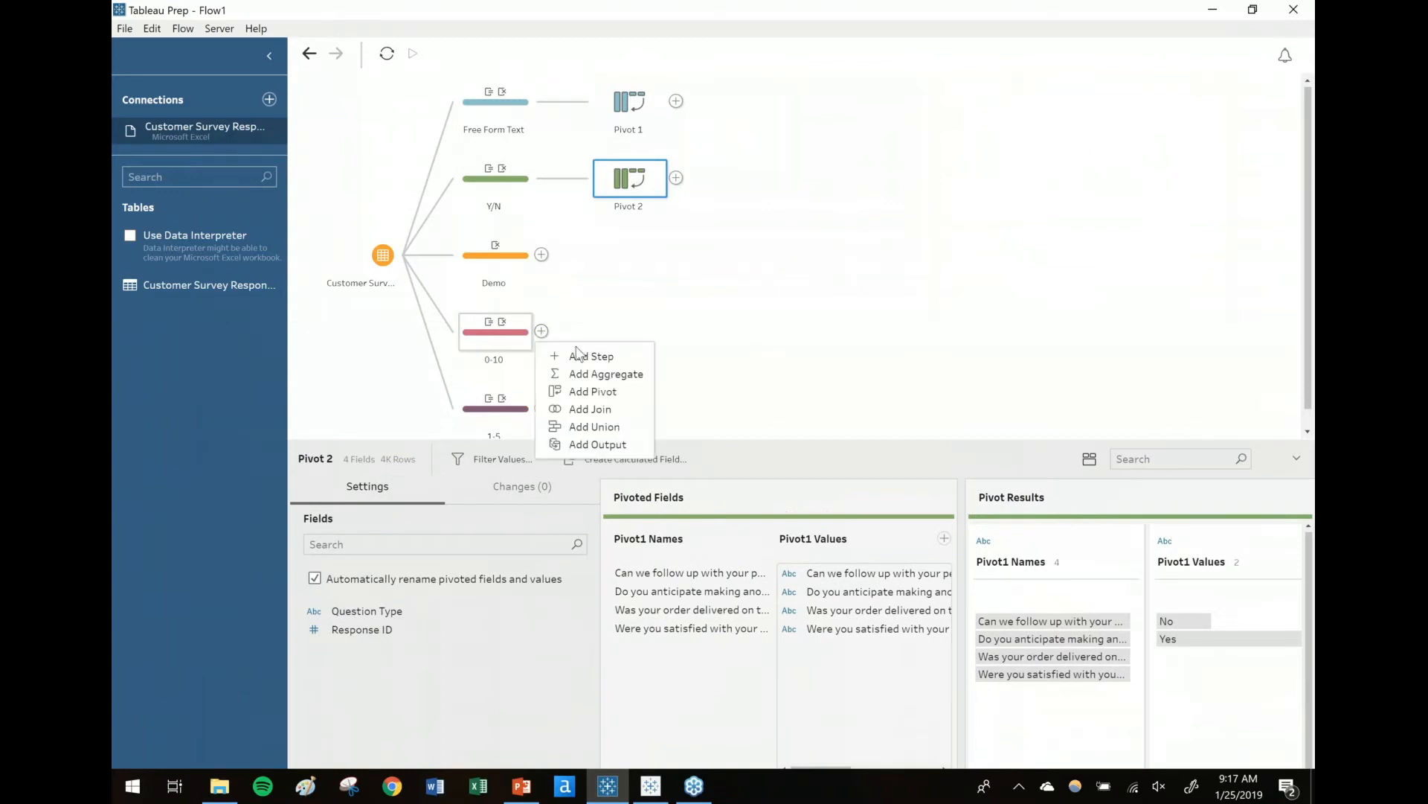
click(595, 386)
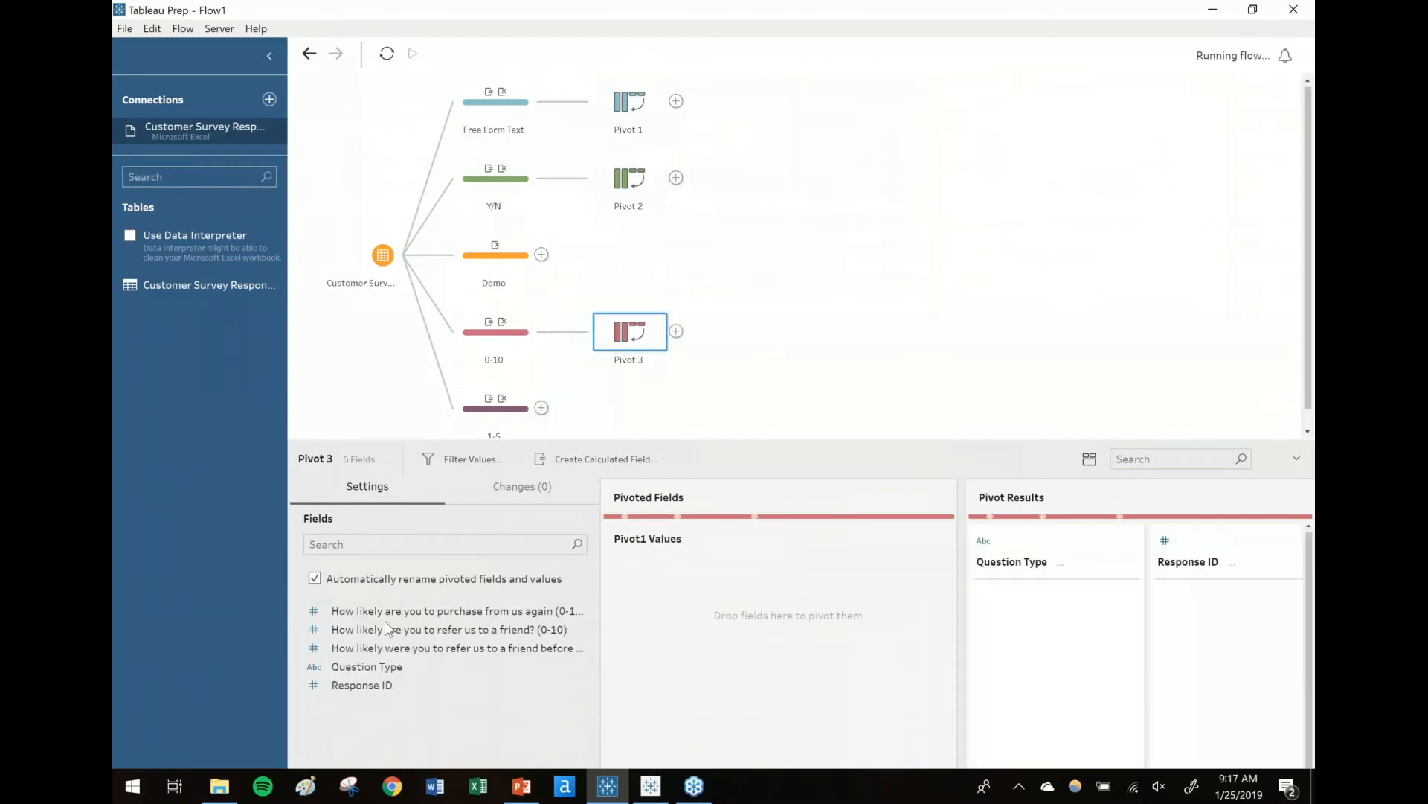
click(392, 612)
shift+click(387, 649)
double_click(333, 613)
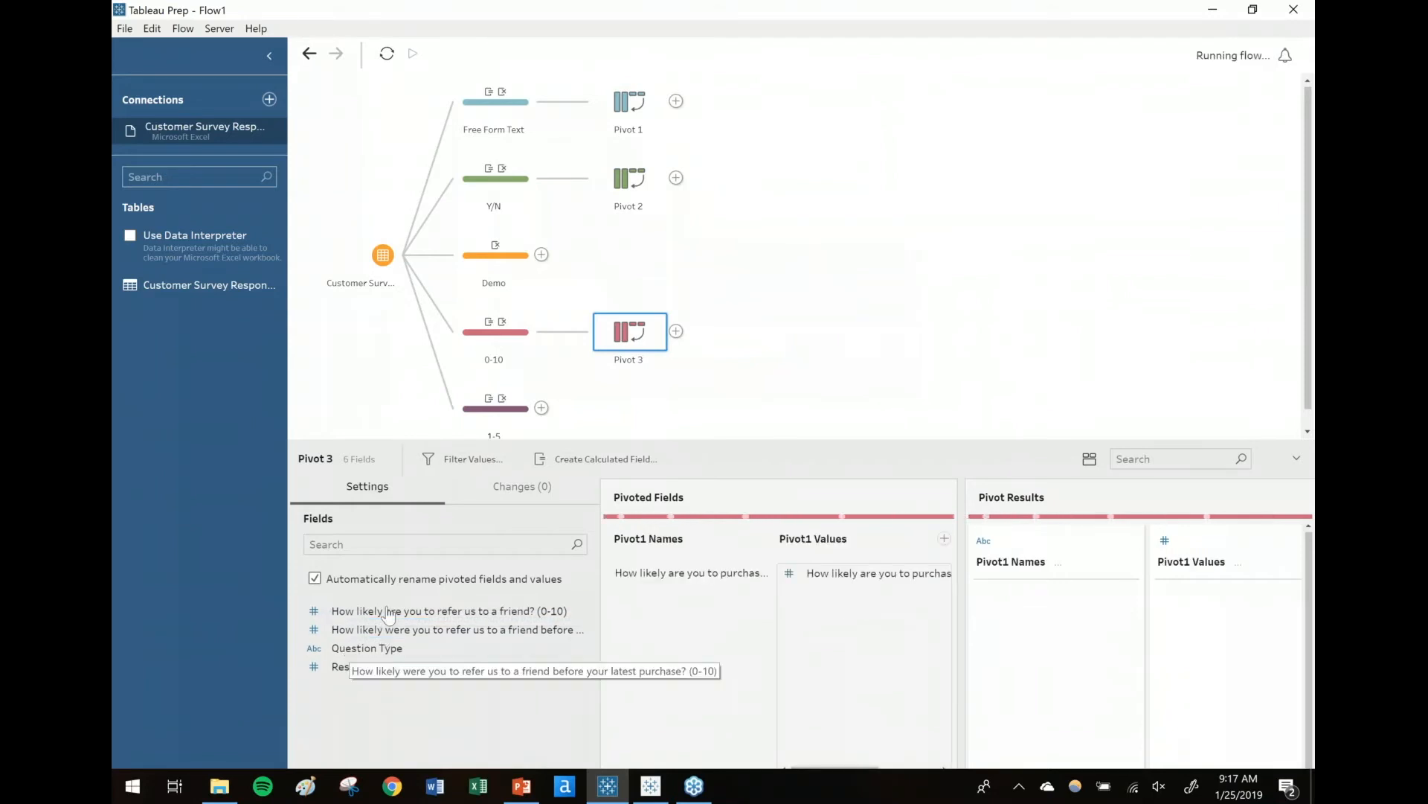
Step: Try to add the two "refer us to a friend" fields to the 0-10 branch's pivoted values
click(388, 612)
shift+click(390, 631)
drag(540, 634, 894, 641)
Step: Add a pivot after the 1-5 step and pivot its four "How would you rate..." fields
click(543, 409)
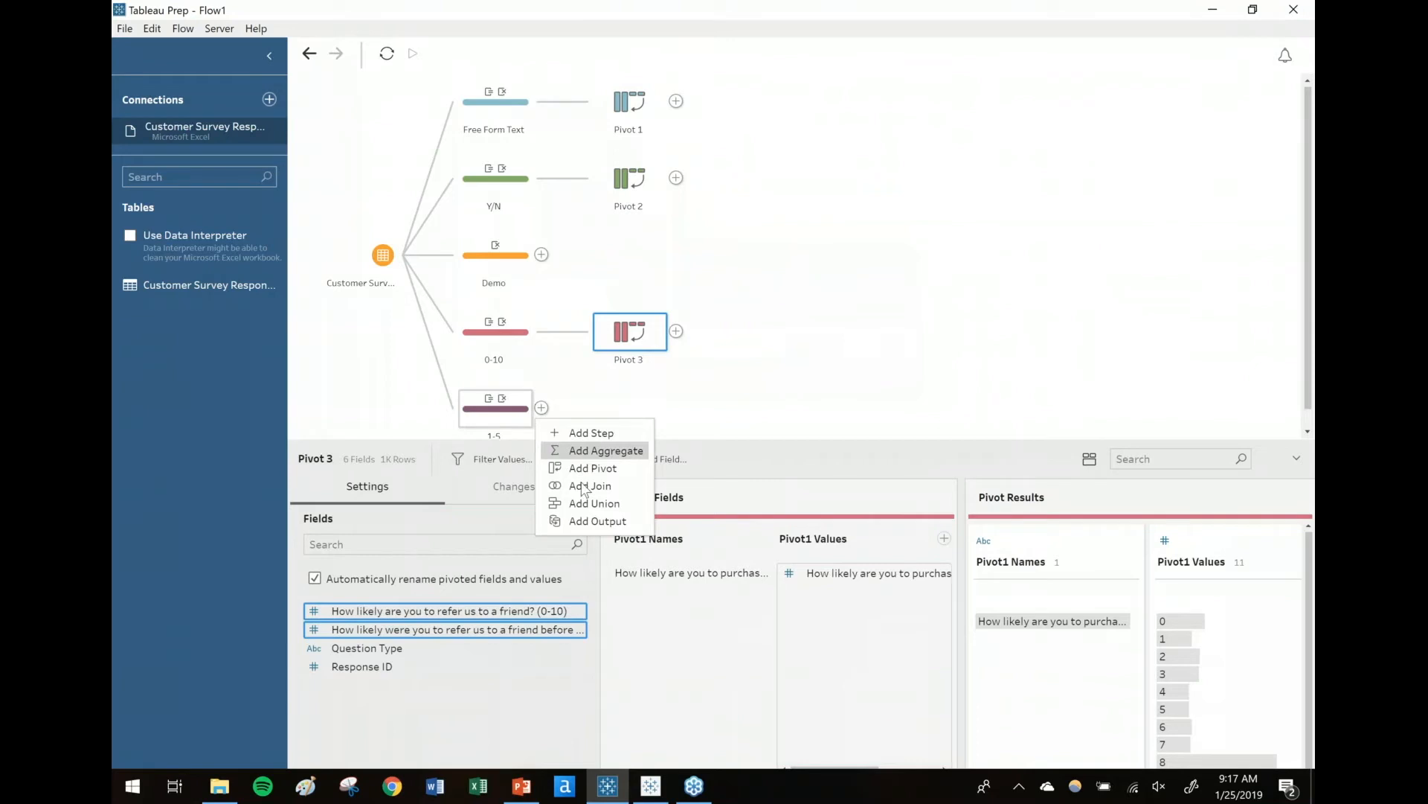
click(592, 467)
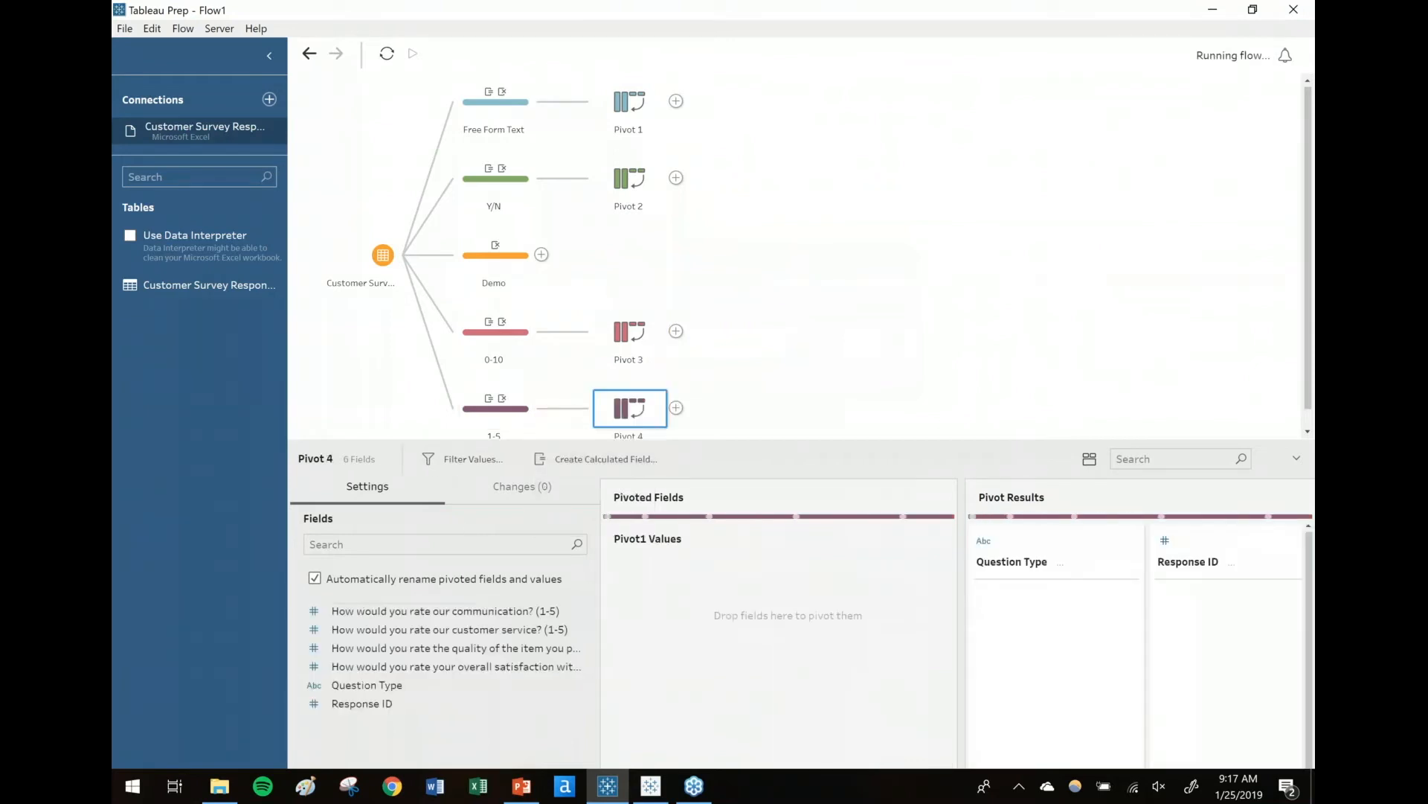
click(398, 612)
shift+click(396, 667)
drag(544, 613, 722, 619)
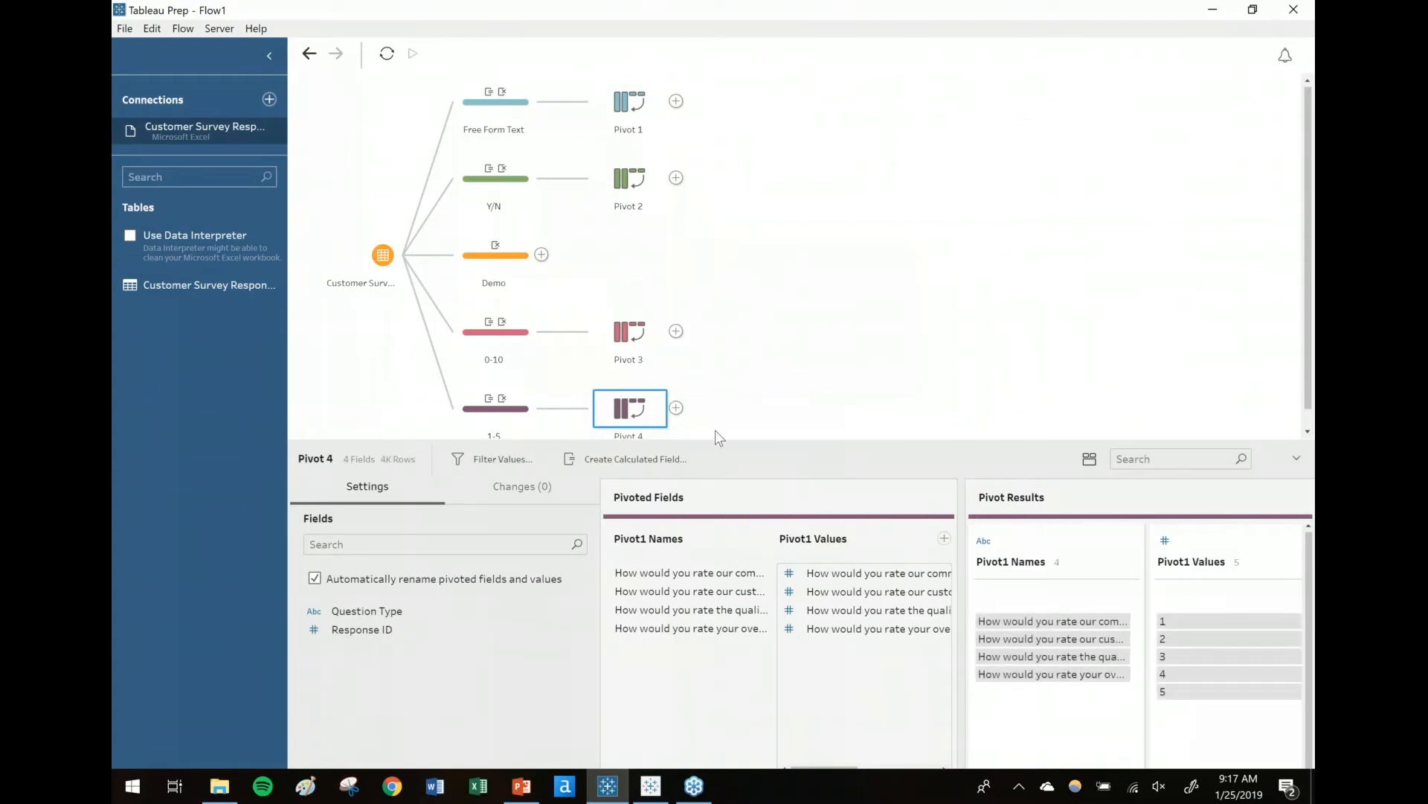
click(818, 372)
Step: Switch to the PowerPoint slides, view step 6 on creating Question and Response fields, and return to Tableau Prep
key(alt+Tab)
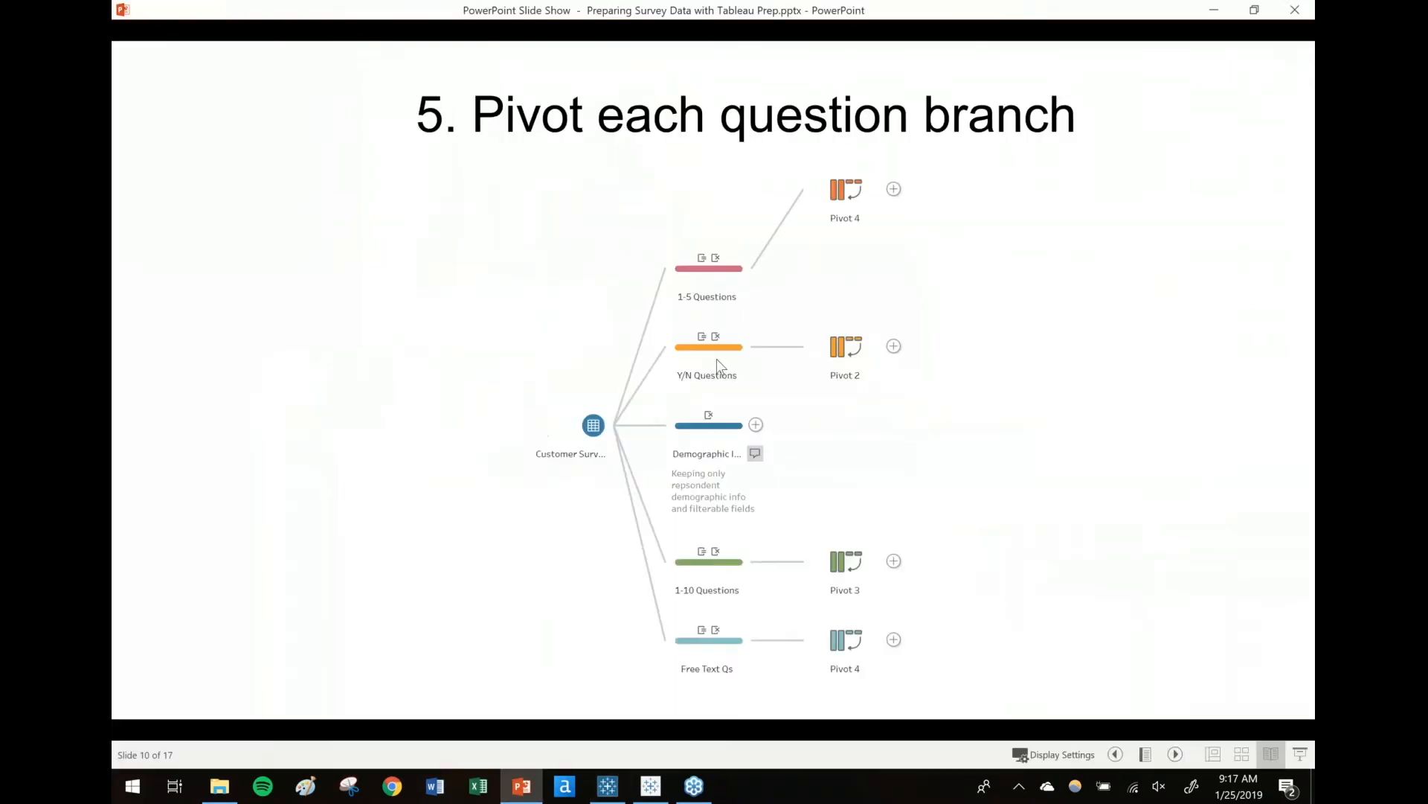
key(Right)
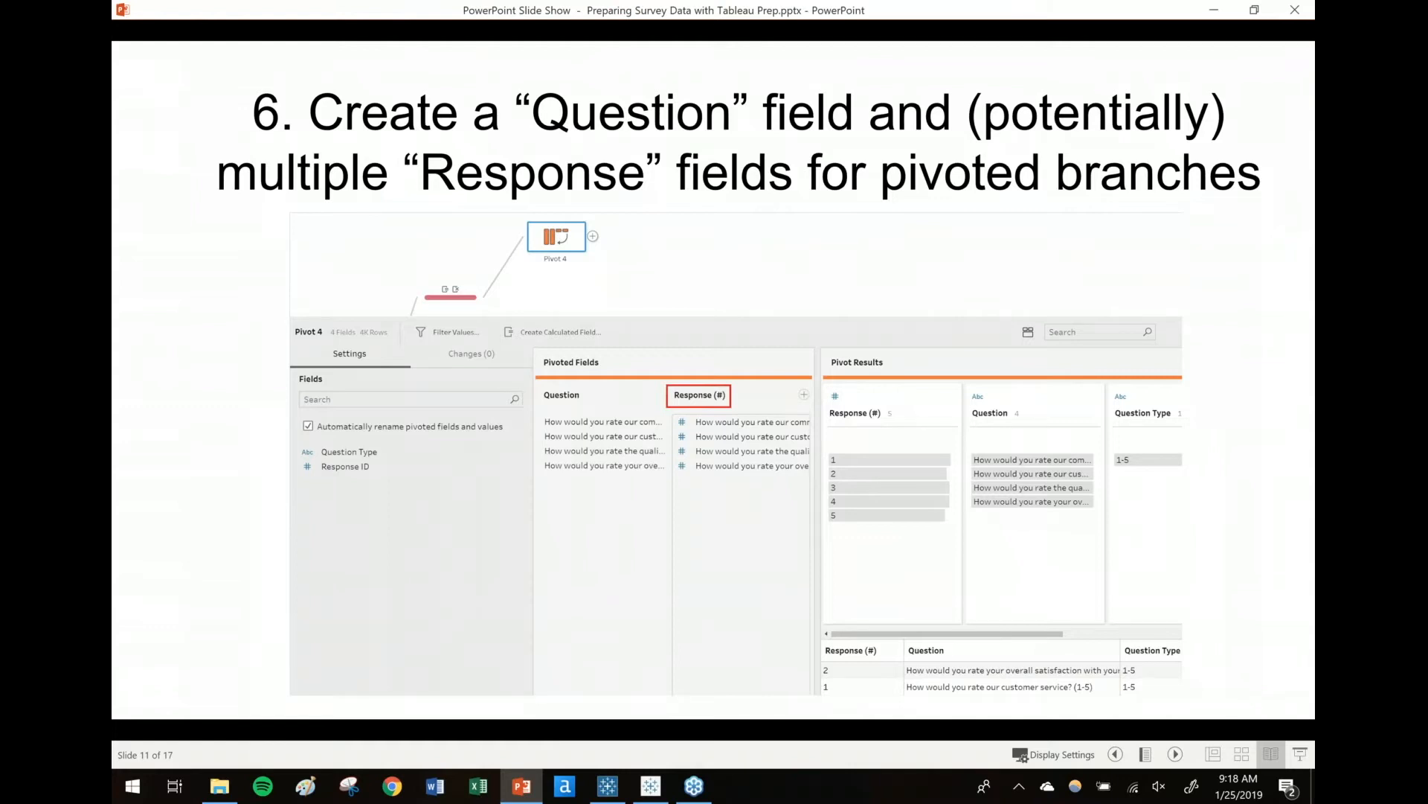
key(alt+Tab)
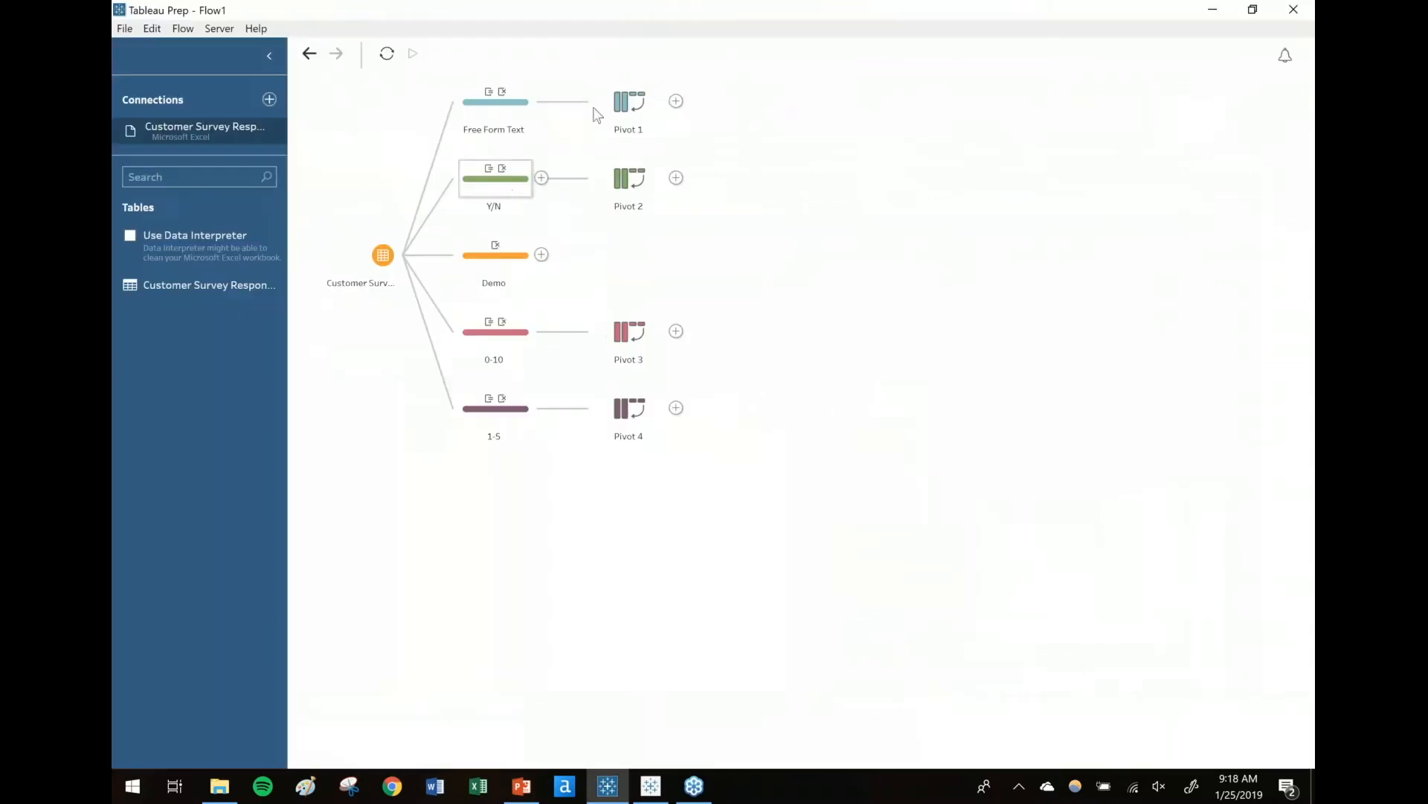
Step: Rename the pivoted names field of the Free Form Text branch's pivot as Question
click(632, 102)
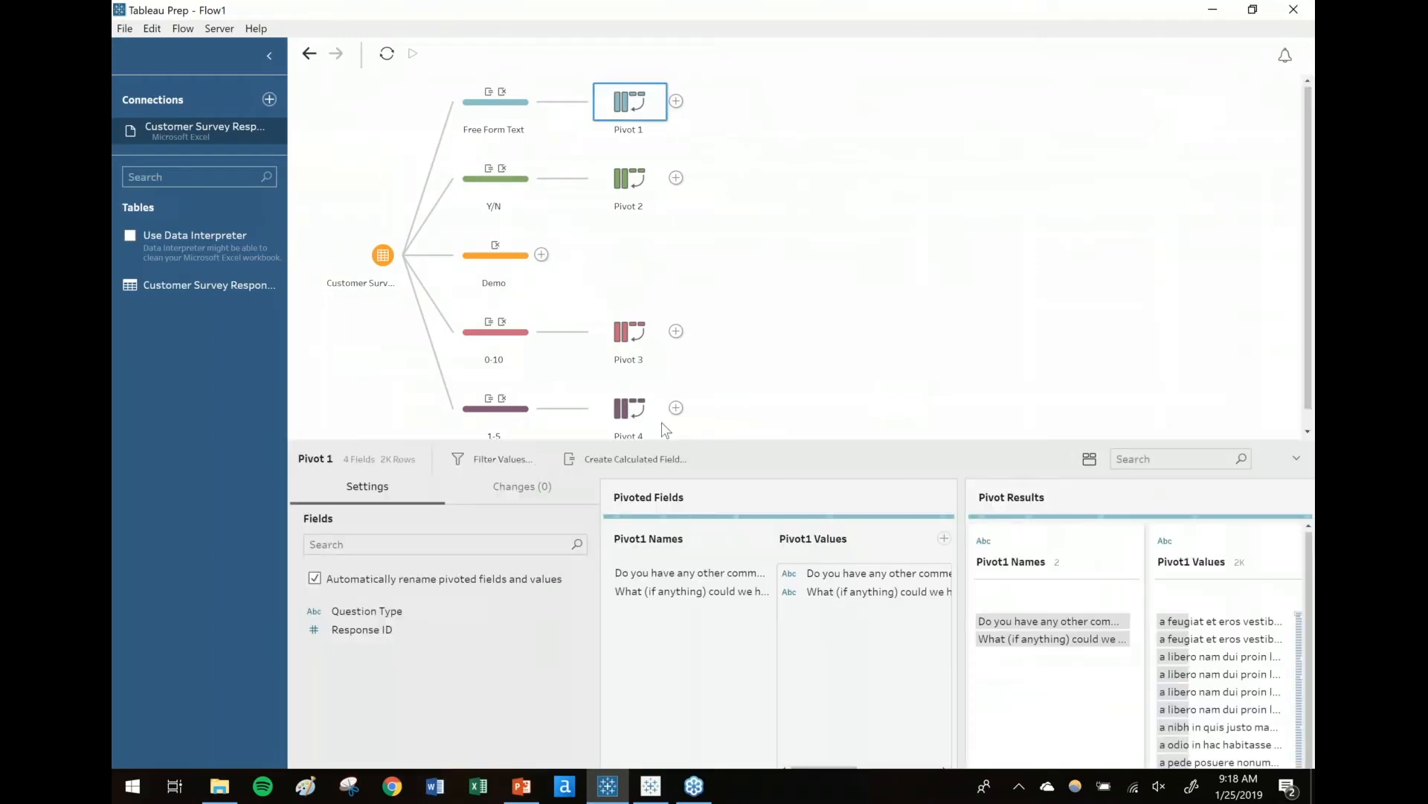
double_click(651, 543)
text(Quest)
key(BackSpace)
key(BackSpace)
key(BackSpace)
key(BackSpace)
text(uestion)
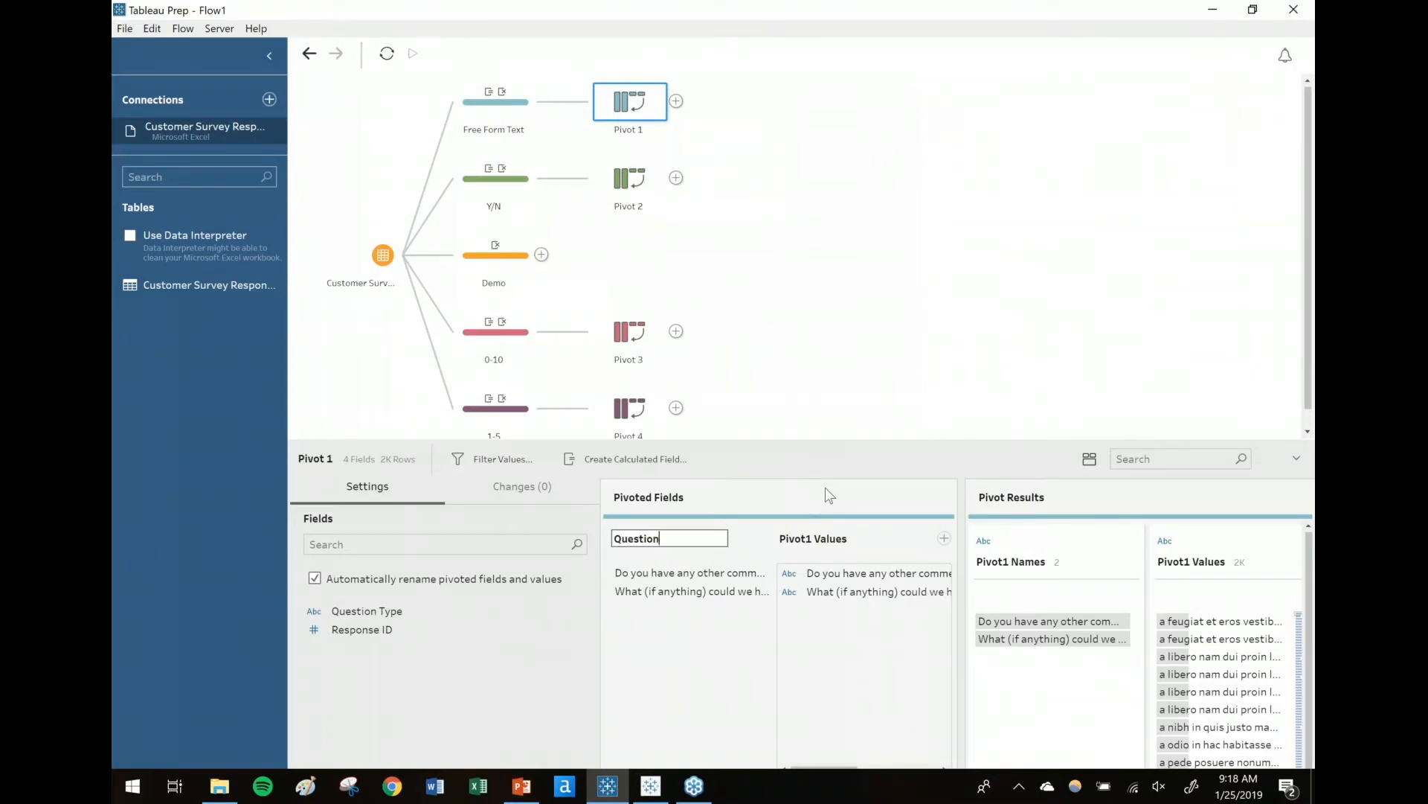
key(Return)
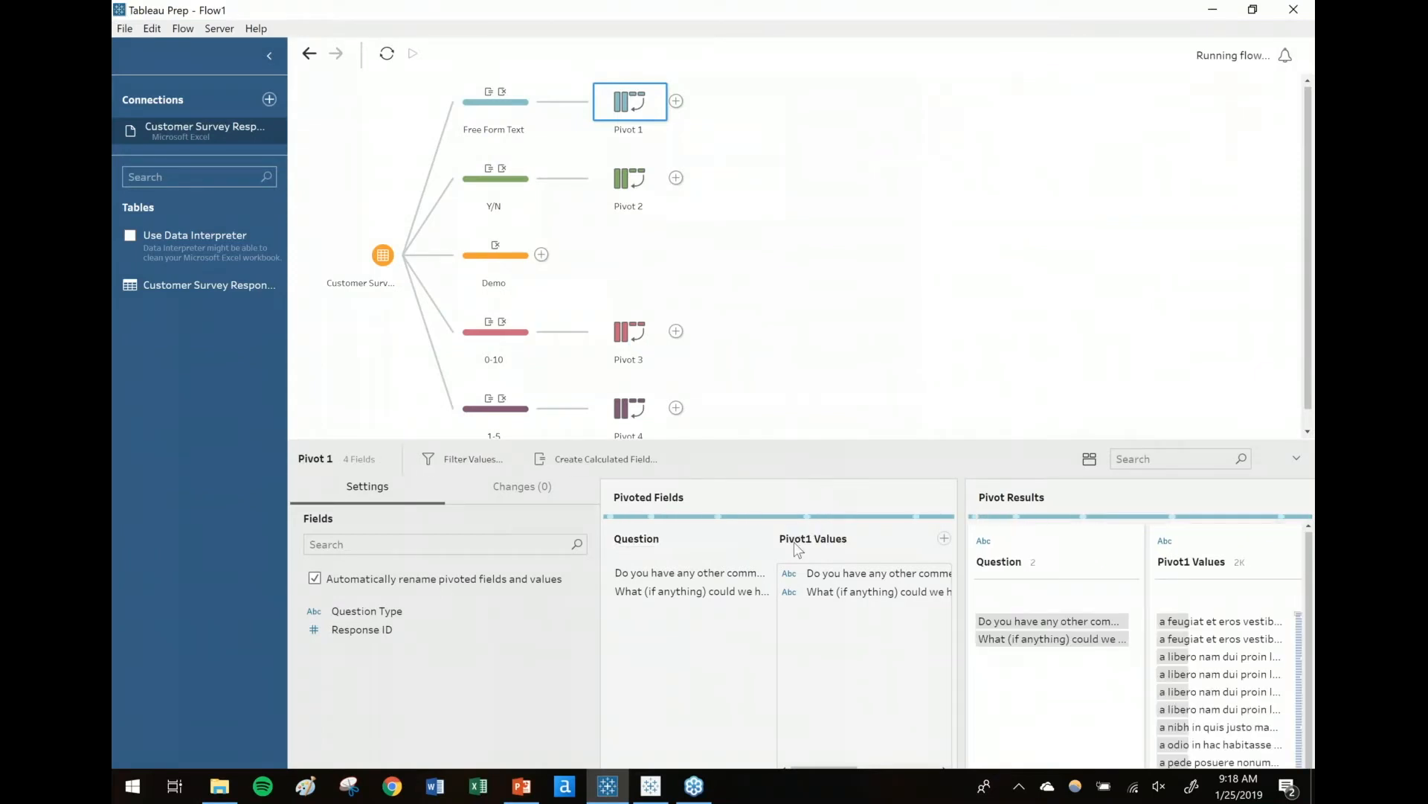
Step: Rename the pivoted values field of the Free Form Text branch's pivot as Response (text)
double_click(813, 538)
text(Resp)
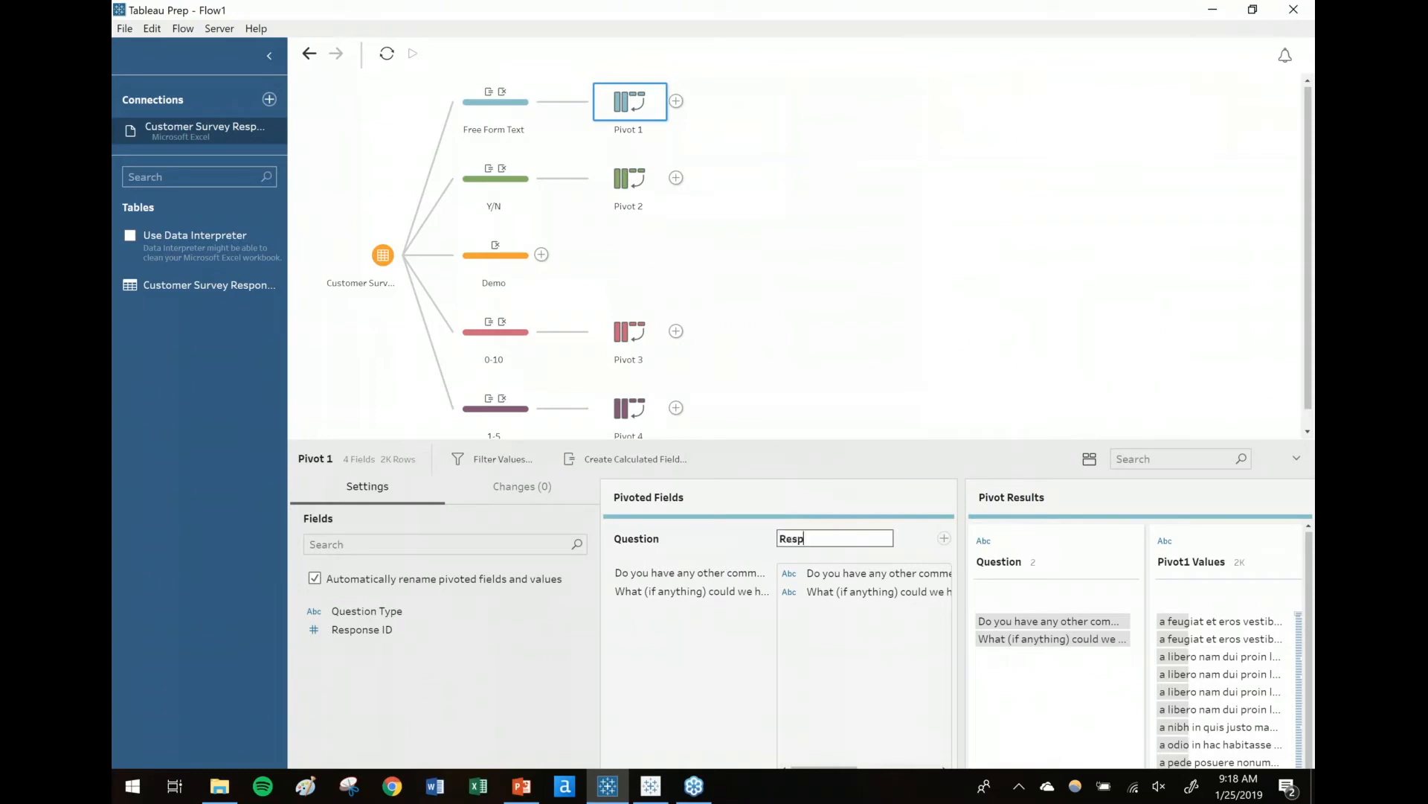
text(onse (text))
key(Return)
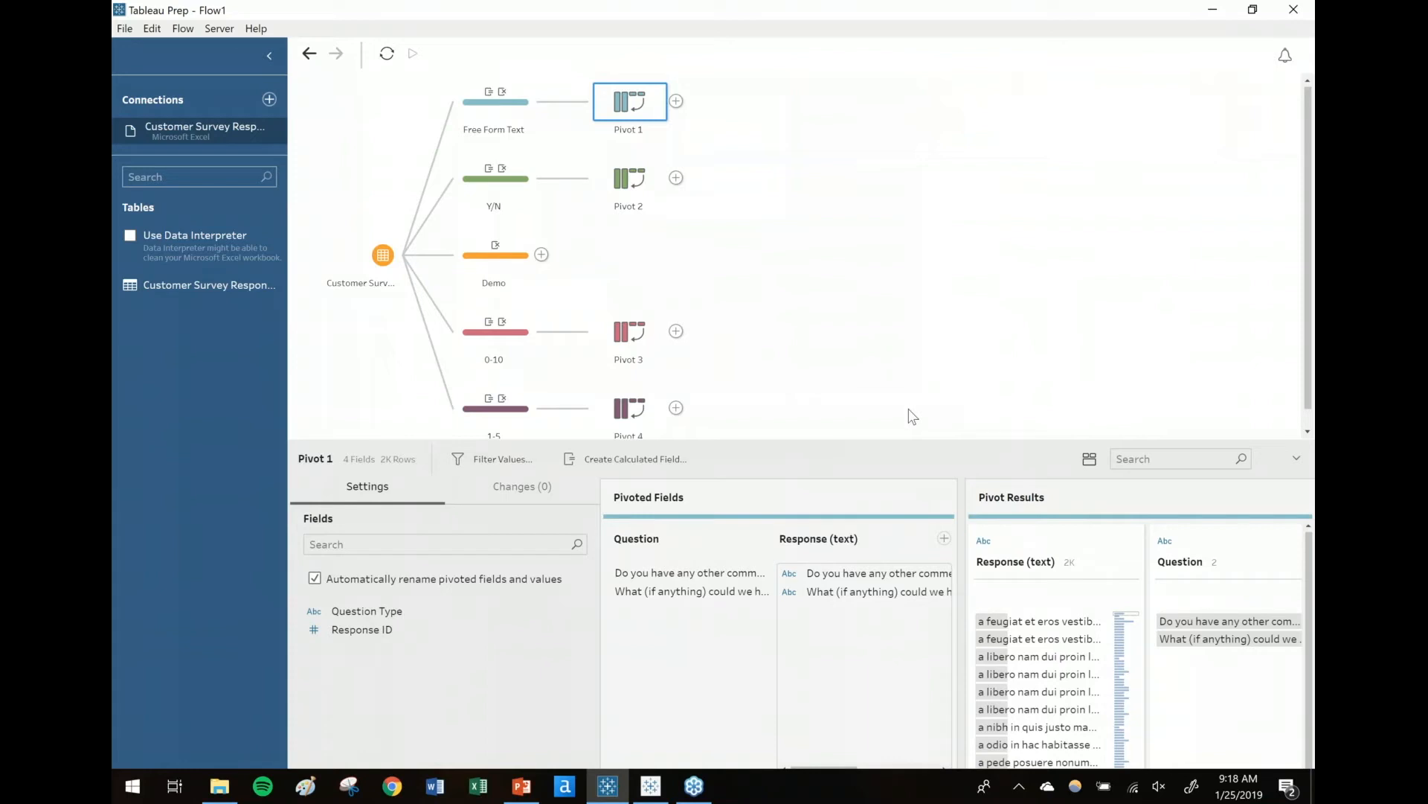
Step: Rename the Y/N branch's pivoted names field as Question and its pivoted values field as Response(text)
click(624, 186)
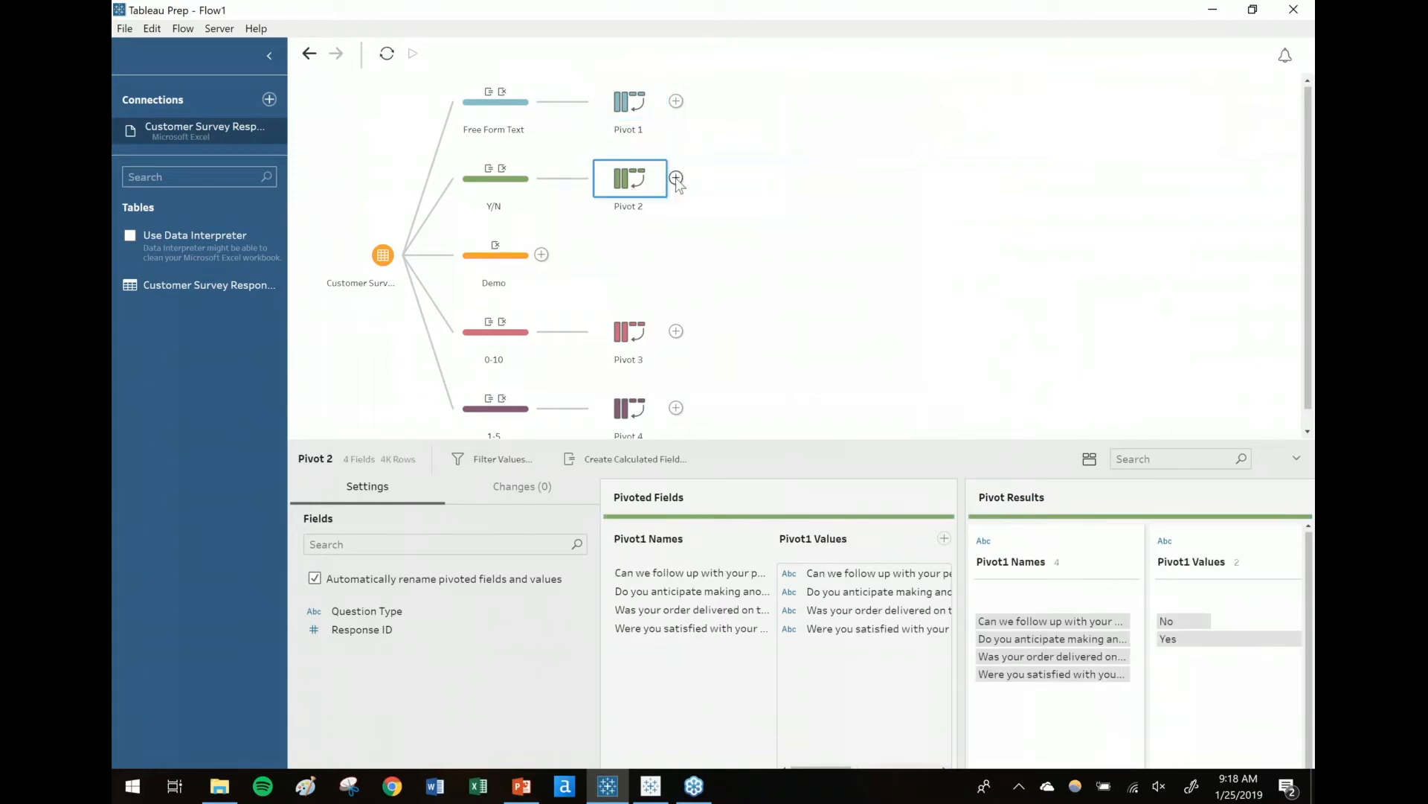
click(676, 178)
double_click(649, 538)
text(Question)
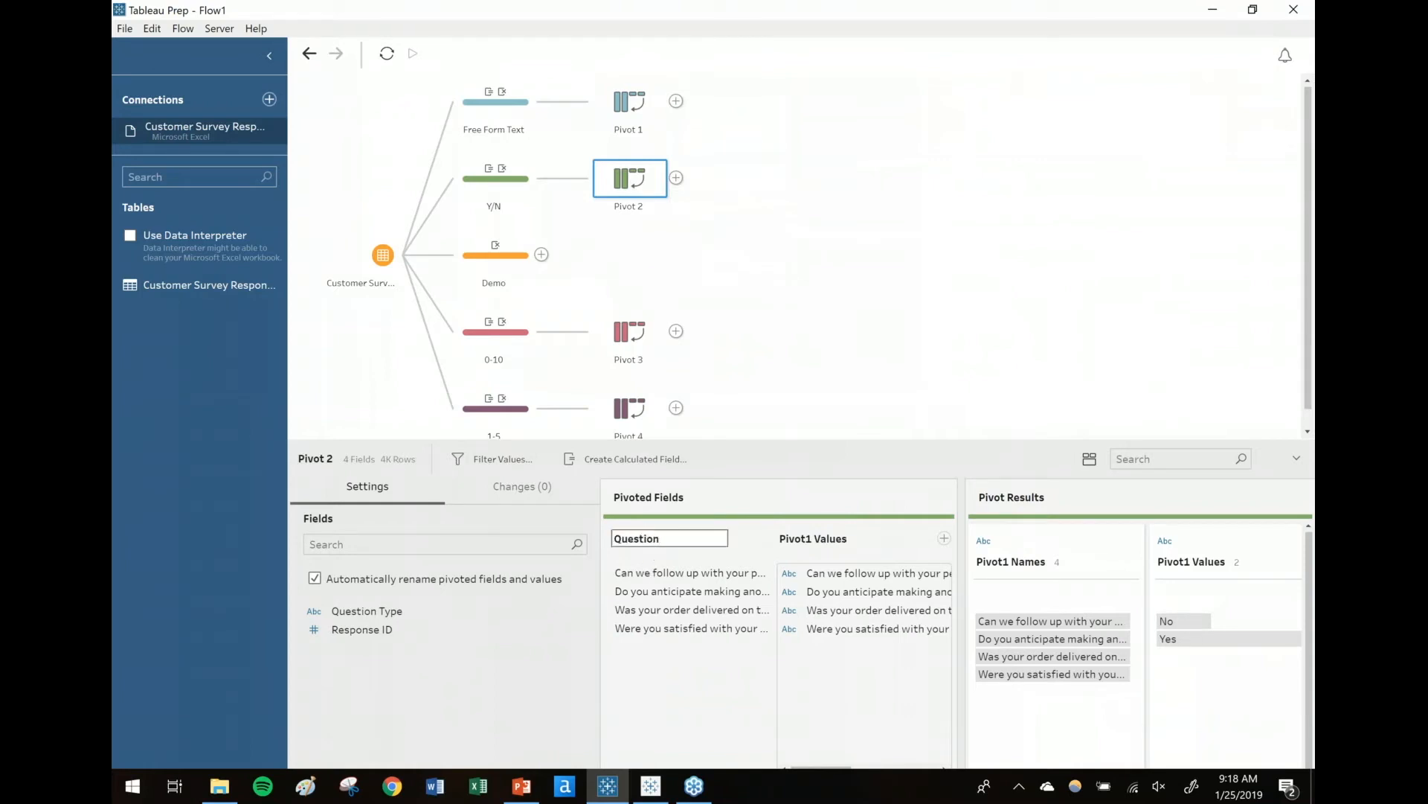
double_click(822, 539)
text(Re)
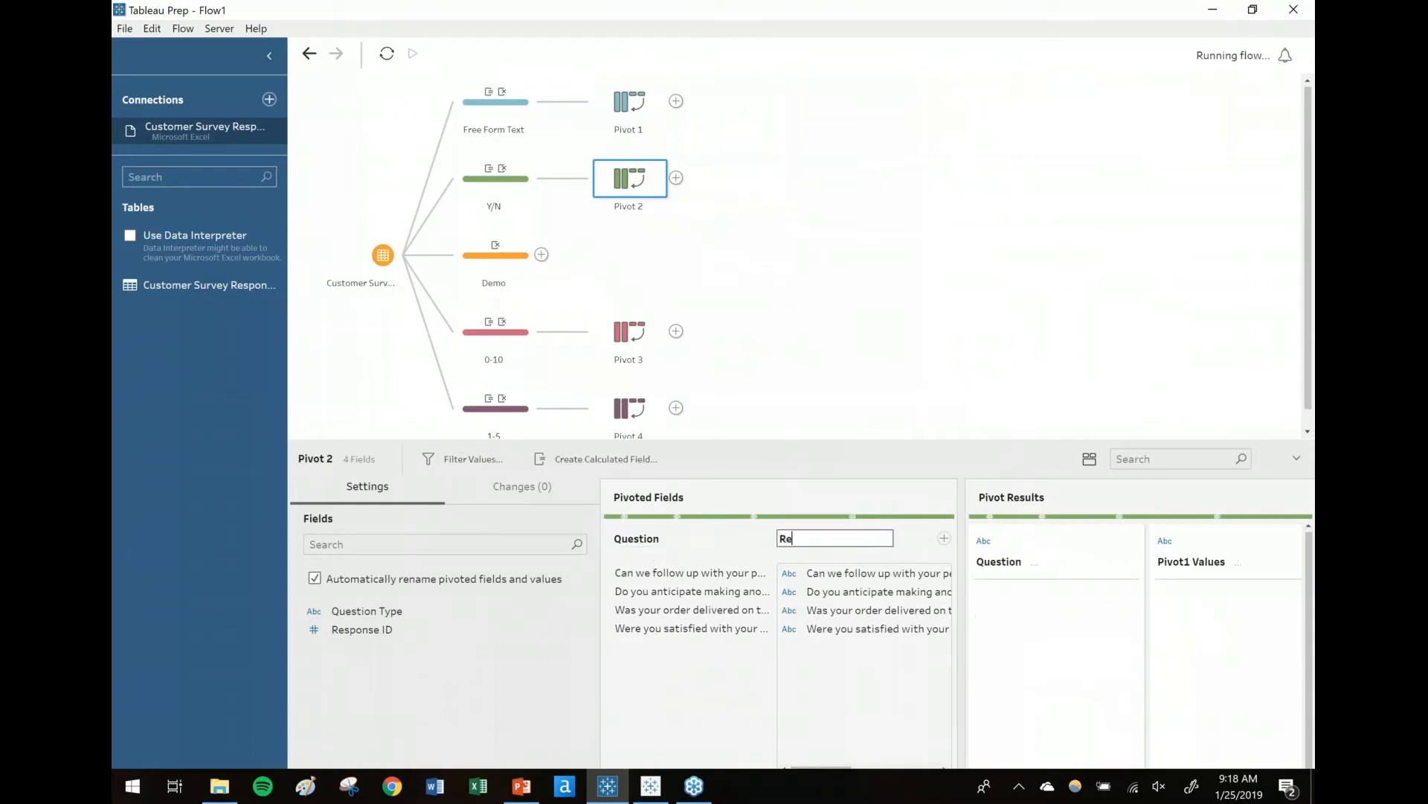
text(sponse(text))
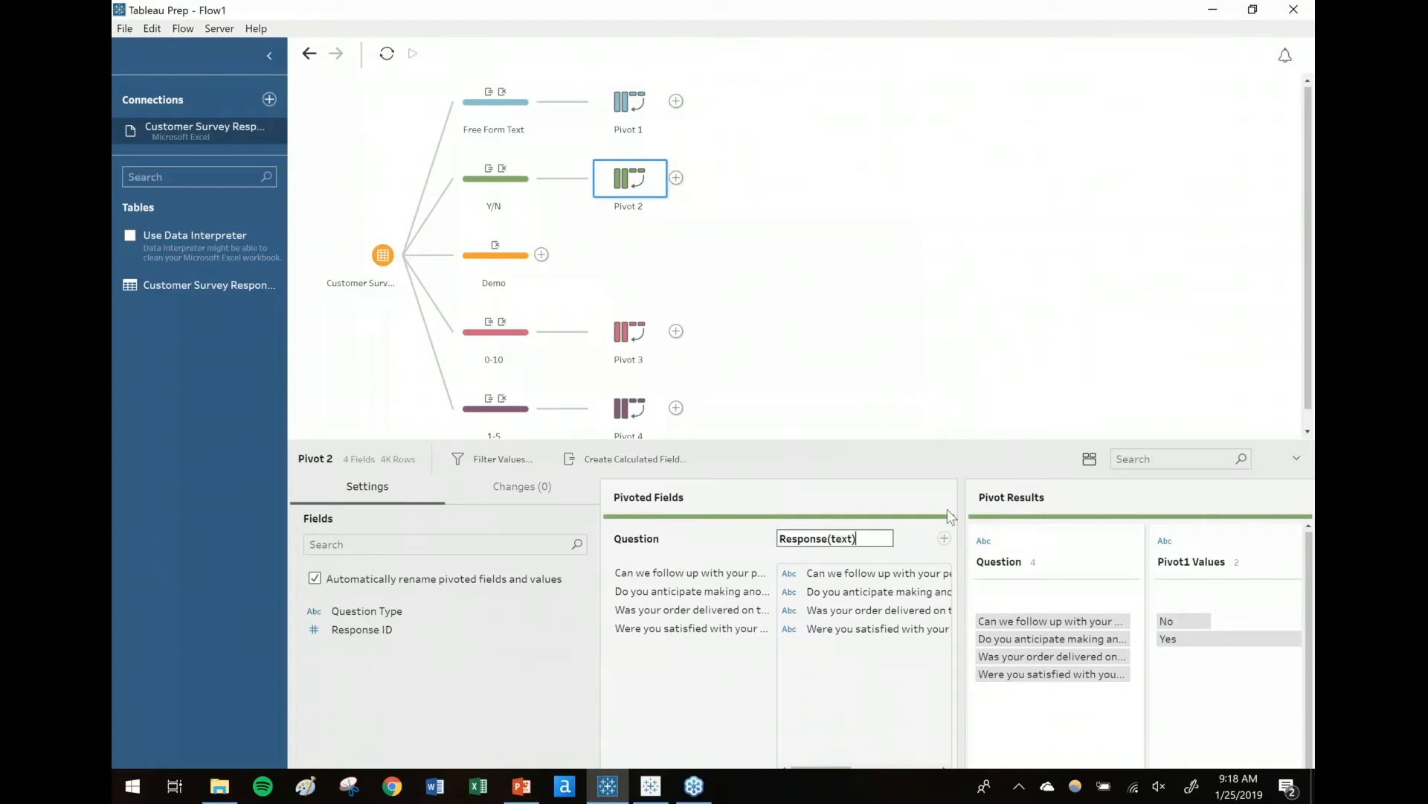
click(851, 491)
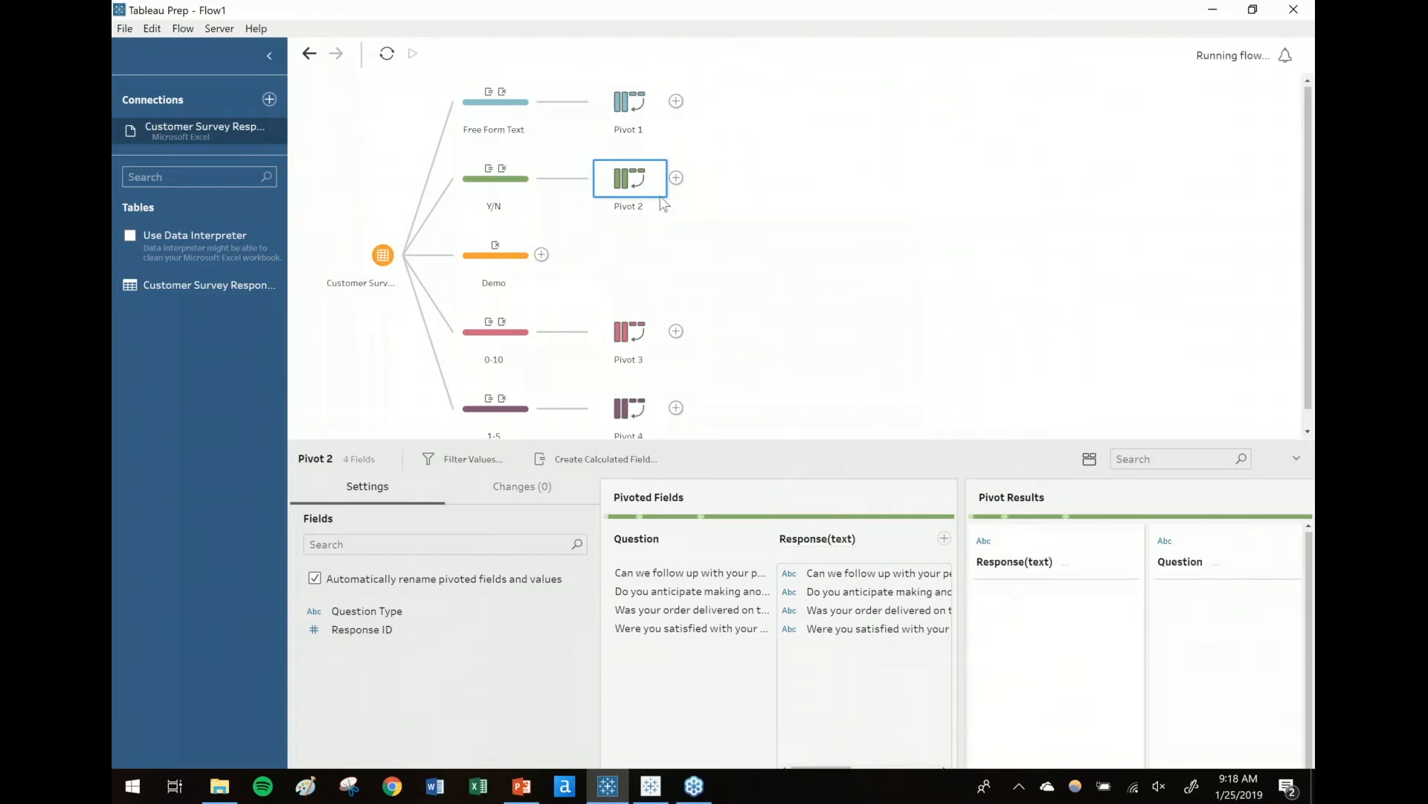
Step: Compare the spacing in the response field names of the Free Form Text and Y/N pivots
click(640, 117)
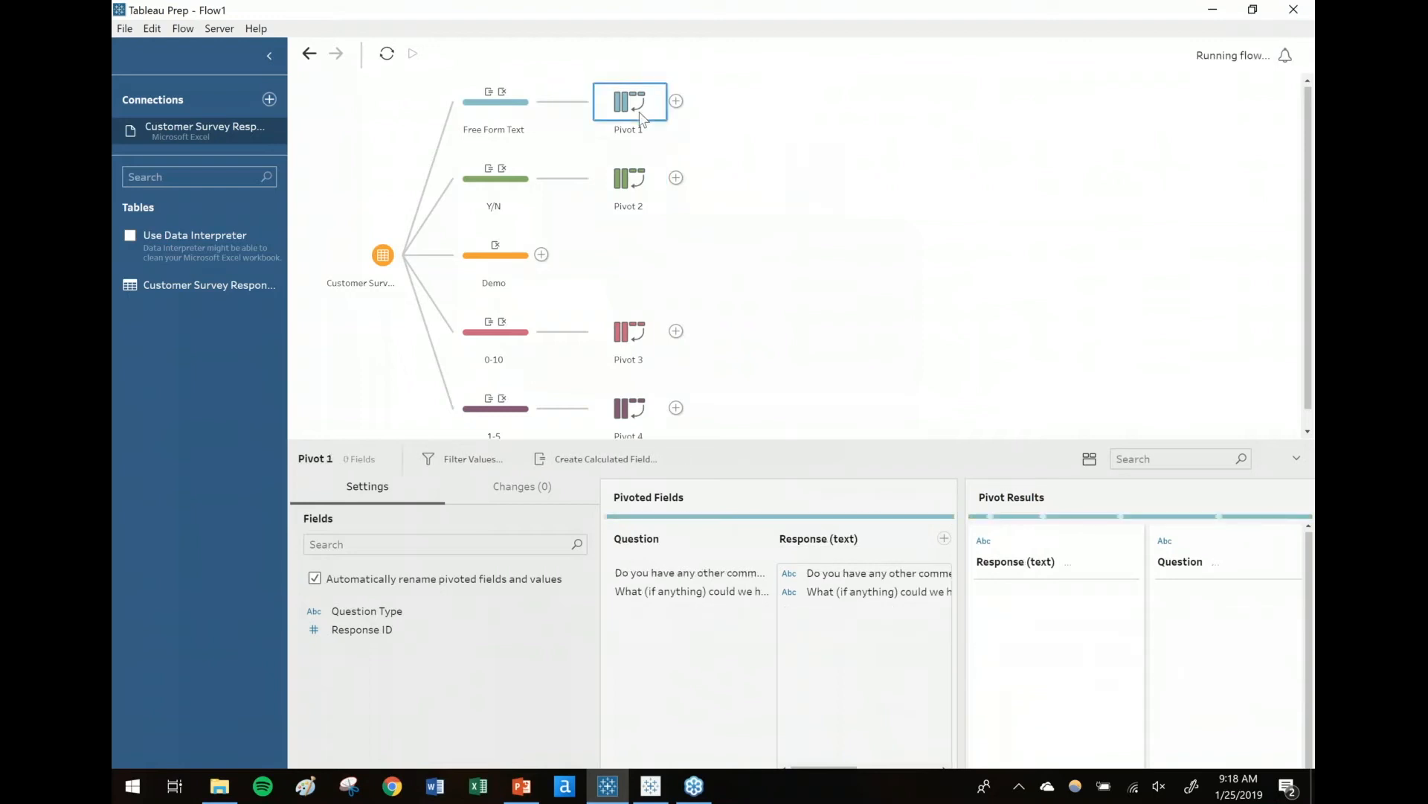
double_click(831, 539)
click(831, 540)
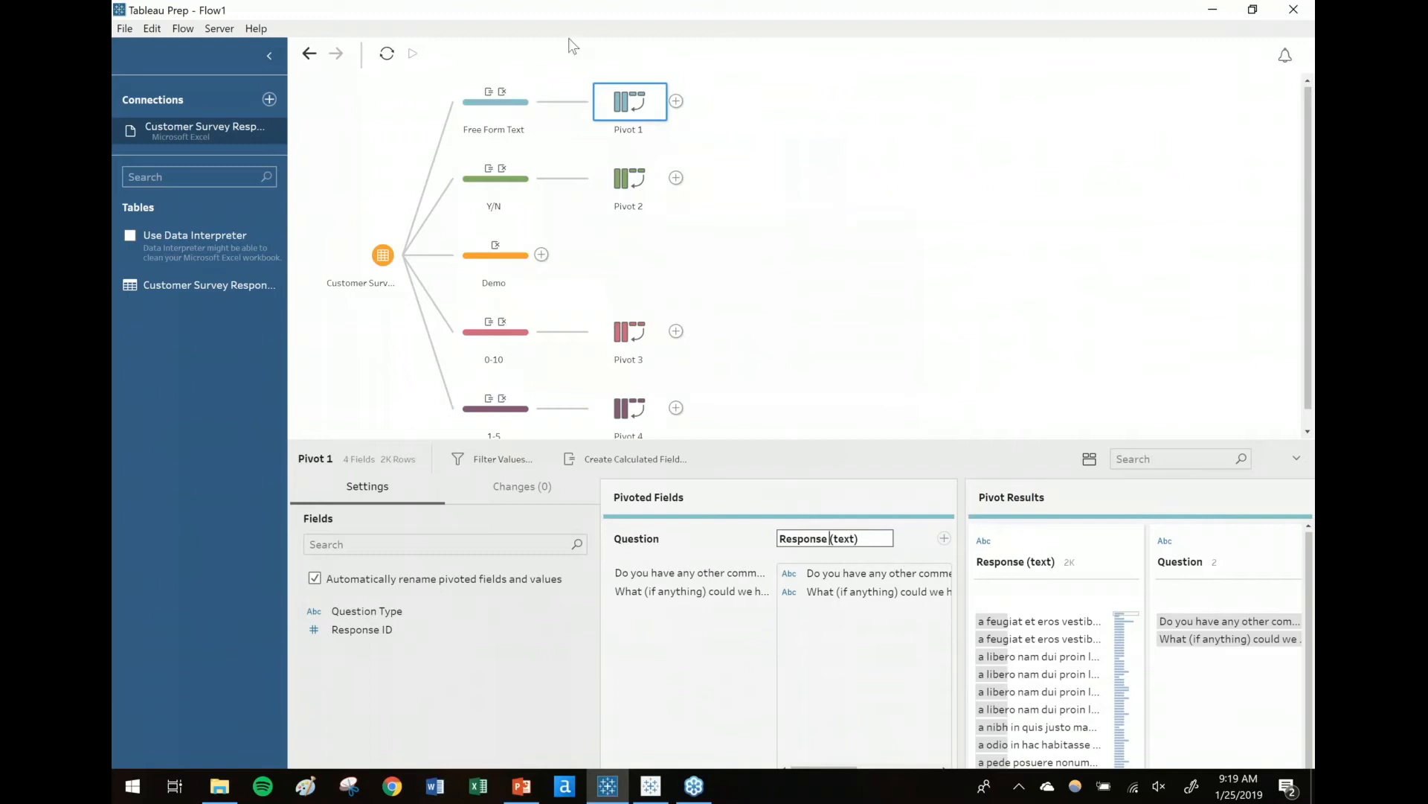
click(648, 183)
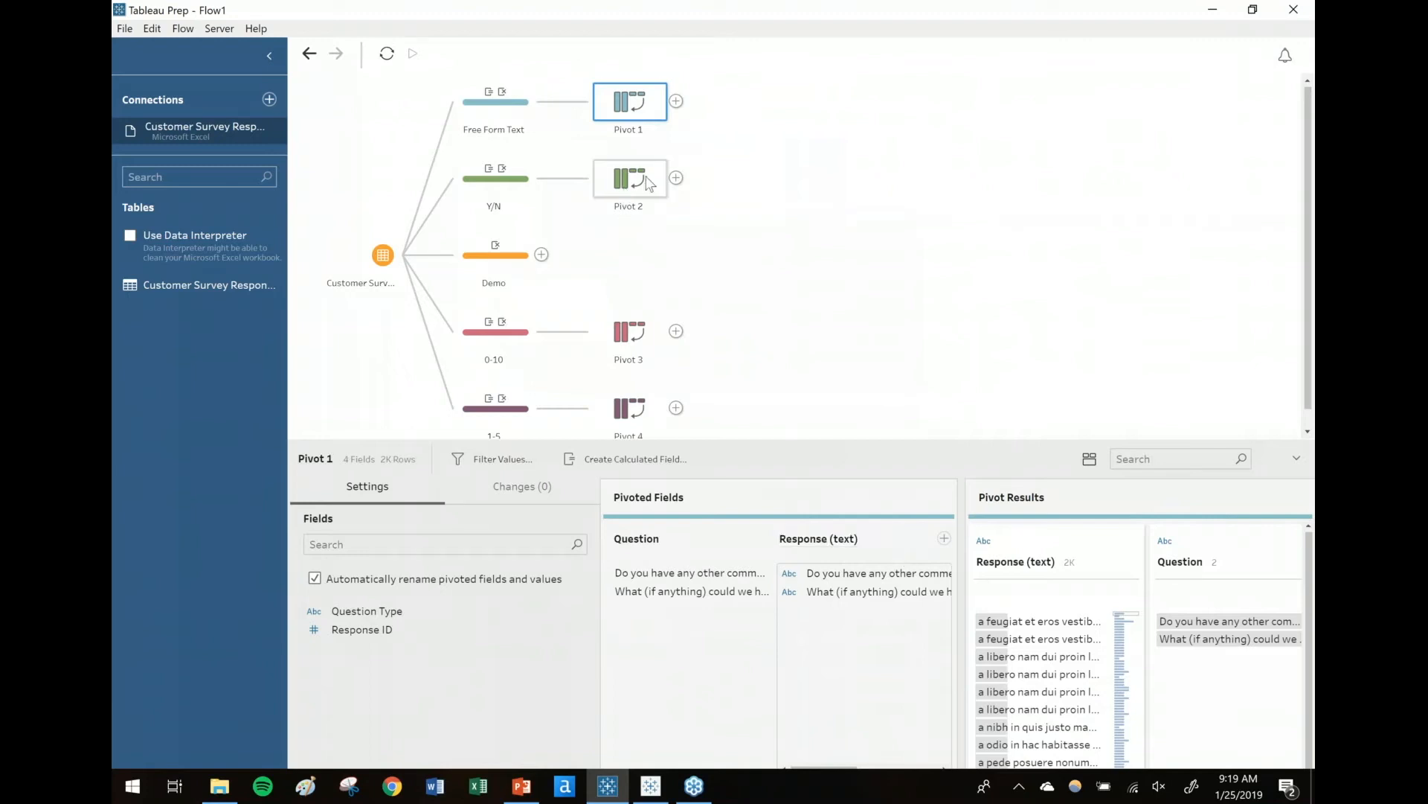
double_click(837, 539)
click(828, 540)
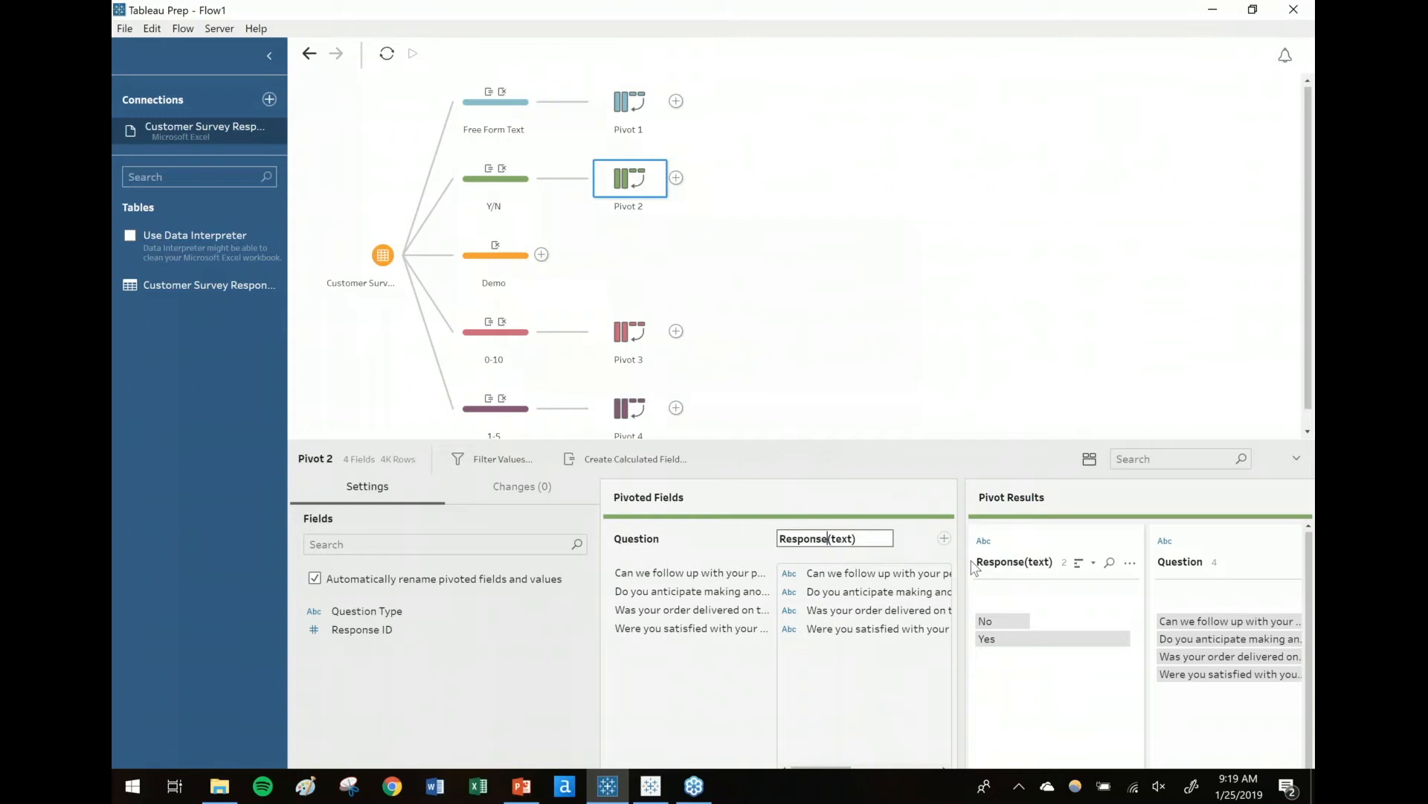
click(818, 331)
Step: Add the two "refer us to a friend" fields to the pivoted values of the 0-10 branch's pivot
click(626, 347)
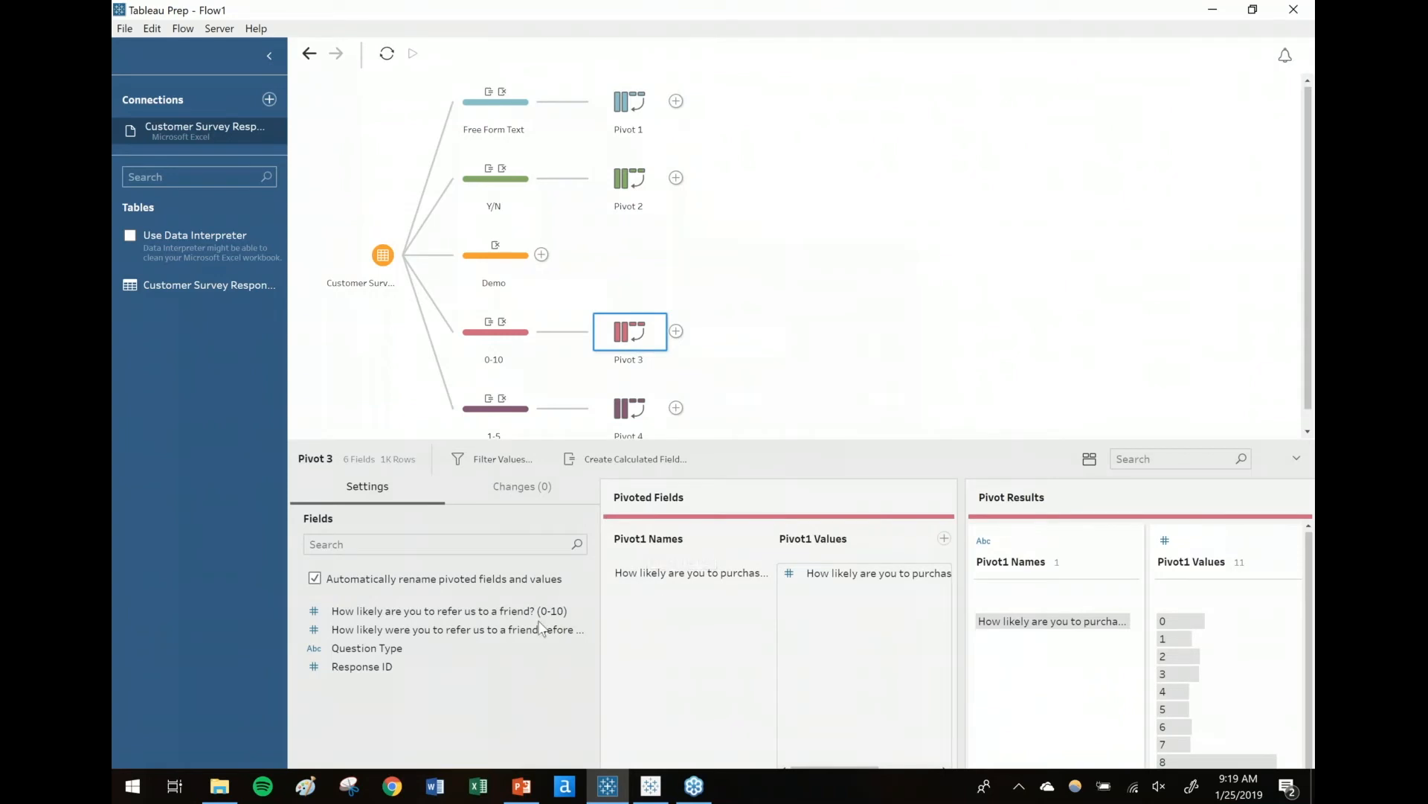
click(506, 613)
ctrl+click(485, 631)
drag(448, 631, 652, 647)
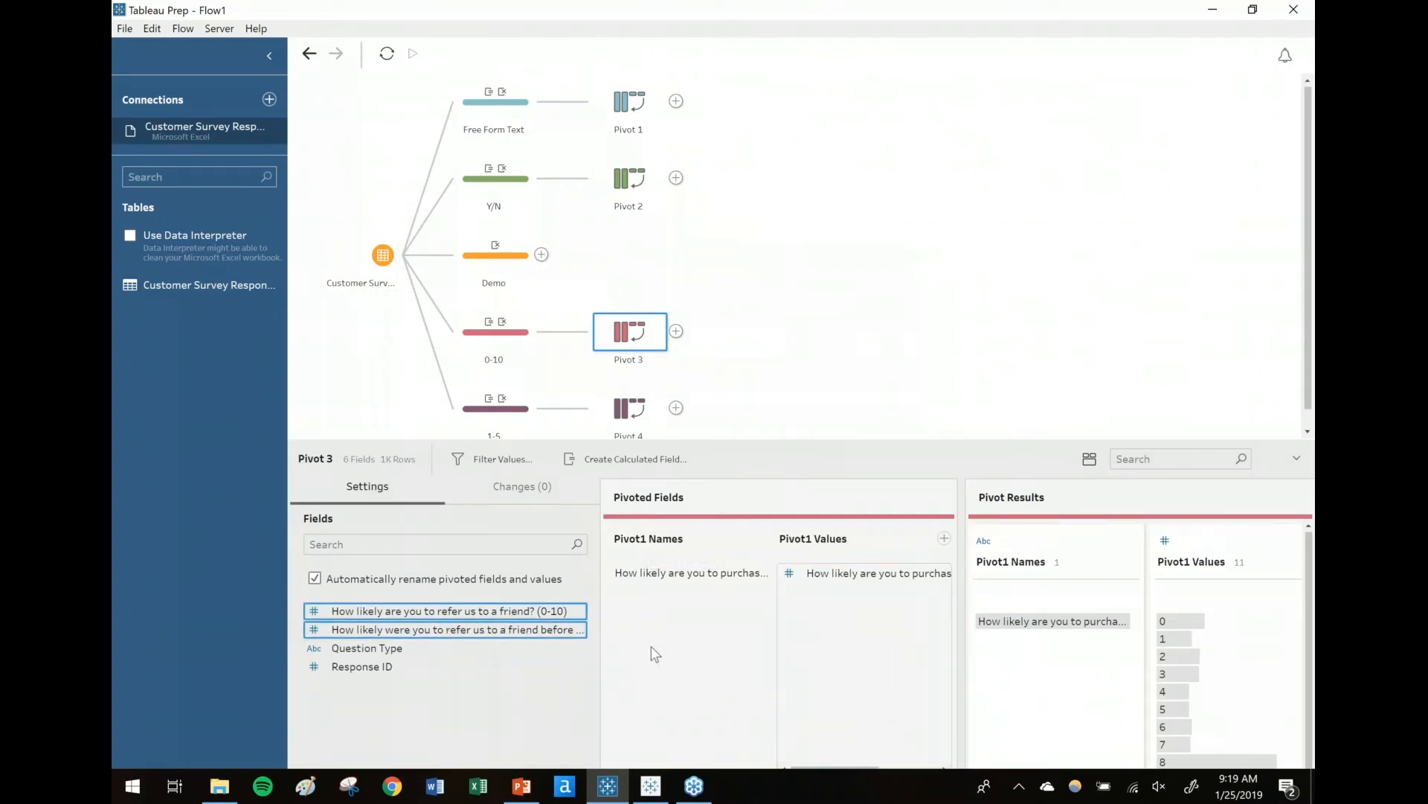
drag(491, 611, 831, 610)
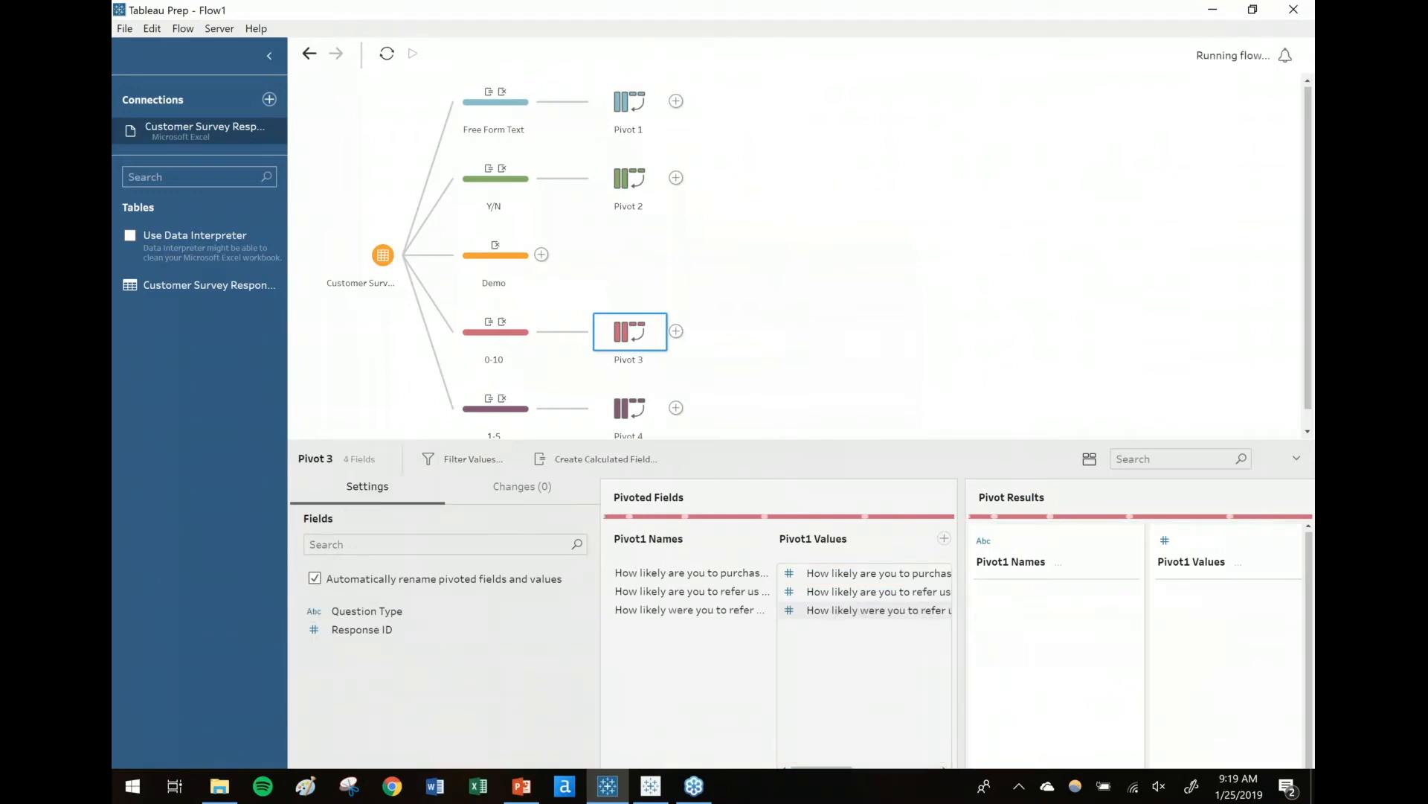
Step: Rename the 0-10 branch's pivoted names field as Question and its pivoted values field as Response (#)
double_click(674, 541)
text(Qu)
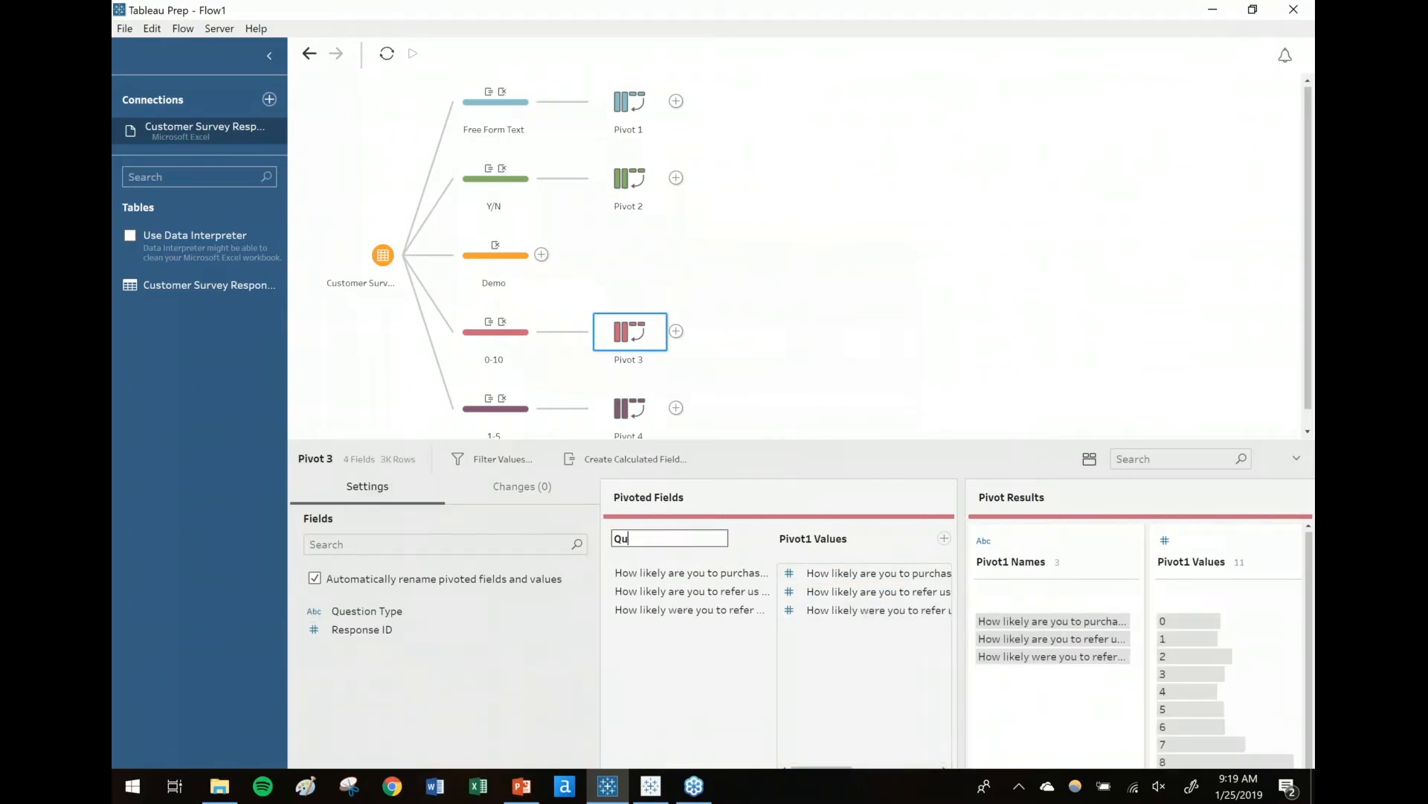
text(estion)
key(Return)
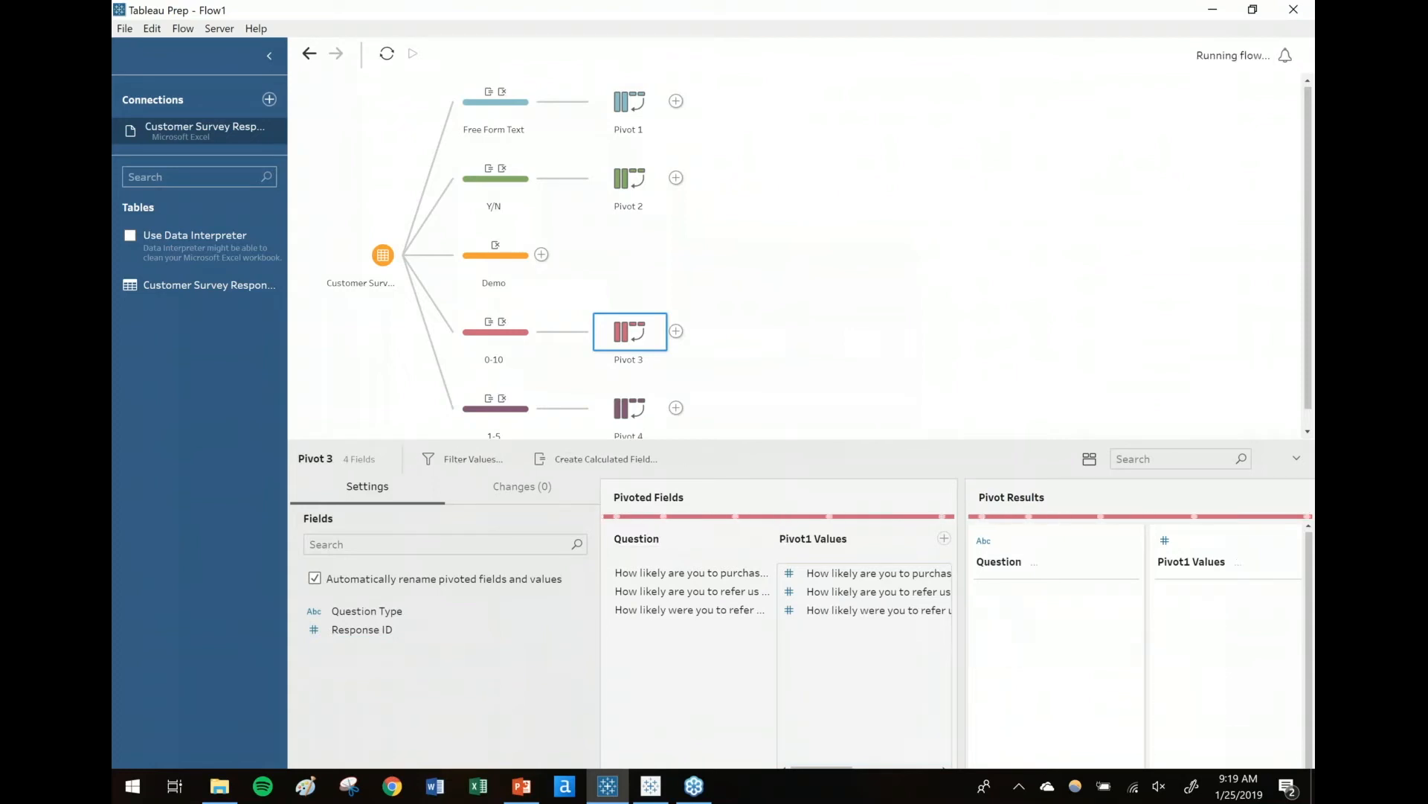
double_click(813, 539)
text(Res)
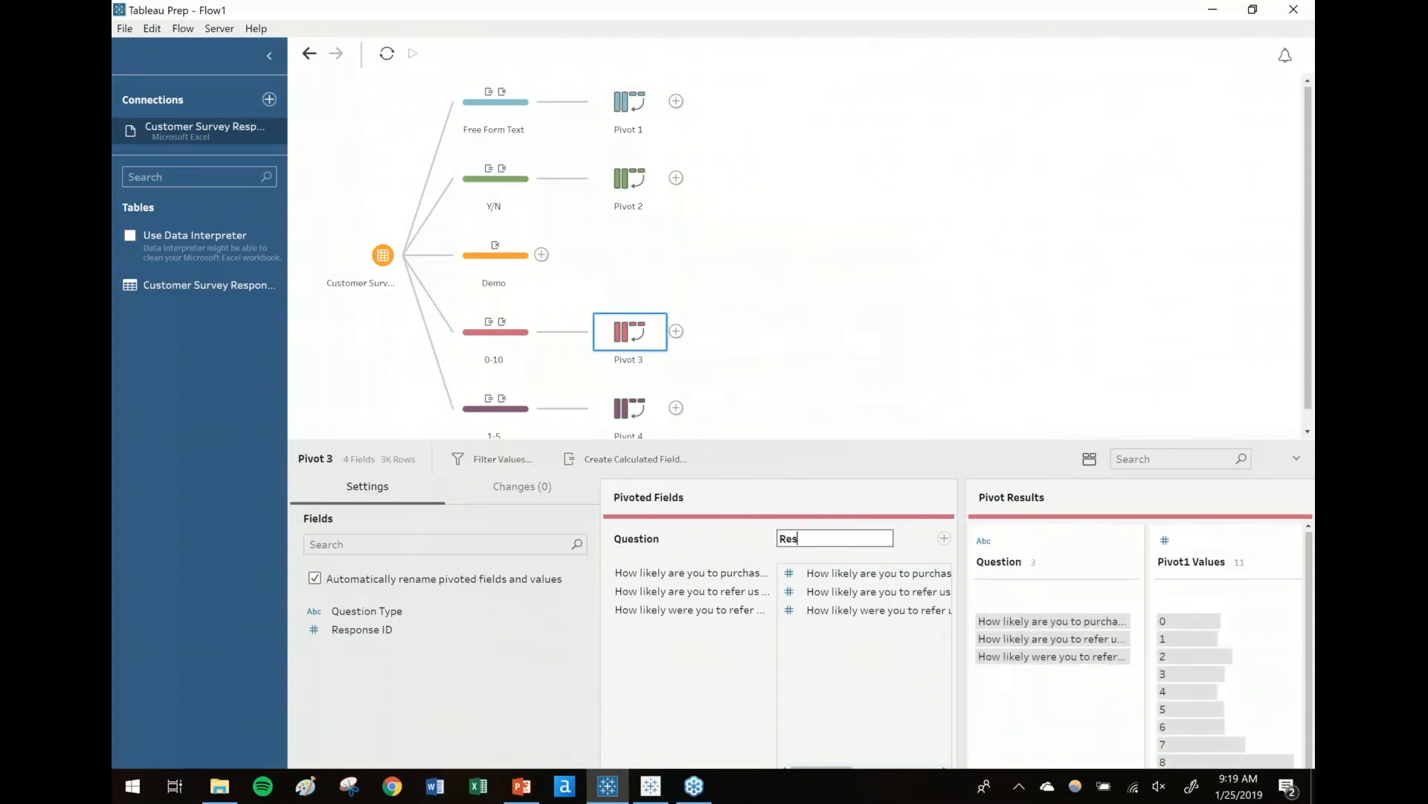
text(ponse (3#))
key(Return)
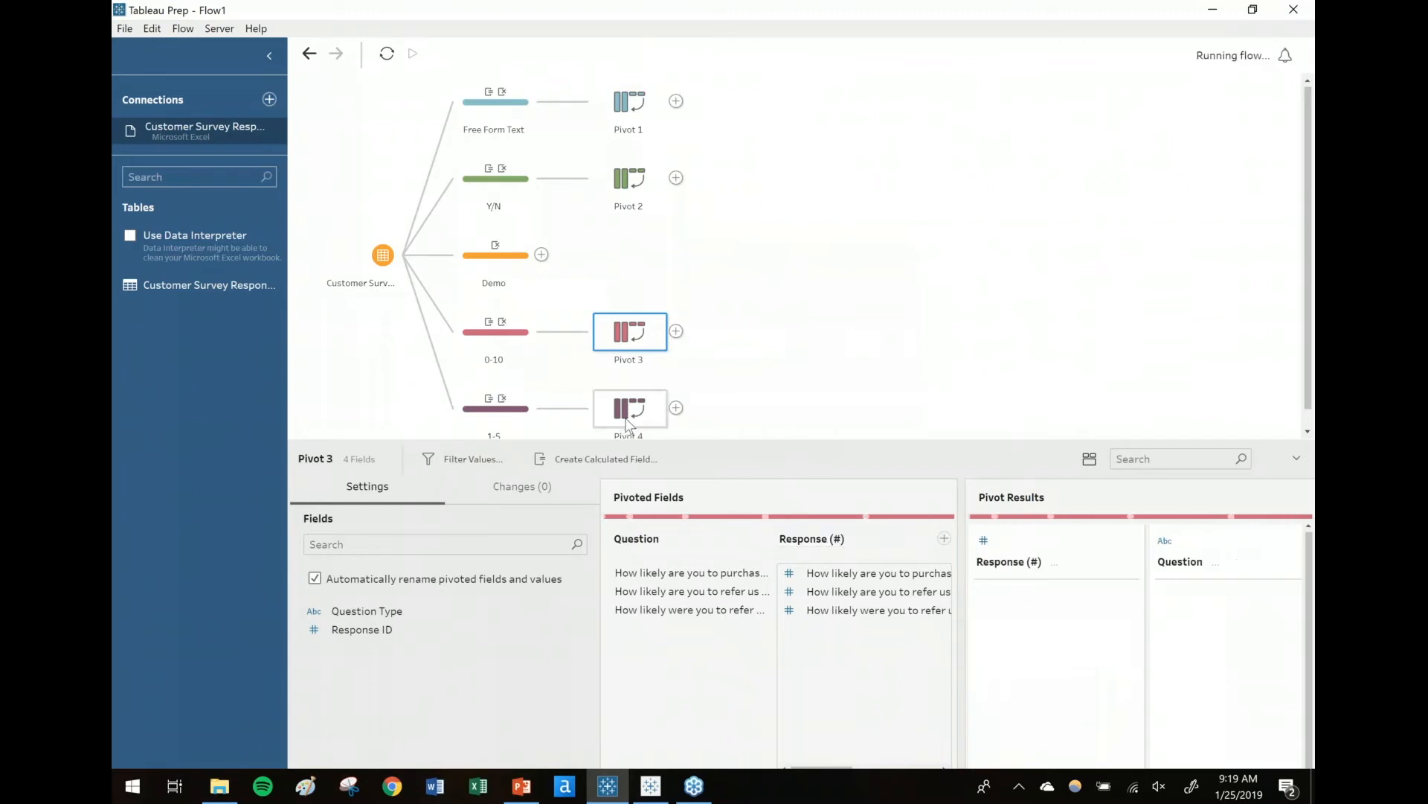
Step: Rename the 1-5 branch's pivoted names field as Question and its pivoted values field as Response (#)
click(627, 424)
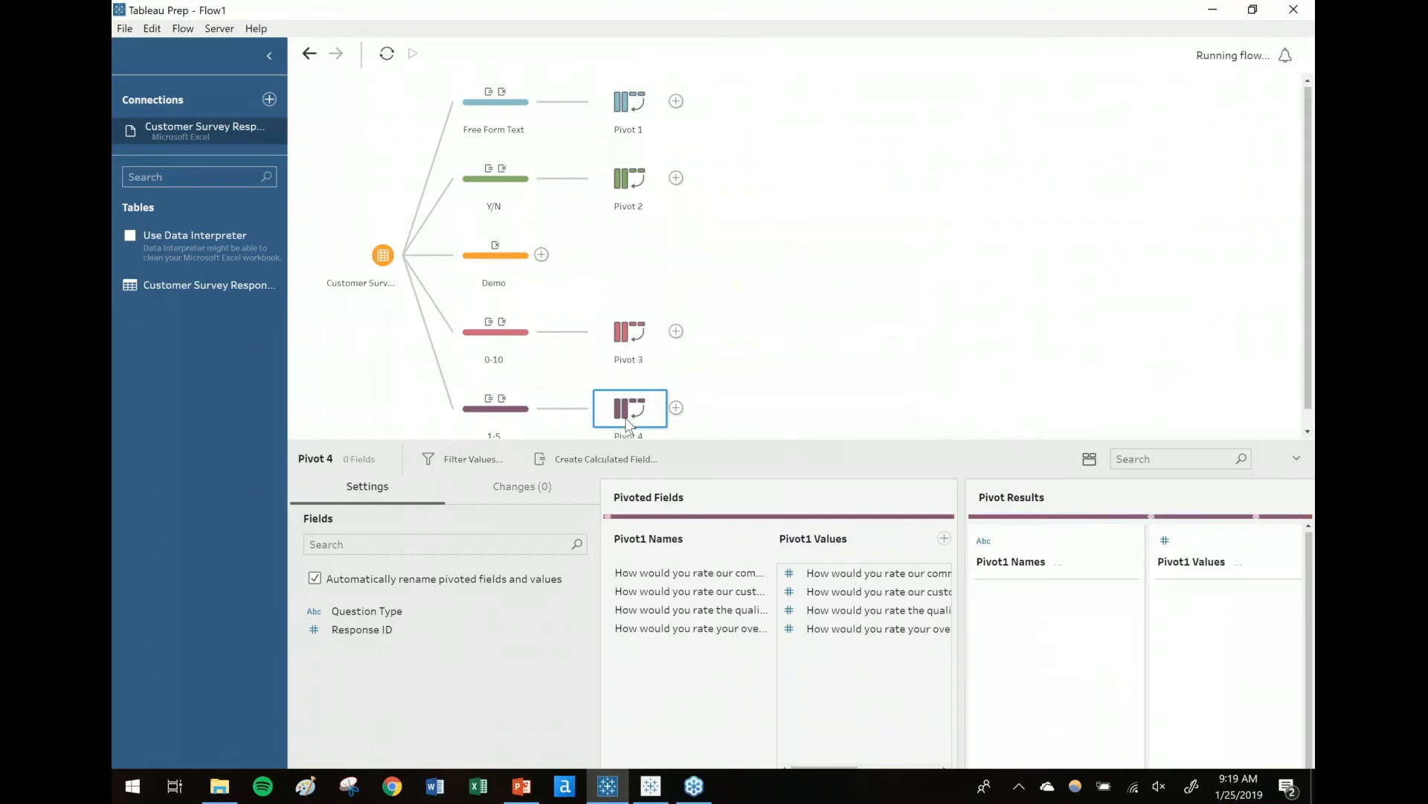
double_click(668, 540)
text(Question)
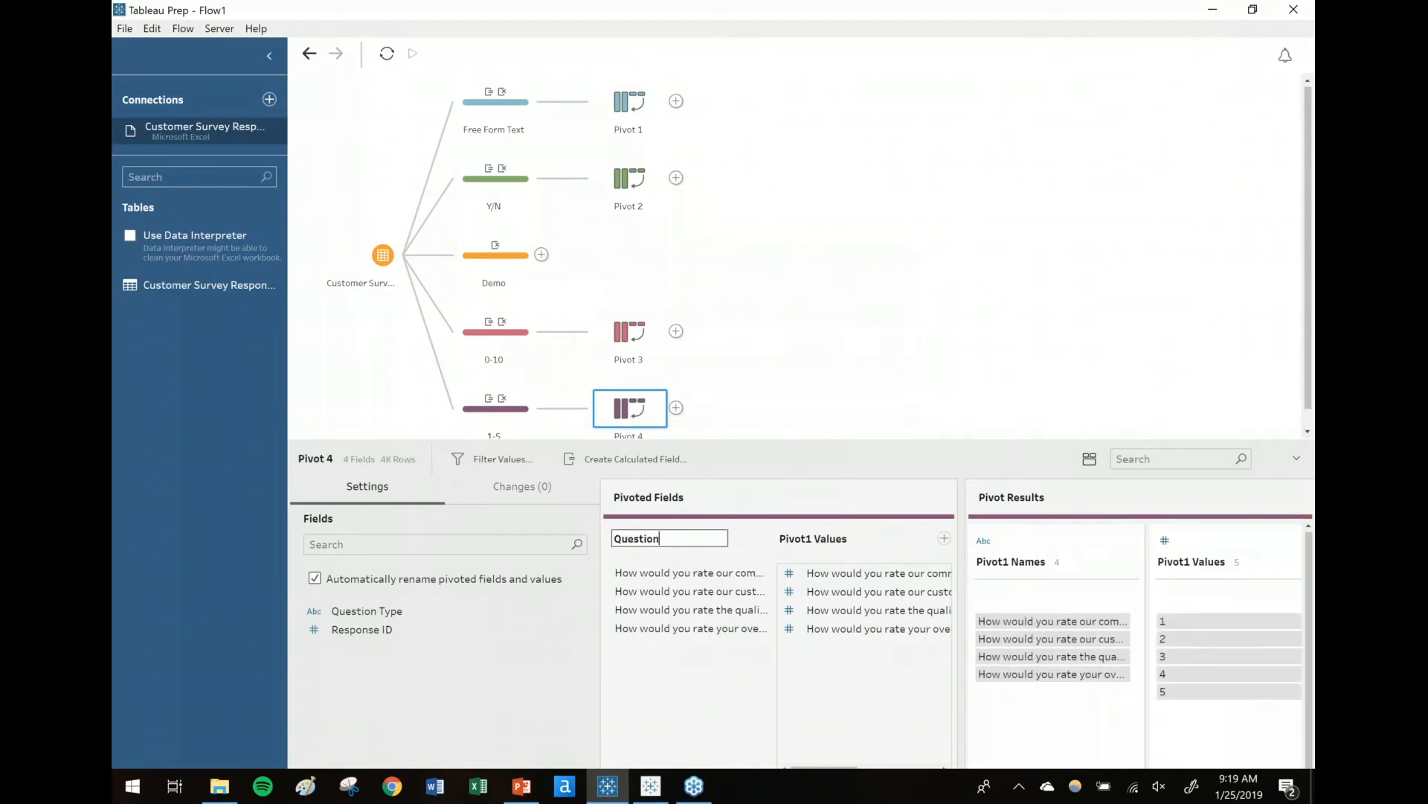
double_click(802, 539)
text(Res)
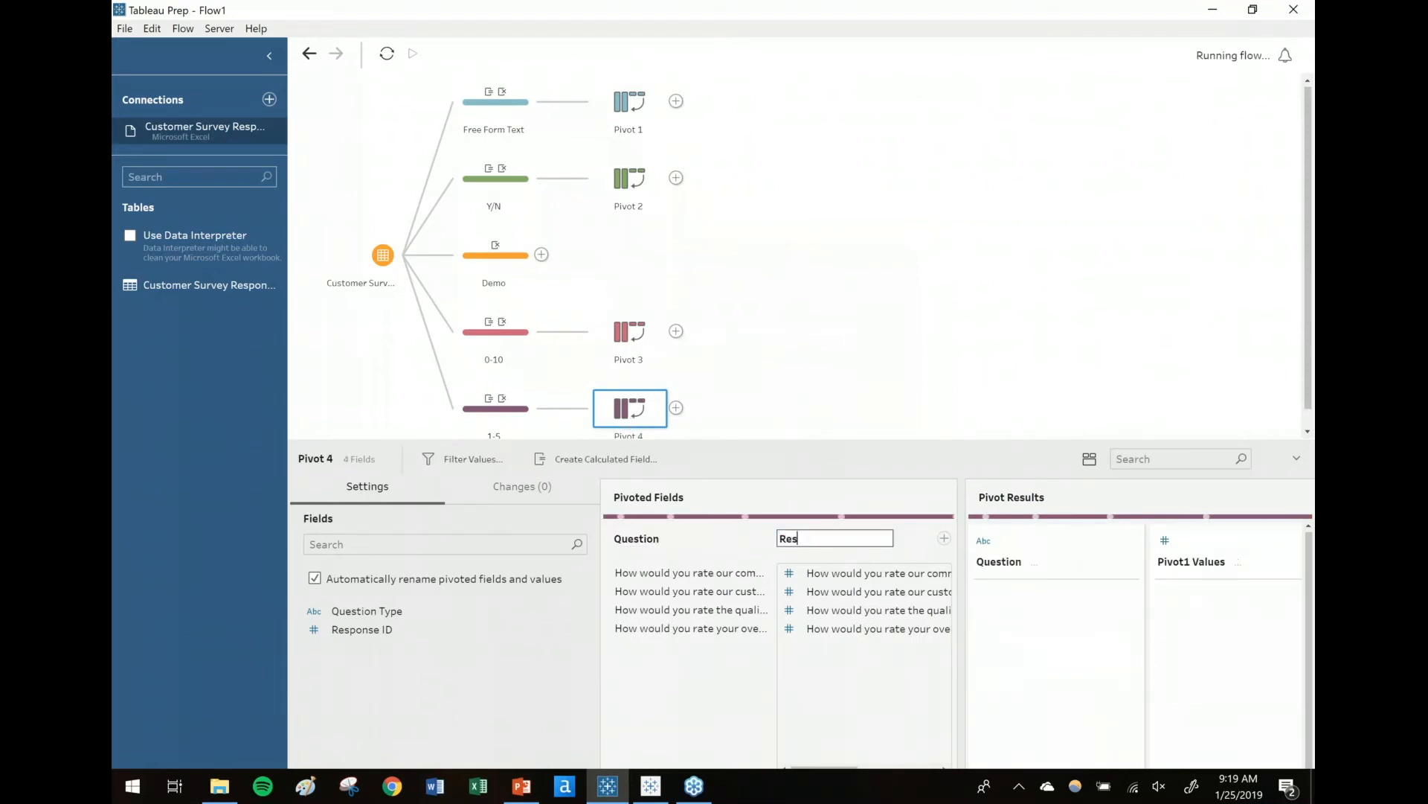
text(ponse (#))
key(Return)
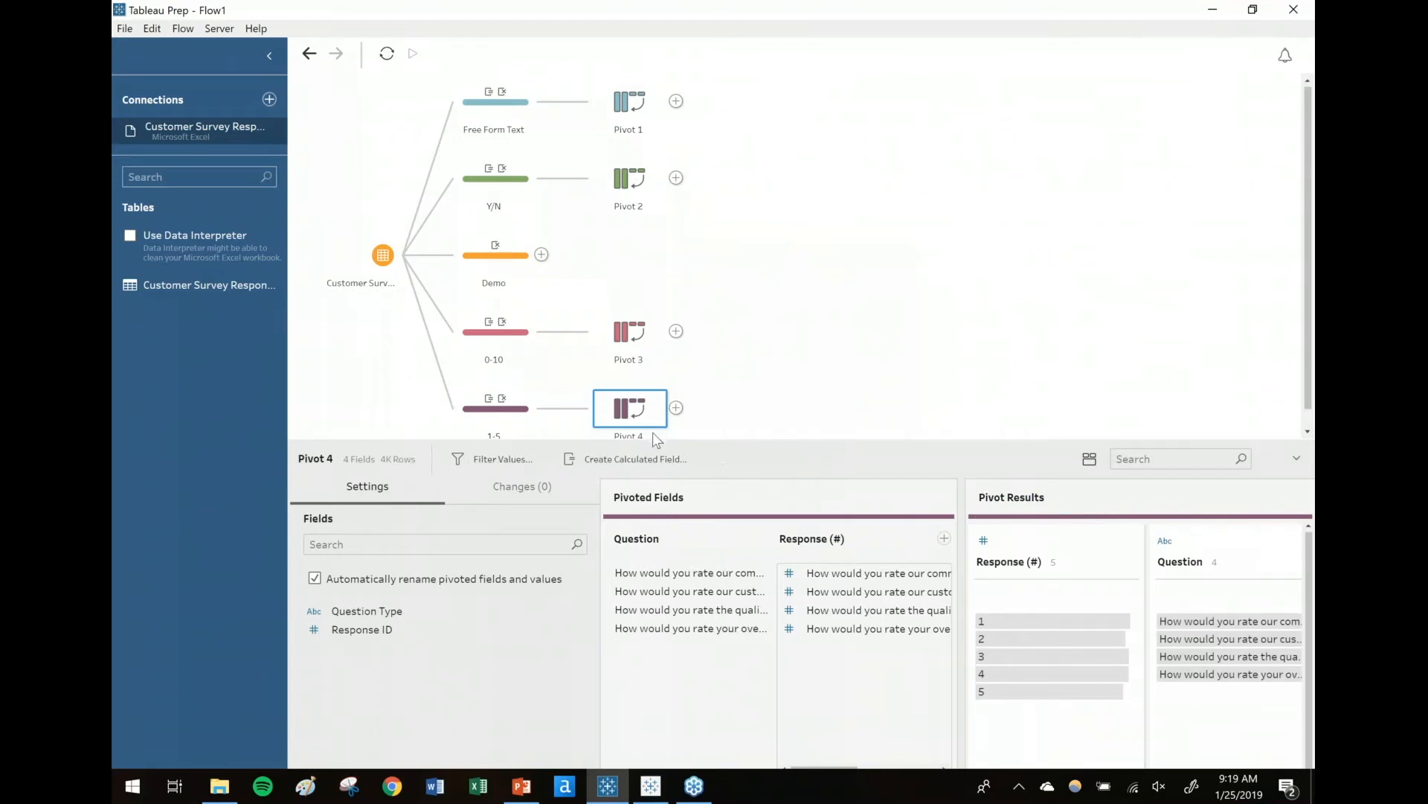
Step: Consult the PowerPoint slide on unioning pivoted branches, and in Tableau Prep union the Y/N pivot with the Free Form Text pivot
key(alt+Tab)
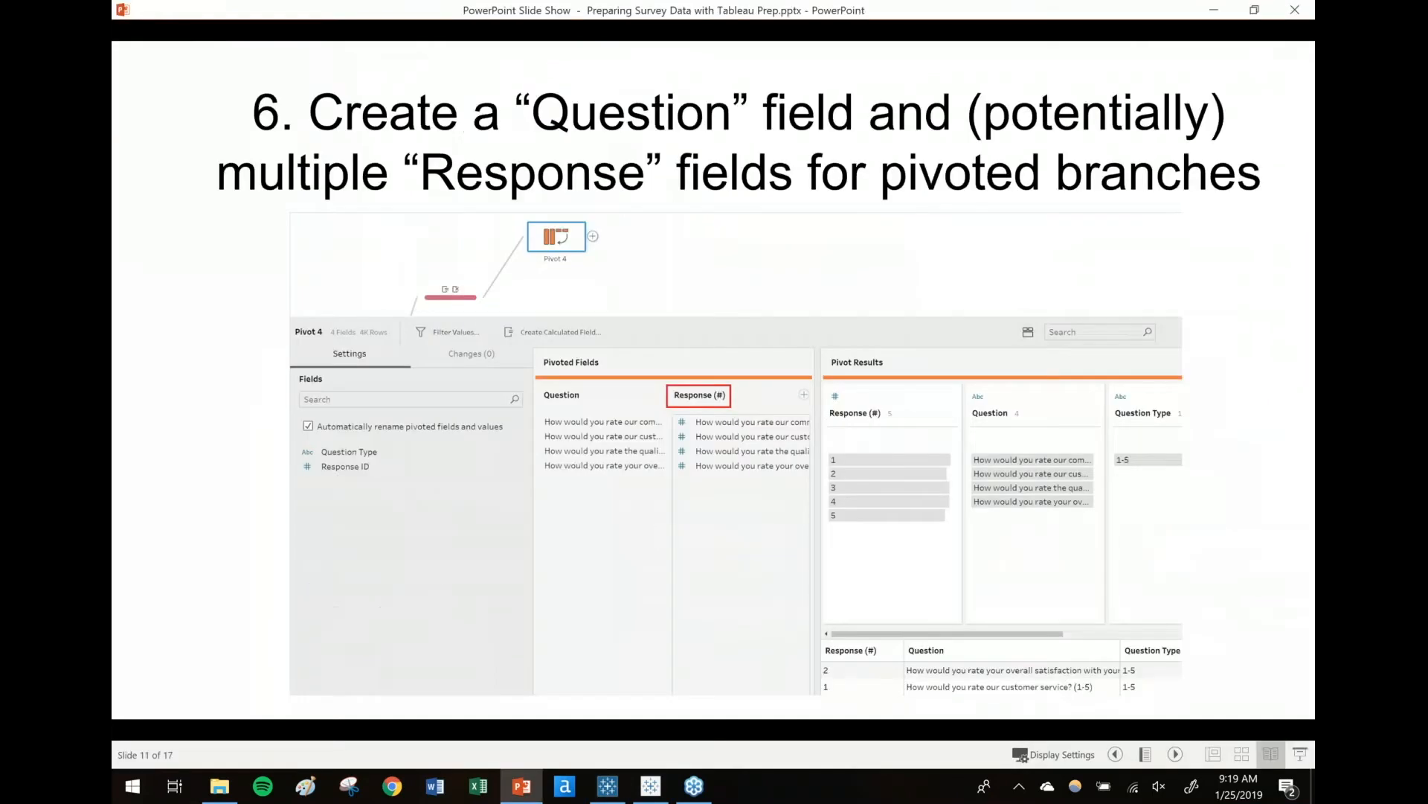
key(Right)
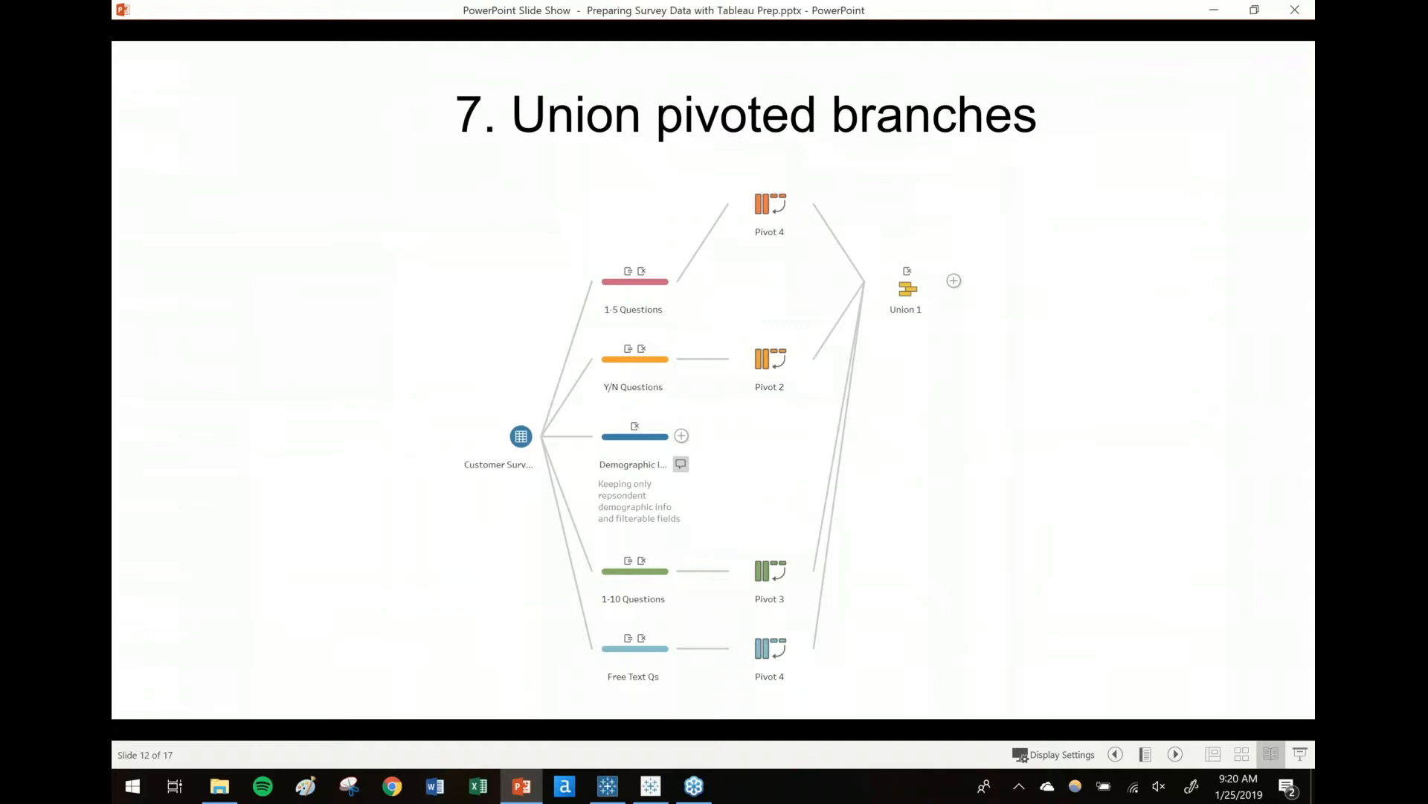
key(alt+Tab)
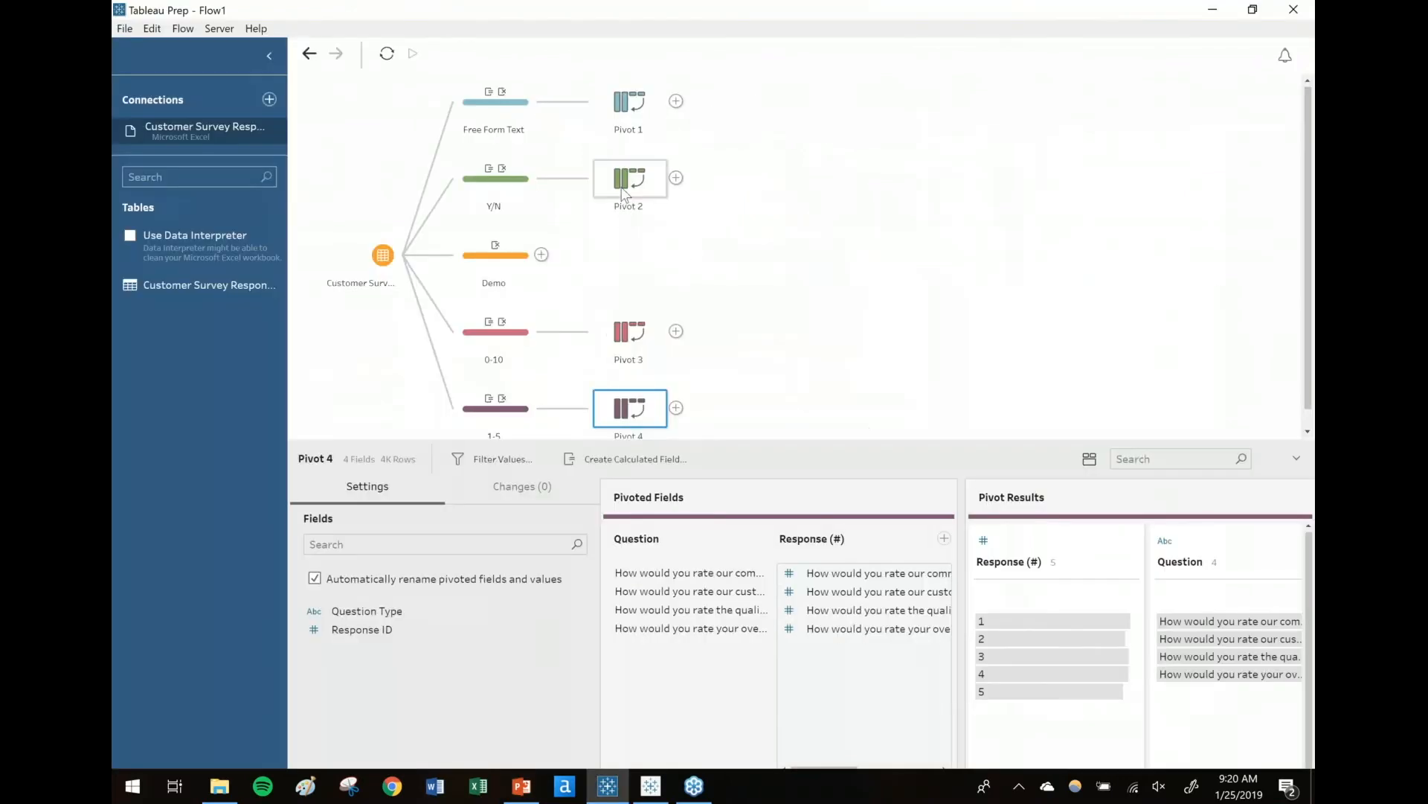
drag(622, 195, 629, 135)
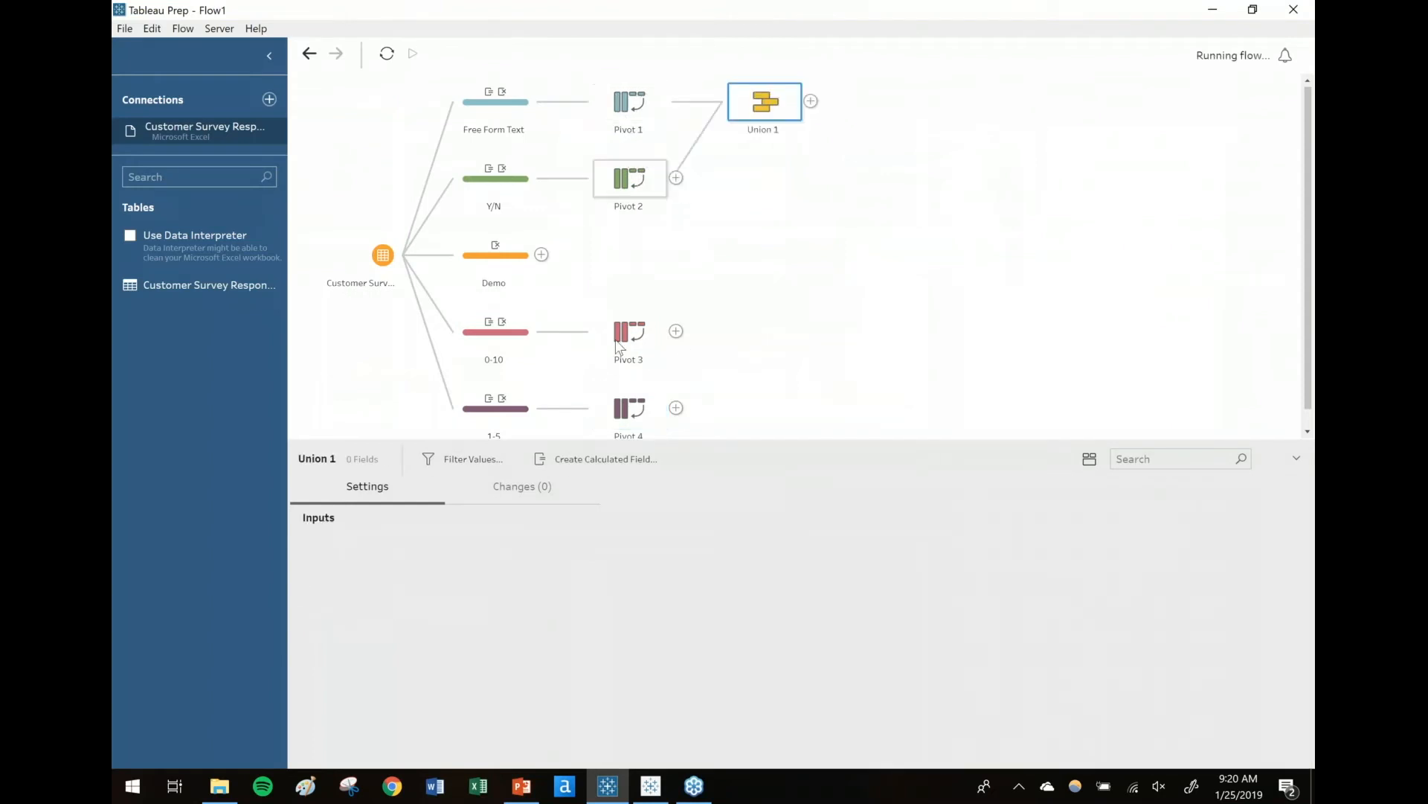
Step: Add the 0-10 and 1-5 pivots to the union and review the unioned fields
drag(665, 337, 717, 102)
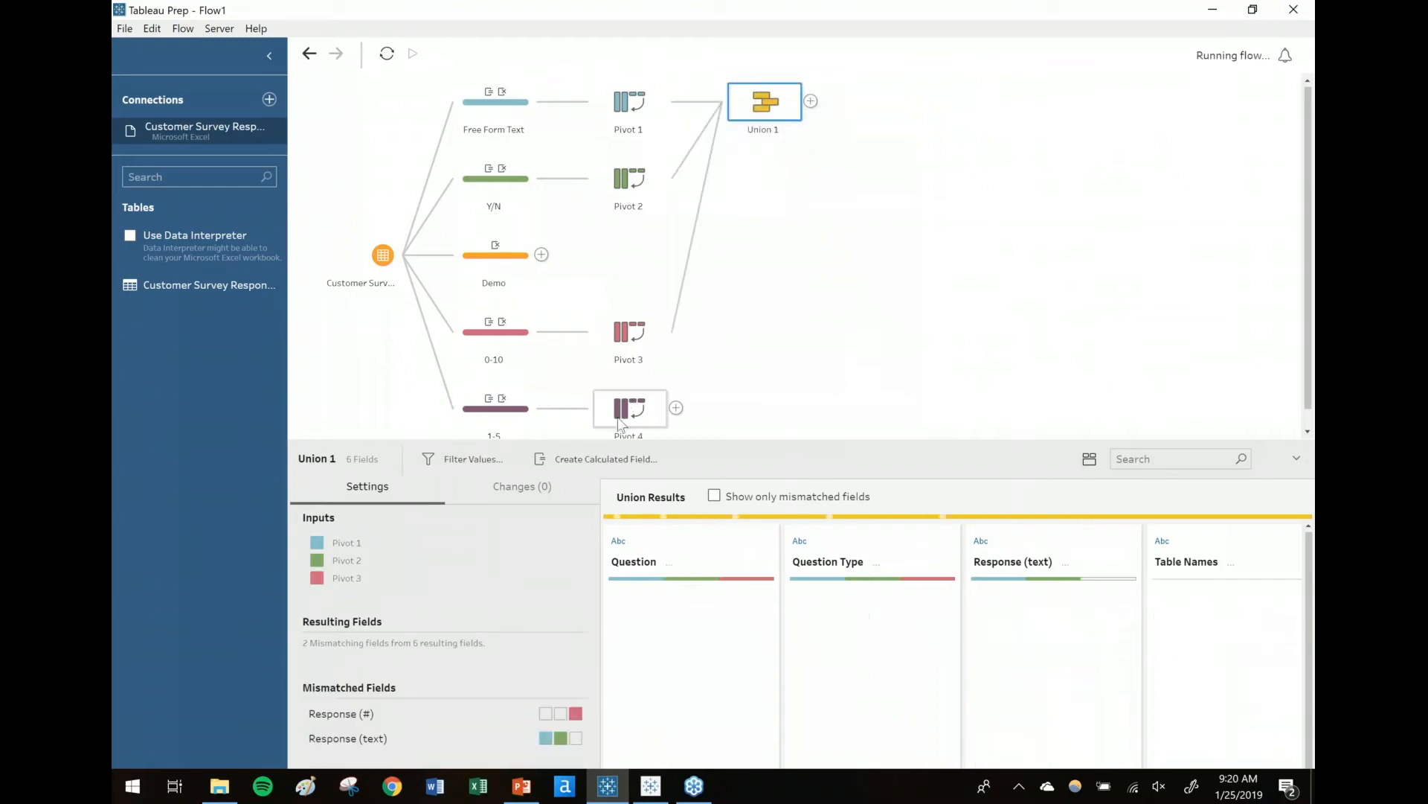
drag(631, 420, 739, 101)
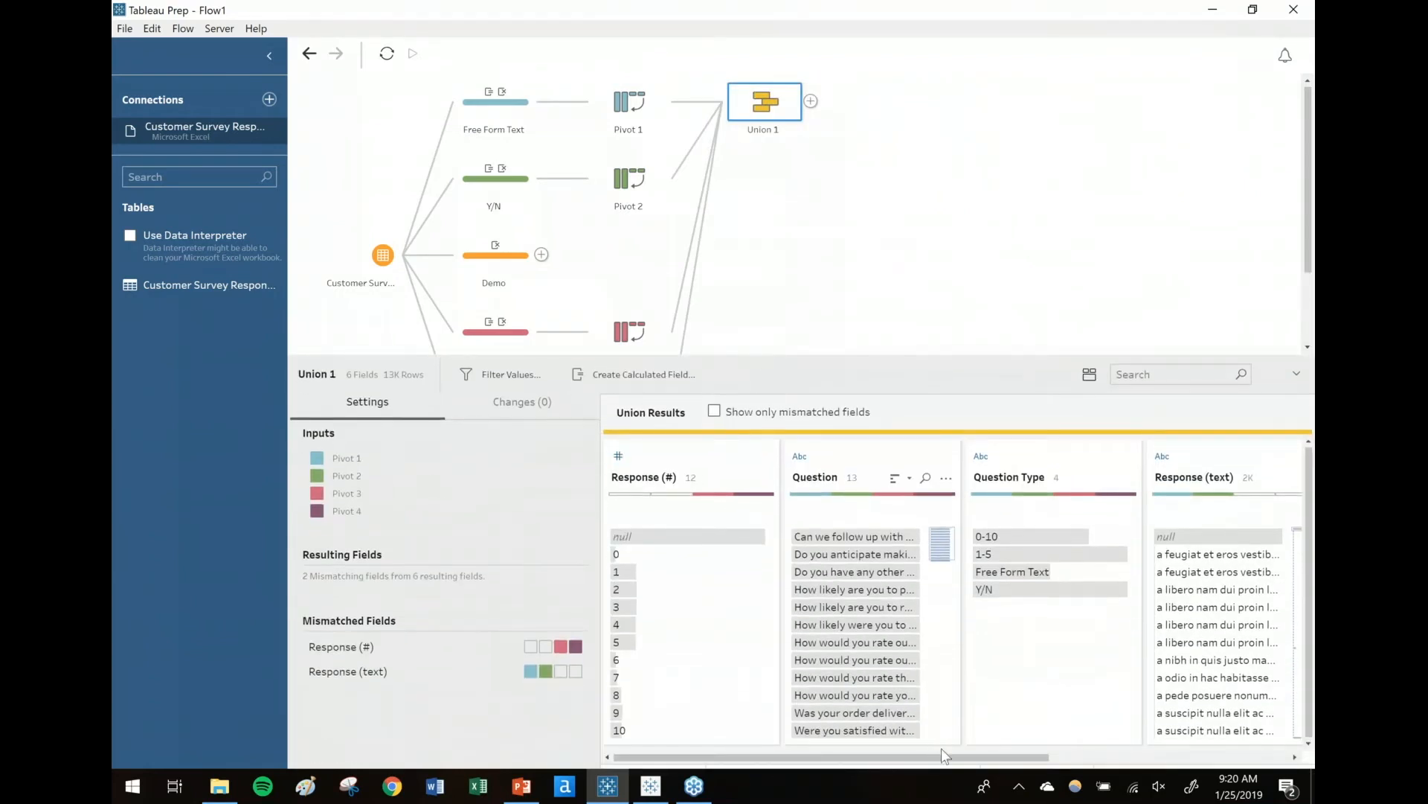
scroll(945, 744, right, 3)
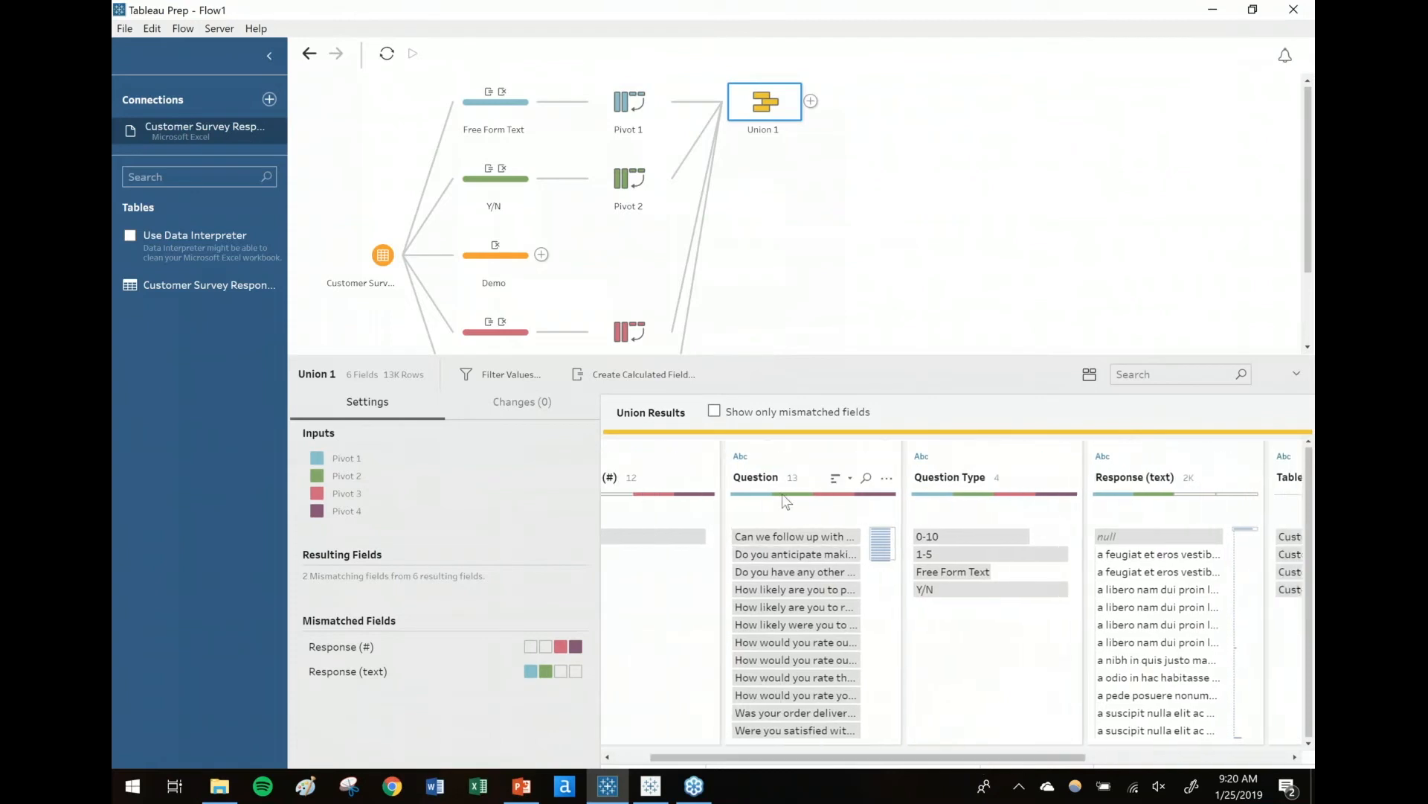
click(765, 482)
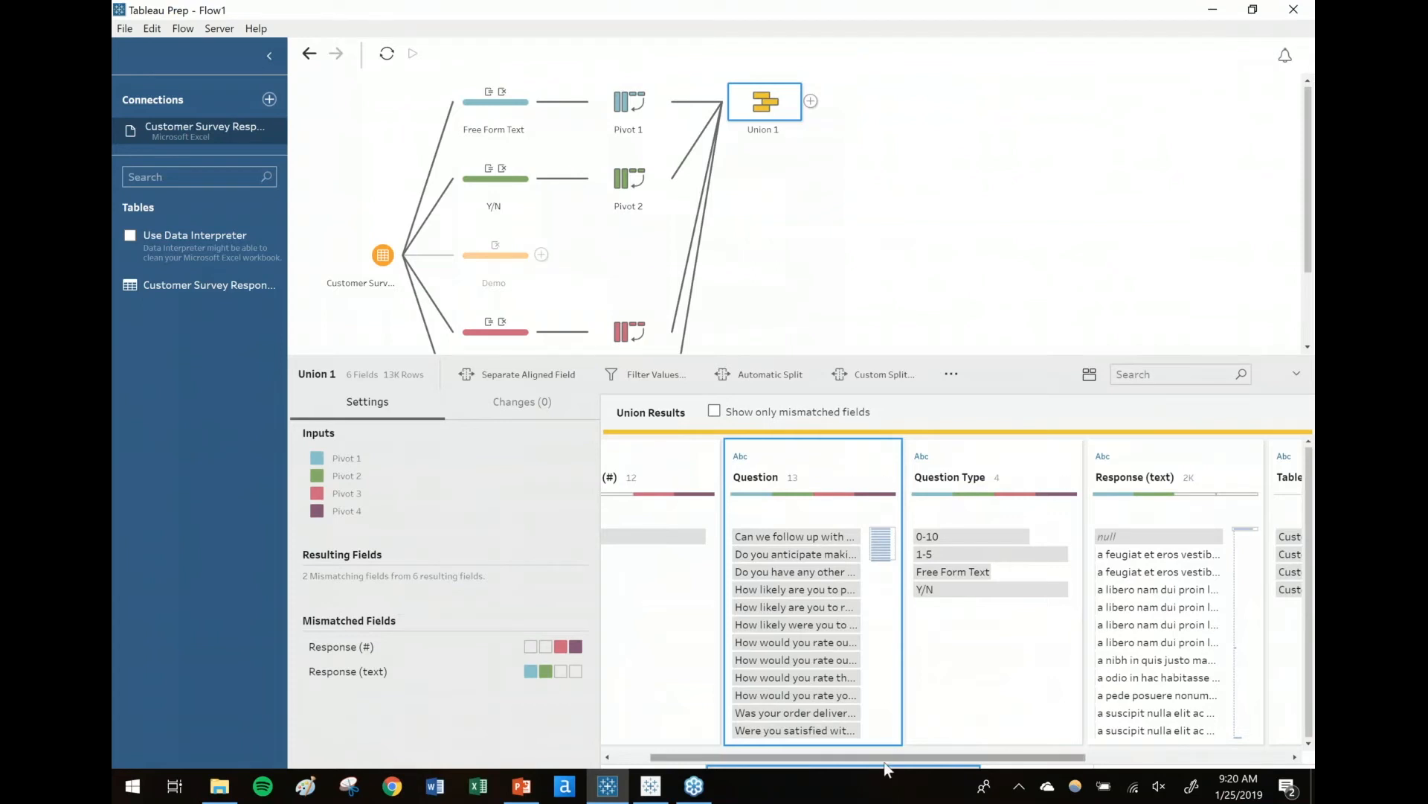
scroll(884, 759, left, 2)
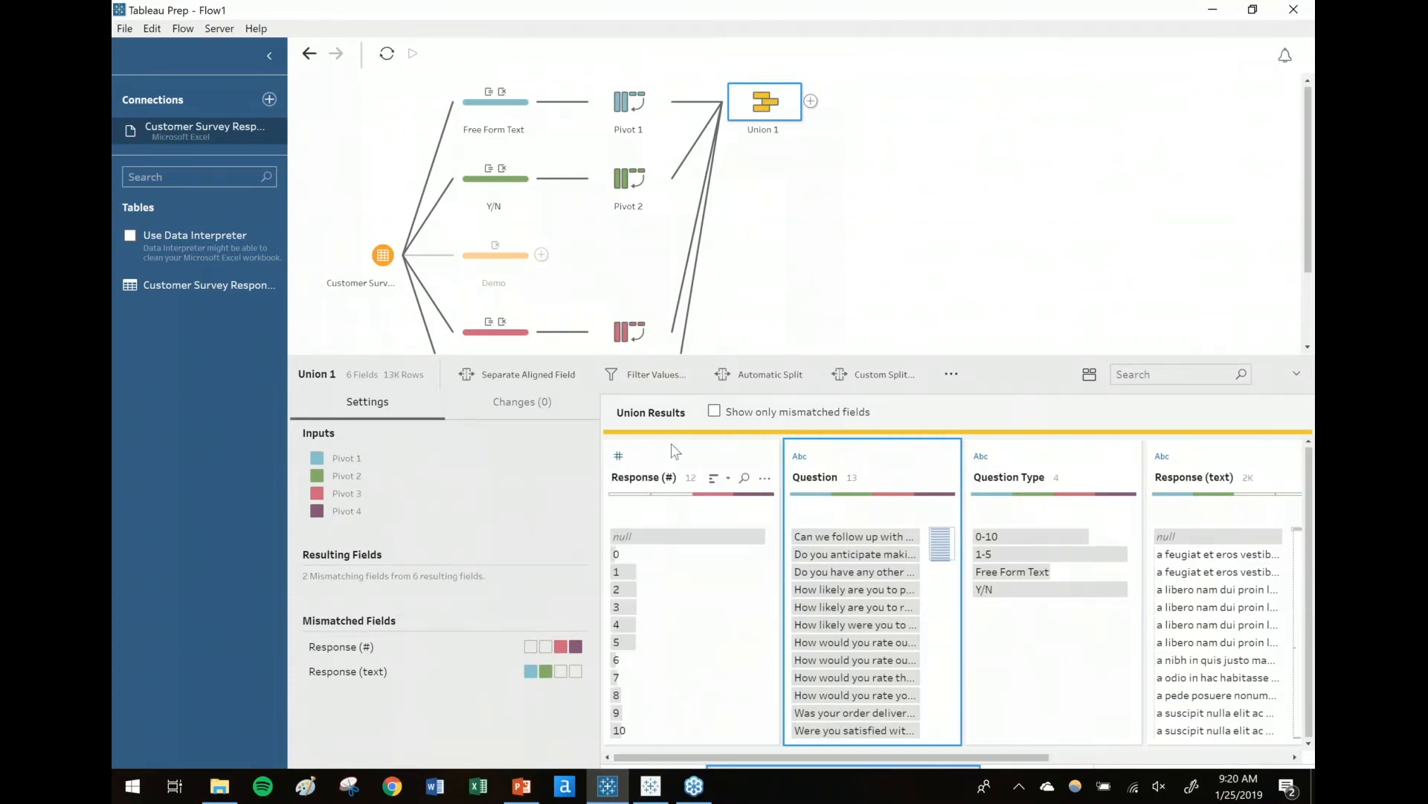
drag(938, 761, 1144, 759)
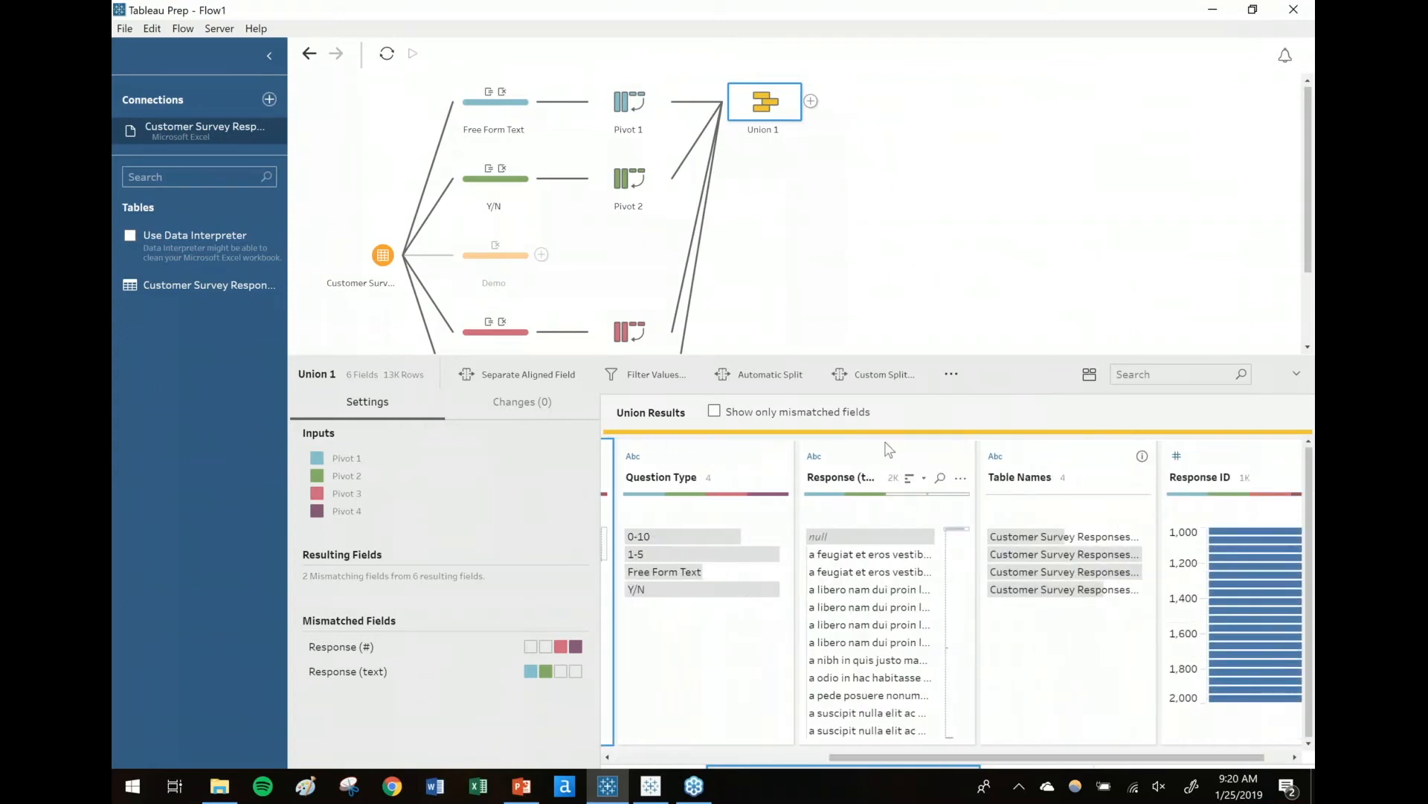
drag(954, 355, 958, 440)
click(902, 318)
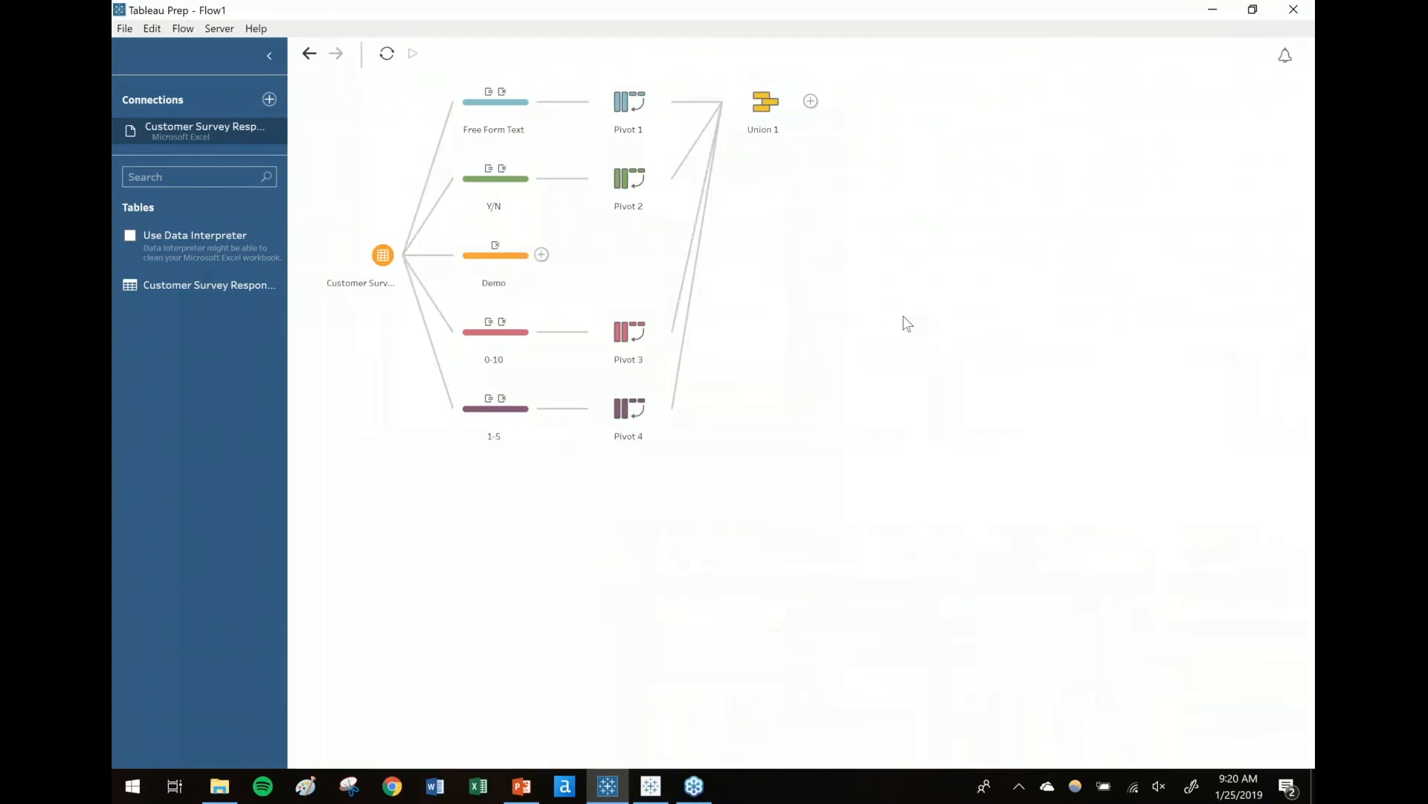
Step: Consult the PowerPoint slide on joining the demographic branch, and in Tableau Prep join the Demo branch to the union
key(alt+Tab)
key(Right)
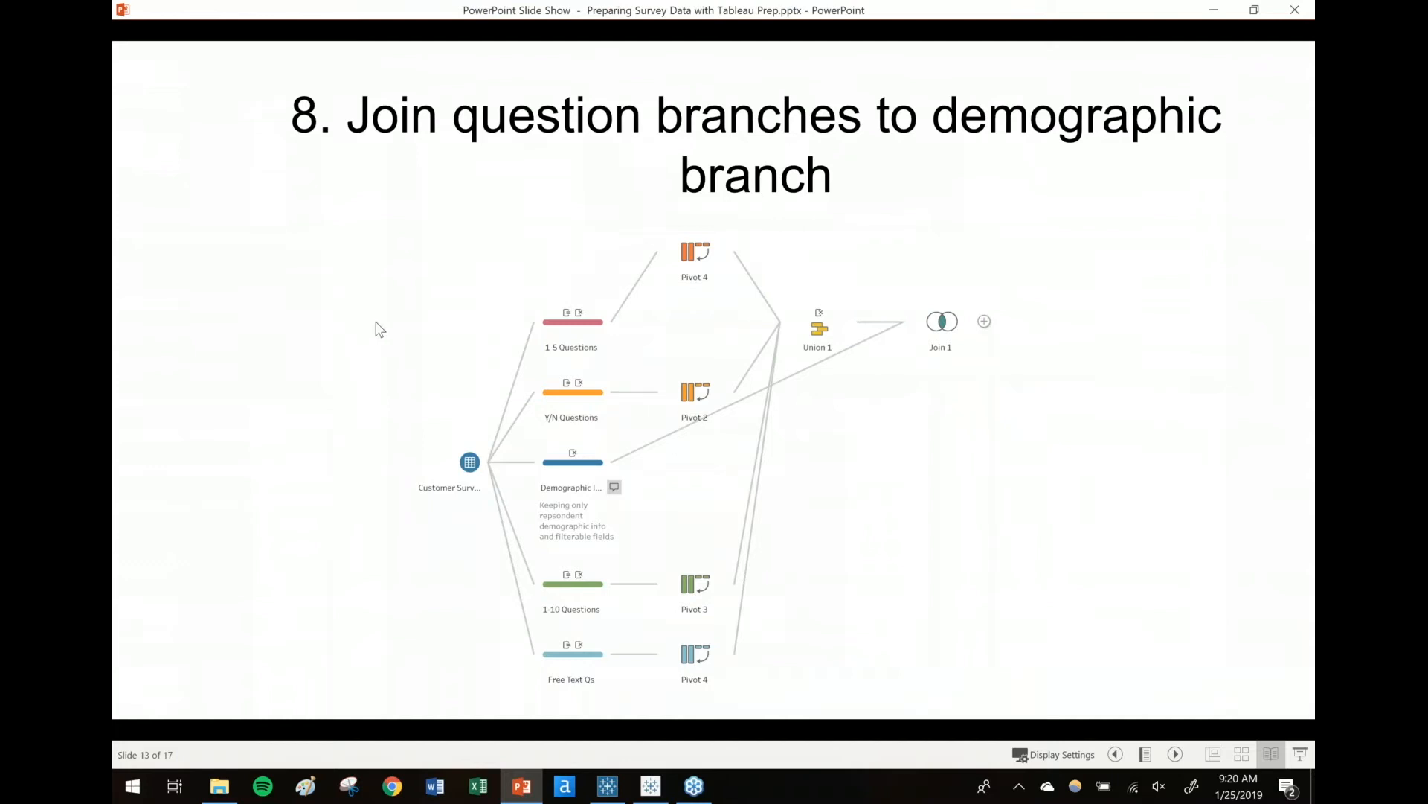
key(alt+Tab)
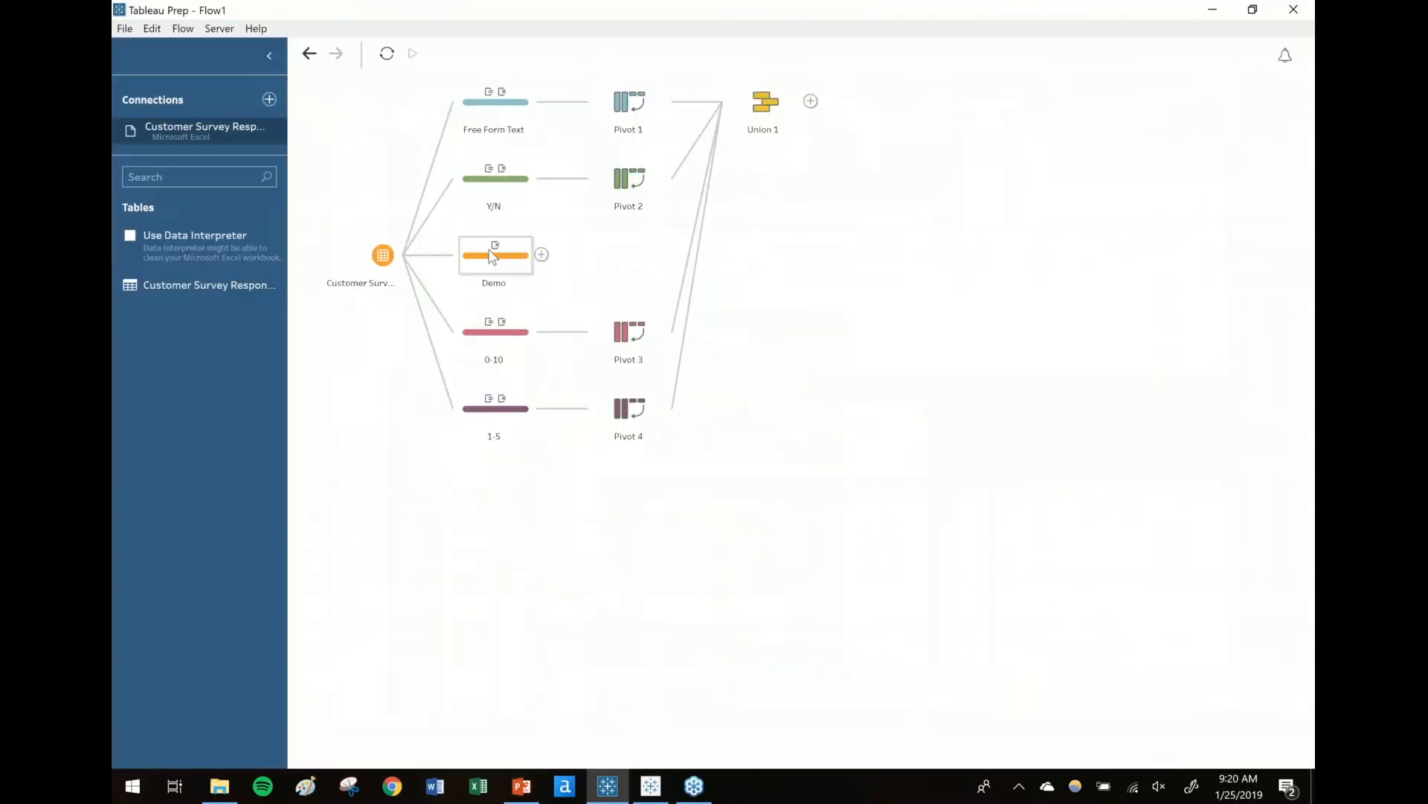
drag(491, 252, 820, 112)
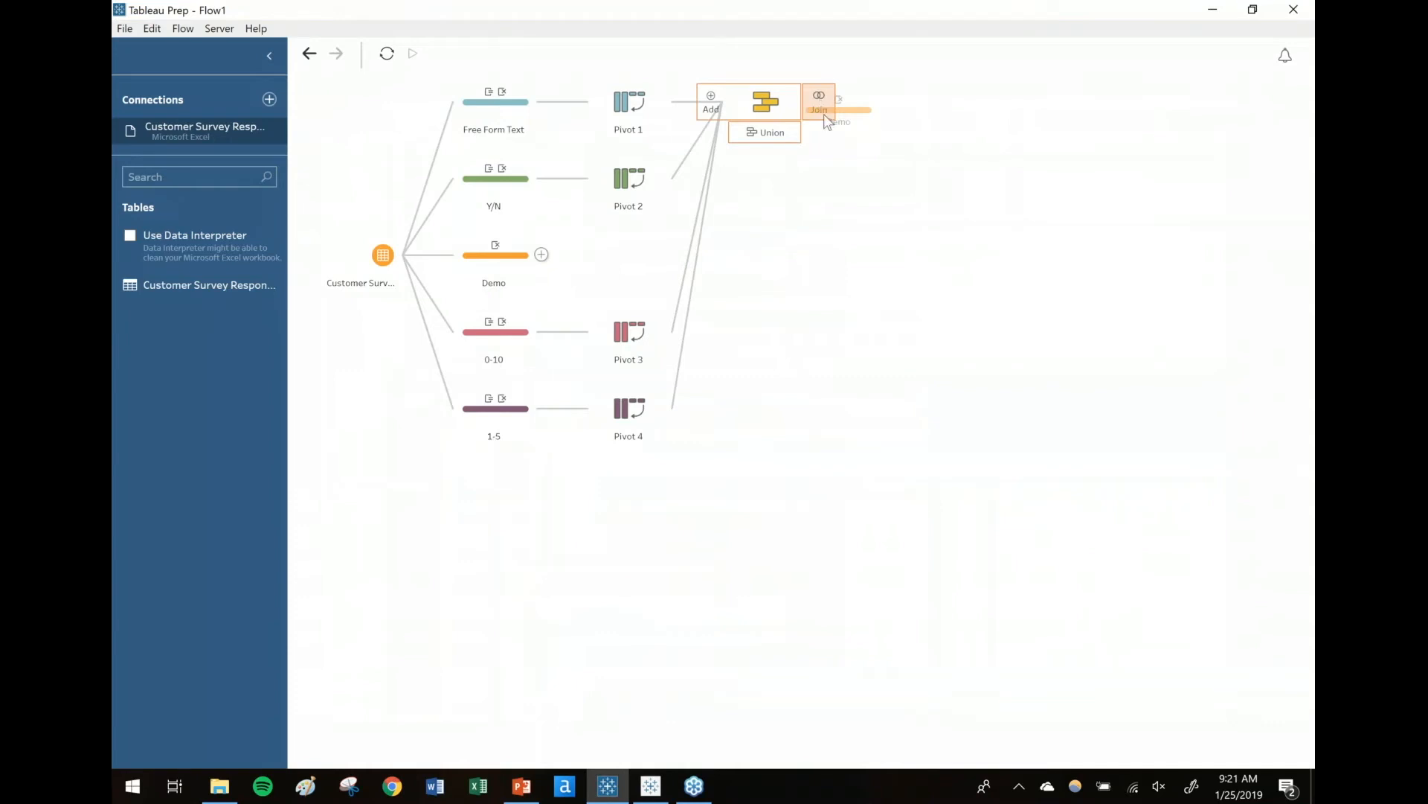
drag(833, 143, 834, 142)
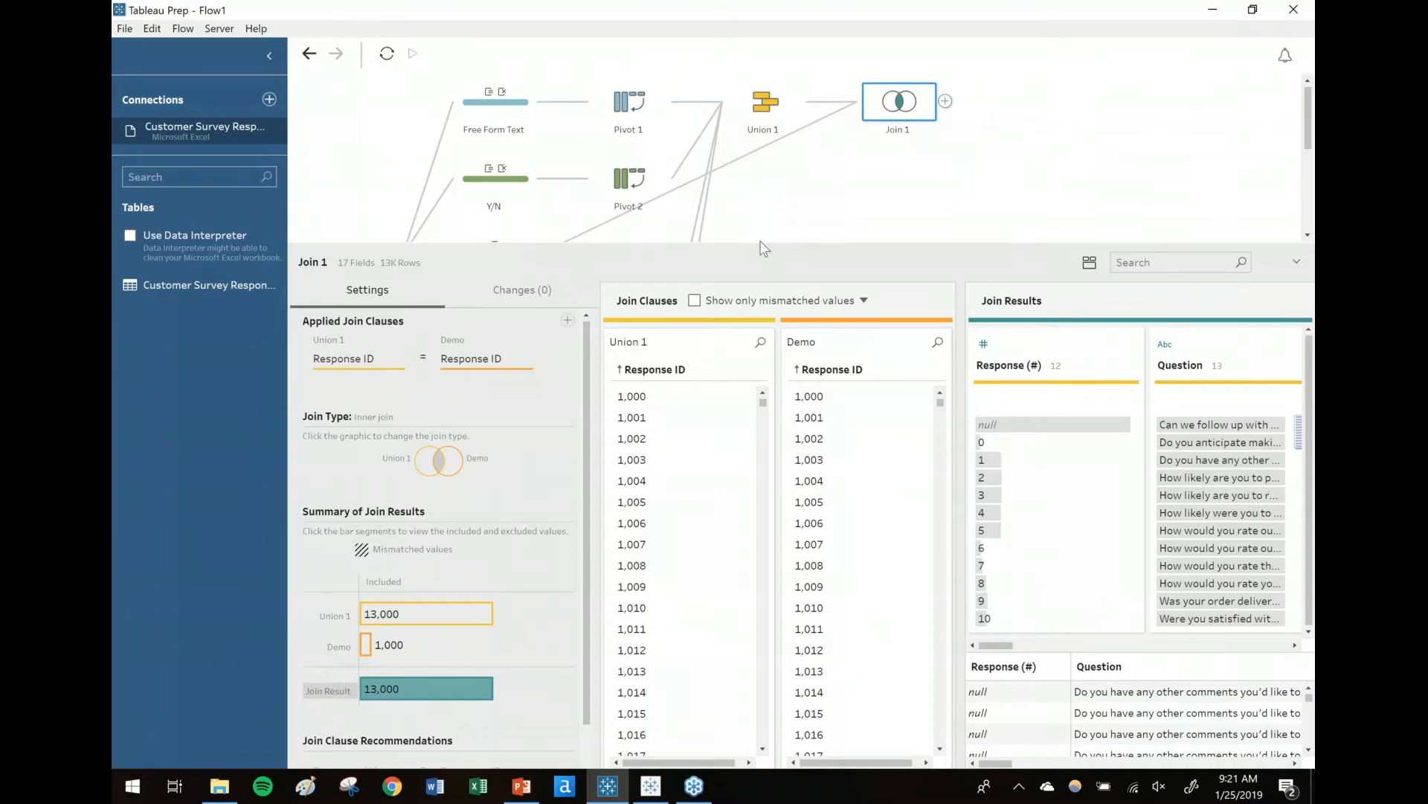
drag(763, 248, 805, 428)
Step: Check the PowerPoint slide on cleaning and output, and in Tableau Prep add a cleaning step after the join that removes Response ID-1
key(alt+Tab)
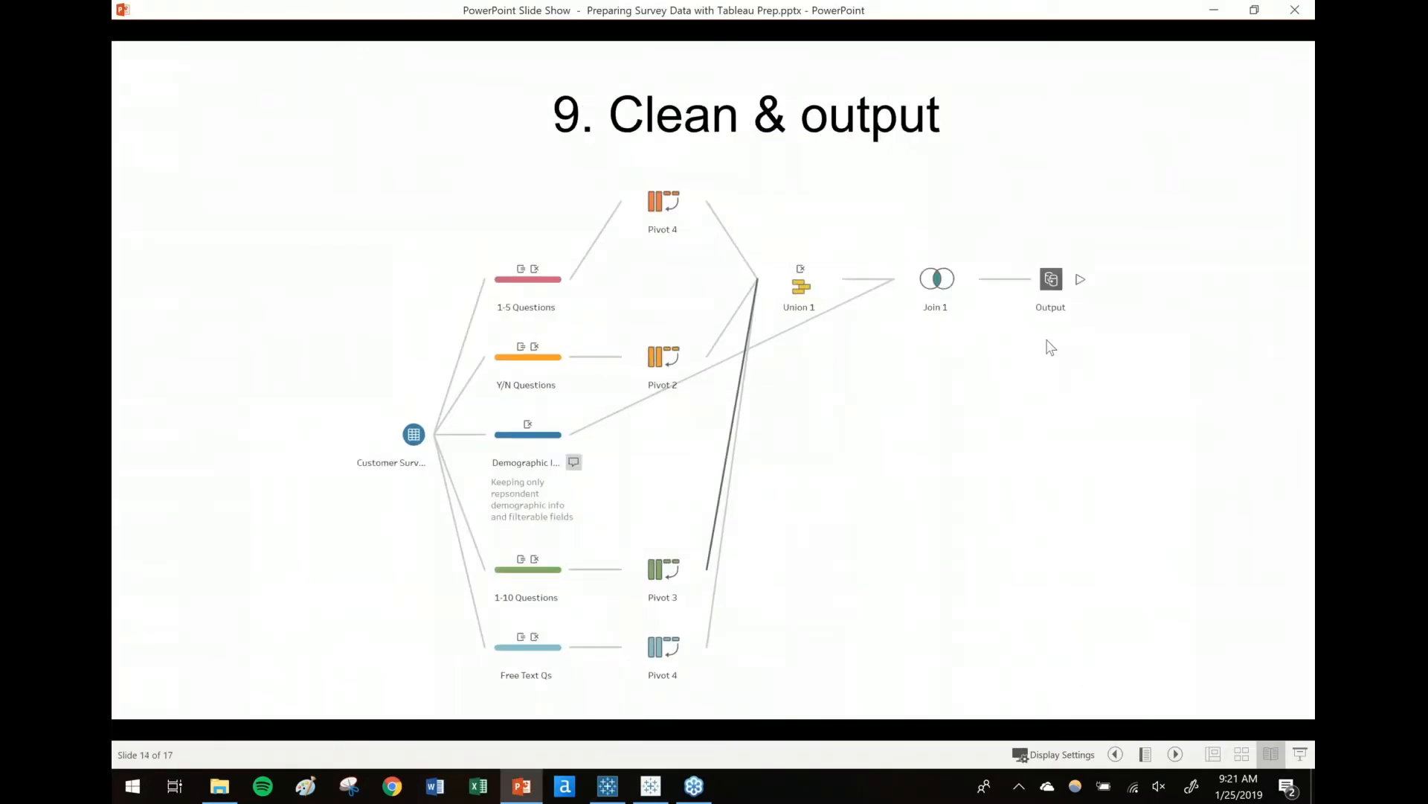
key(alt+Tab)
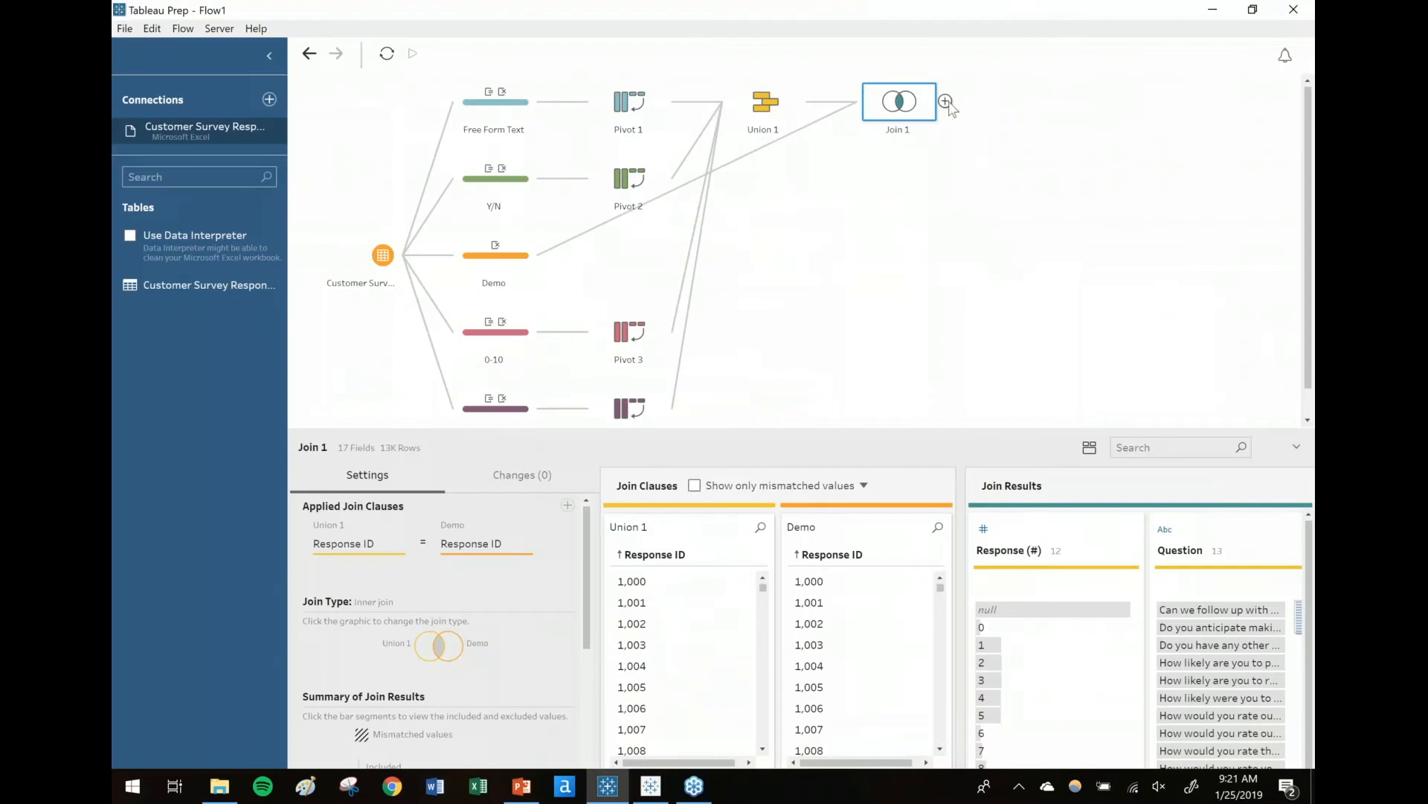
click(946, 102)
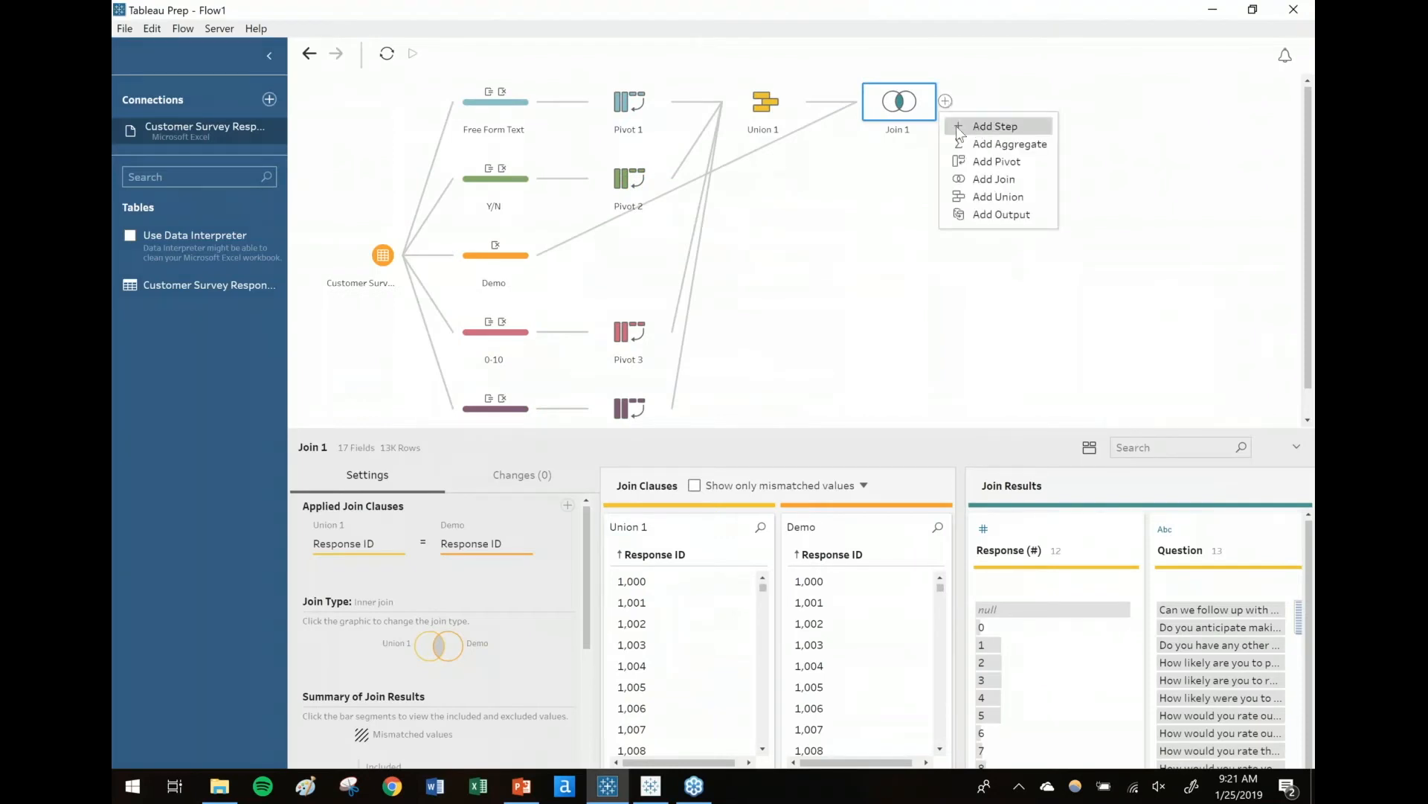
click(976, 126)
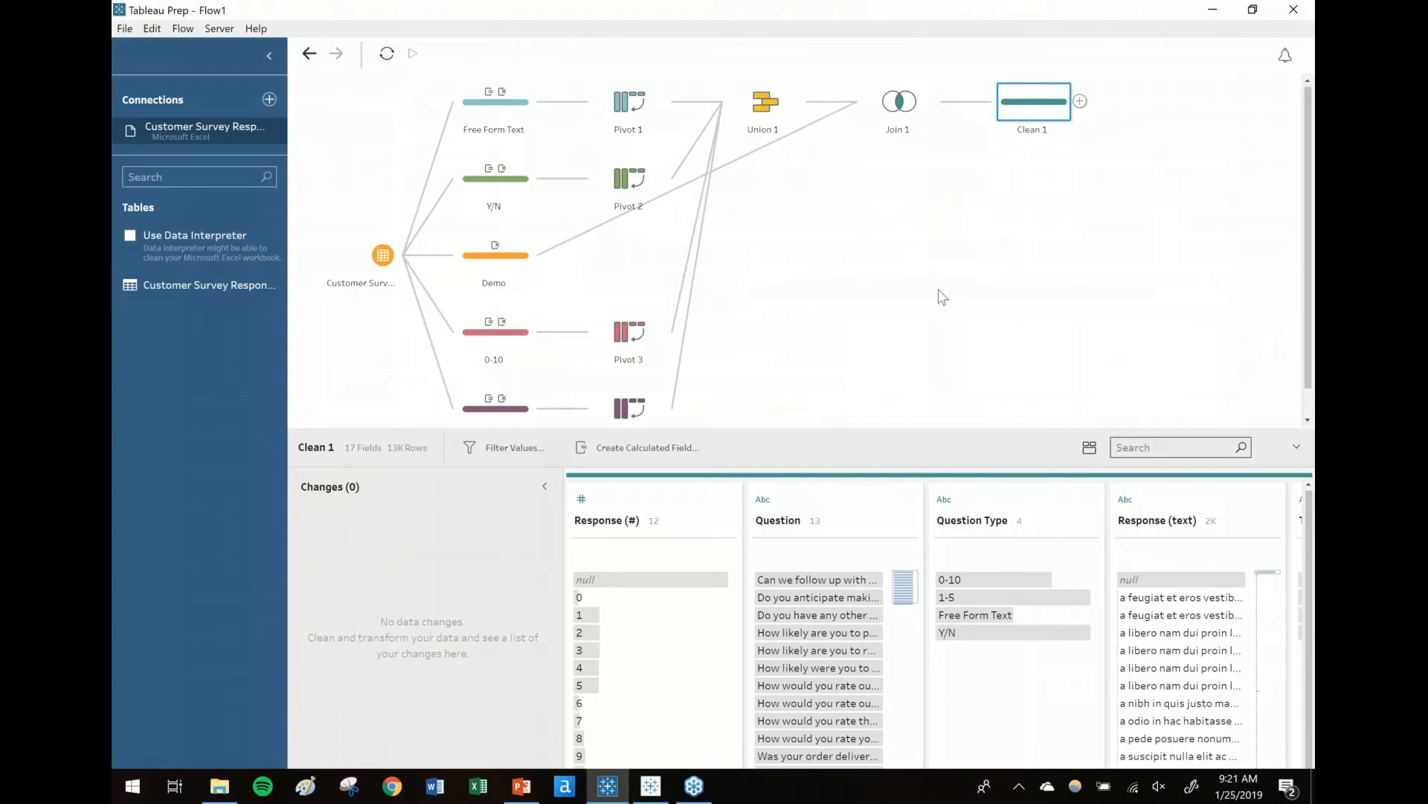
text(1)
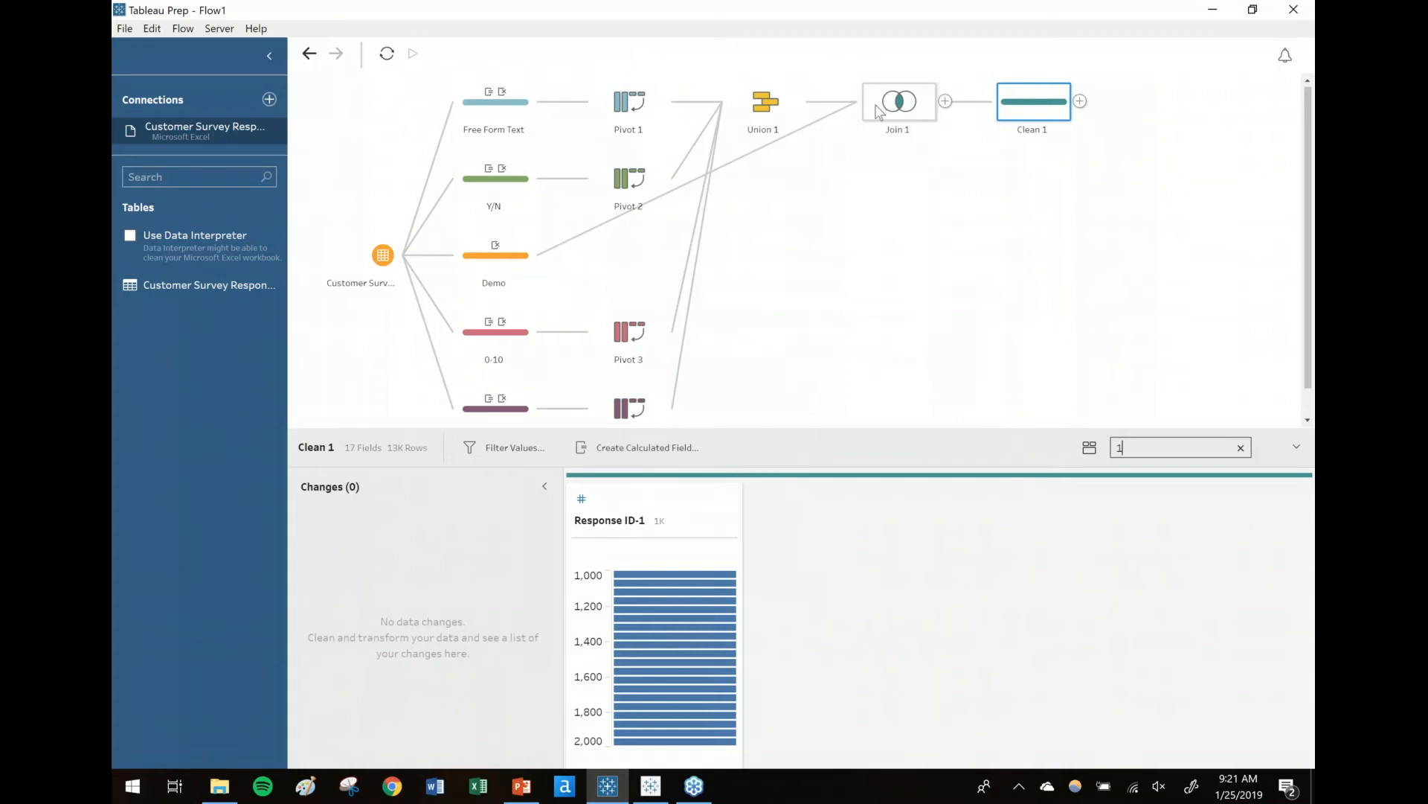
right_click(638, 501)
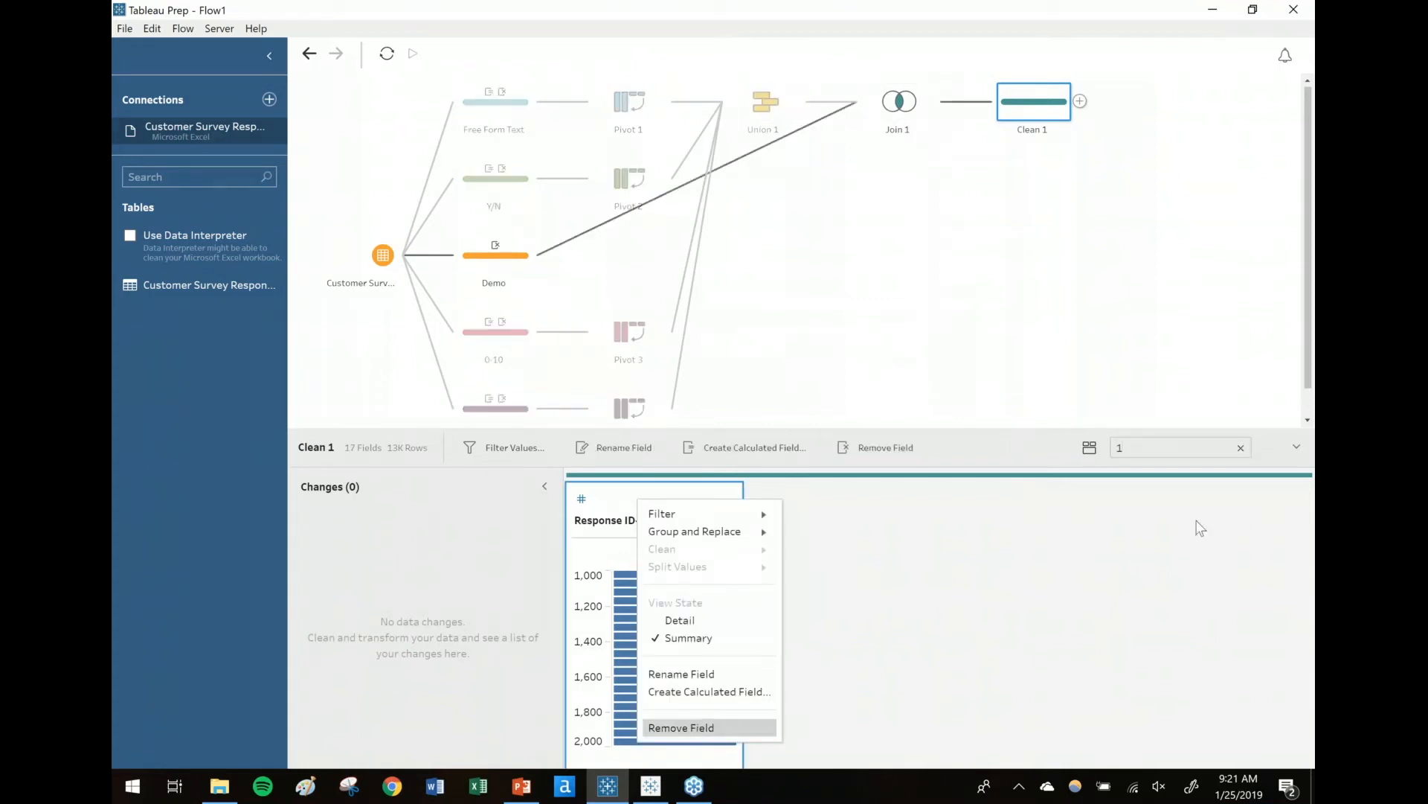
click(695, 726)
click(1240, 448)
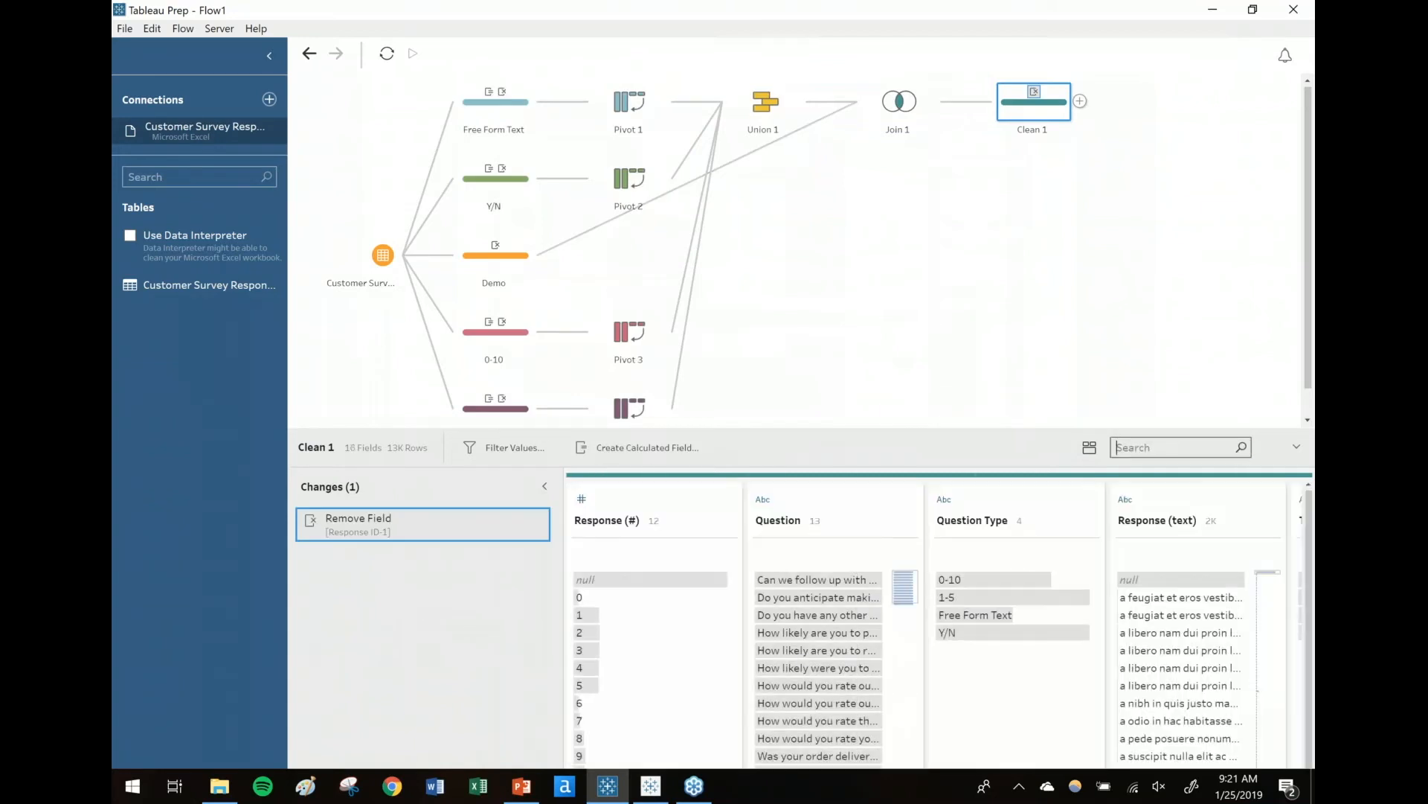
Step: Inspect the full values of the Table Names field and remove that field in the cleaning step
drag(893, 428, 881, 325)
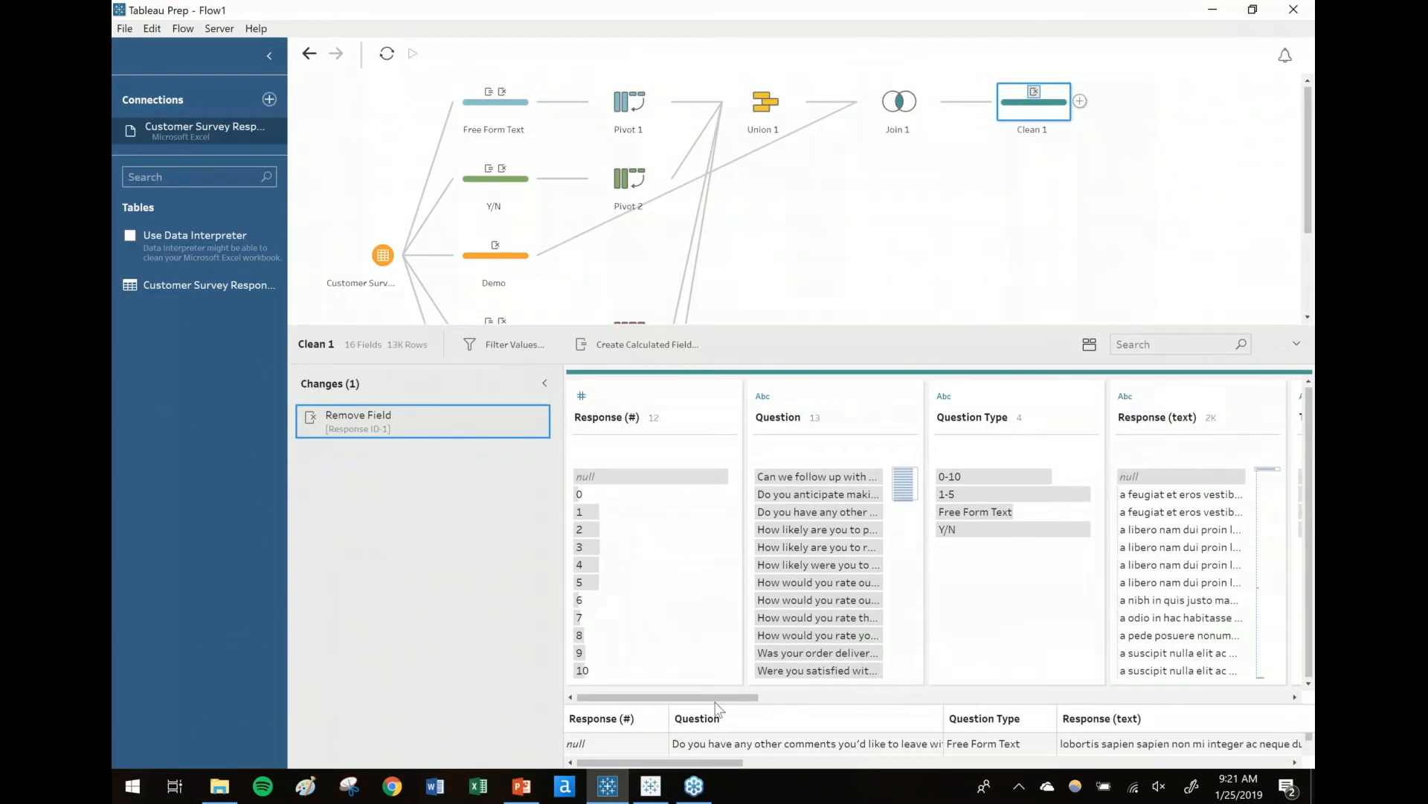
drag(744, 697, 873, 686)
click(747, 477)
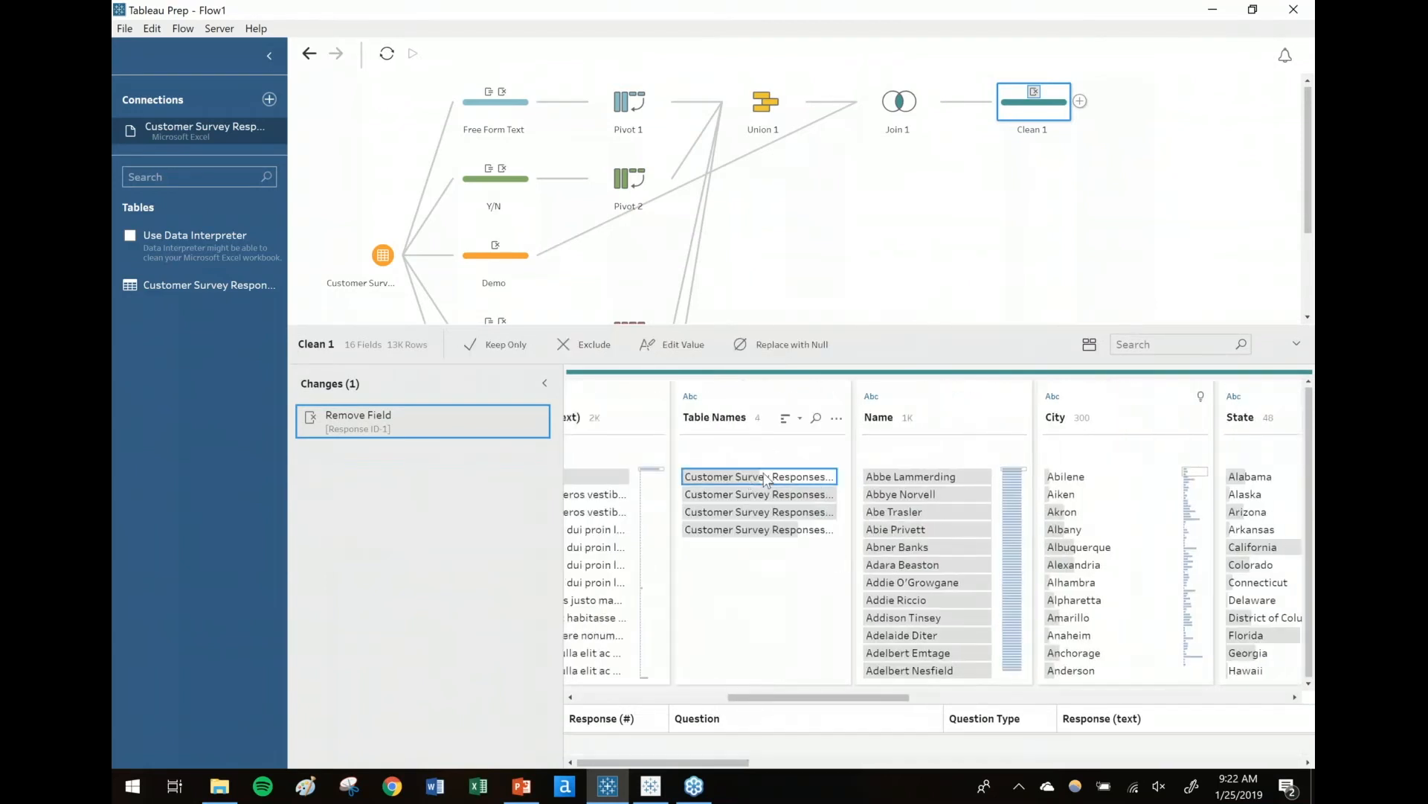
drag(855, 419, 1020, 425)
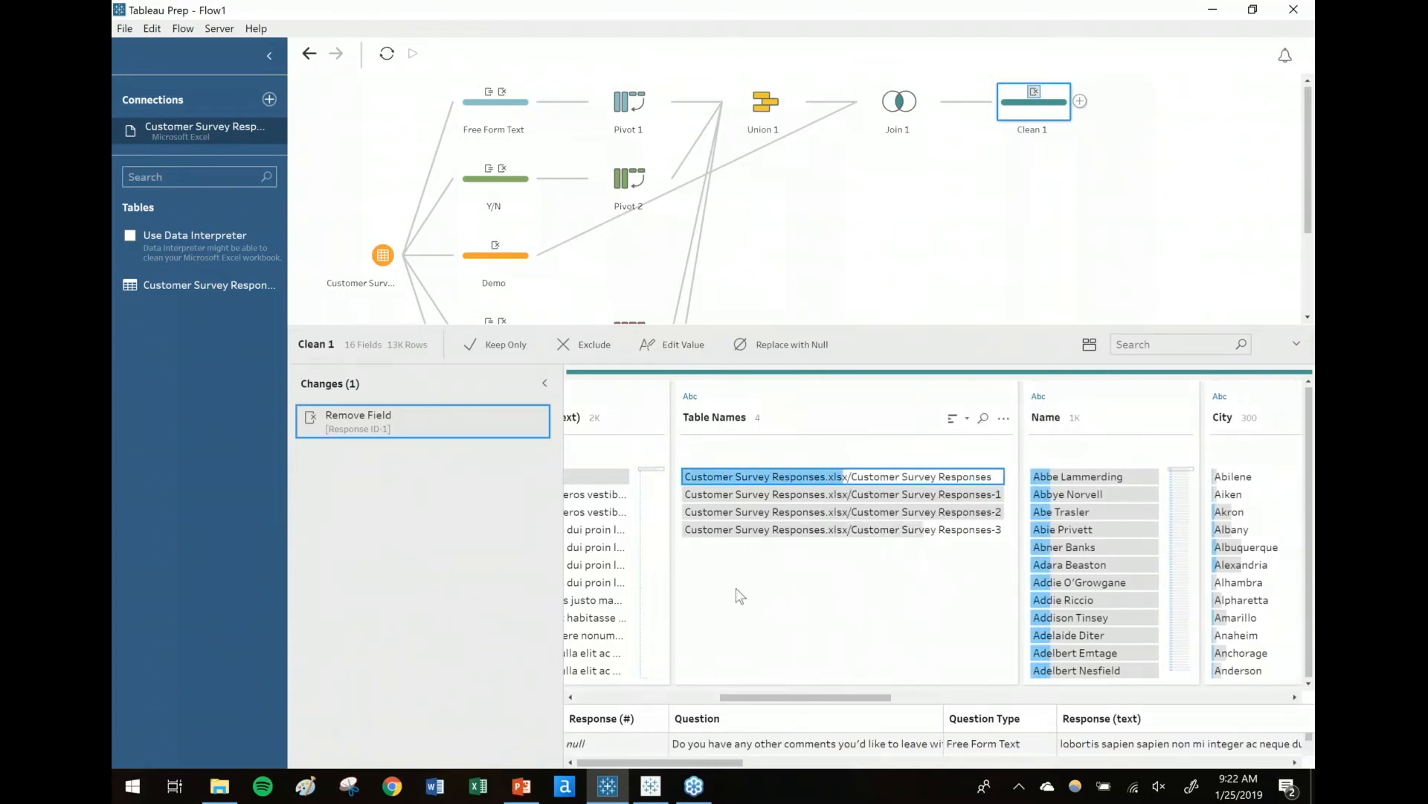
drag(753, 699, 939, 704)
scroll(826, 707, right, 6)
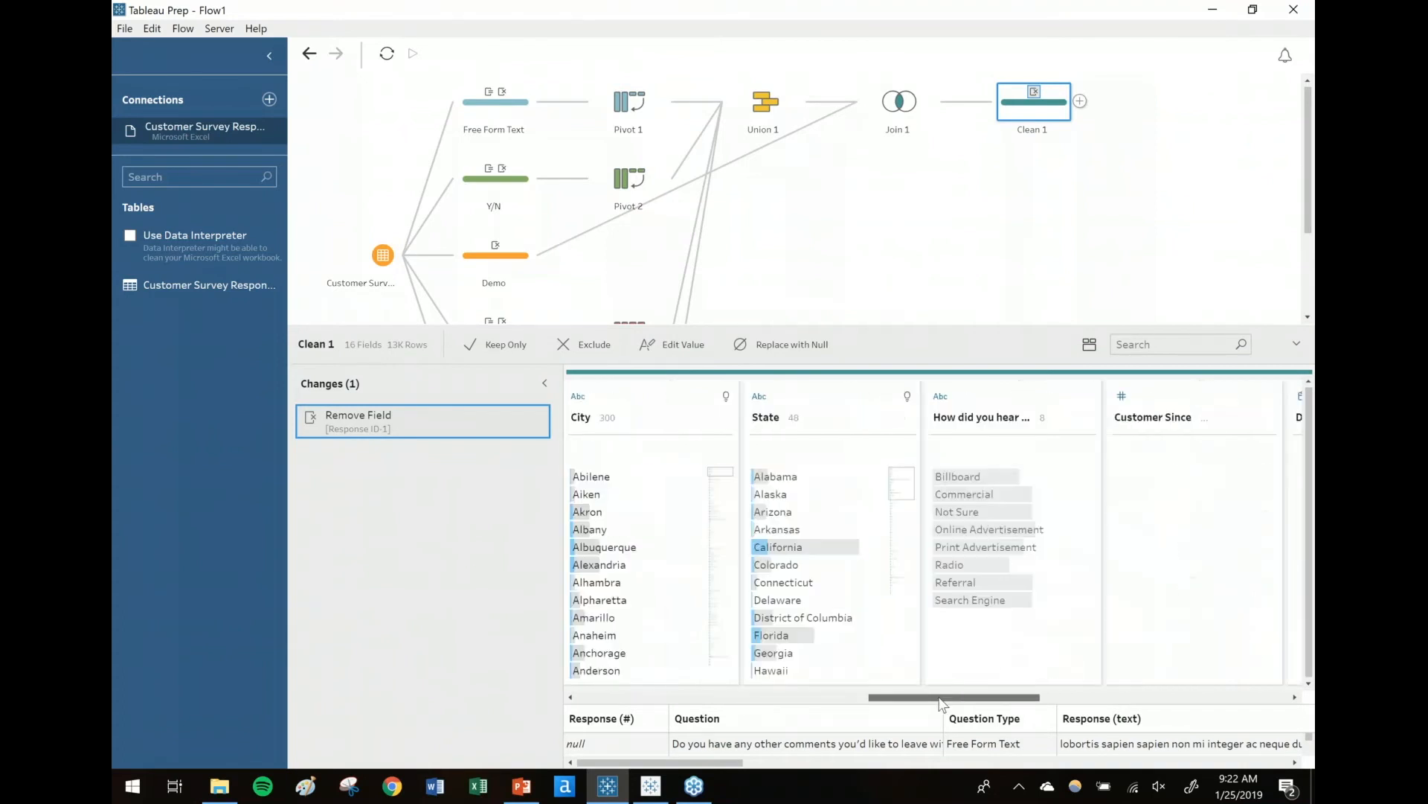
scroll(785, 693, left, 6)
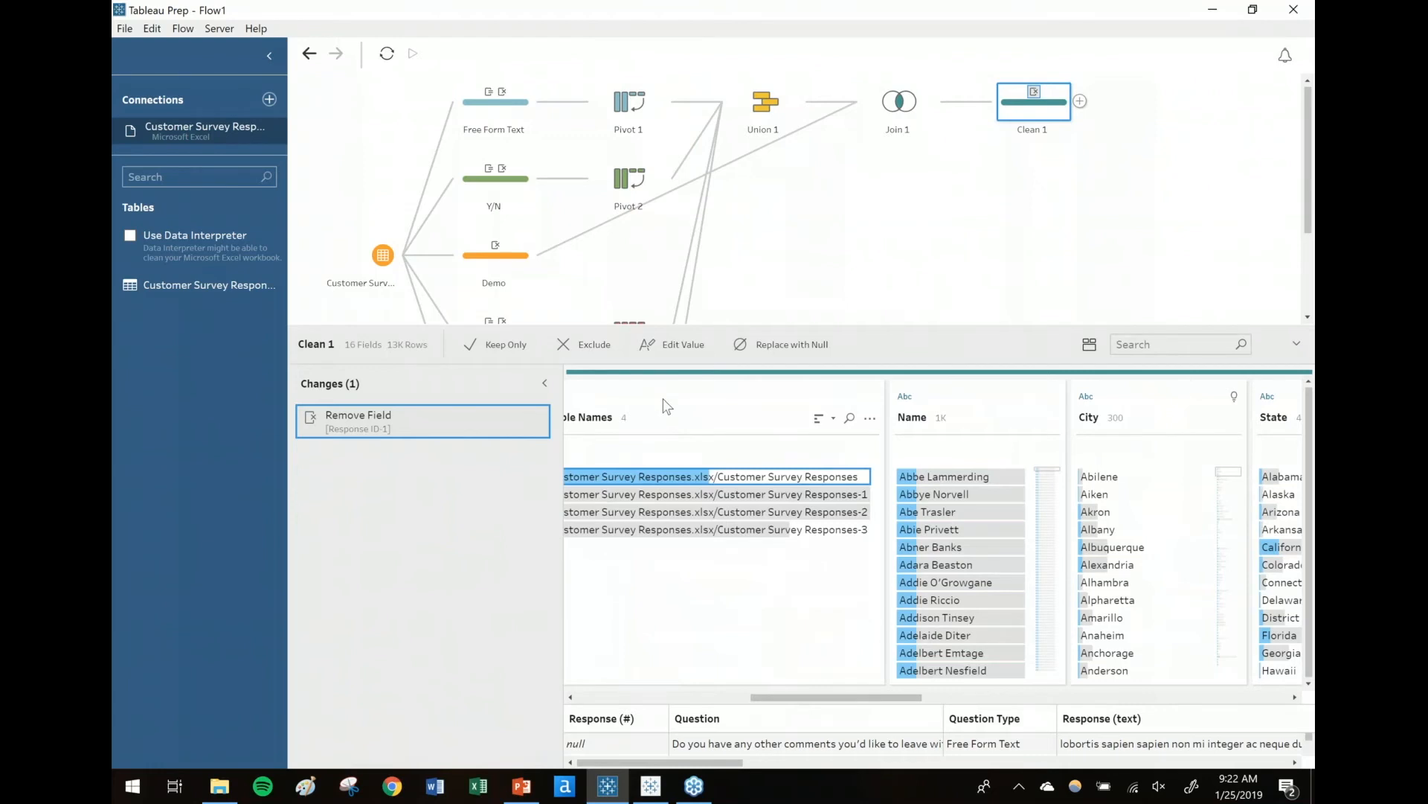
right_click(667, 405)
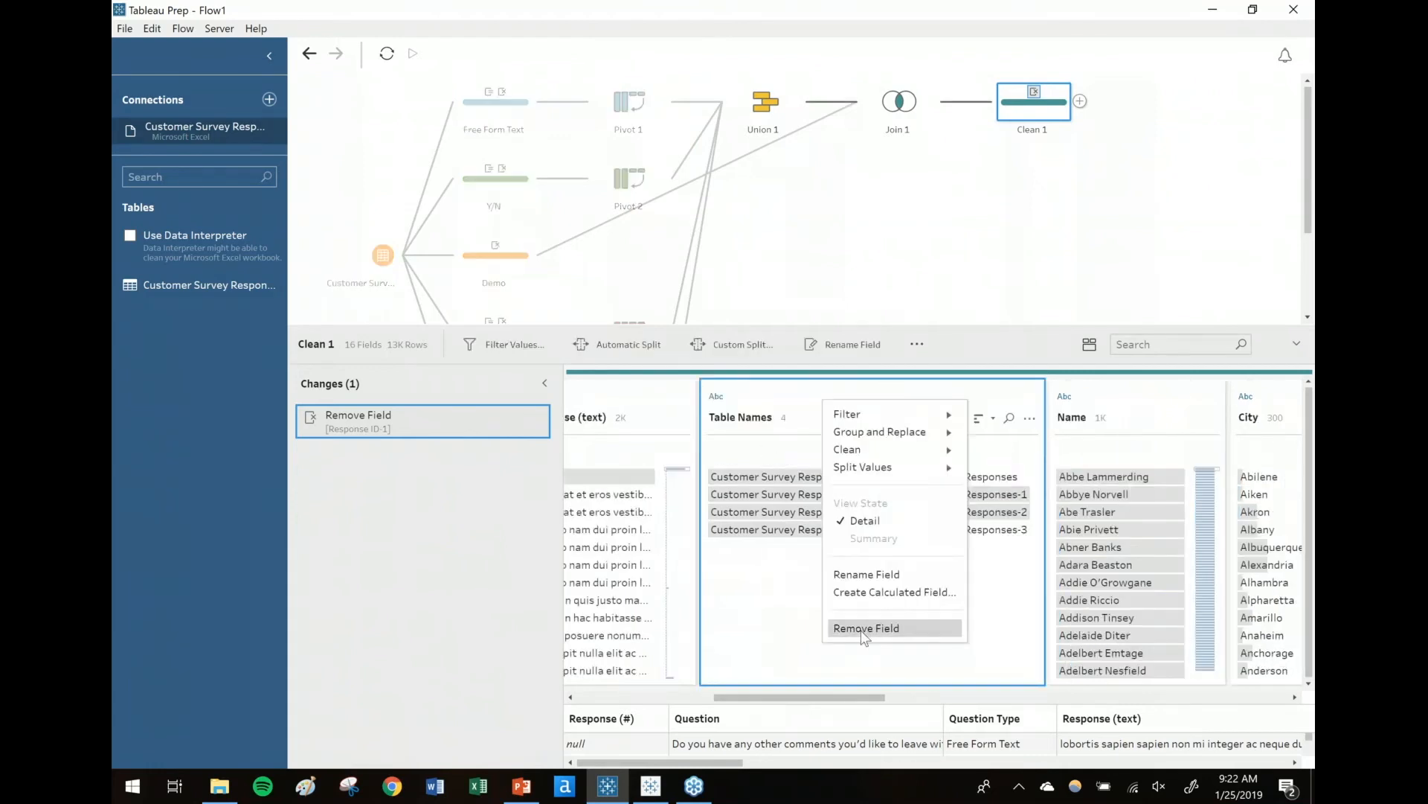
click(863, 628)
click(955, 227)
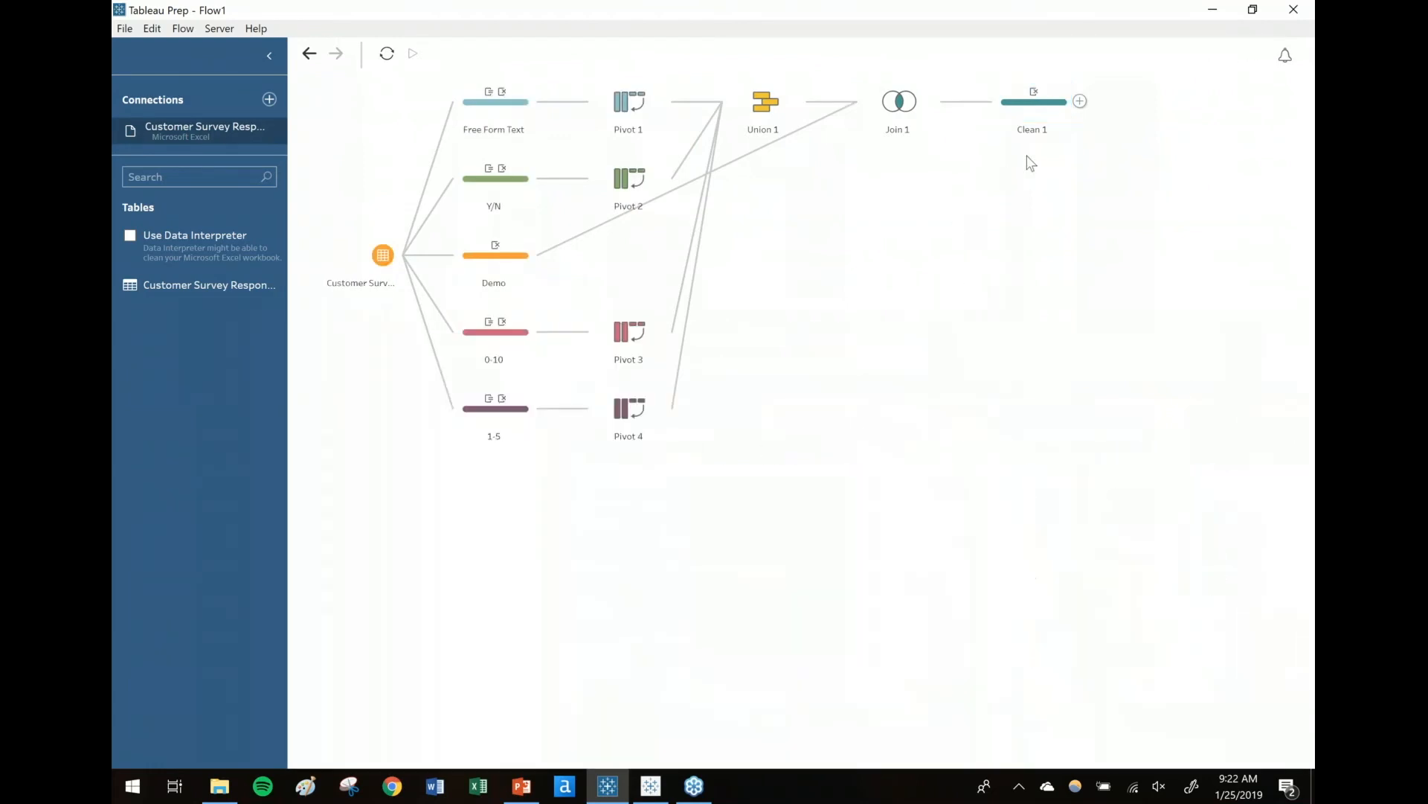
Step: Add an output after the cleaning step, saved to the Desktop as a .hyper extract named Survey Output, and run the flow
click(1080, 101)
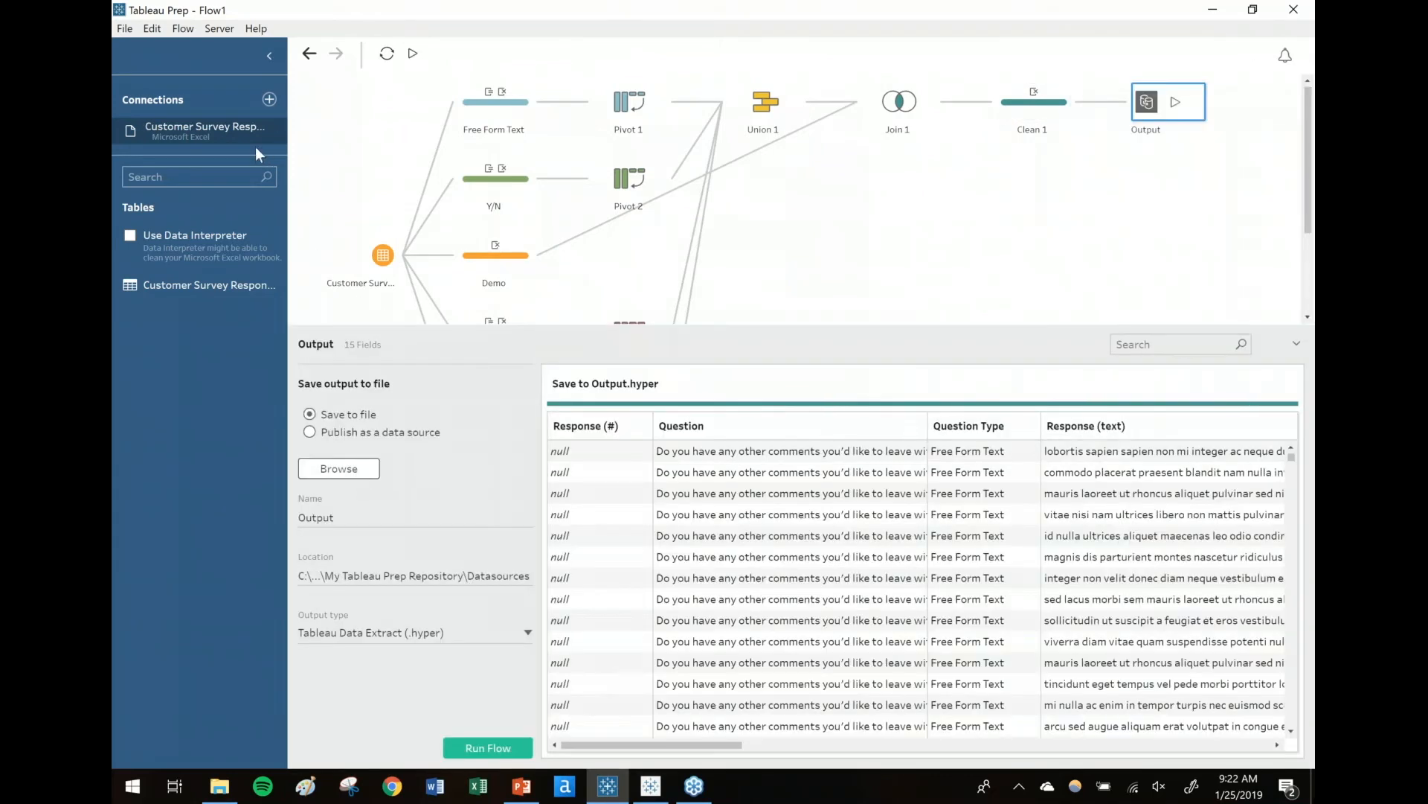
click(181, 148)
click(388, 611)
text(Suvey)
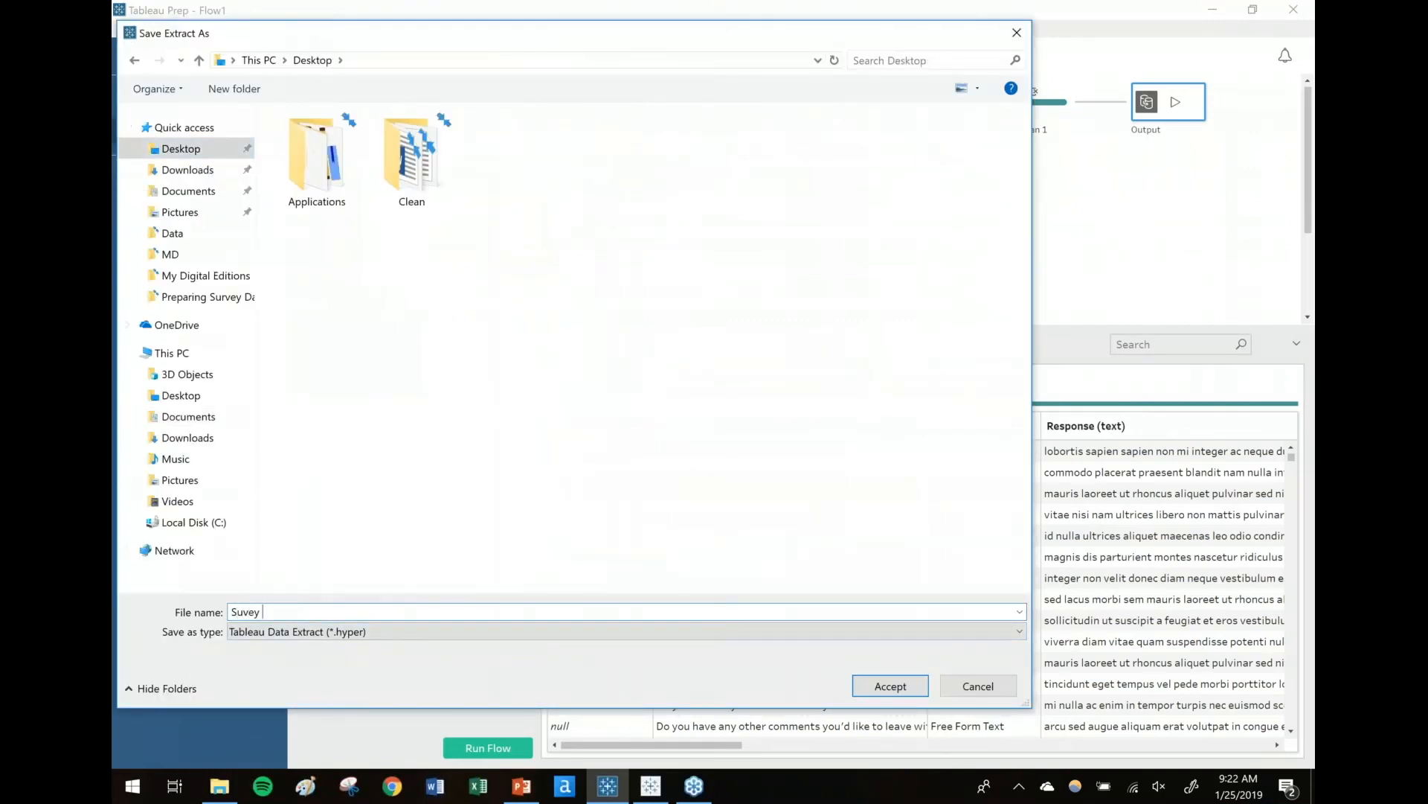
key(BackSpace)
key(BackSpace)
text(rvey Outpu)
key(Return)
click(1174, 102)
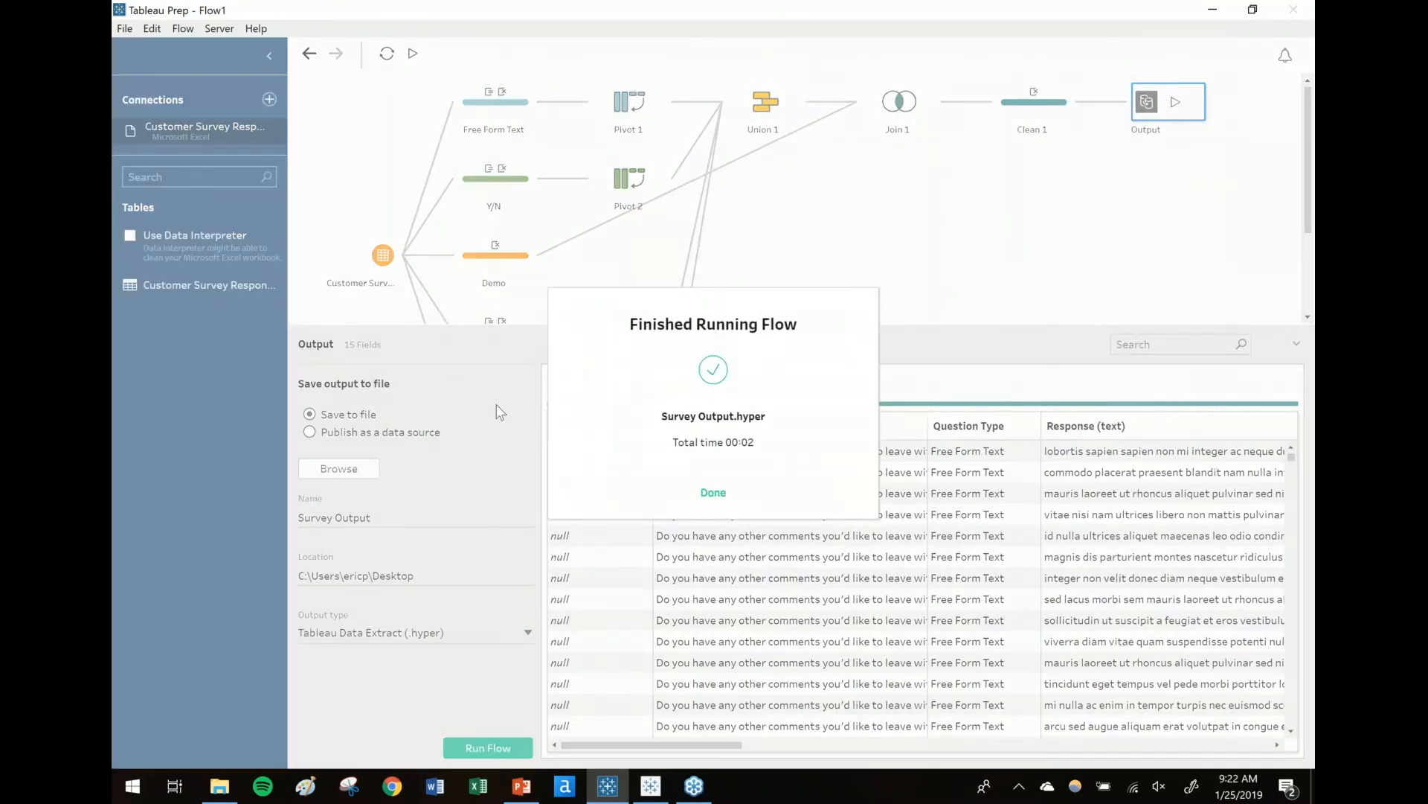
click(714, 494)
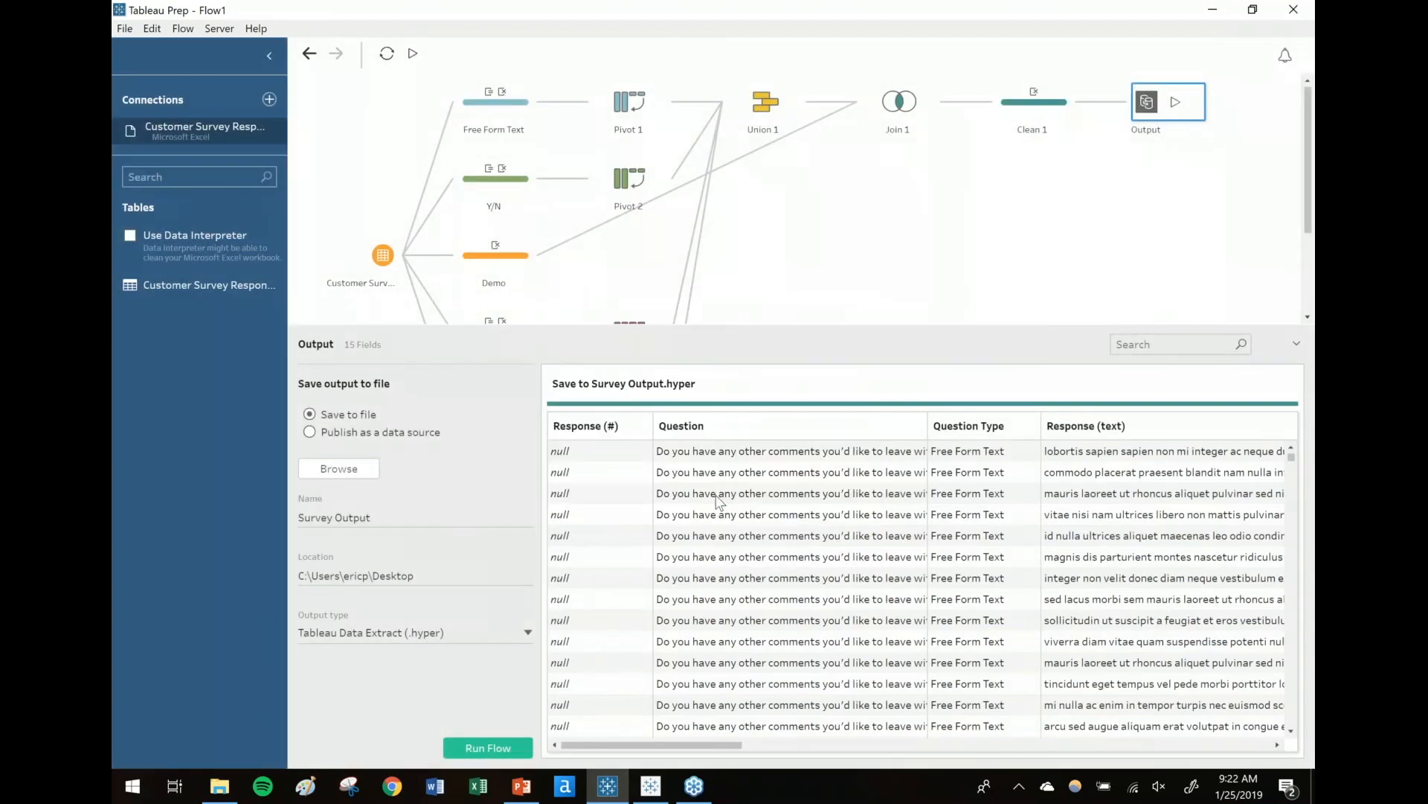
Step: Open Survey Output.hyper from the desktop in Tableau, maximize the window and go to Sheet 1
click(1314, 788)
click(215, 134)
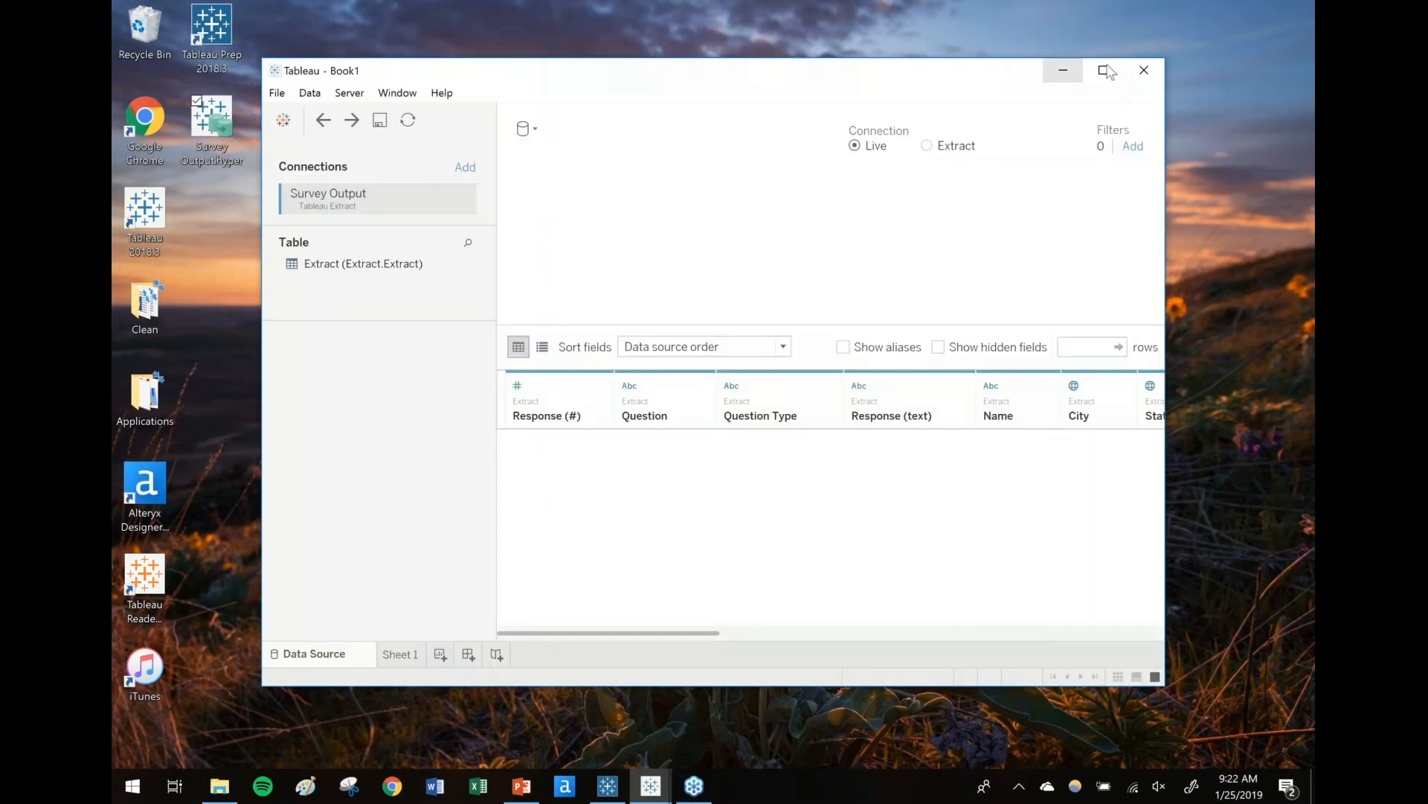
click(1104, 71)
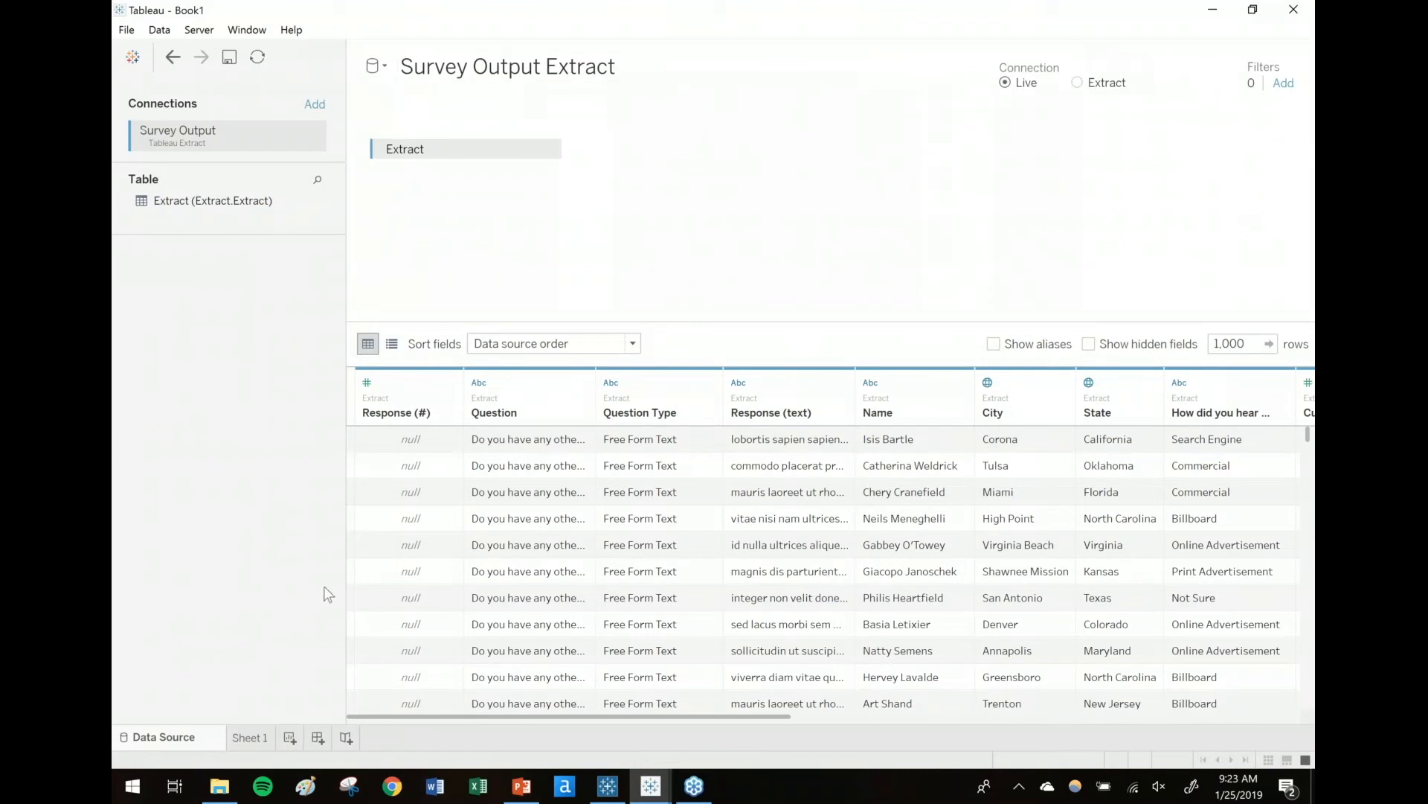
click(247, 737)
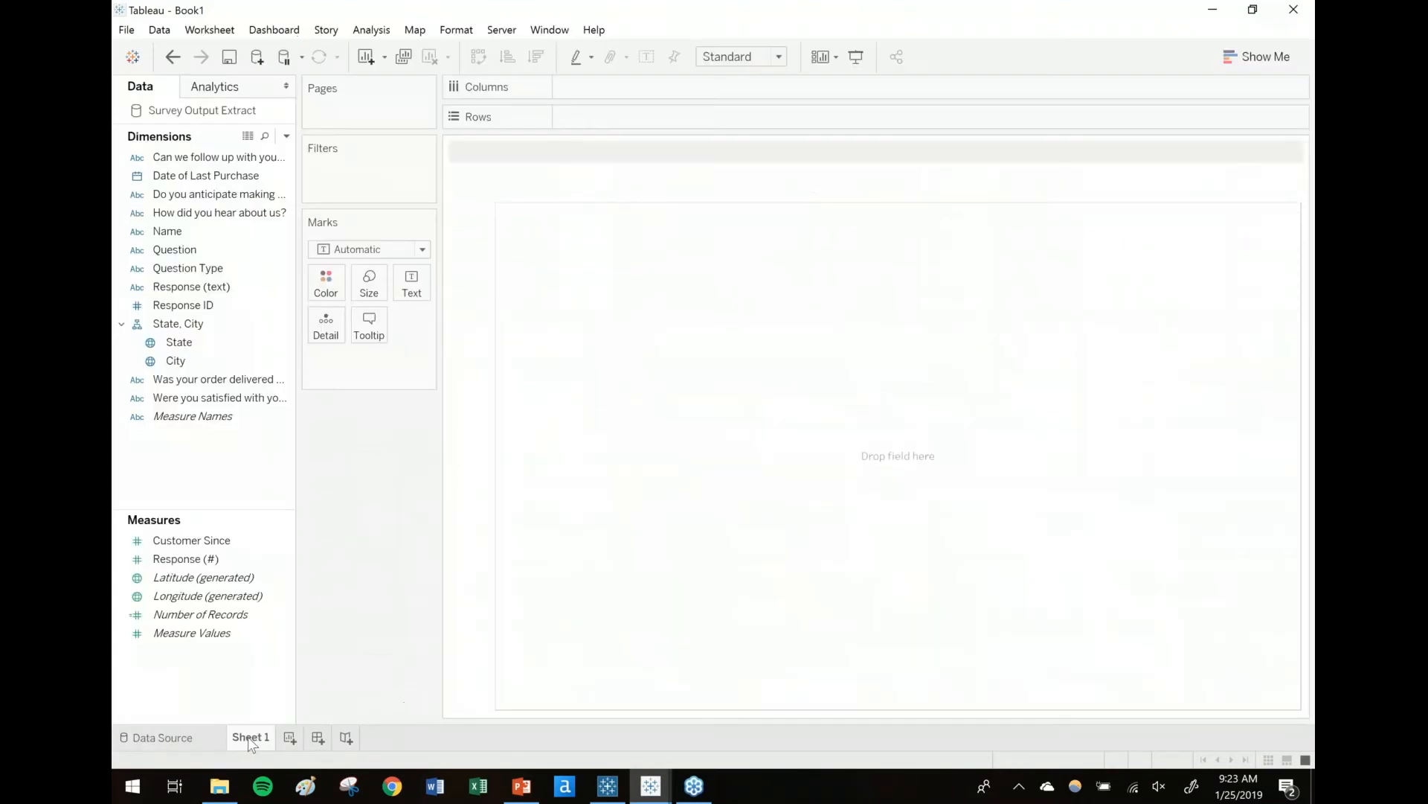
Step: Widen the list of data fields and examine the extract's underlying data full screen with the row limit set to 15000
drag(295, 233, 377, 238)
click(328, 137)
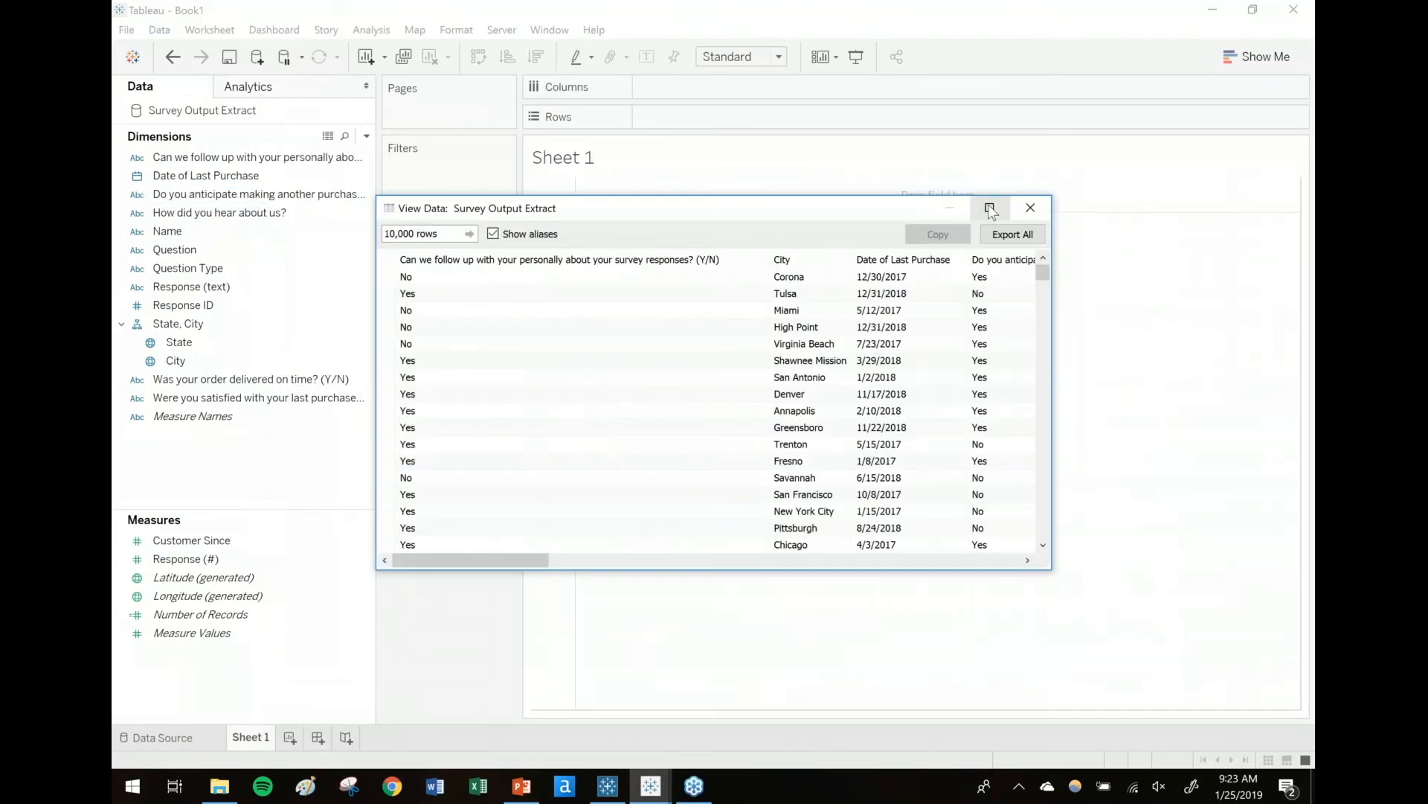
click(990, 209)
click(163, 33)
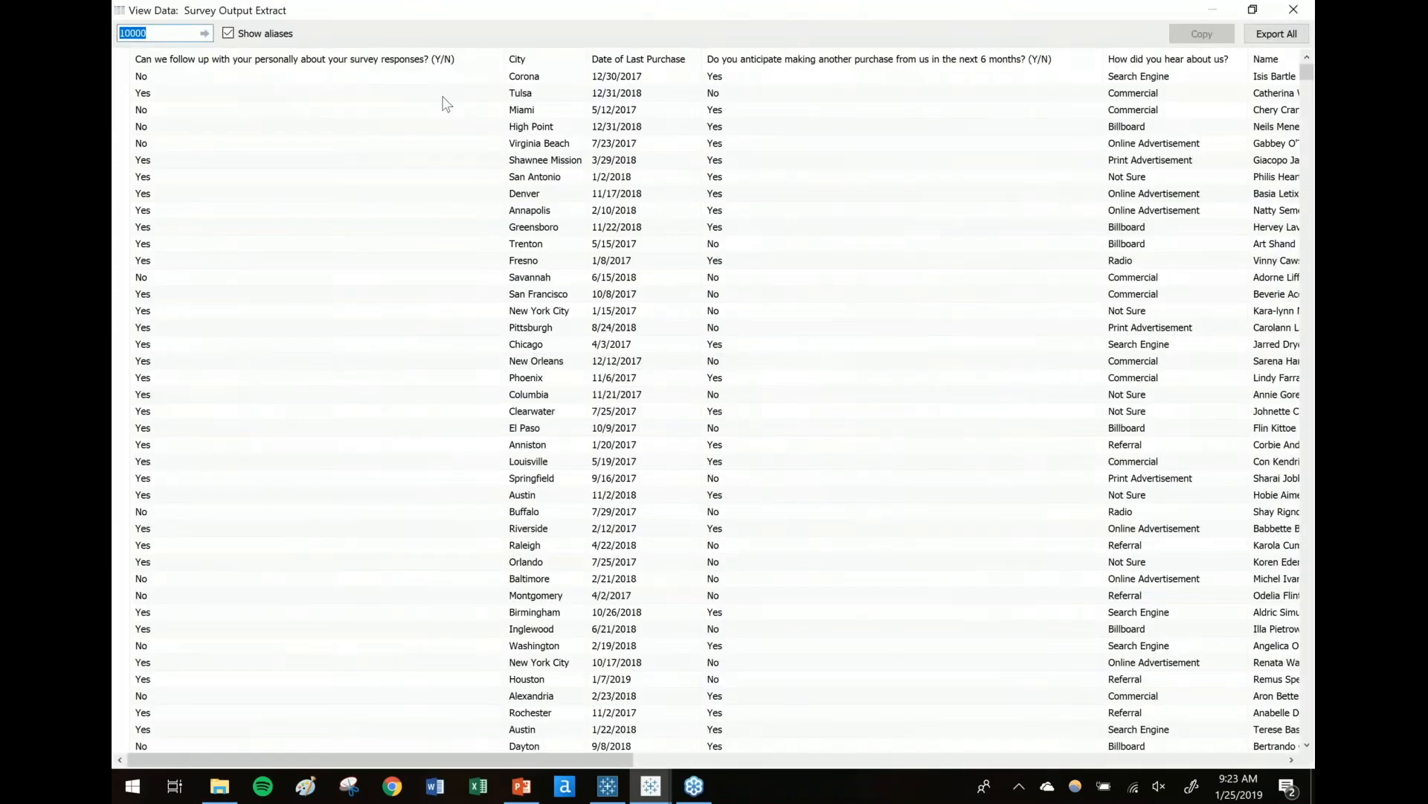
text(15000)
key(Return)
mouse_move(491, 759)
mouse_down()
mouse_move(692, 762)
mouse_move(513, 766)
mouse_up()
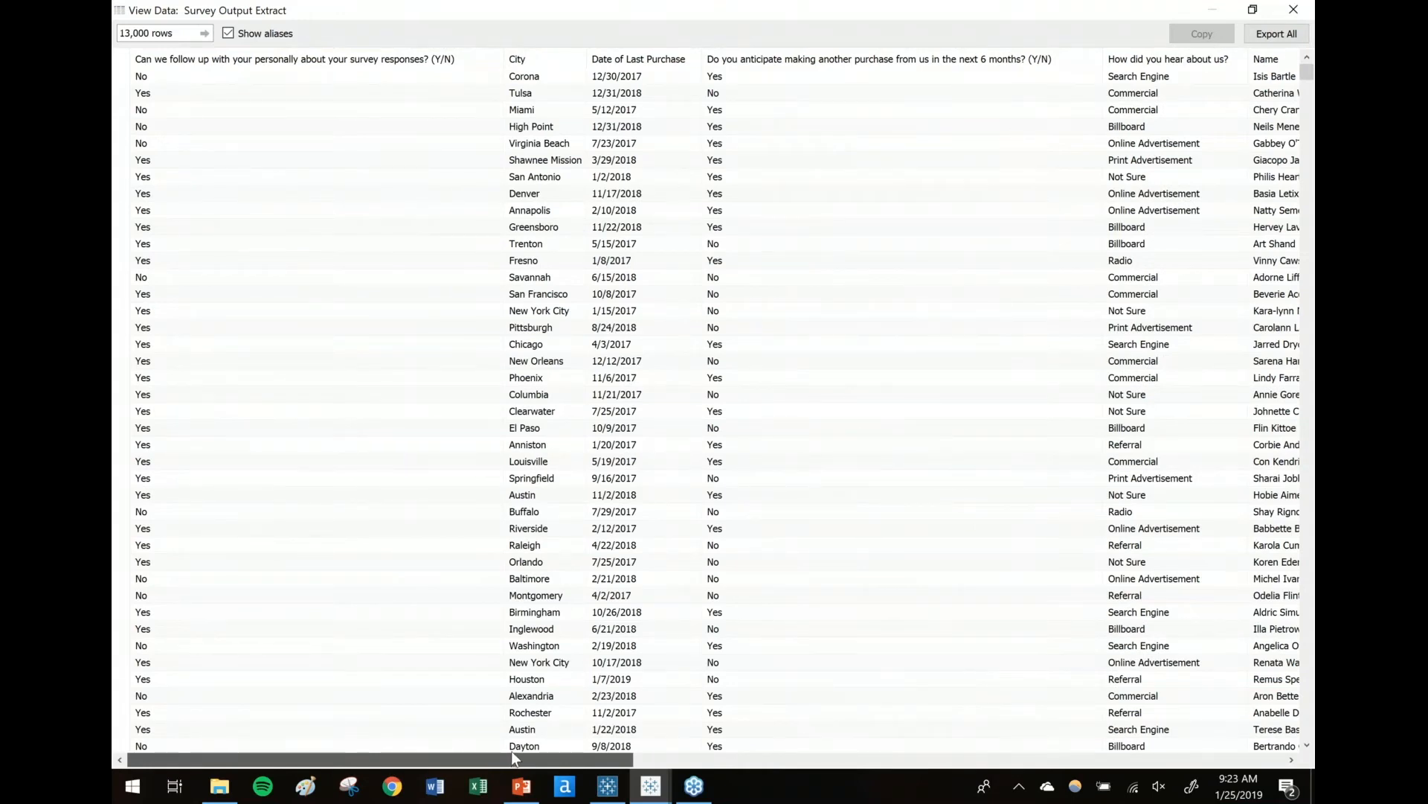
Step: Close the underlying data view and filter Sheet 1 to the Question Type value 1-5
click(1295, 11)
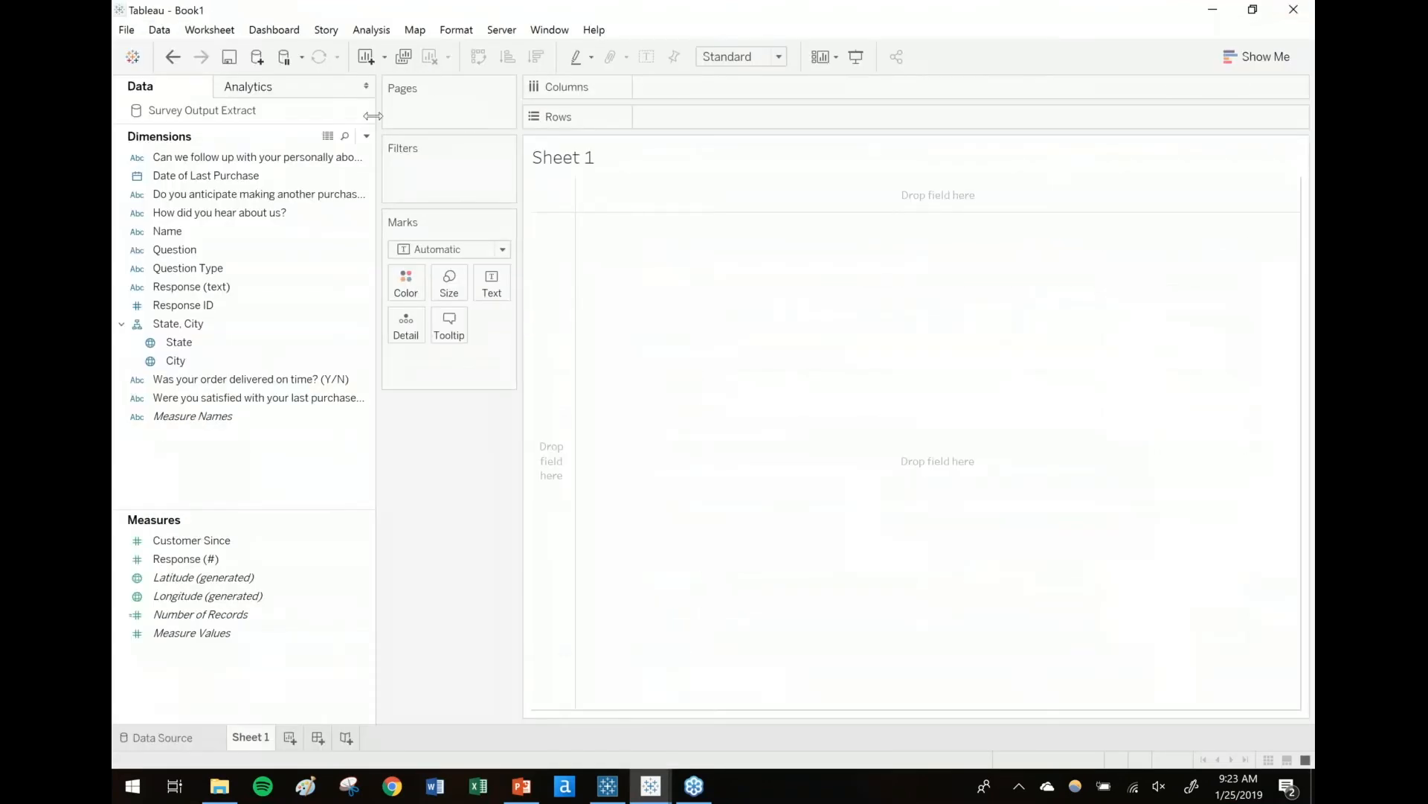
drag(200, 267, 450, 170)
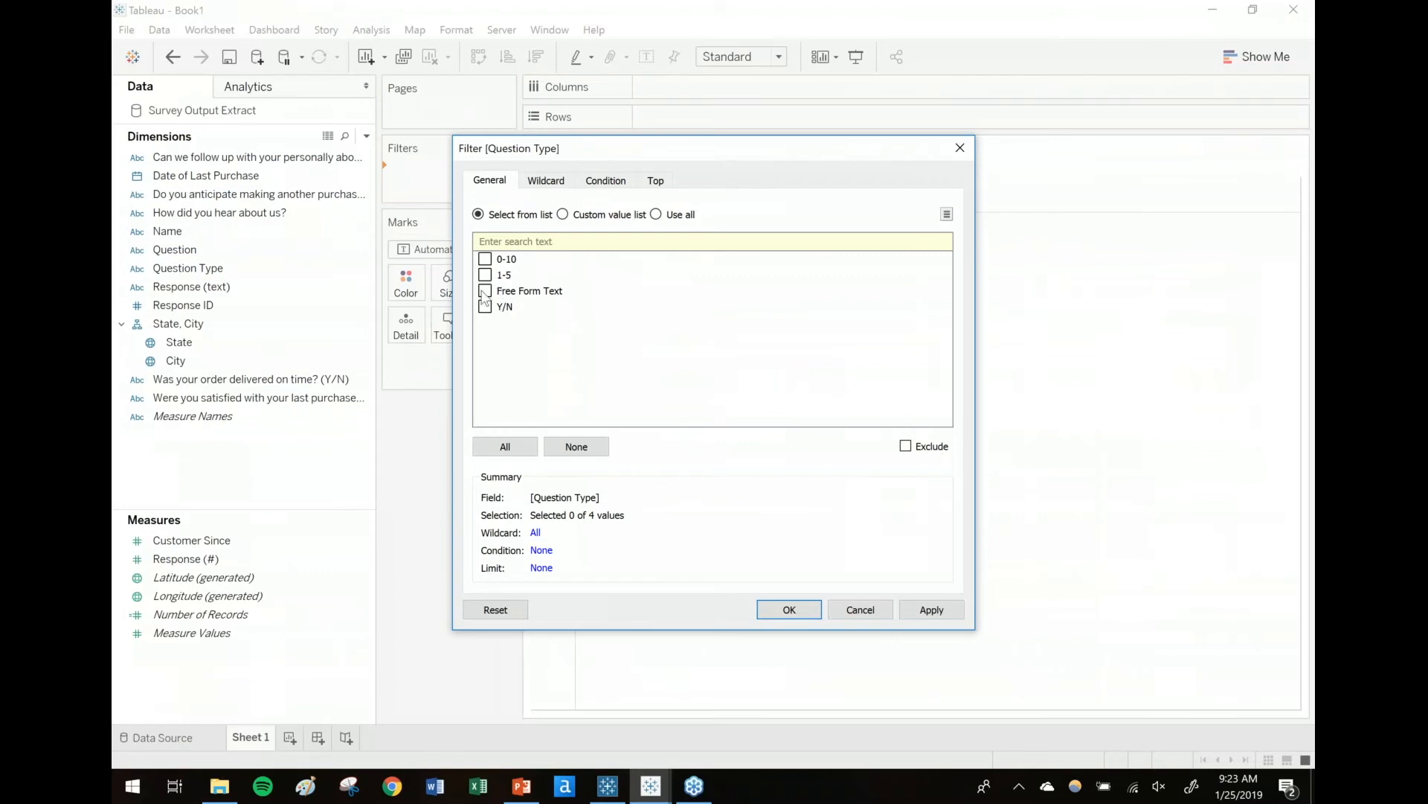
click(485, 275)
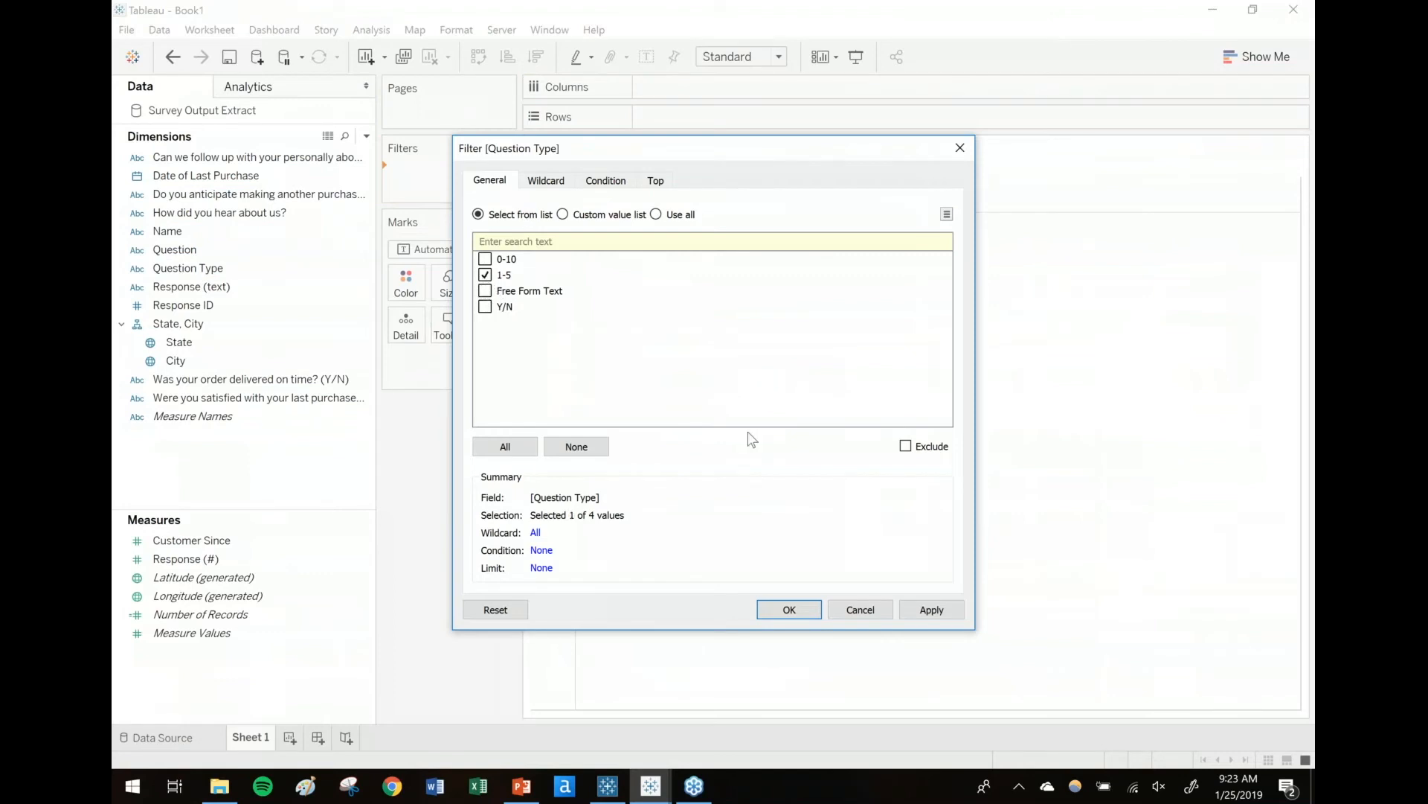
click(788, 609)
Step: Chart the distinct count of Response ID as horizontal bars per Question and fit the chart to the entire view
click(179, 253)
drag(185, 253, 692, 115)
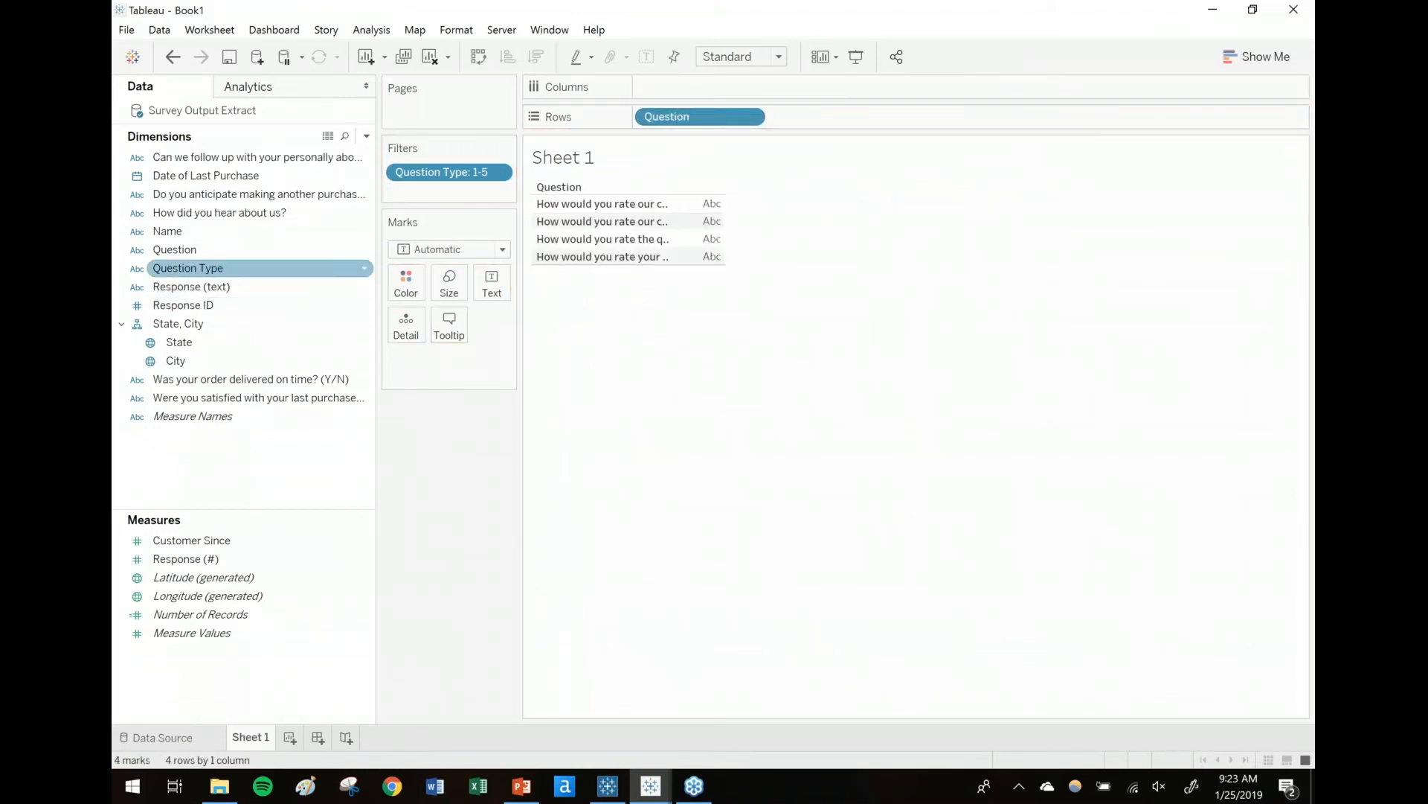
click(189, 307)
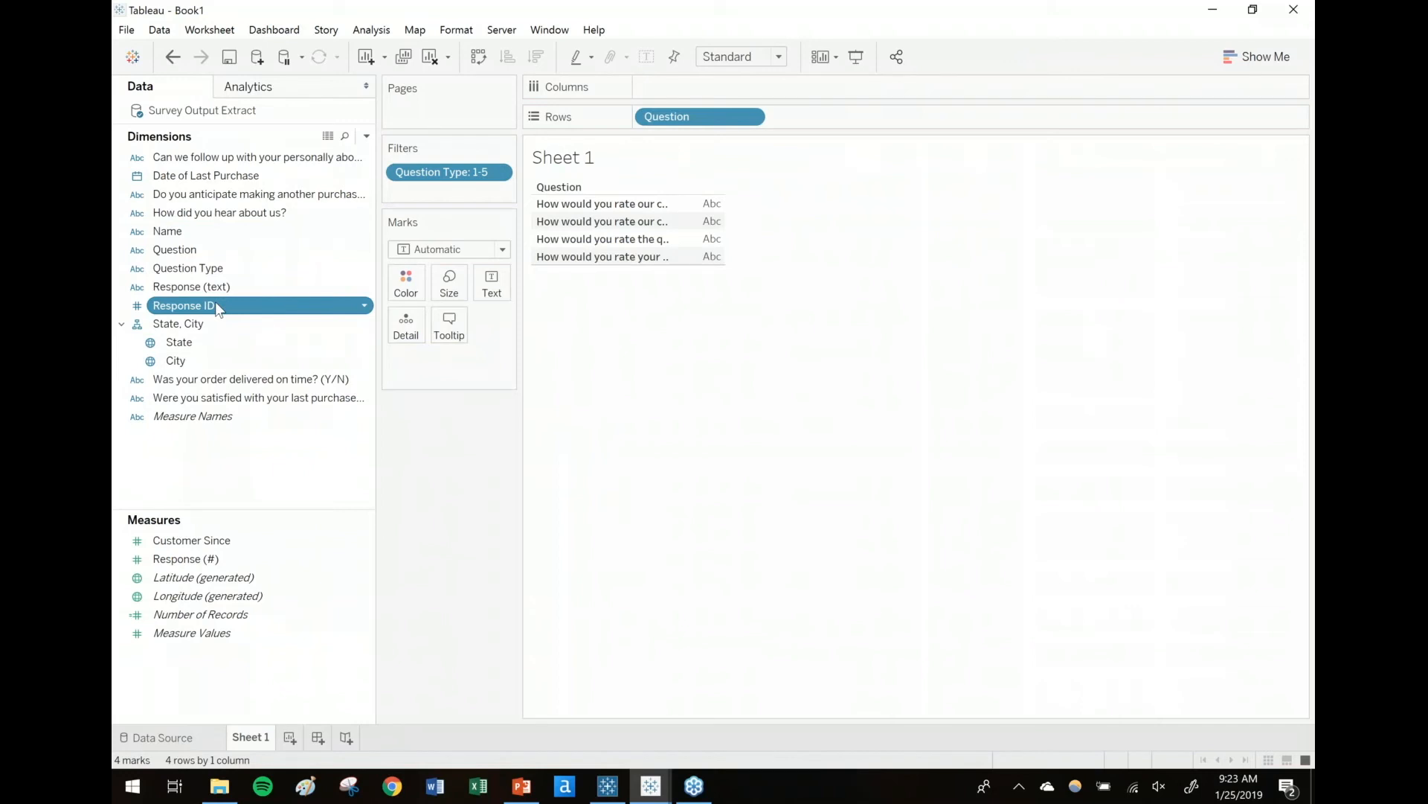
drag(181, 313, 748, 83)
click(652, 363)
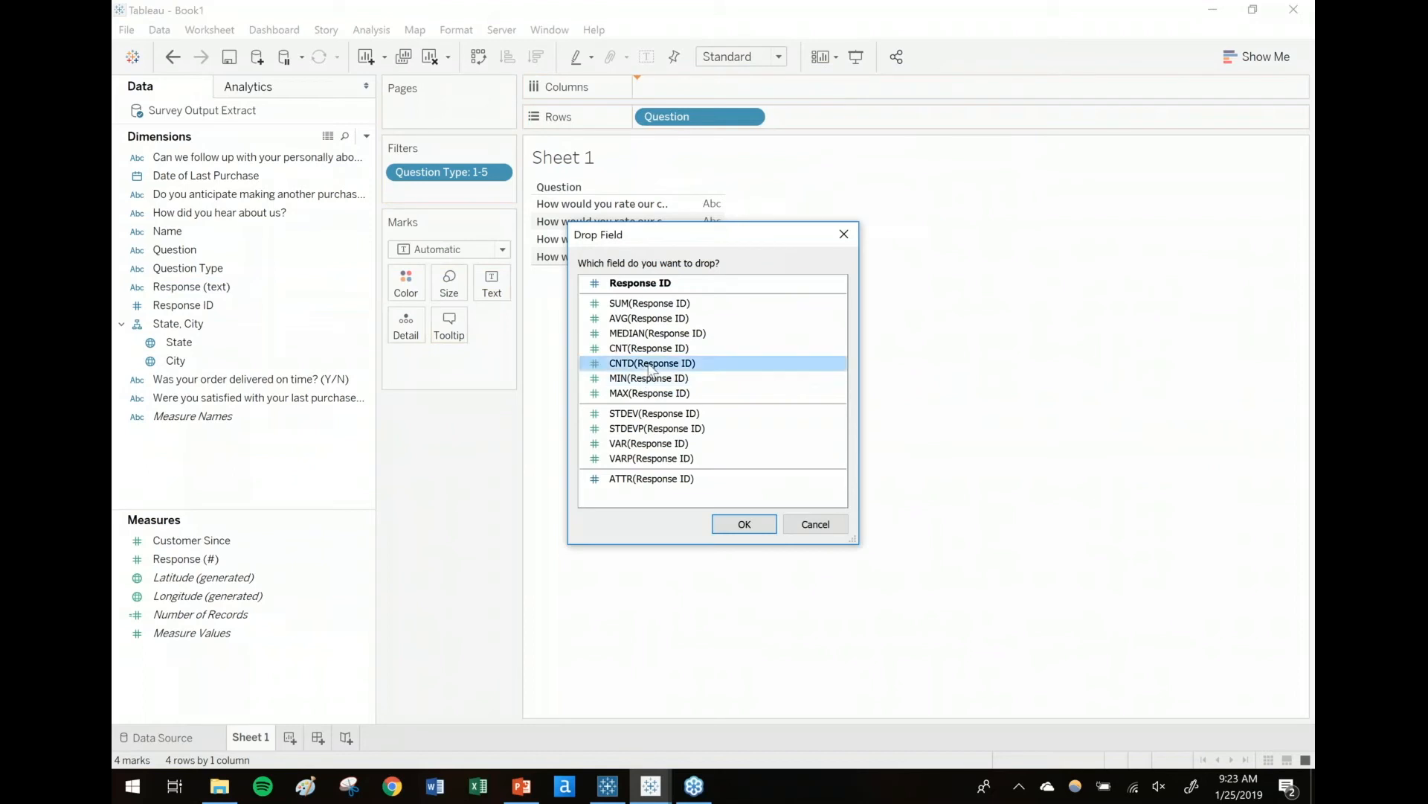
click(744, 525)
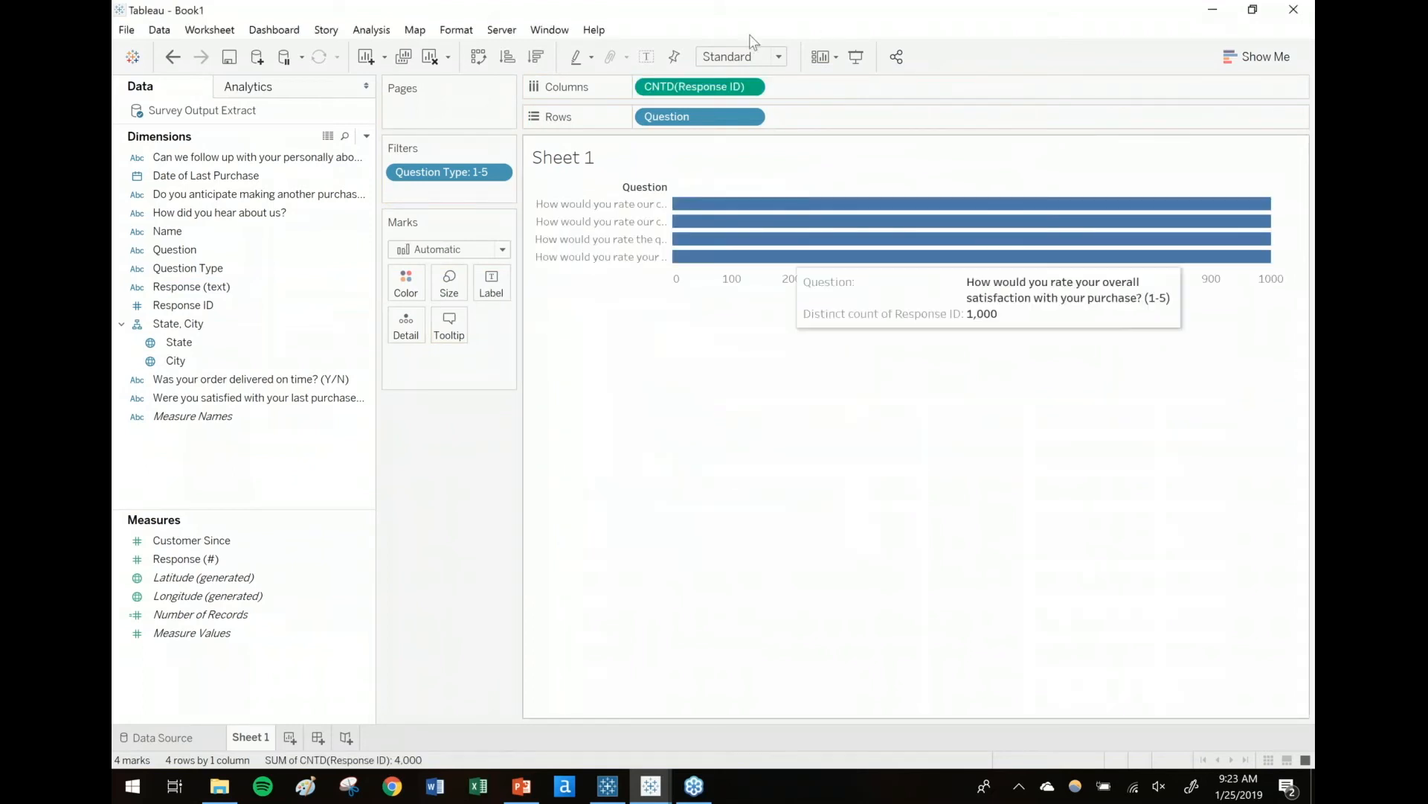
click(754, 57)
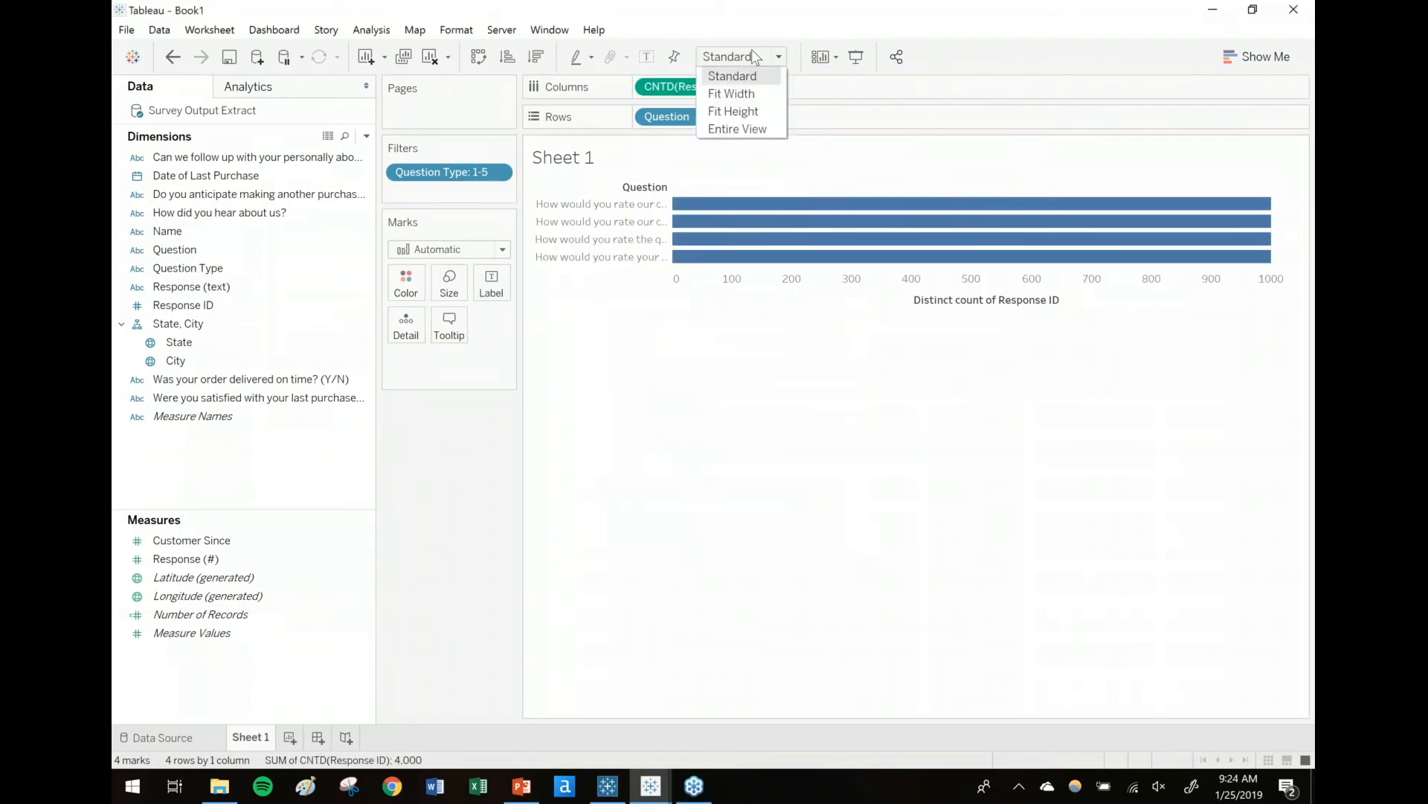
click(737, 129)
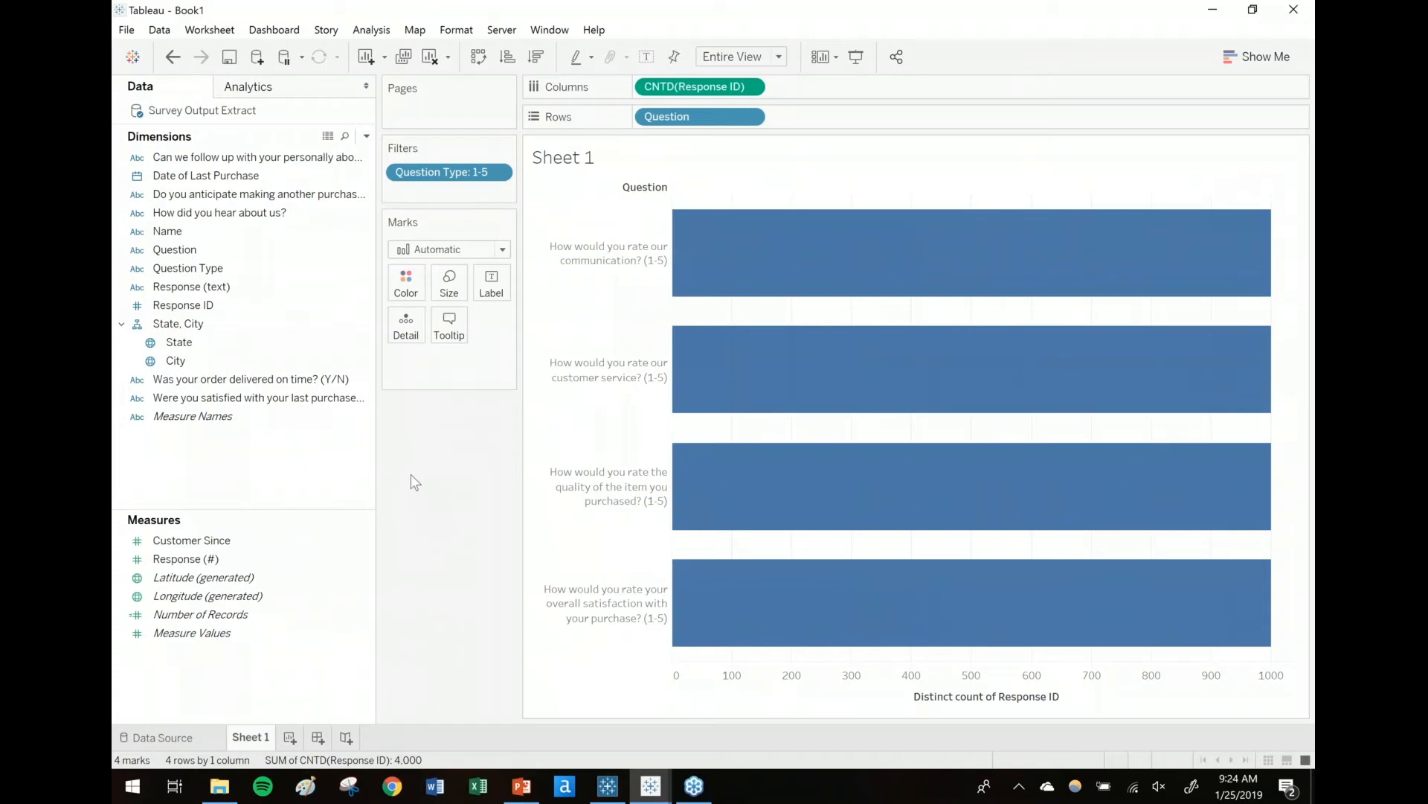
Step: Color the bars by Response (#), treating the field as a discrete dimension
click(199, 560)
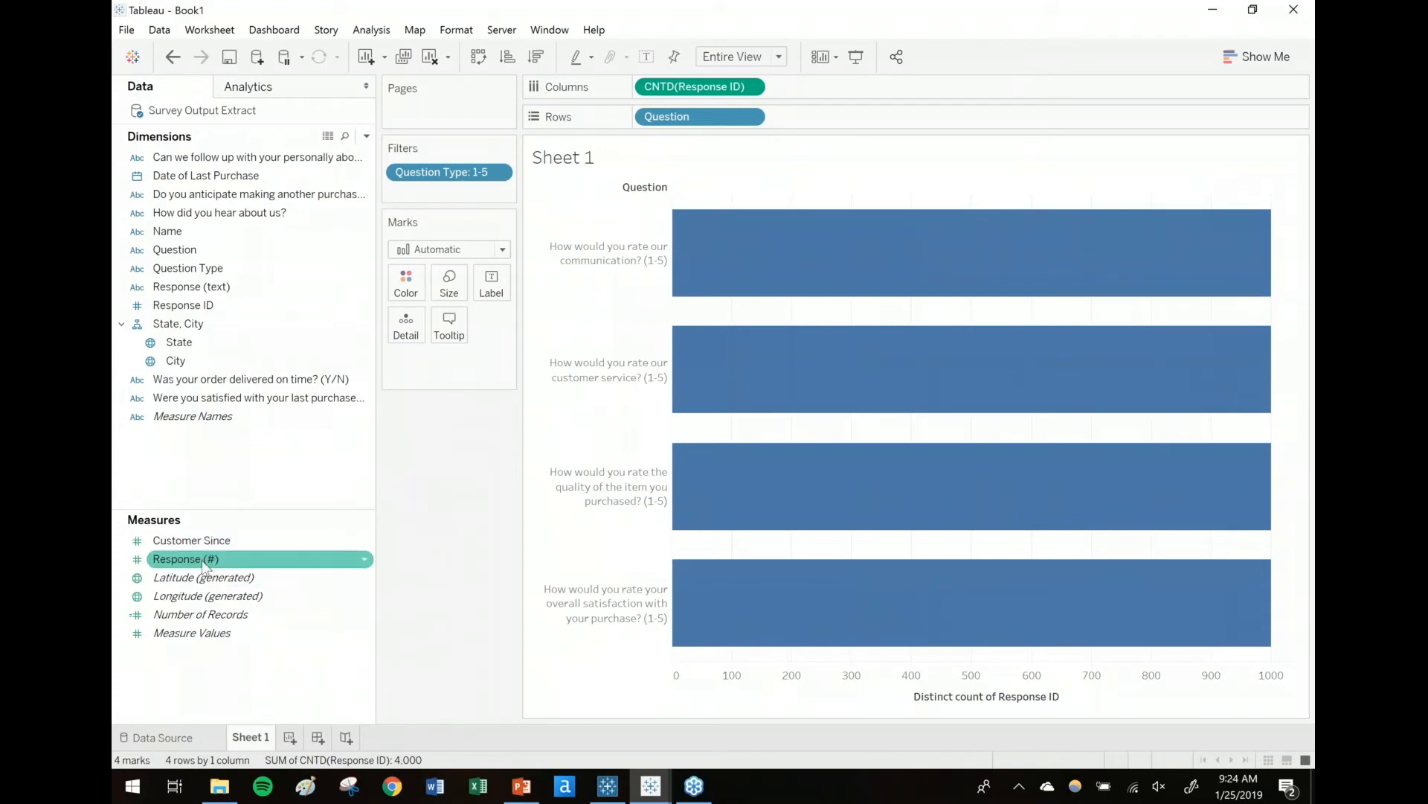
drag(178, 566, 422, 293)
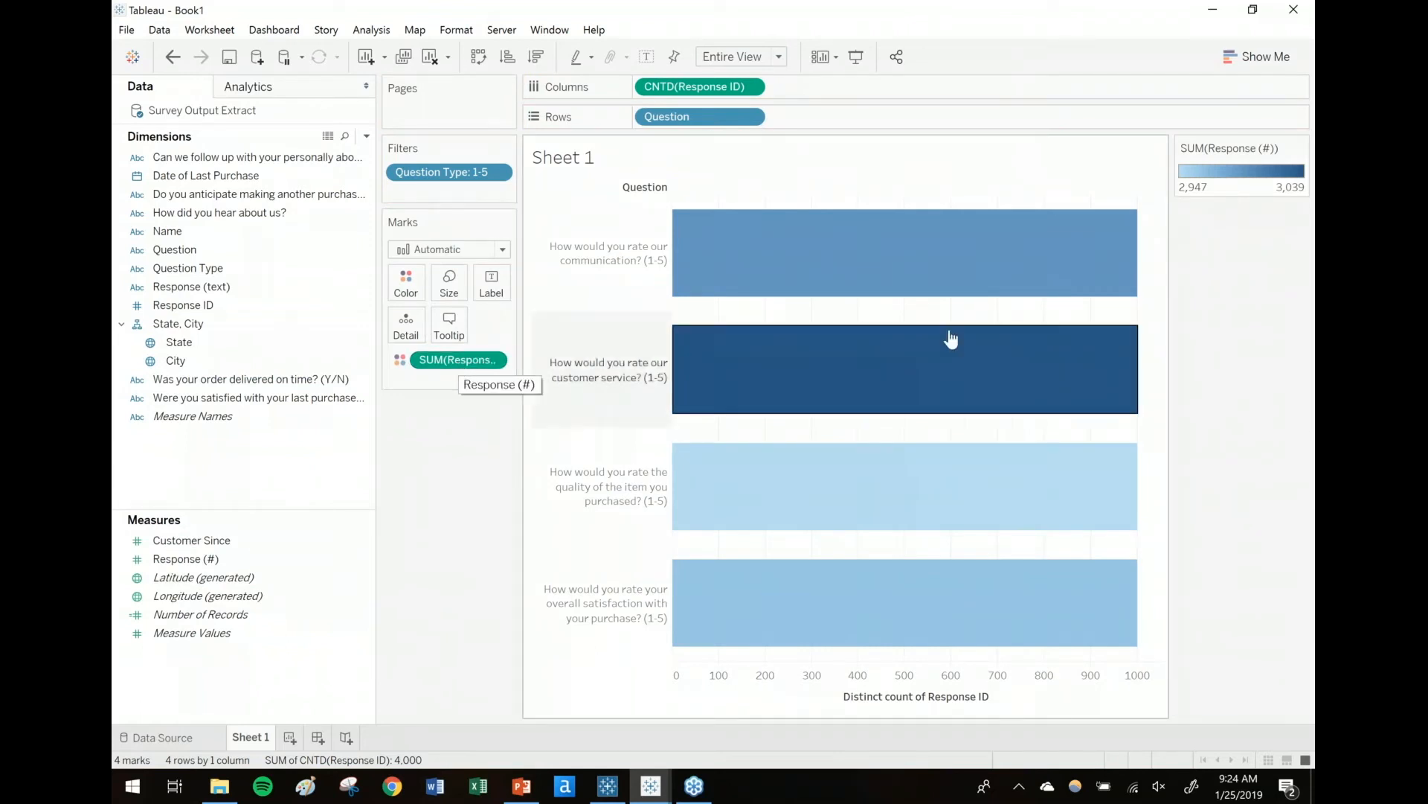
right_click(460, 368)
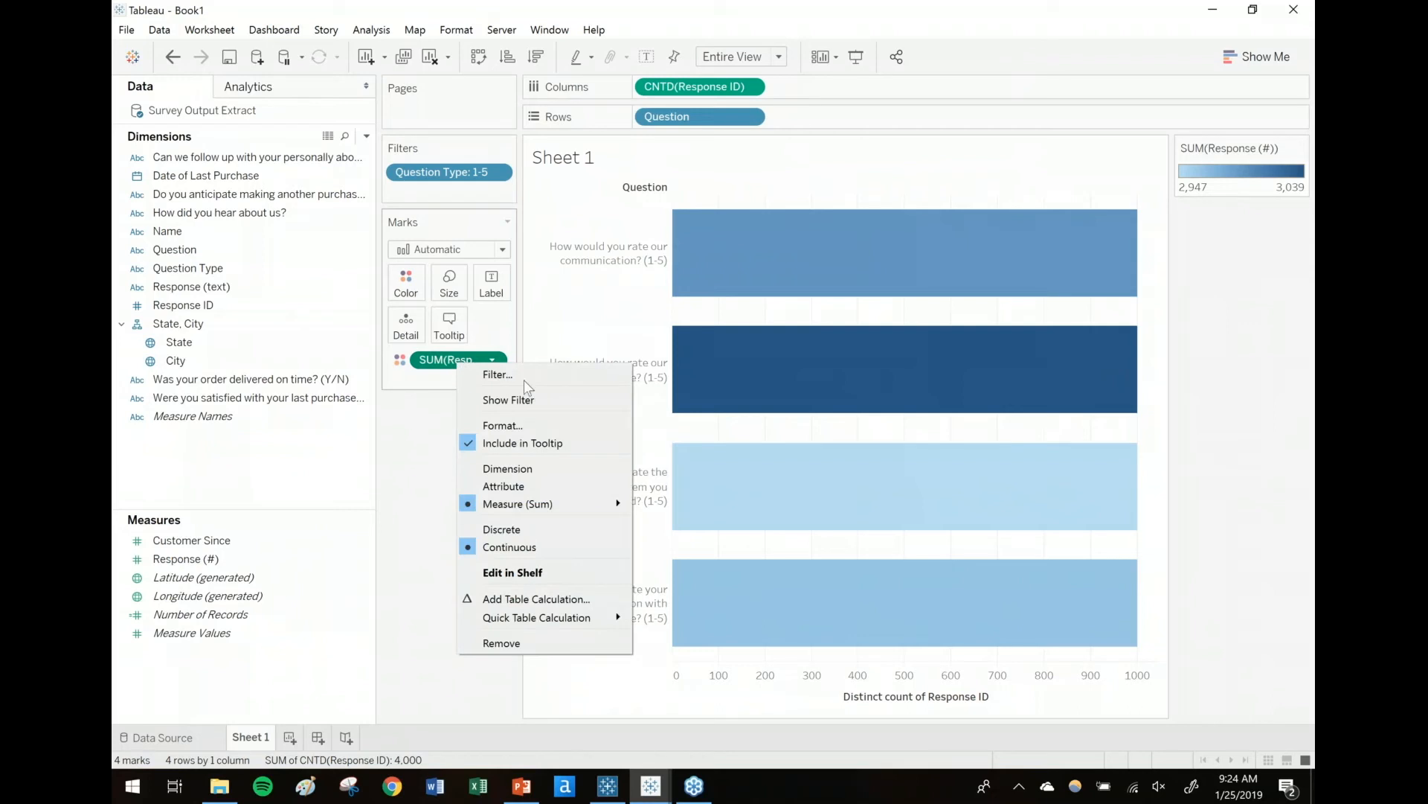
click(574, 533)
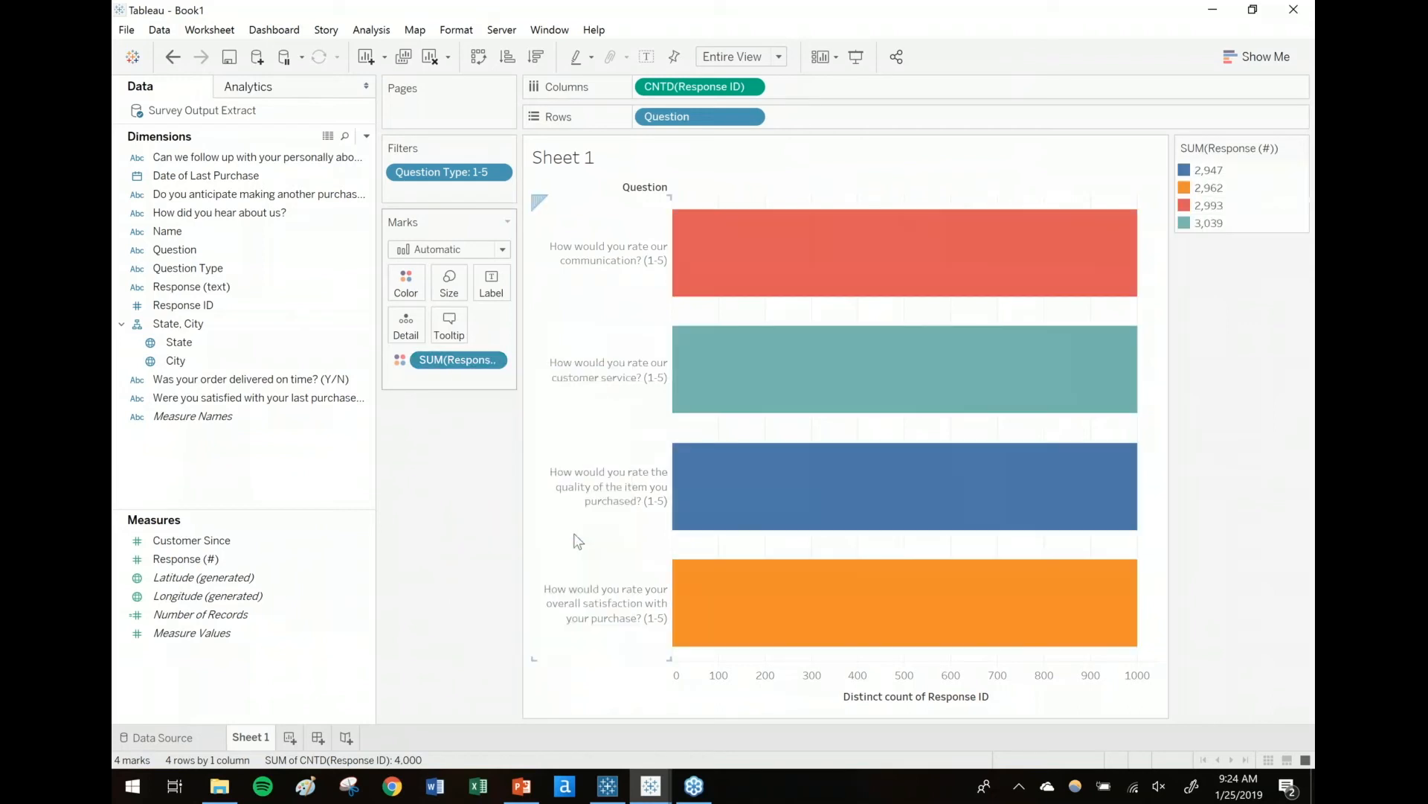
click(491, 360)
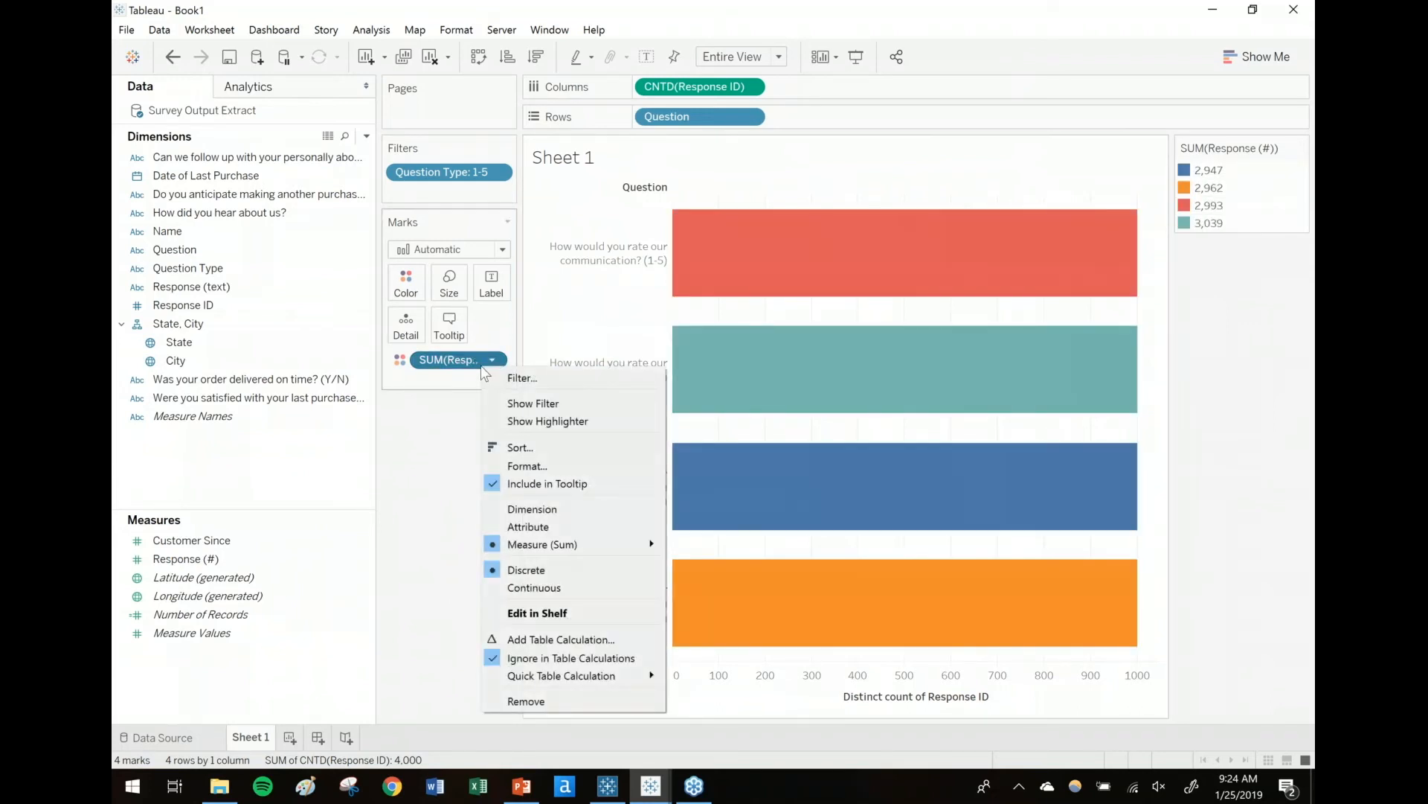
click(578, 514)
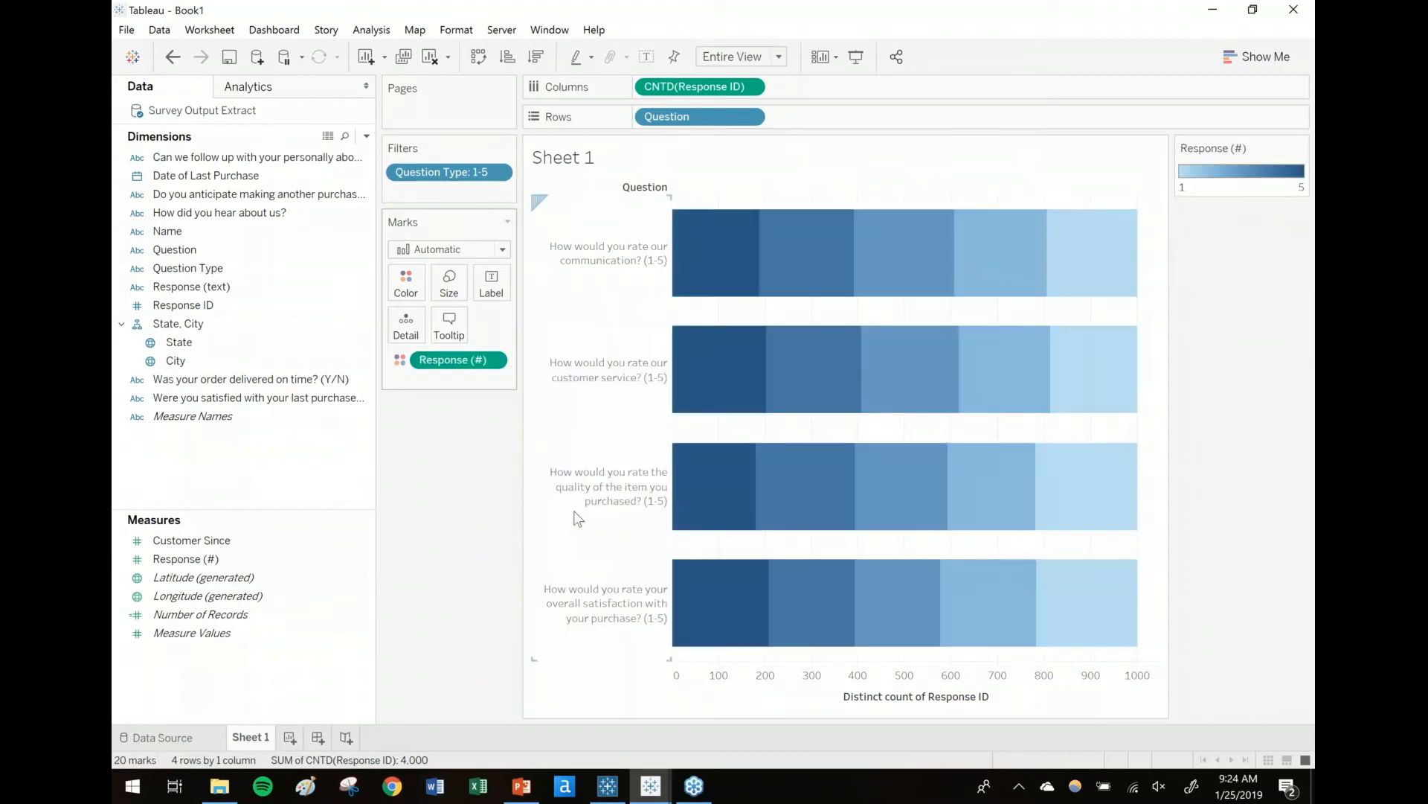
right_click(479, 364)
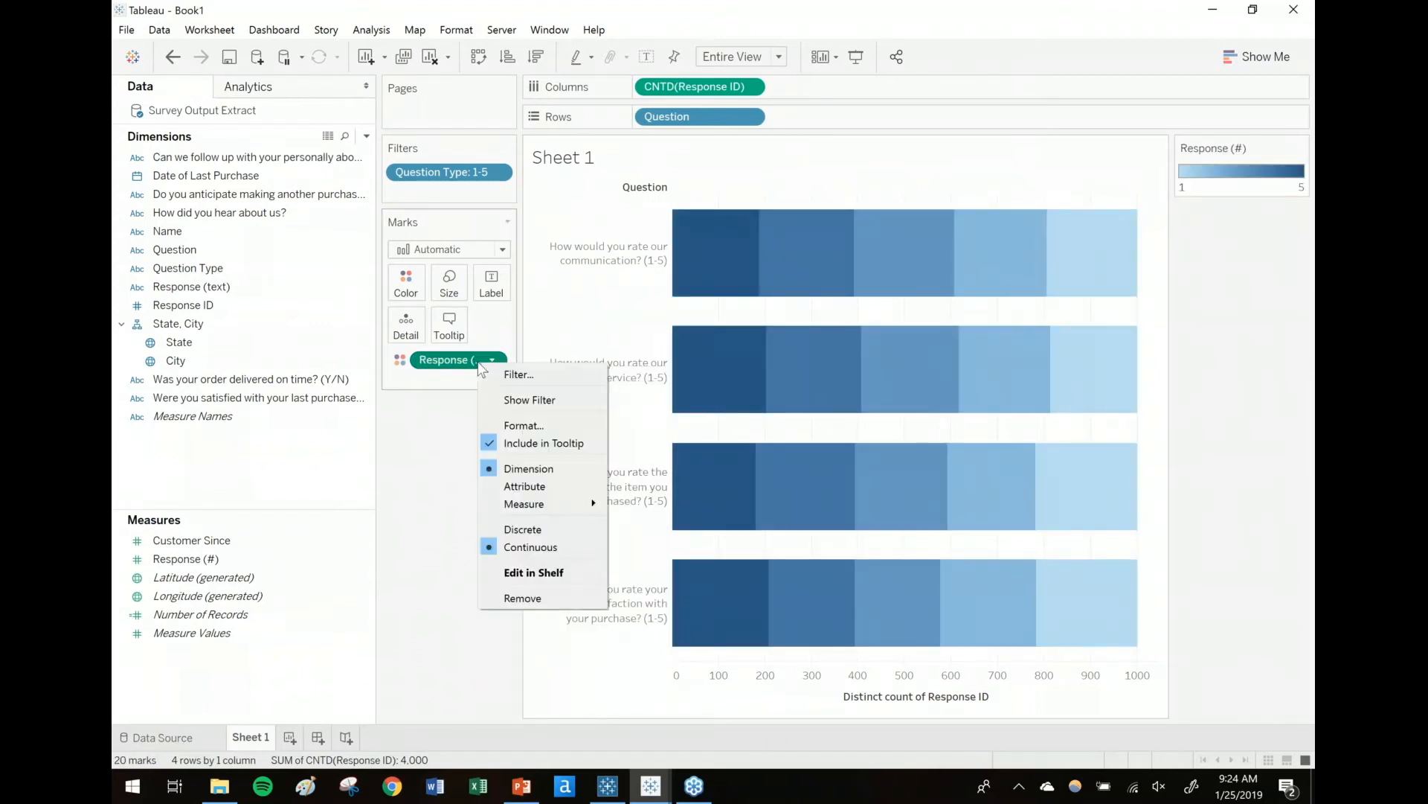
click(554, 530)
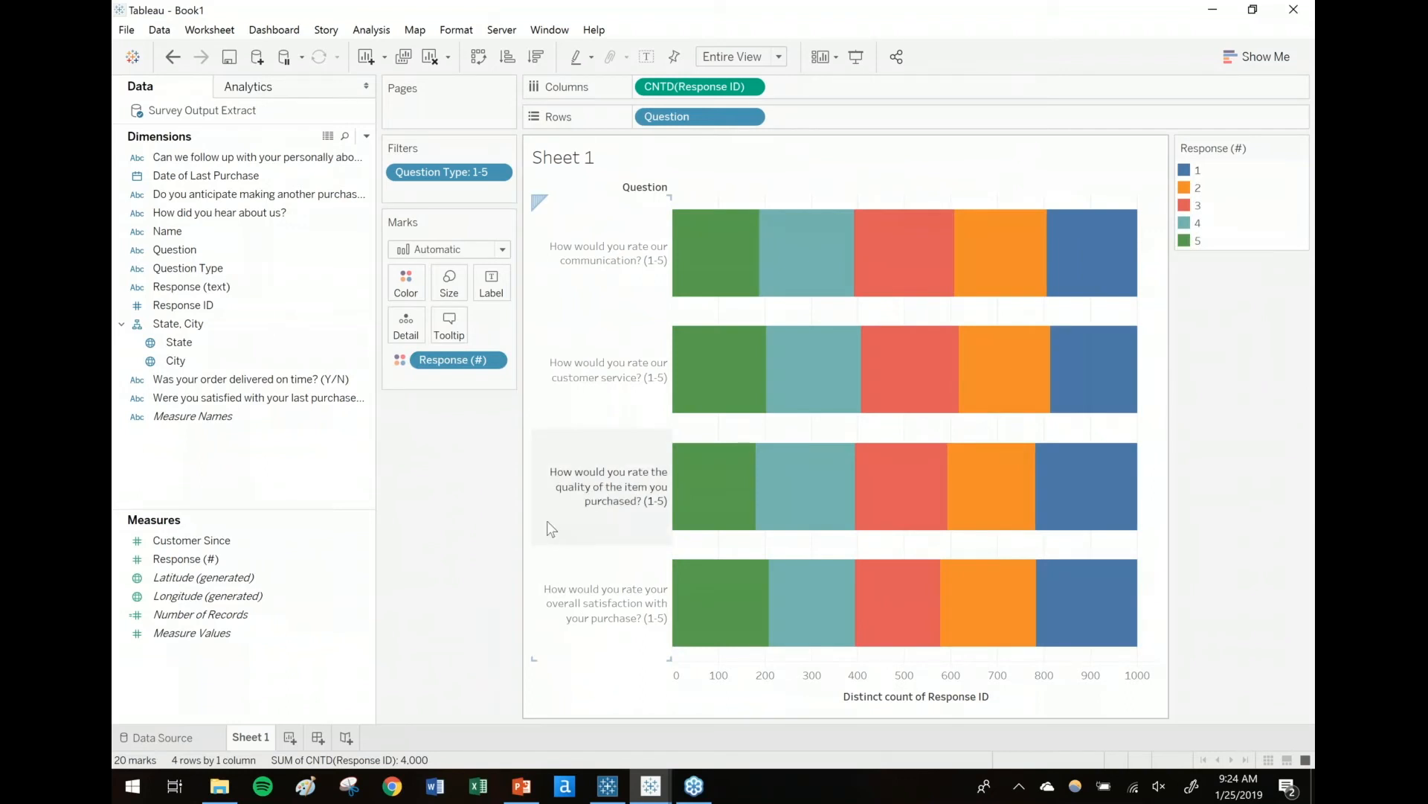
Step: Assign the Blue color palette to the Response (#) values
mouse_move(725, 257)
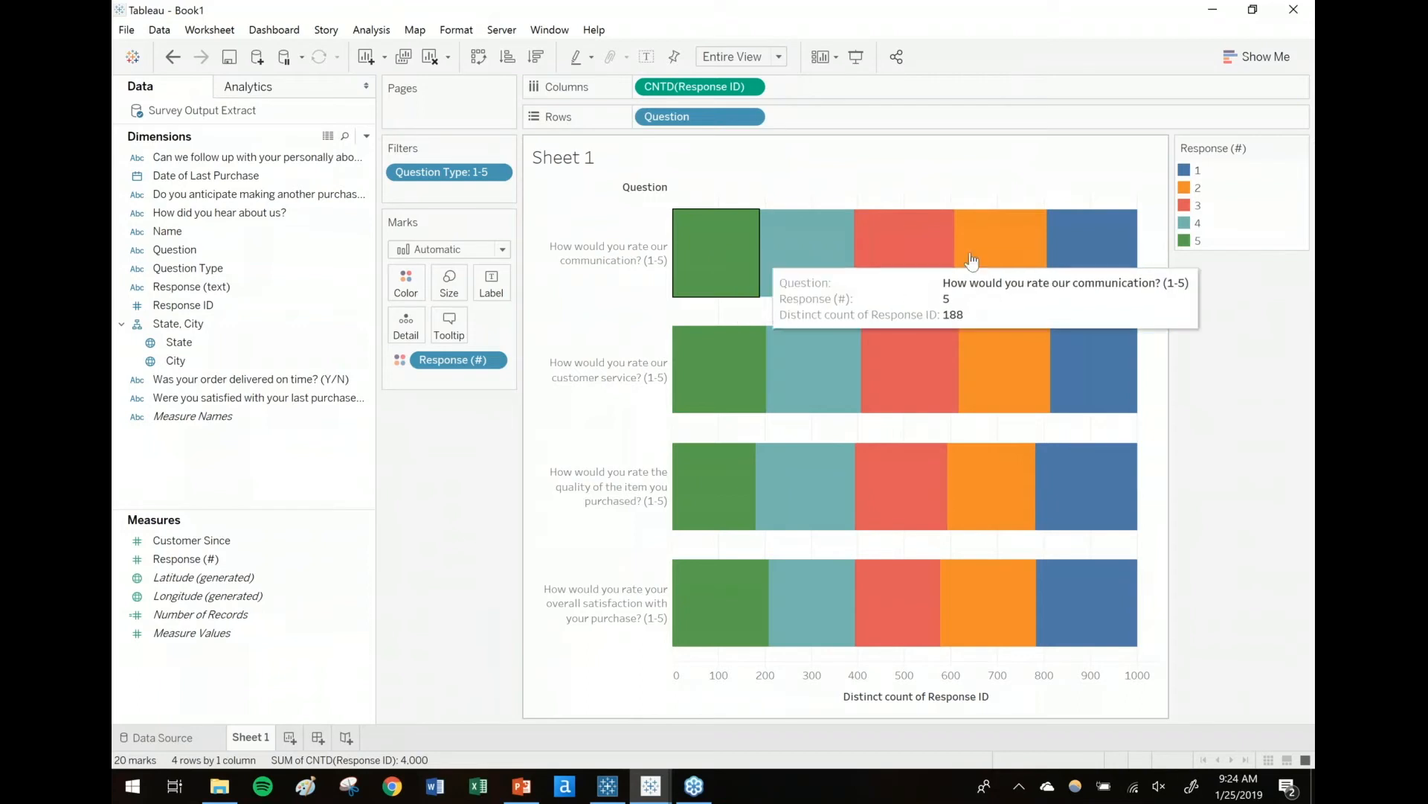
mouse_move(1093, 258)
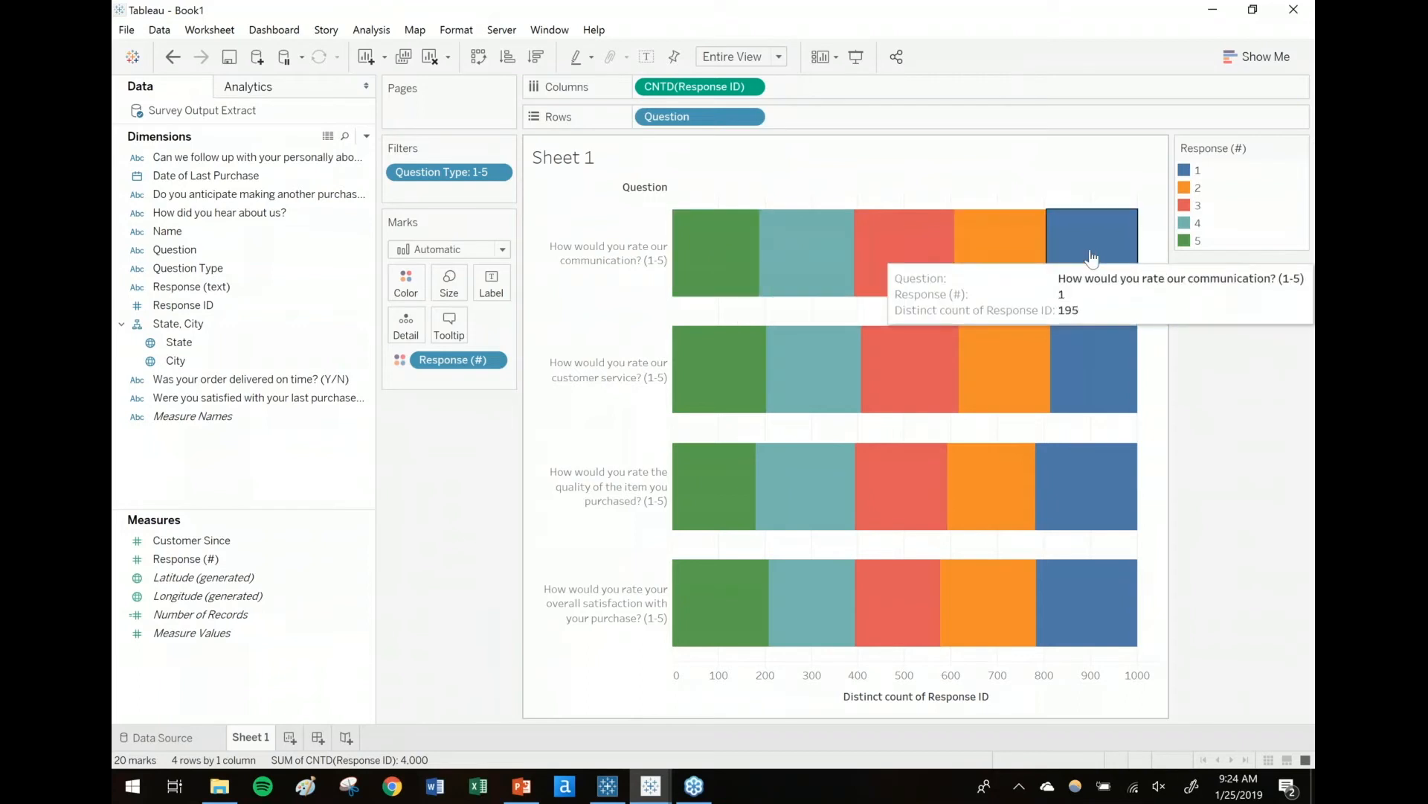
click(407, 282)
click(467, 340)
click(803, 267)
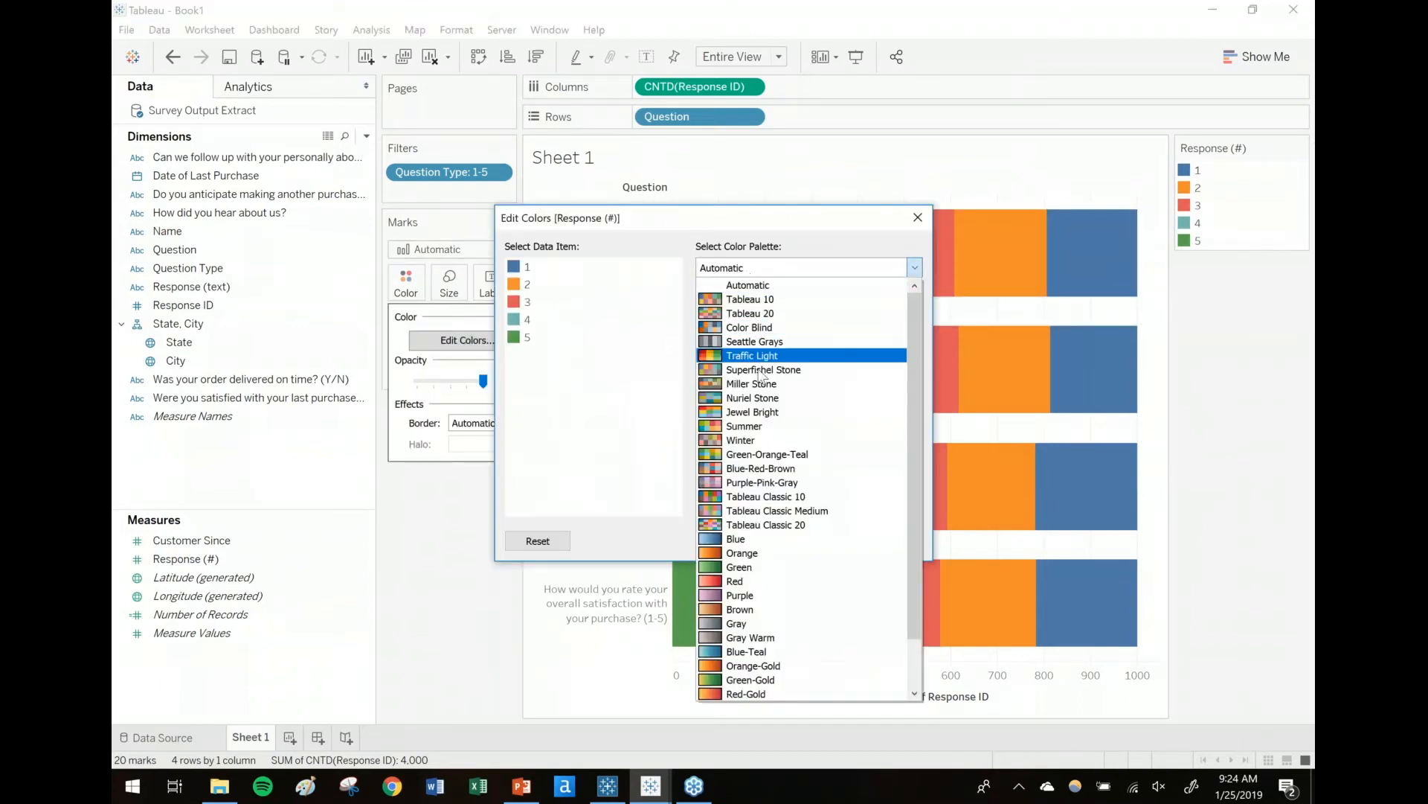
click(766, 538)
click(808, 504)
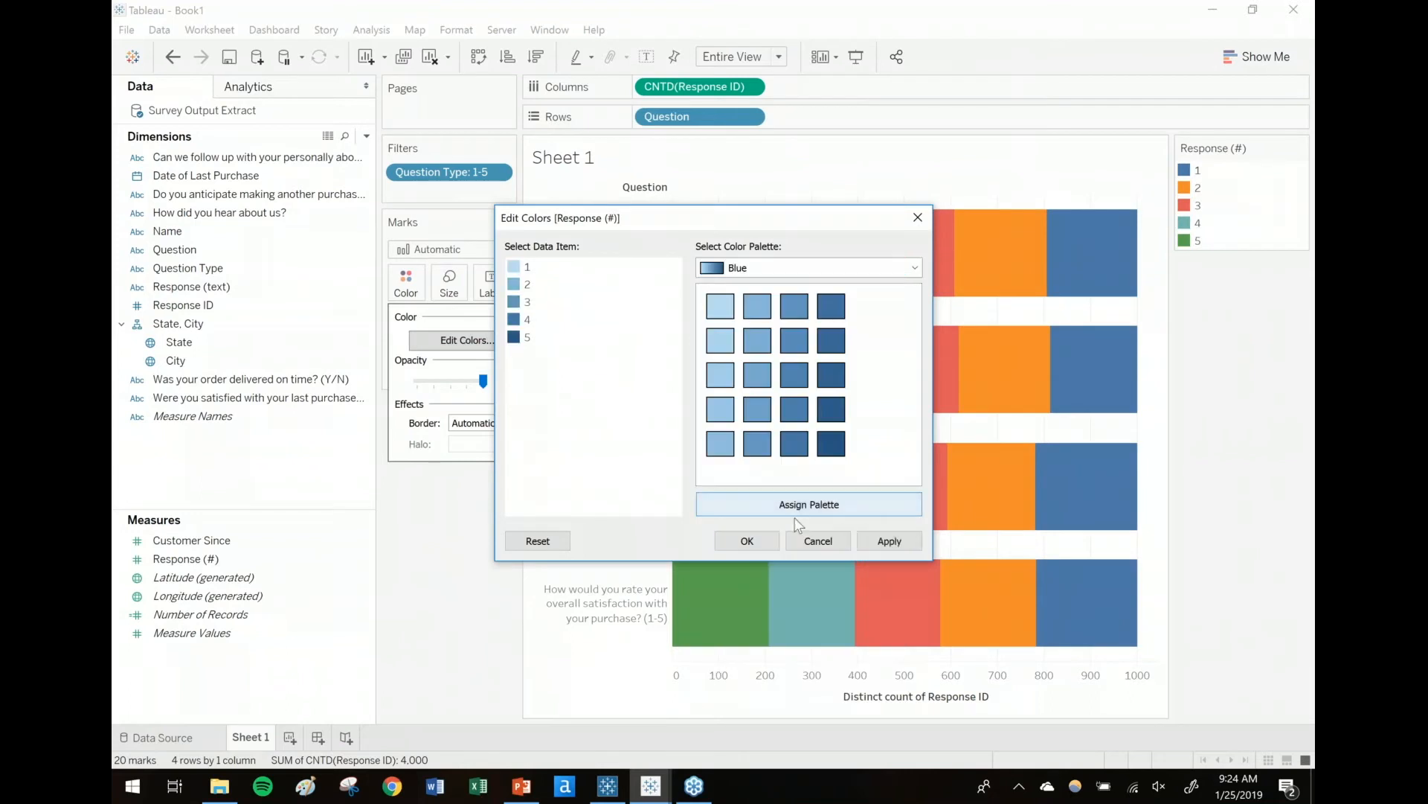
click(746, 541)
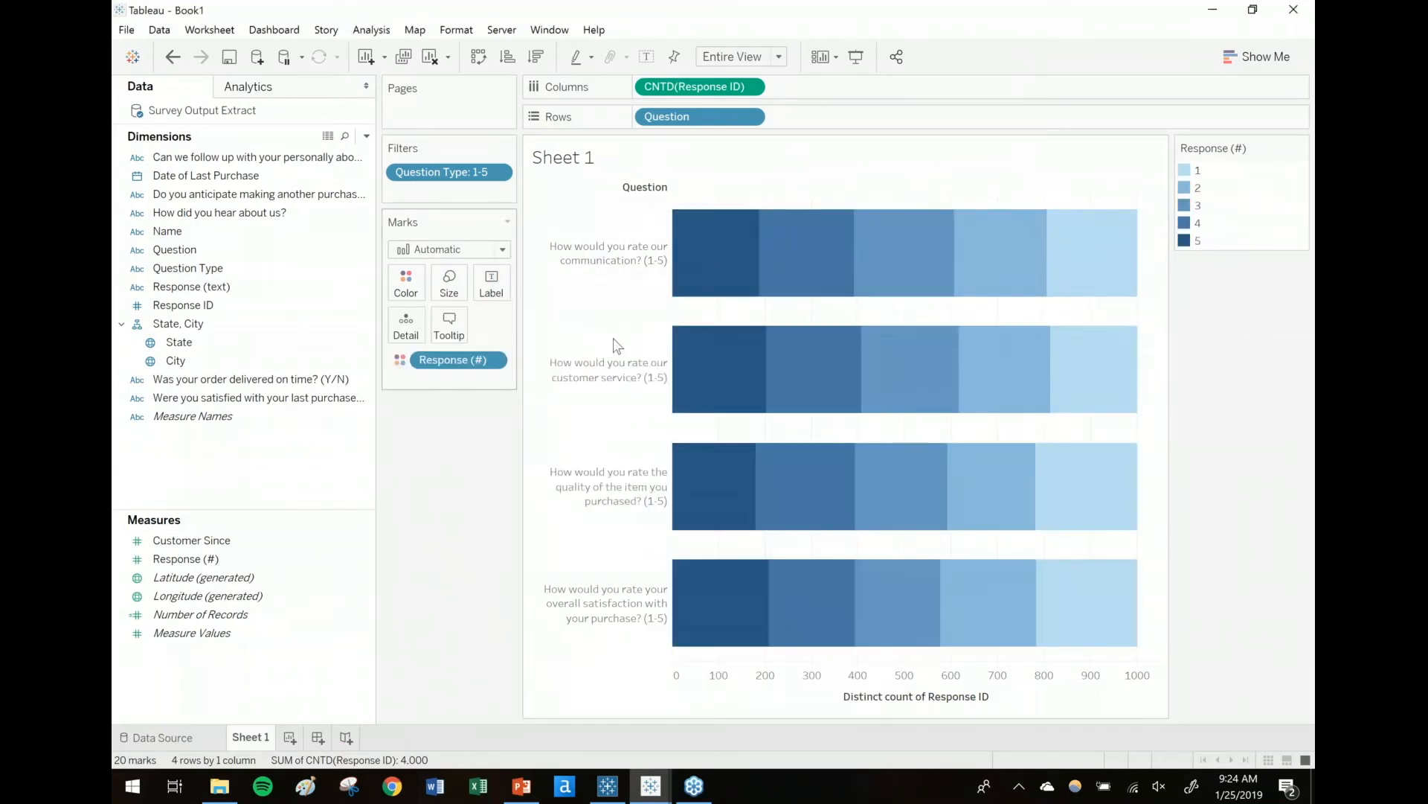
Step: Reorder the Response (#) color legend to run from 5 at the top to 1 at the bottom
click(1198, 241)
drag(1198, 241, 1190, 170)
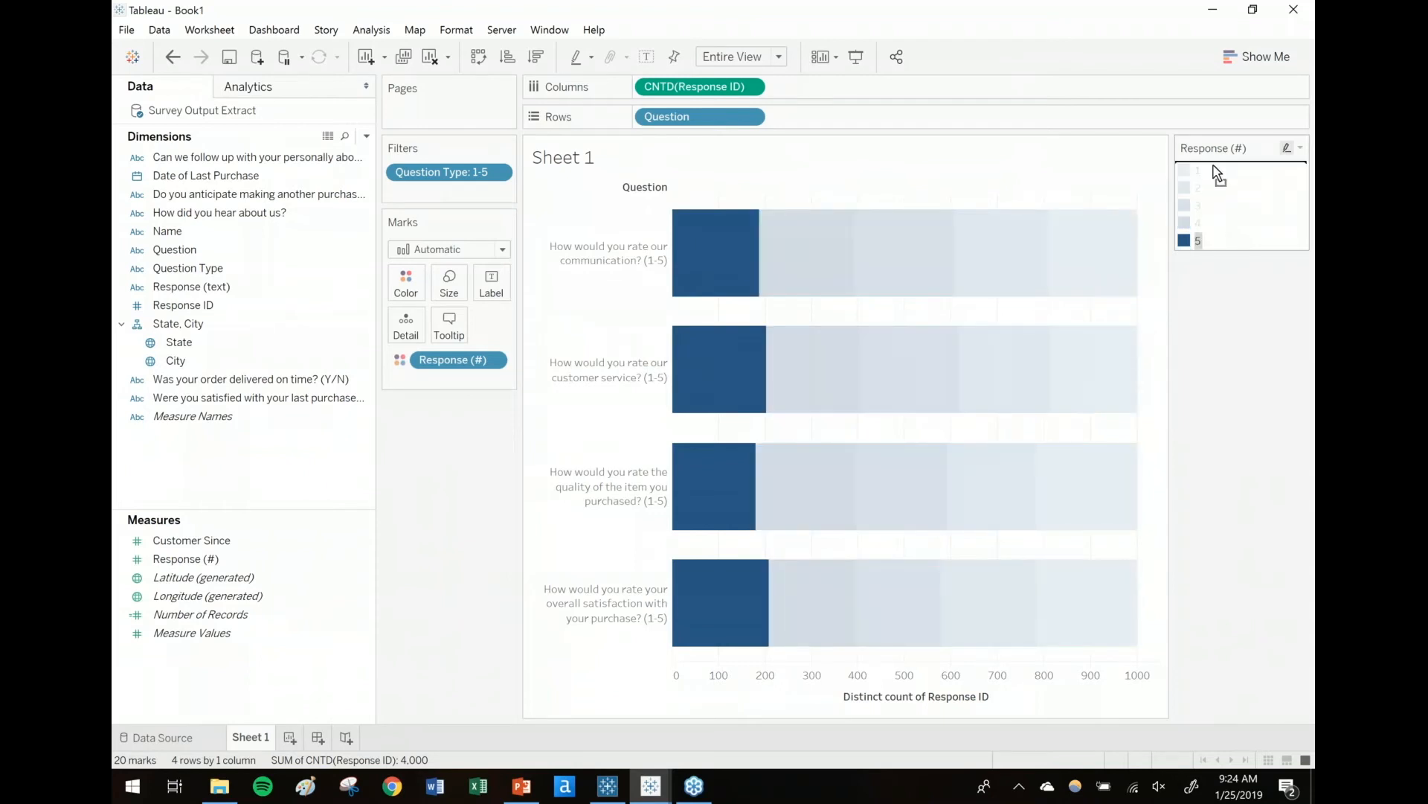
click(1190, 241)
drag(1190, 241, 1195, 186)
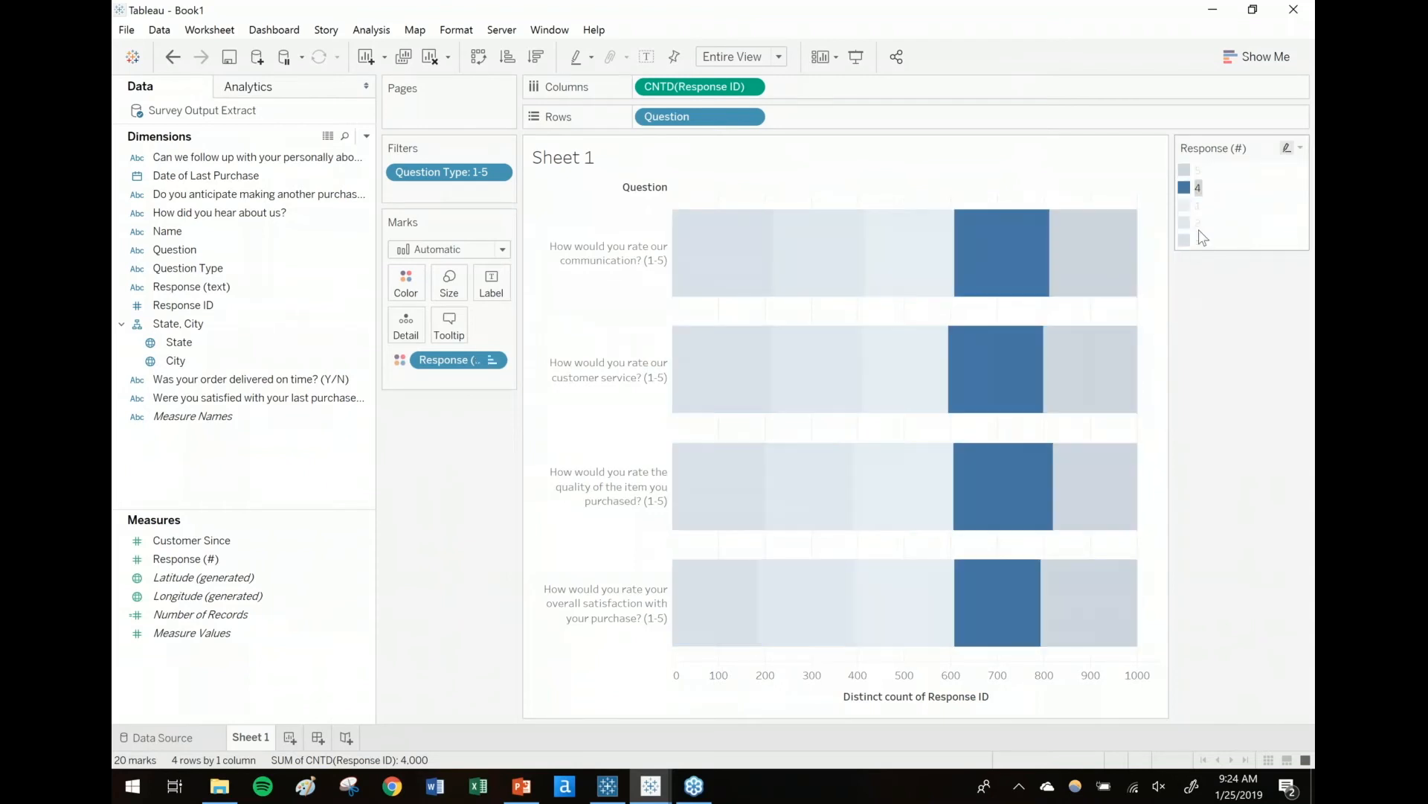
click(1198, 241)
drag(1198, 241, 1198, 216)
click(1230, 330)
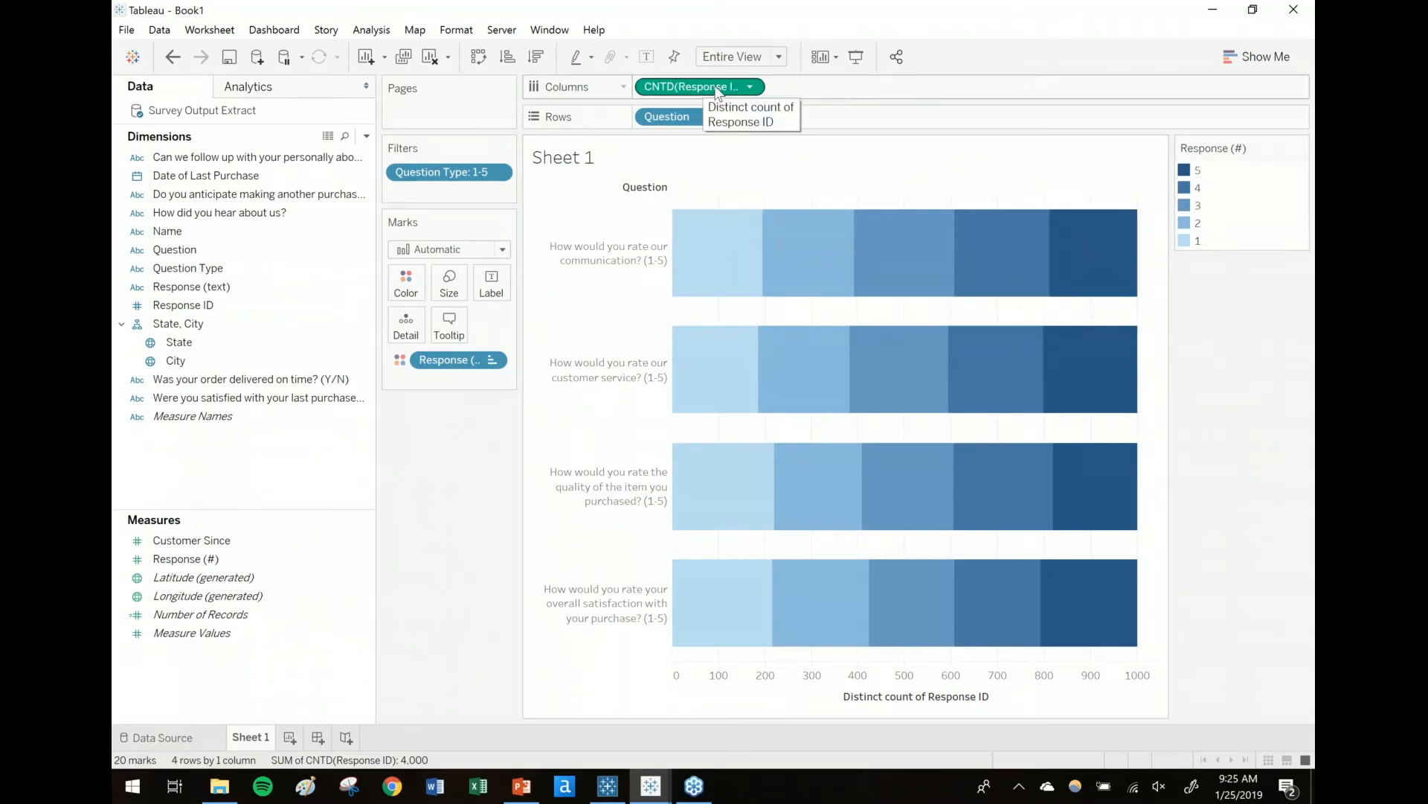
Step: Label the bar segments with the distinct count of Response ID as a percent of total and choose what it computes along
drag(718, 91, 504, 286)
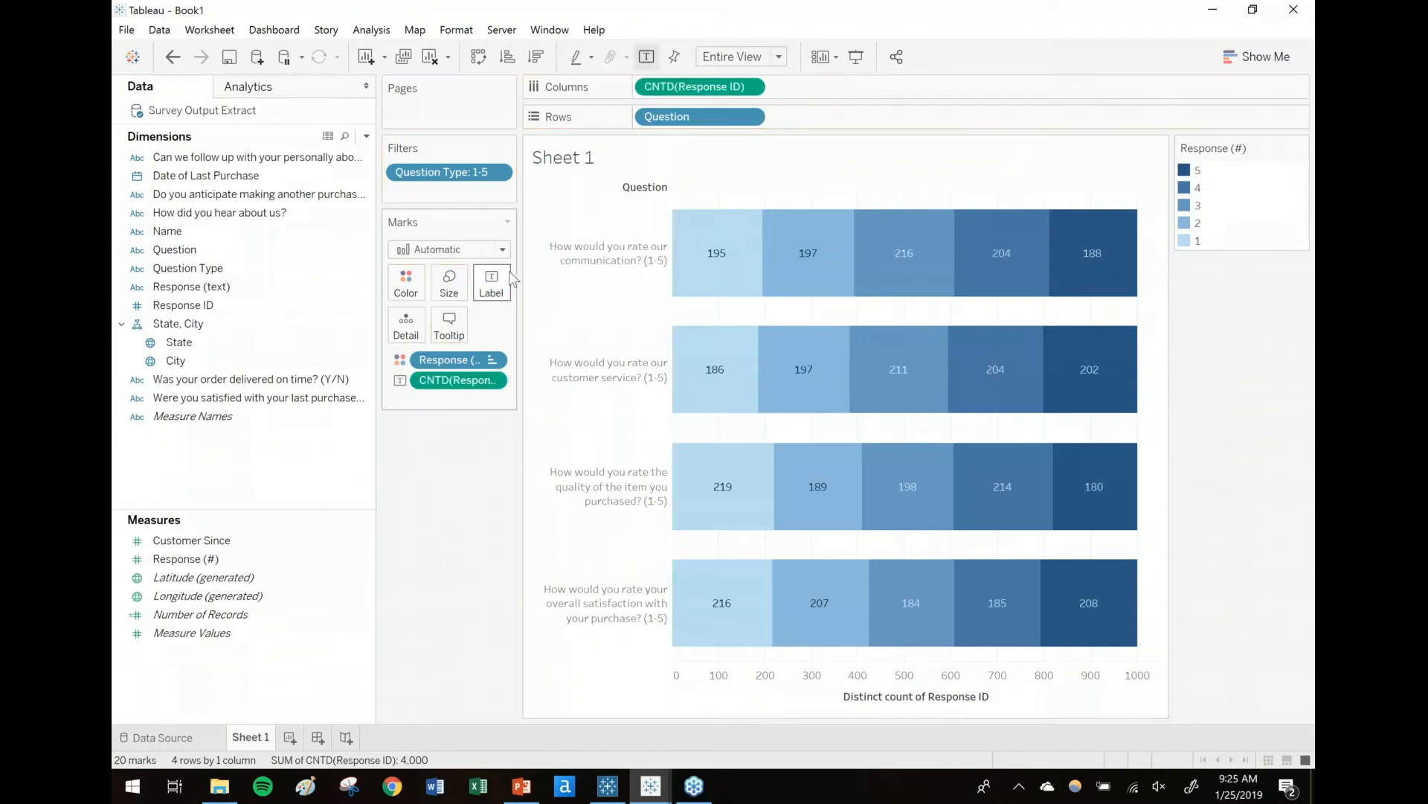
click(492, 380)
mouse_move(658, 639)
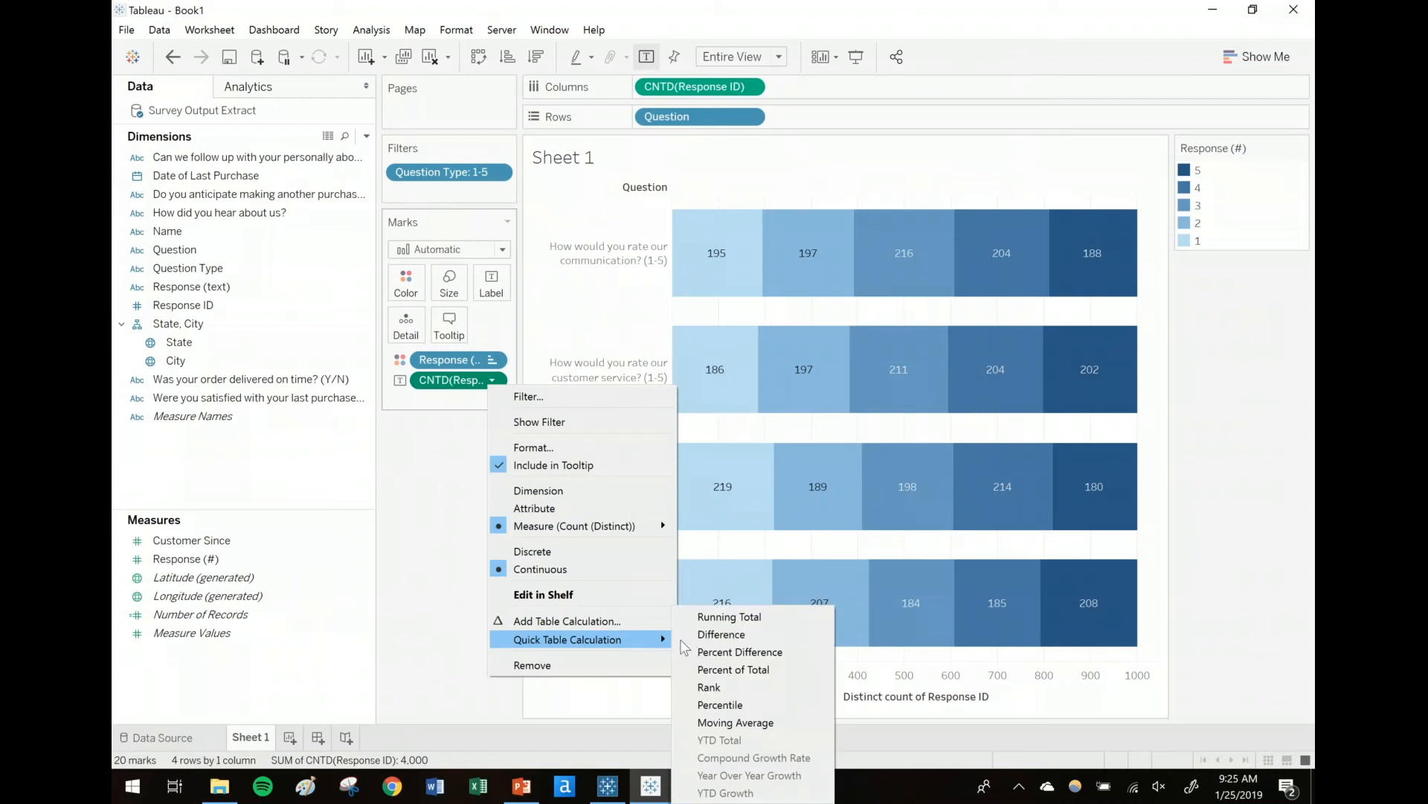
click(733, 669)
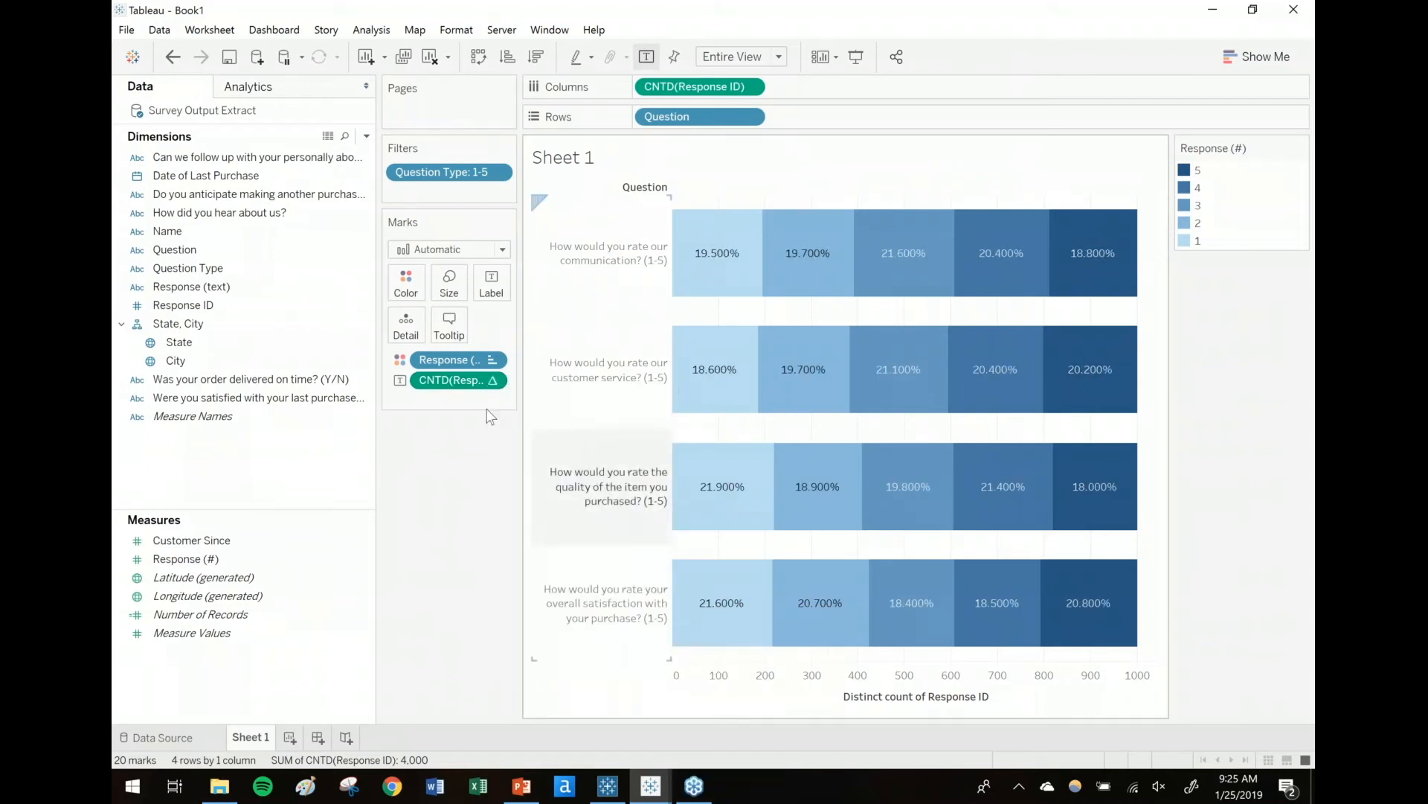
click(492, 380)
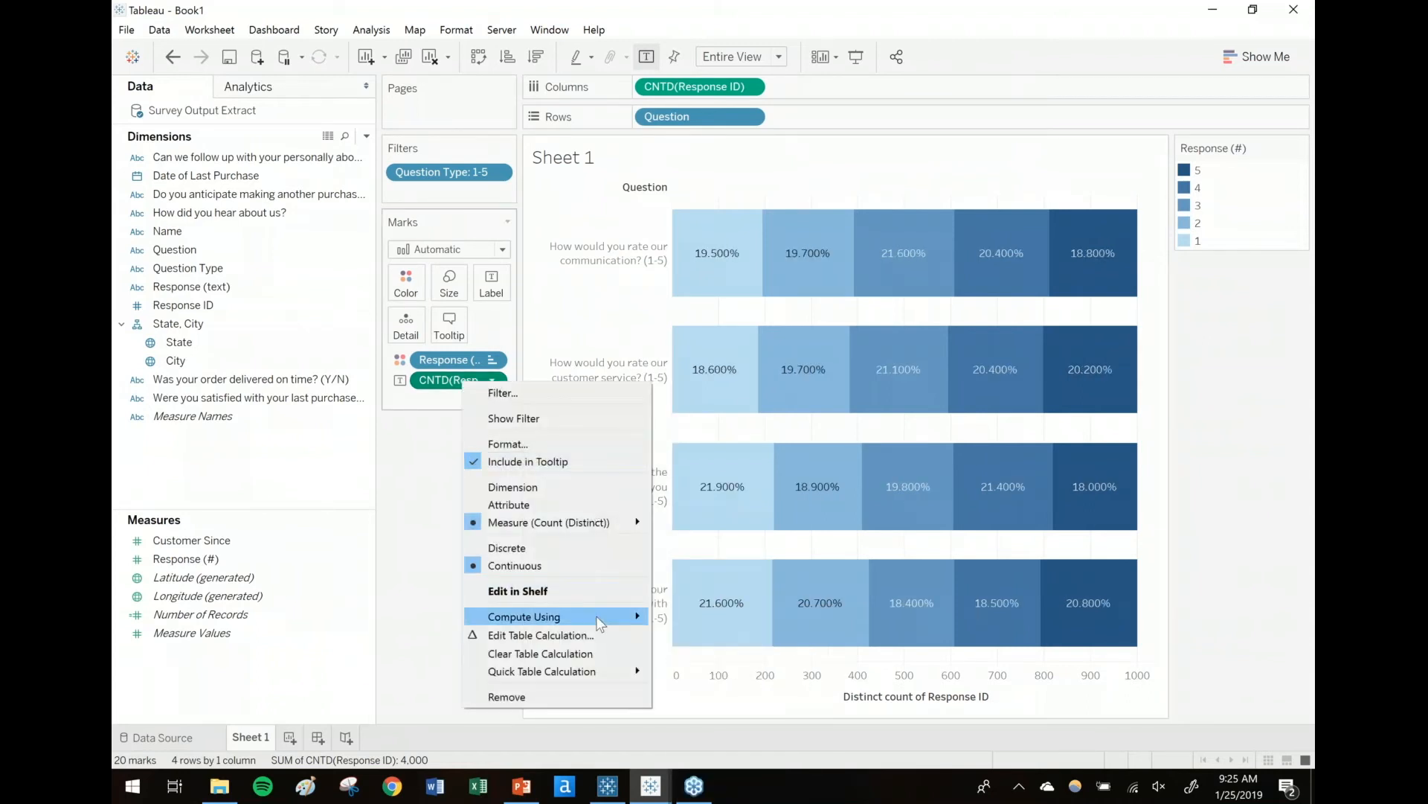
mouse_move(600, 624)
click(689, 618)
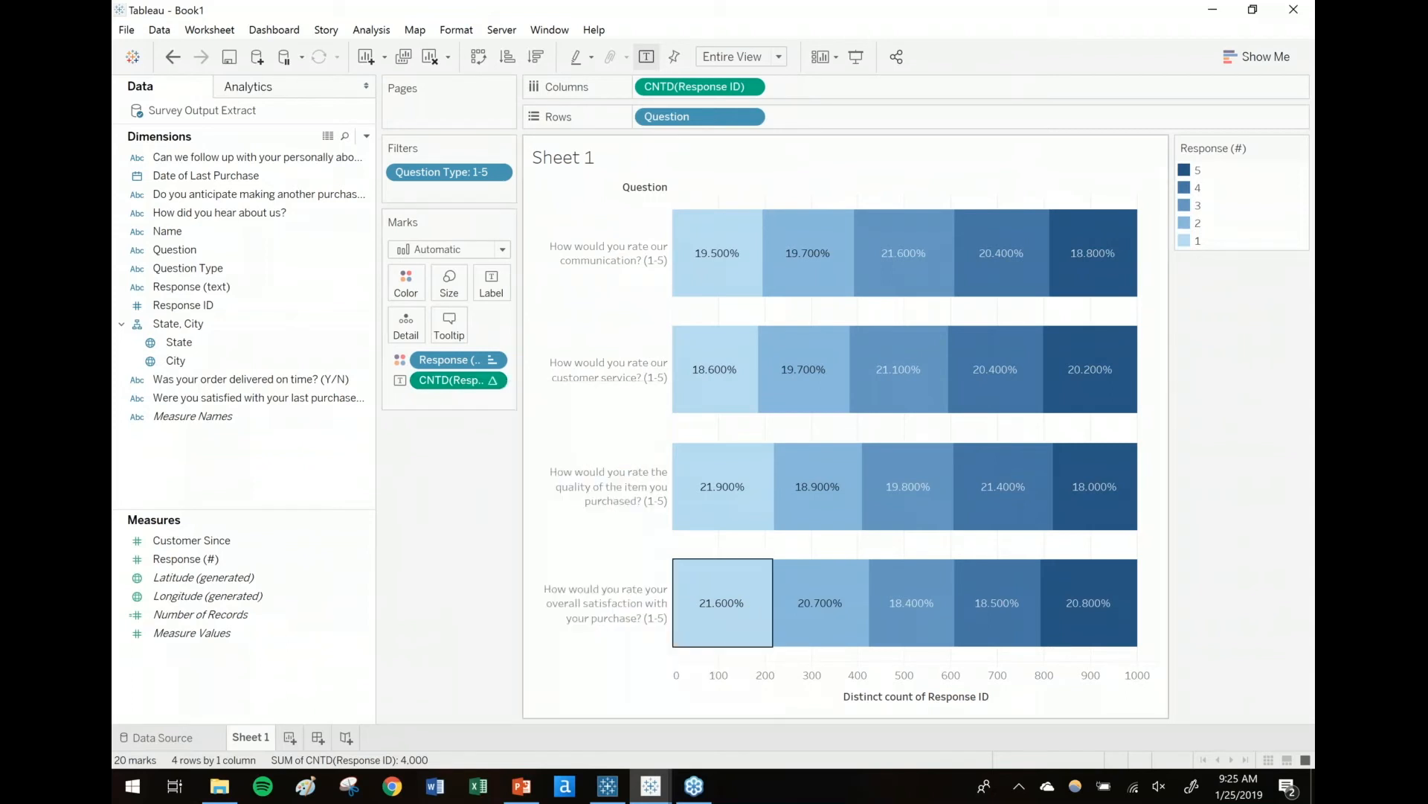
Step: Format the percent-of-total labels as percentages with 1 decimal place, then close the formatting options and clear the selection
click(485, 382)
click(495, 443)
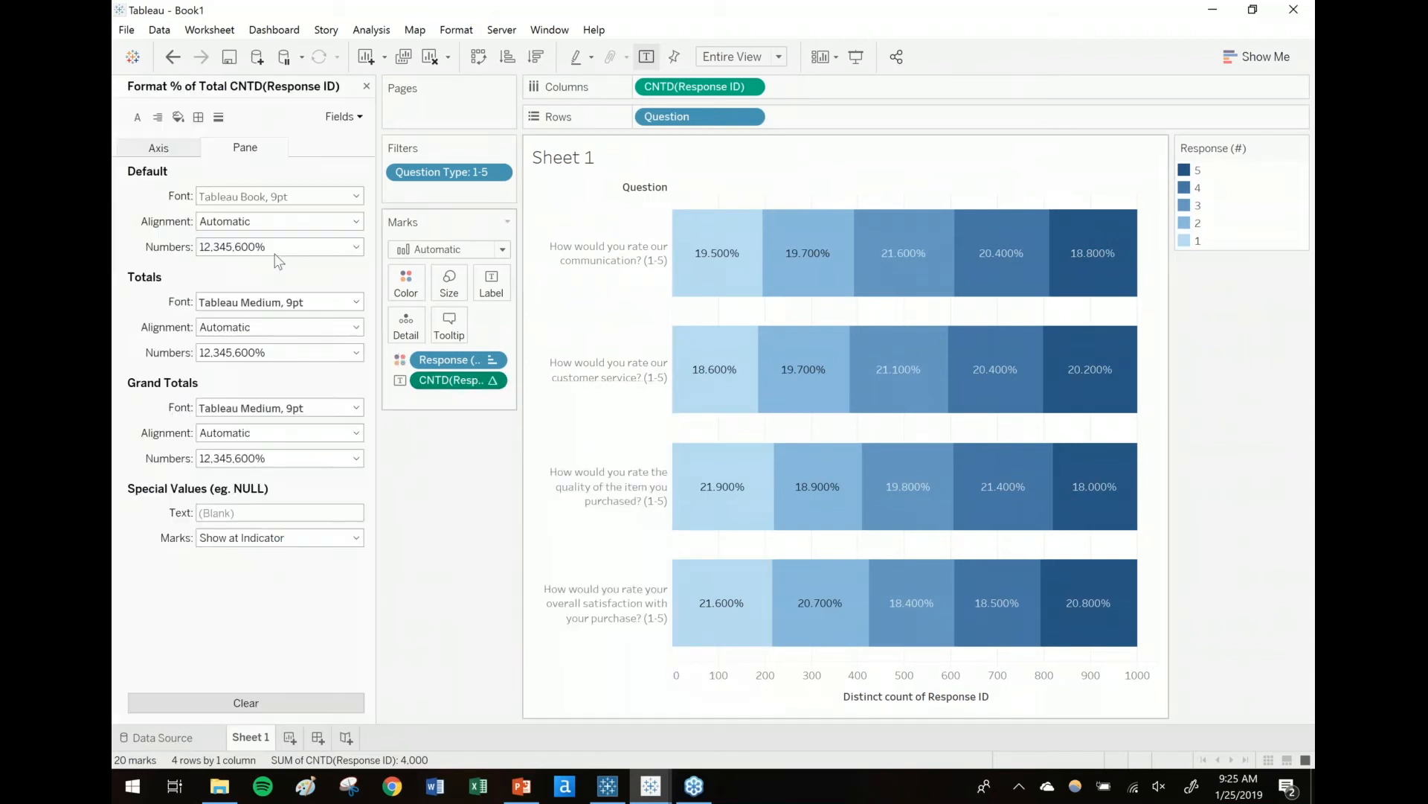
click(259, 248)
click(280, 355)
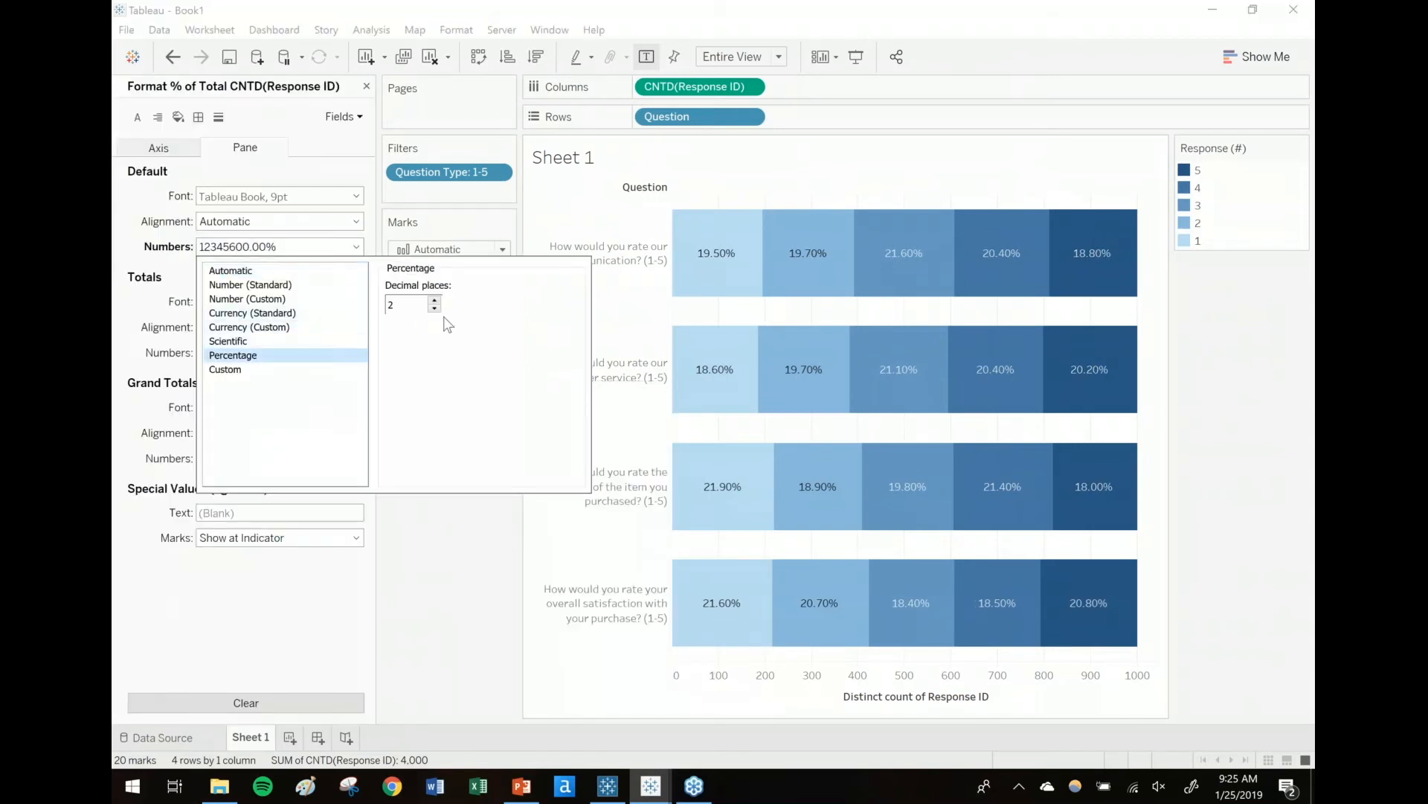
click(435, 308)
click(437, 536)
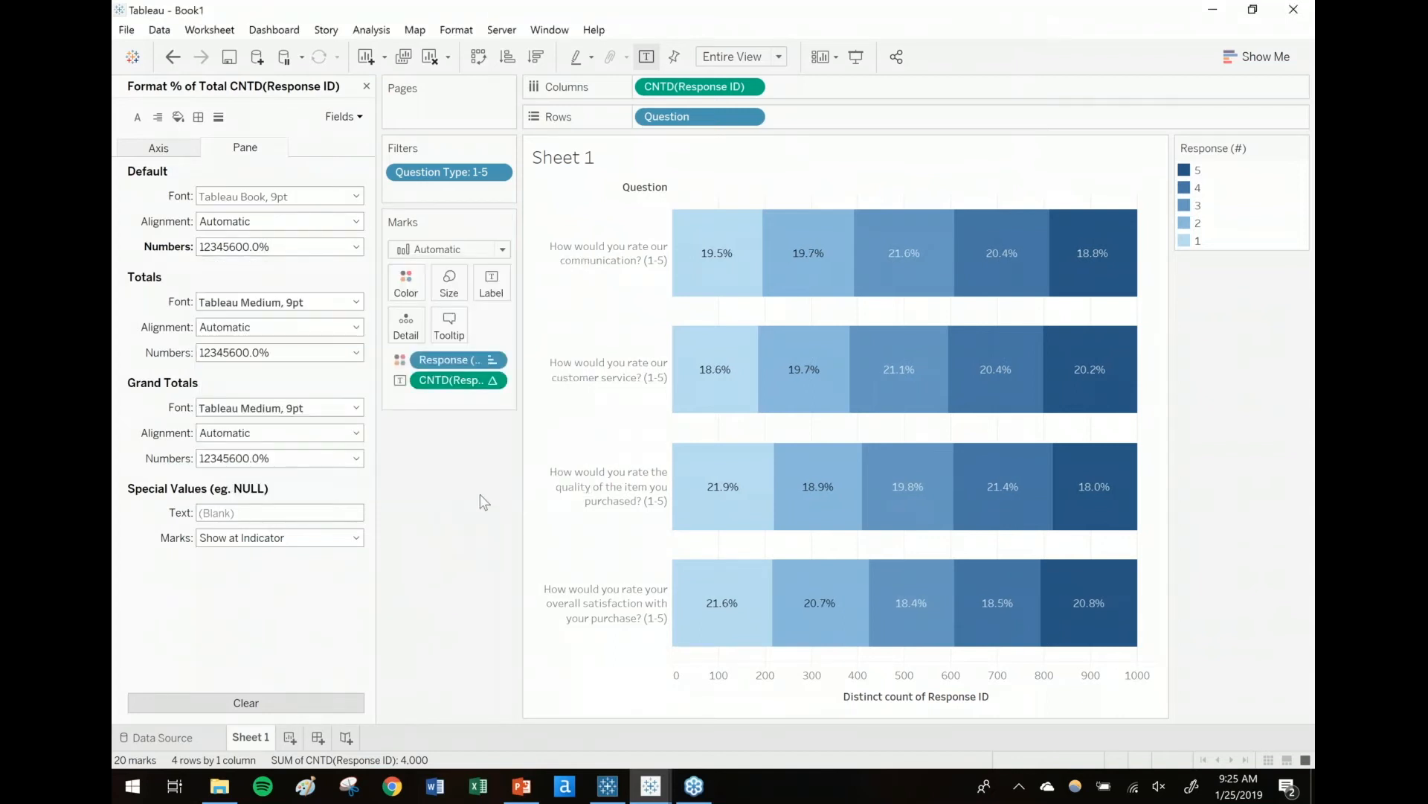
click(636, 257)
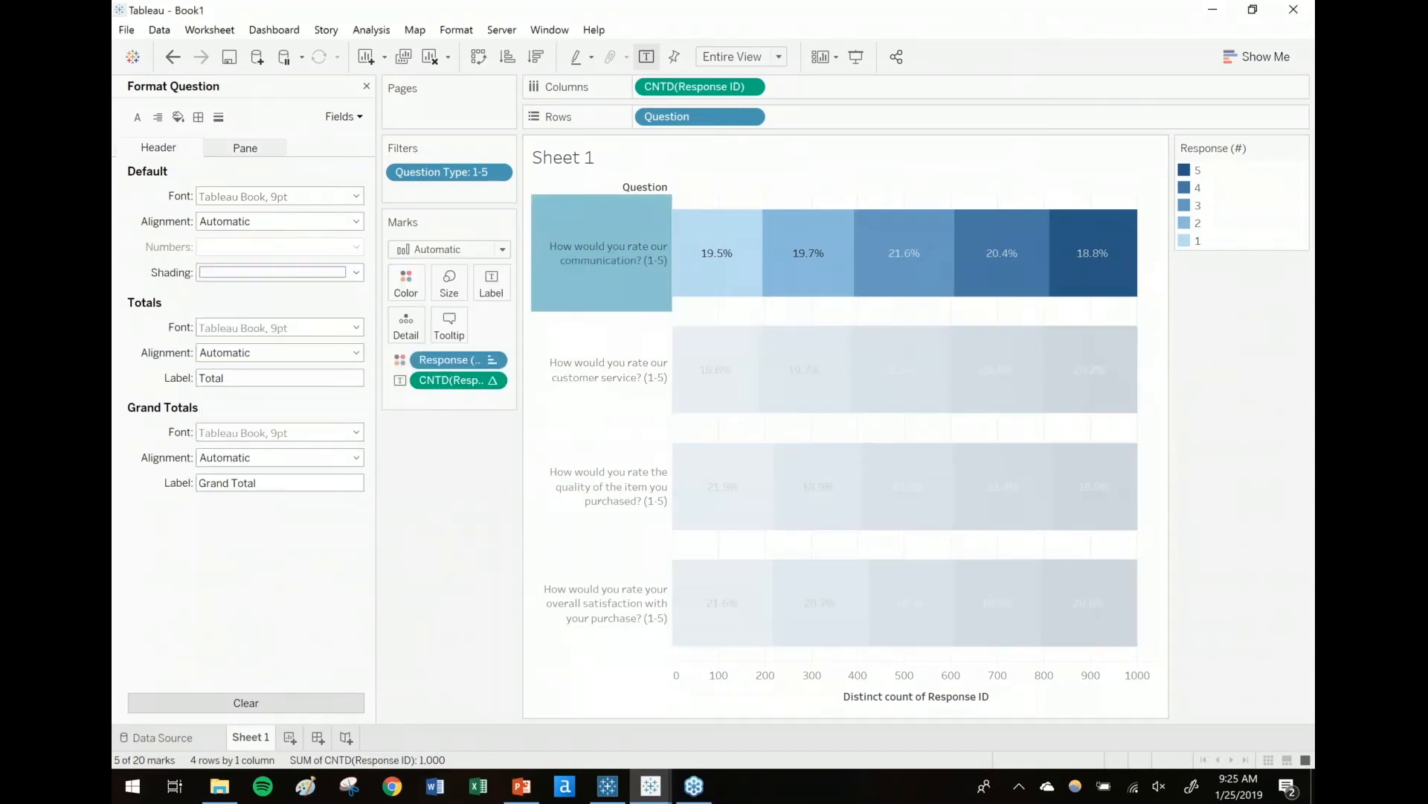
click(366, 86)
click(555, 539)
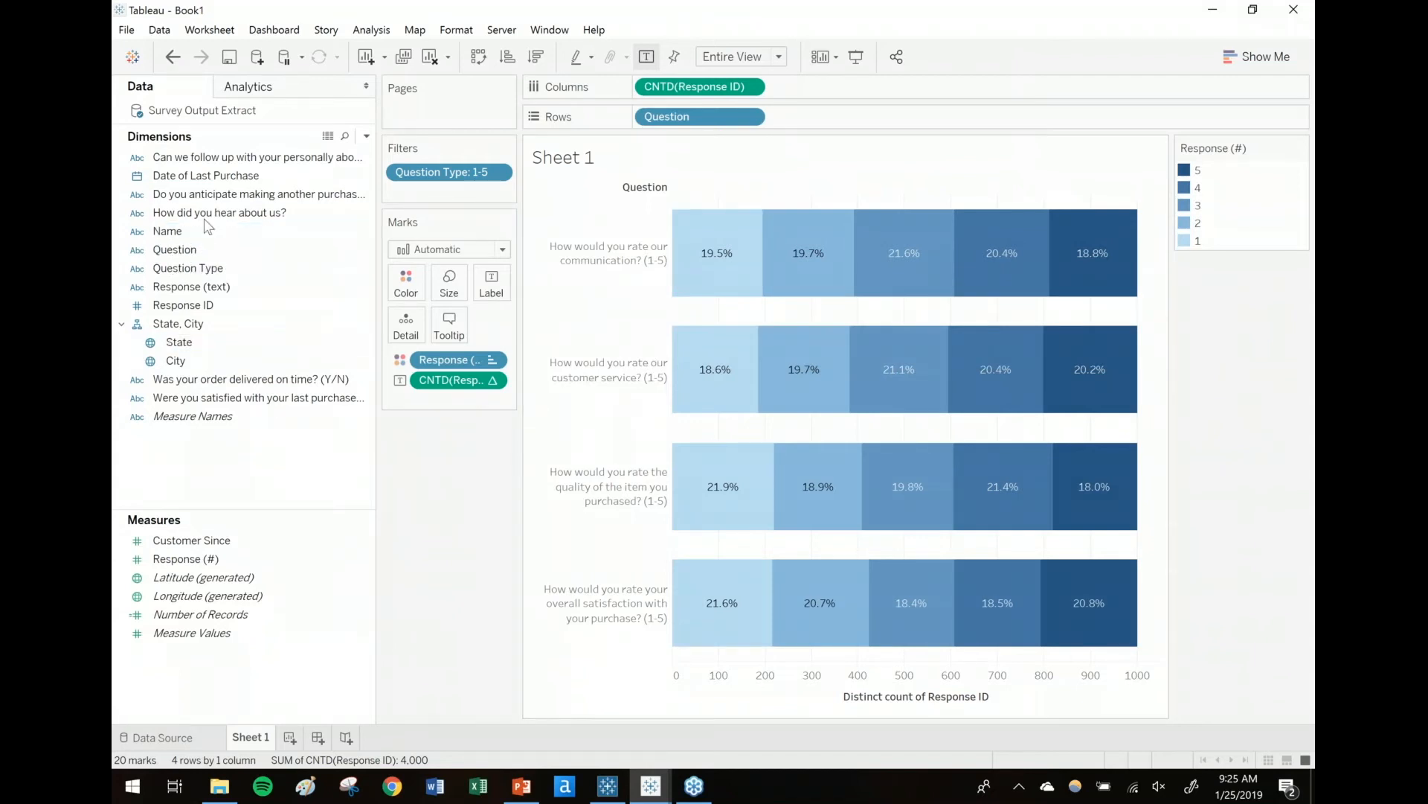
Step: Filter the chart by the How did you hear about us? field and inspect the details of the 1-rating bar segments
drag(176, 218, 421, 195)
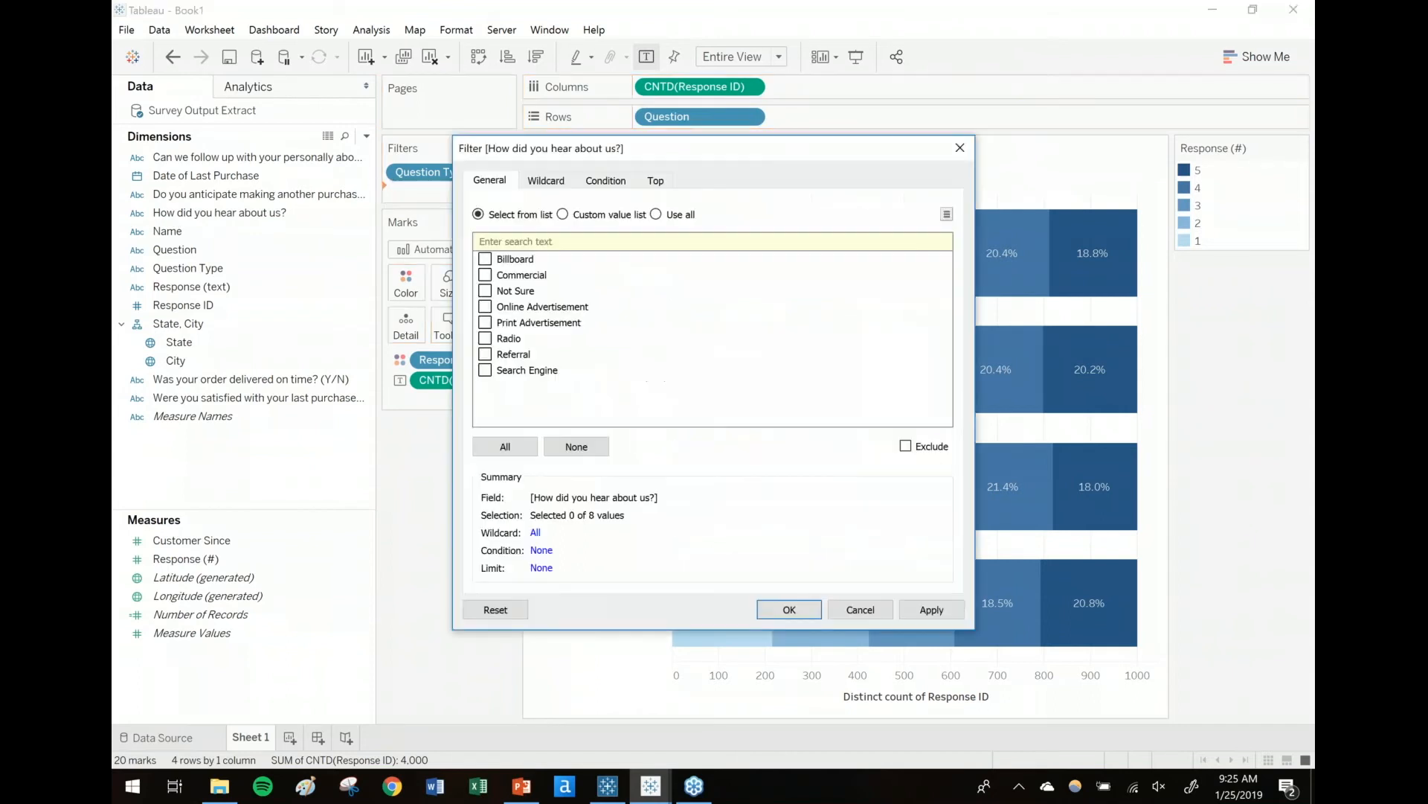
click(811, 610)
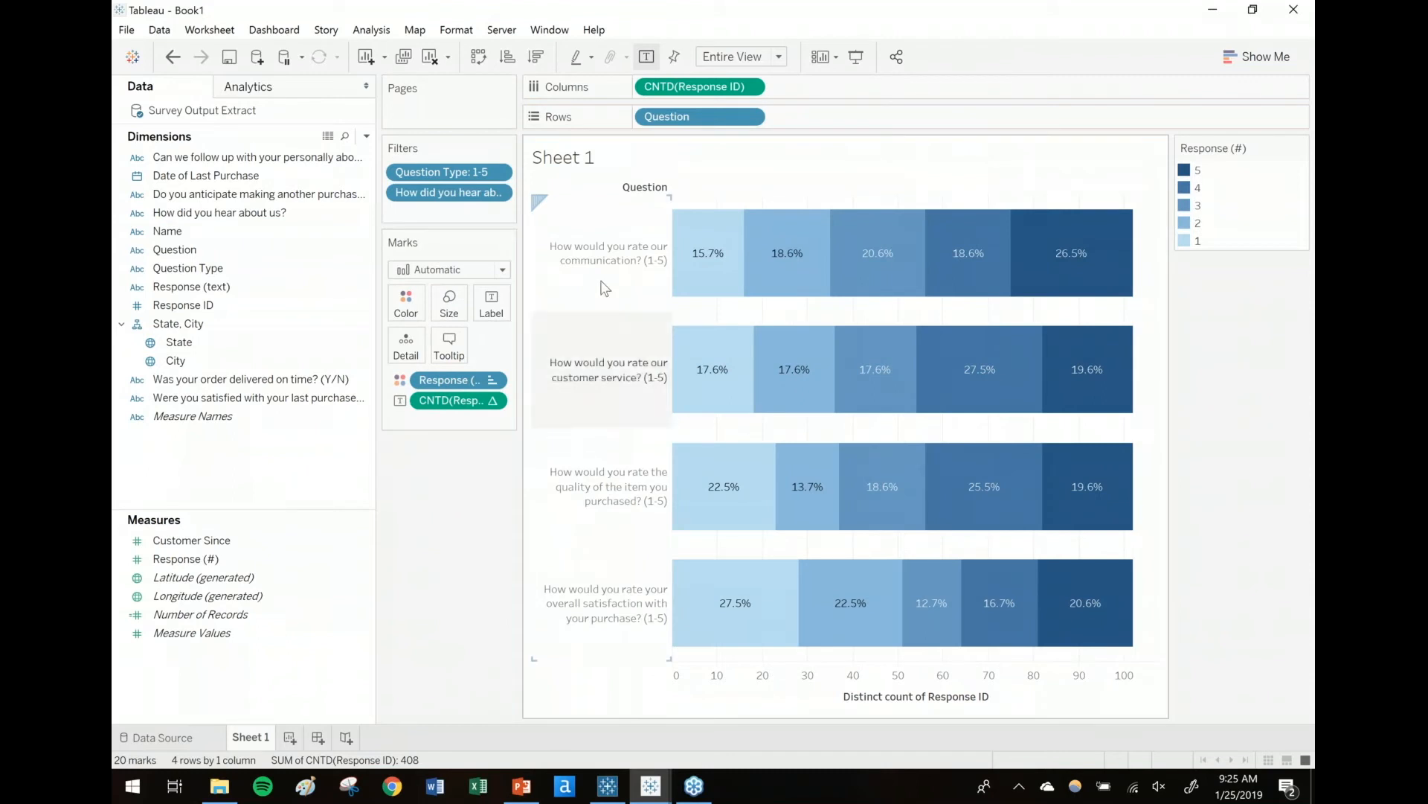
mouse_move(680, 222)
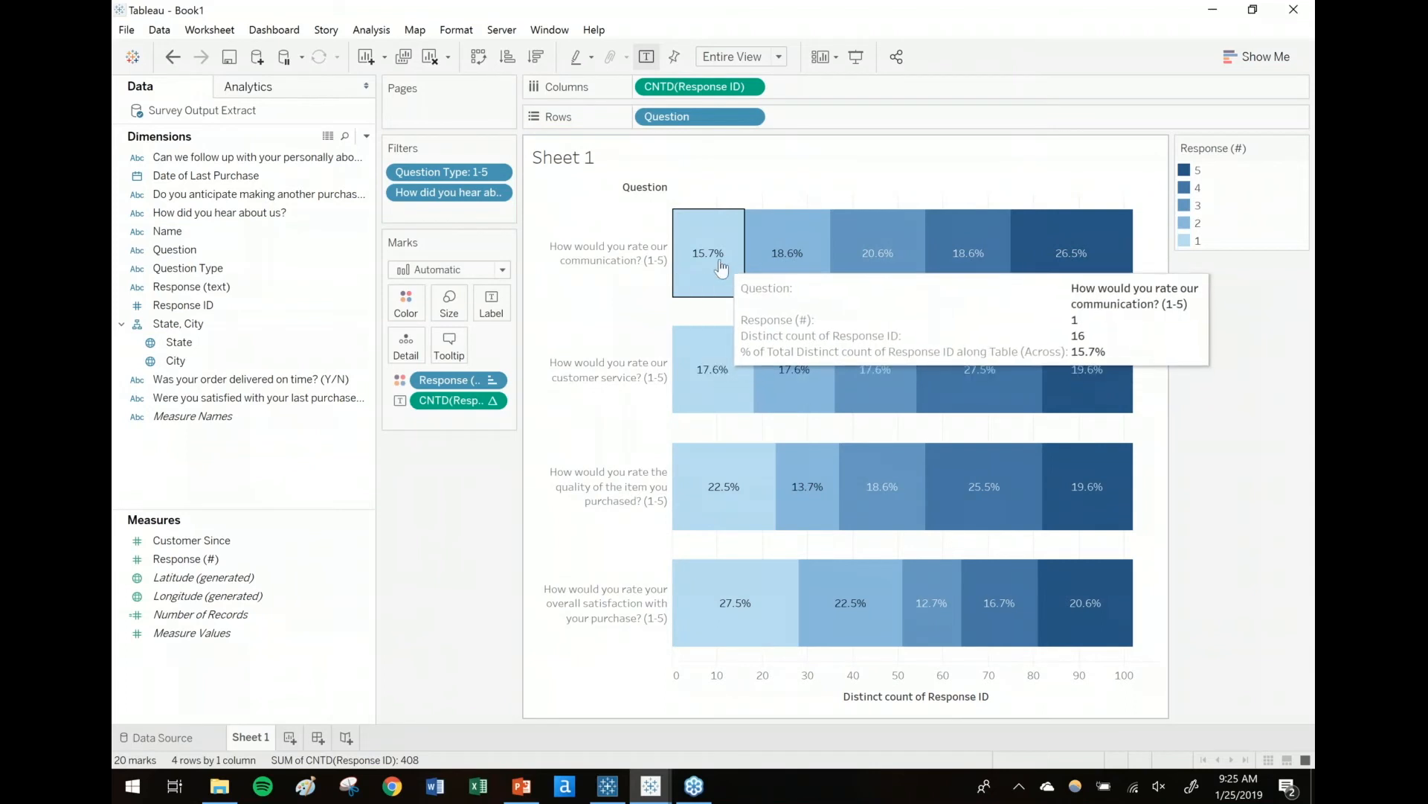
mouse_move(729, 631)
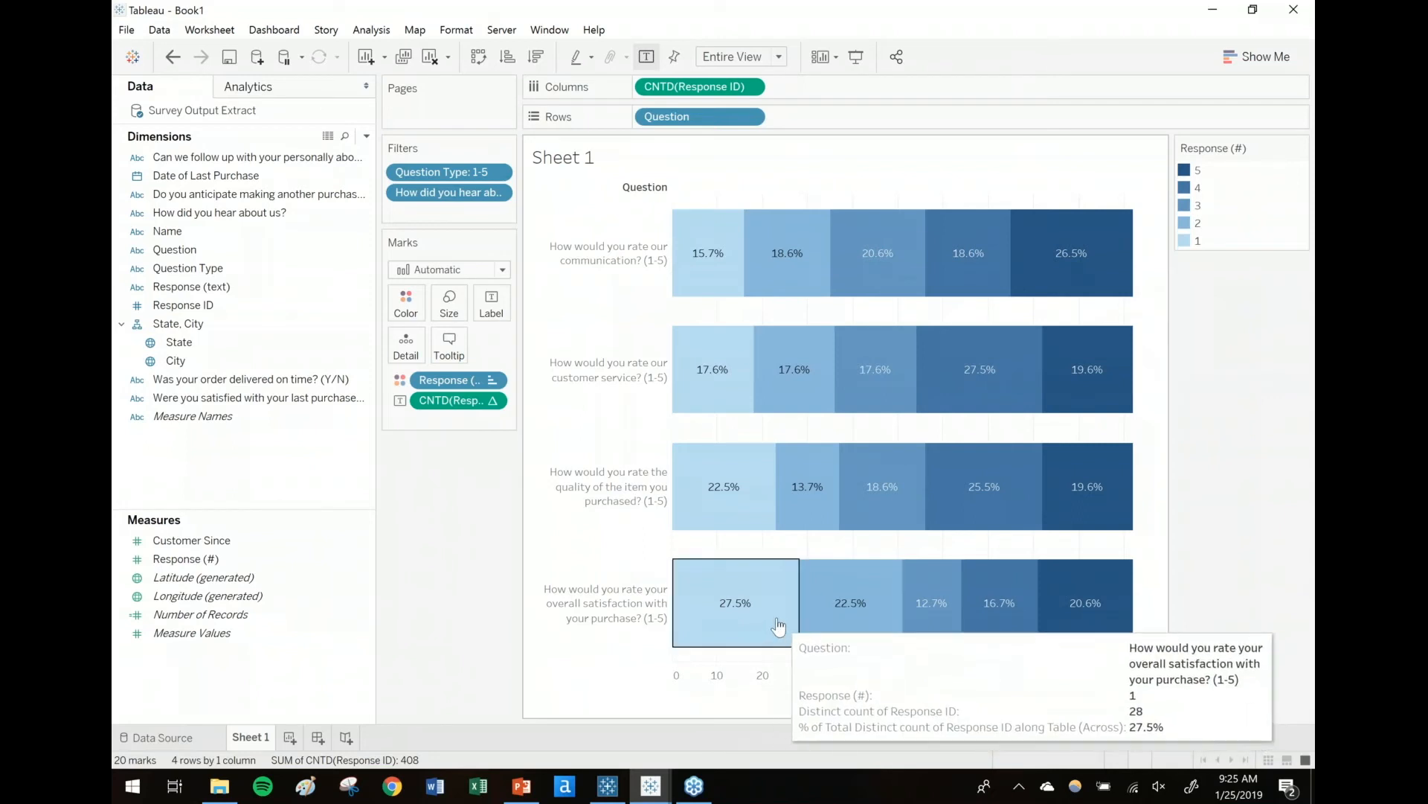
mouse_move(1083, 285)
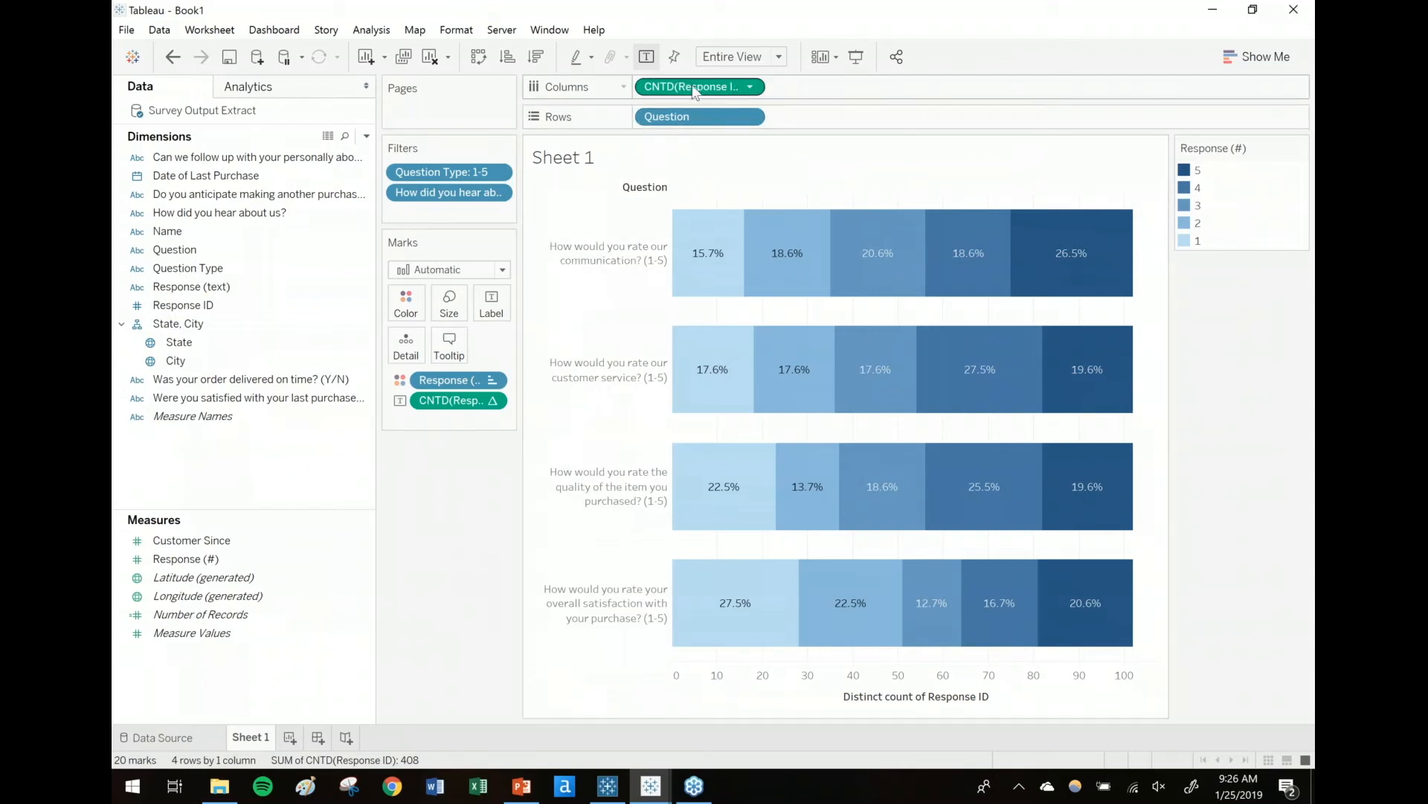
Step: Add Response (#) as a second column measure beside the distinct count and aggregate it as an average
click(170, 565)
mouse_move(171, 565)
mouse_down()
mouse_move(402, 545)
mouse_move(878, 72)
mouse_move(848, 80)
mouse_move(868, 84)
mouse_up()
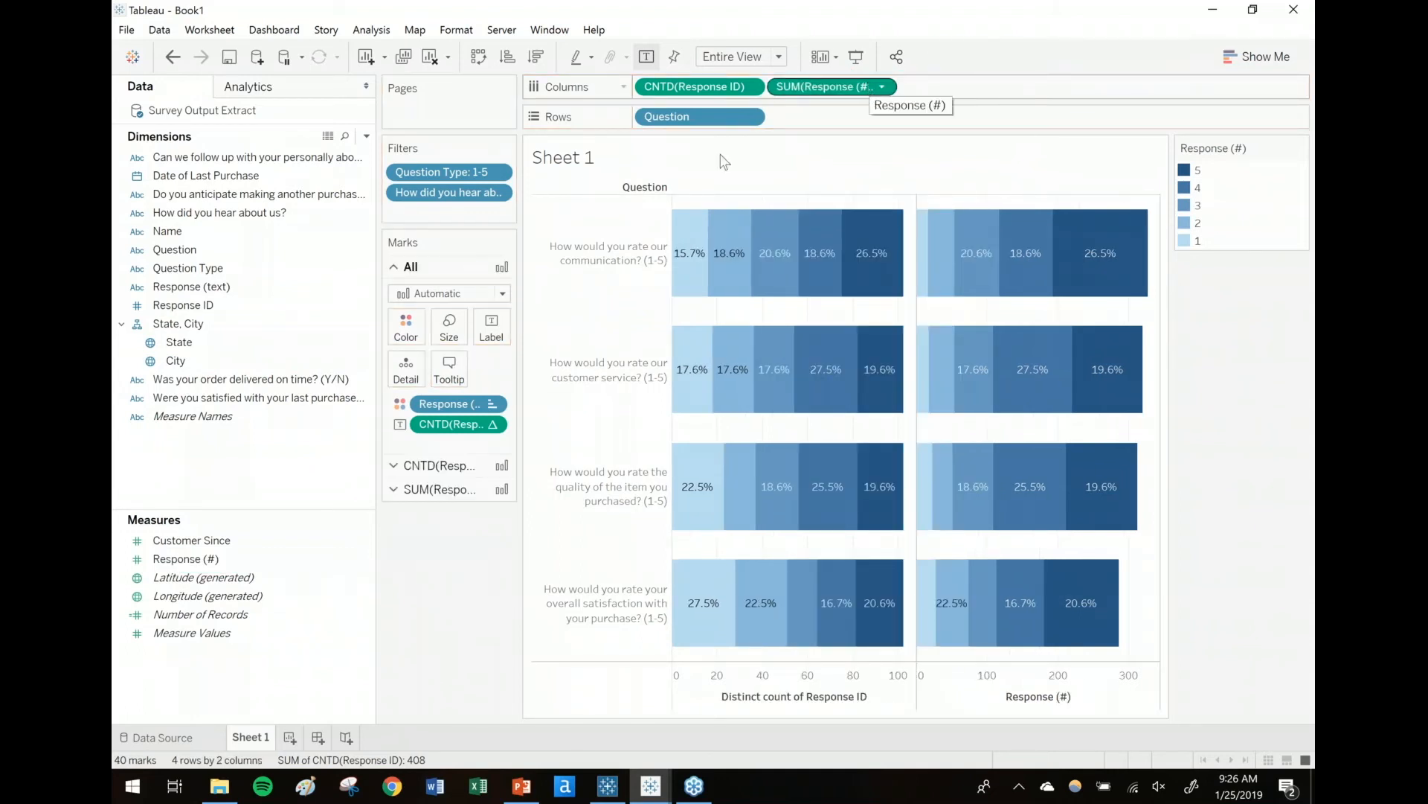
click(882, 86)
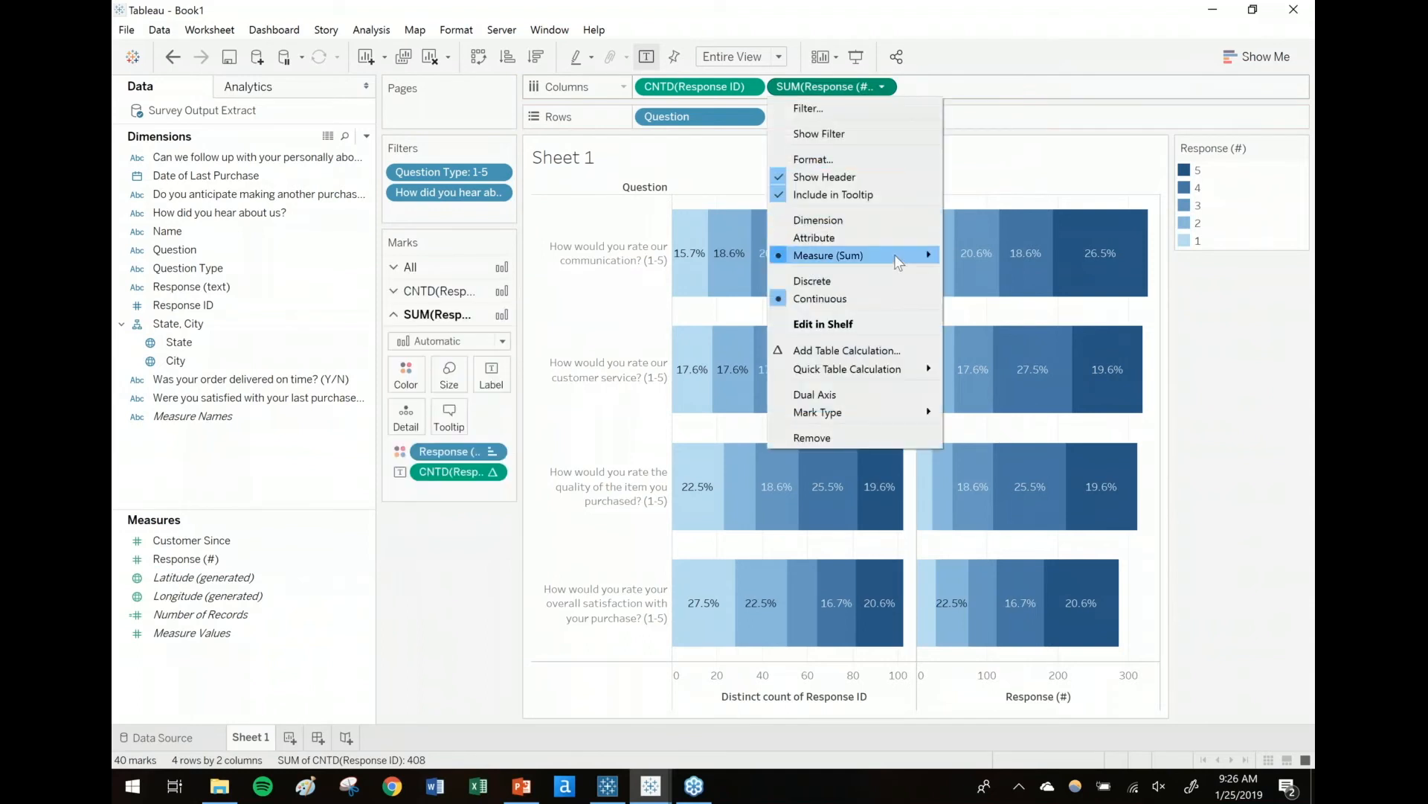
mouse_move(894, 255)
click(970, 274)
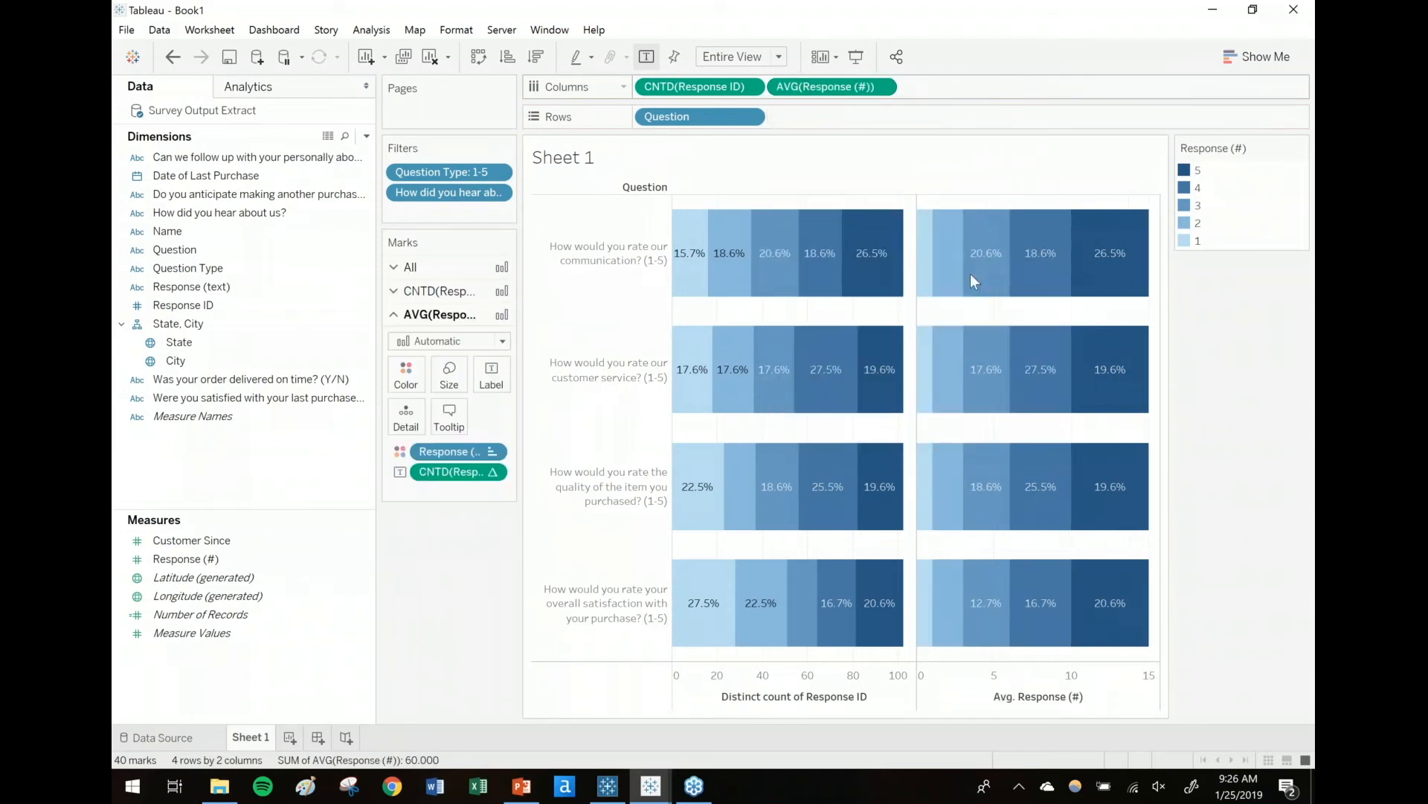
Step: Remove the Response (#) color and the percent-of-total label from the average Response (#) marks only
click(449, 292)
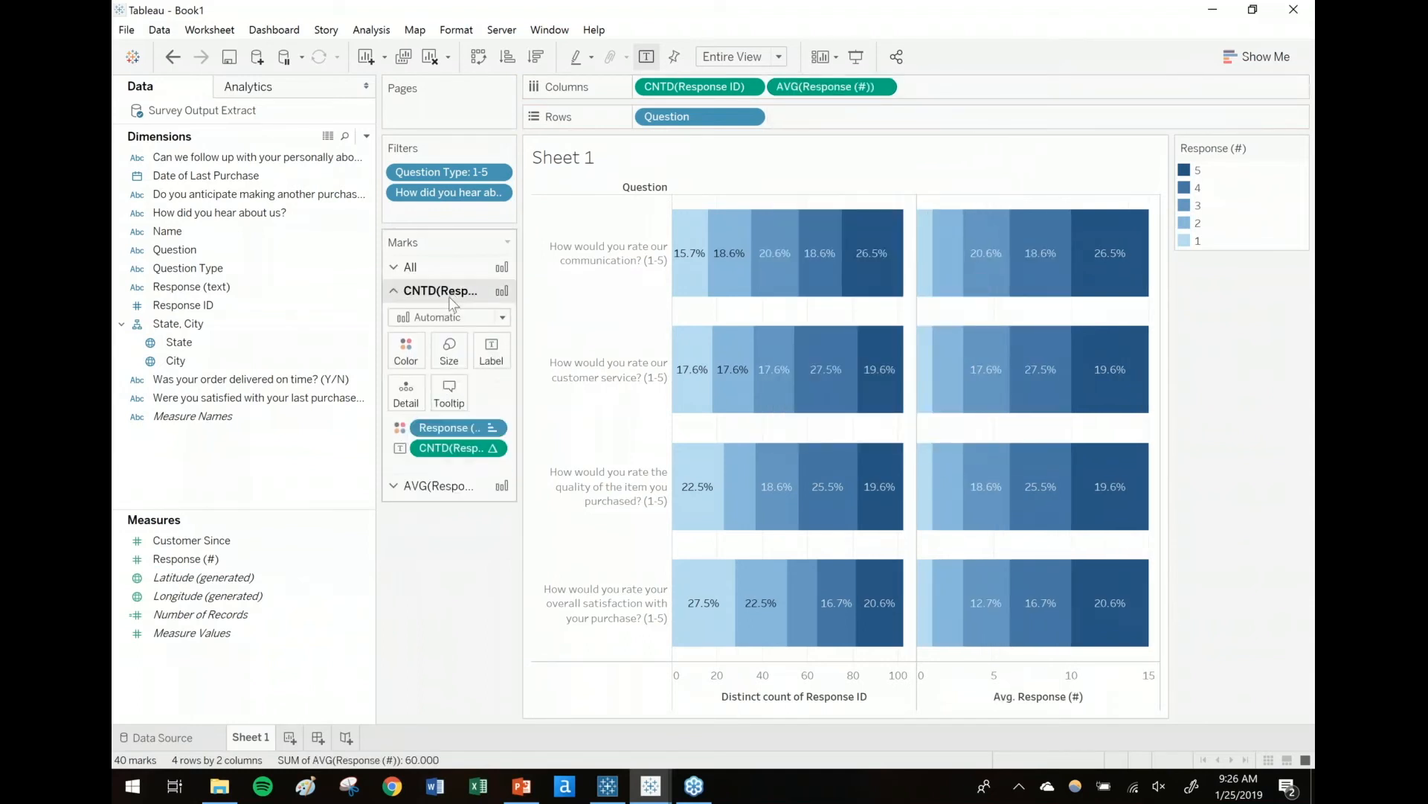
click(436, 485)
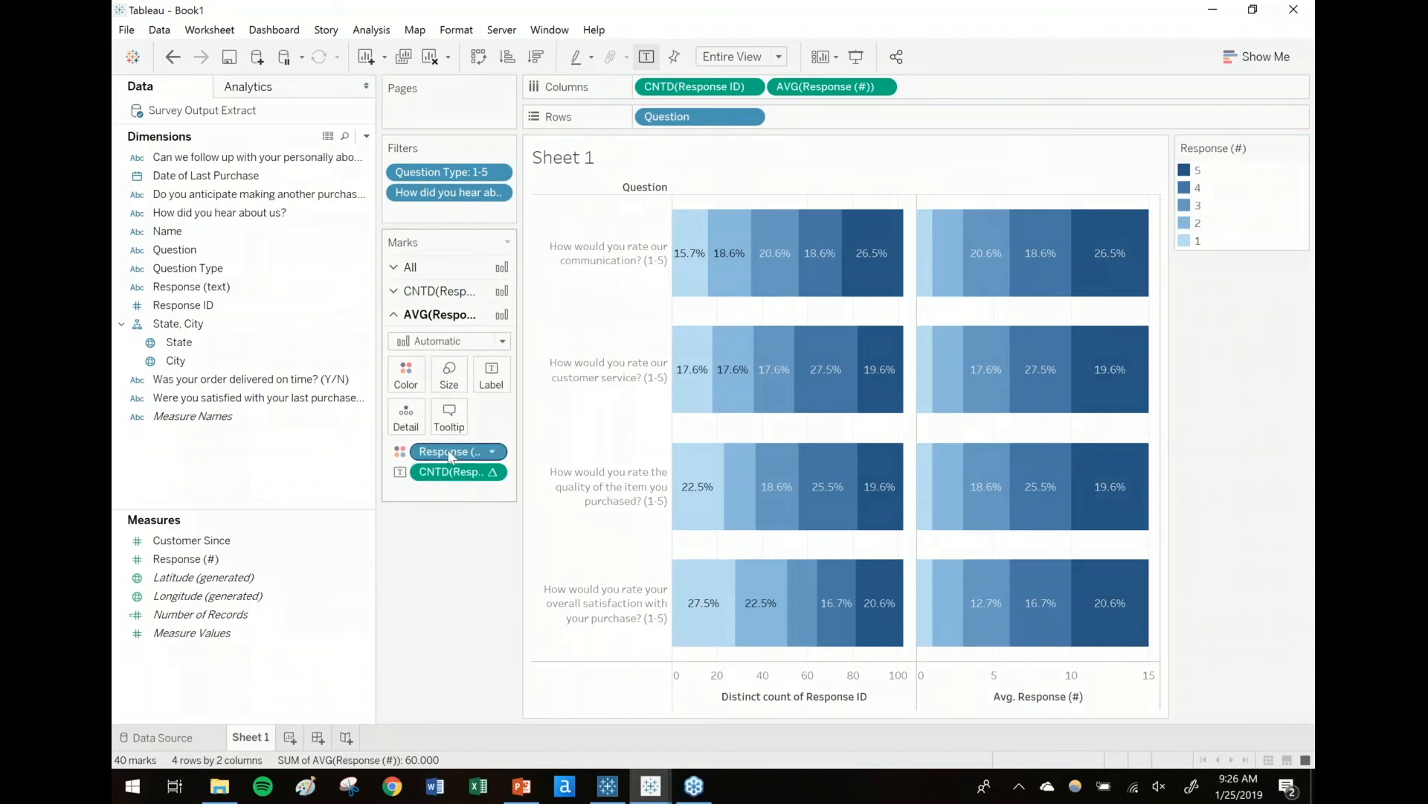
drag(446, 452, 462, 558)
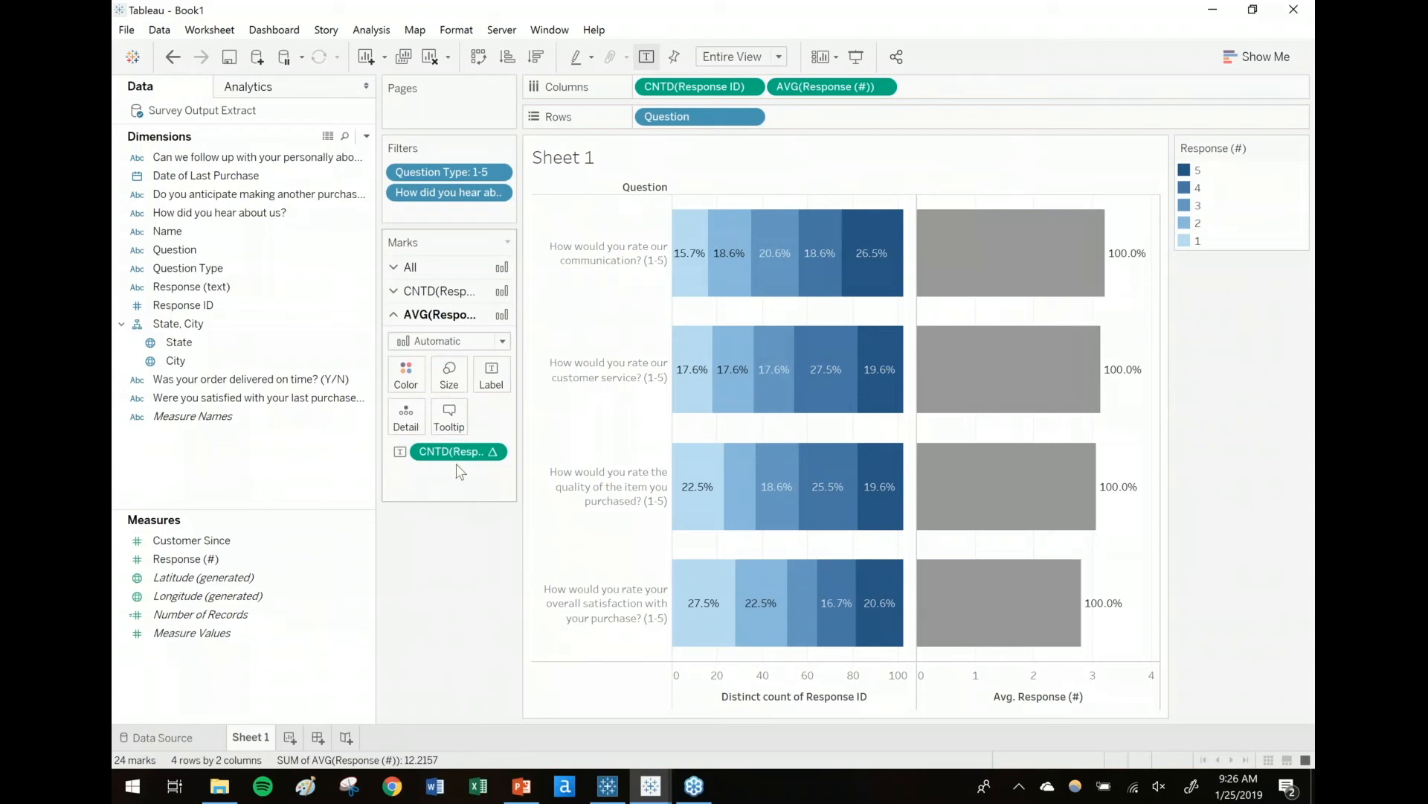
drag(450, 453, 451, 532)
Step: Show the average Response (#) marks as circles and enlarge them
click(450, 341)
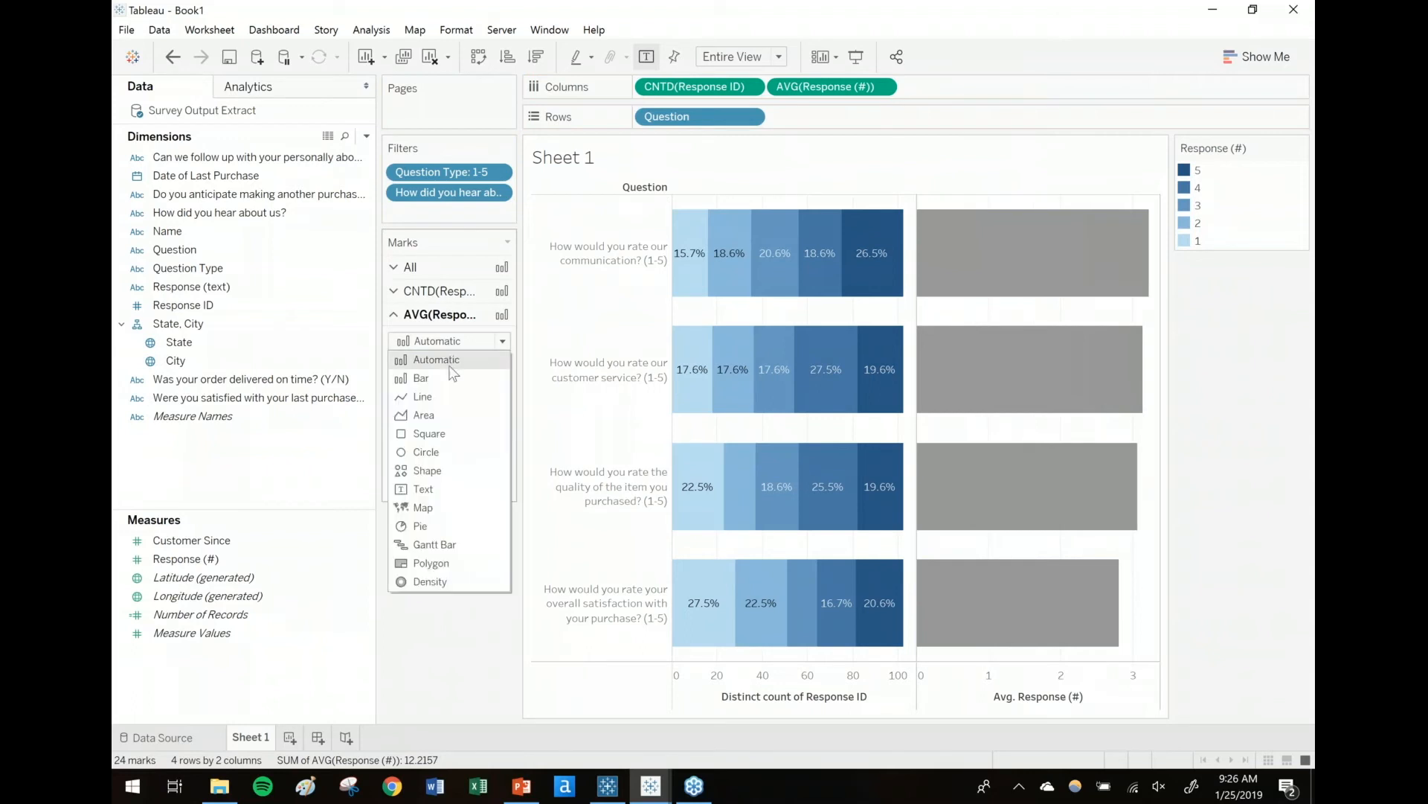
click(432, 450)
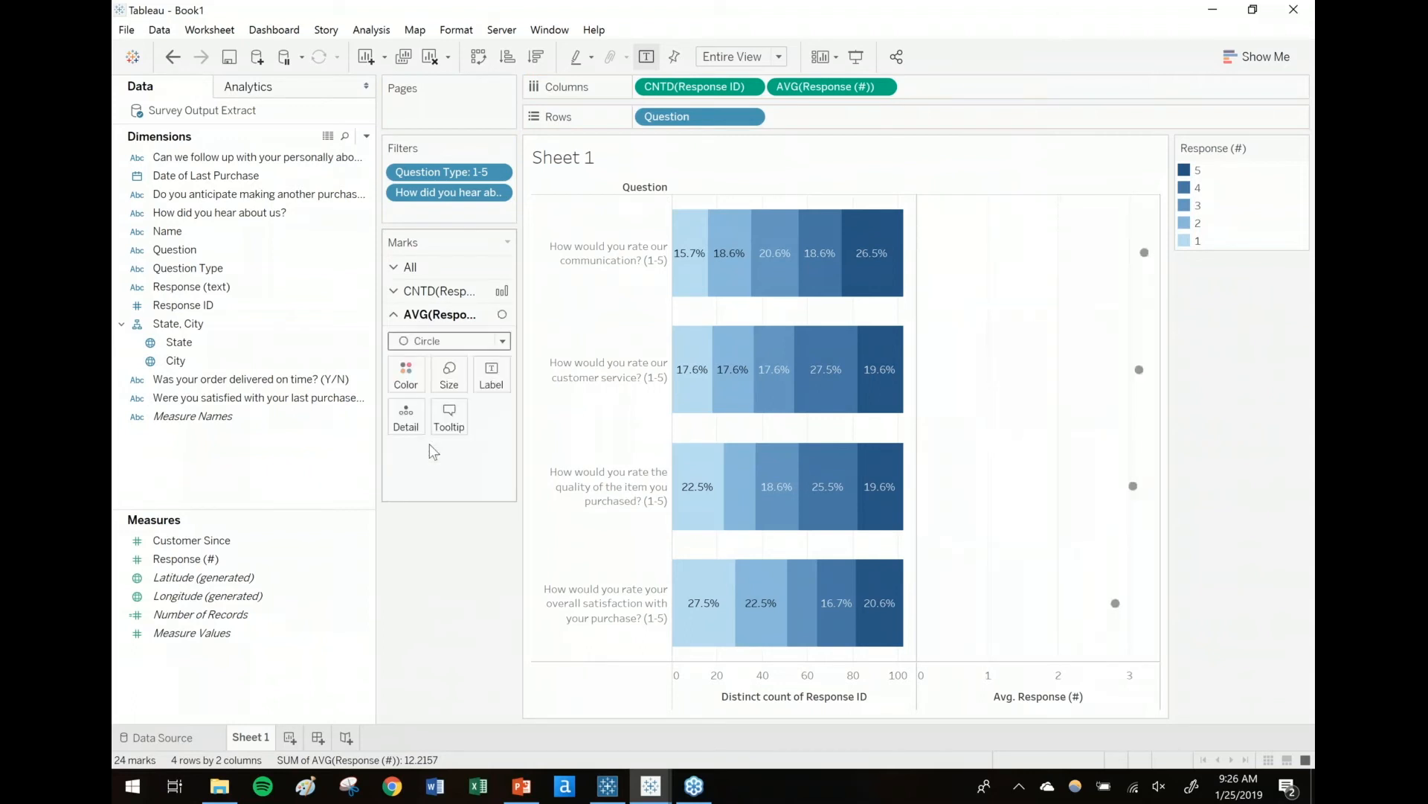
click(449, 372)
drag(498, 421, 545, 417)
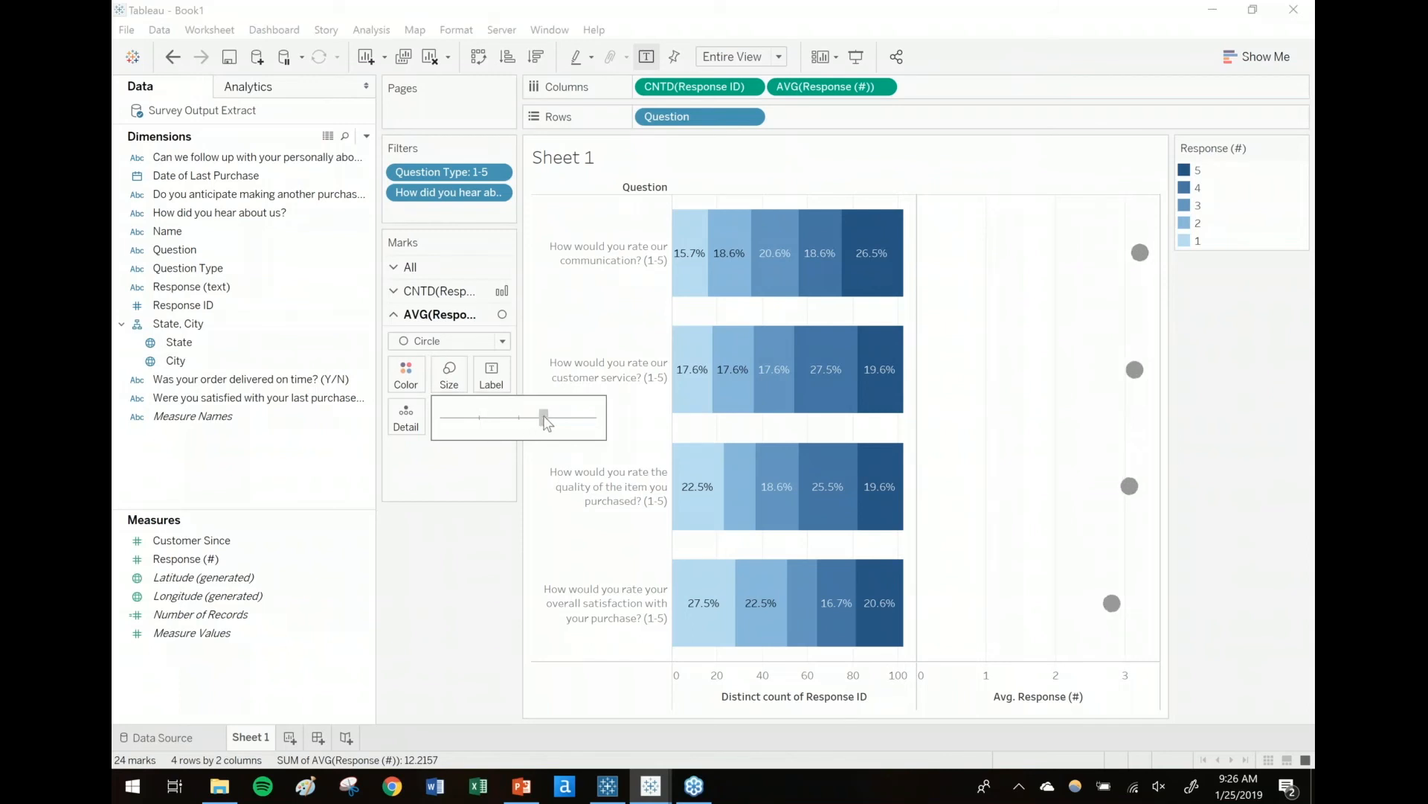
Step: Give the Avg. Response (#) axis a fixed range ending at 5
right_click(1042, 678)
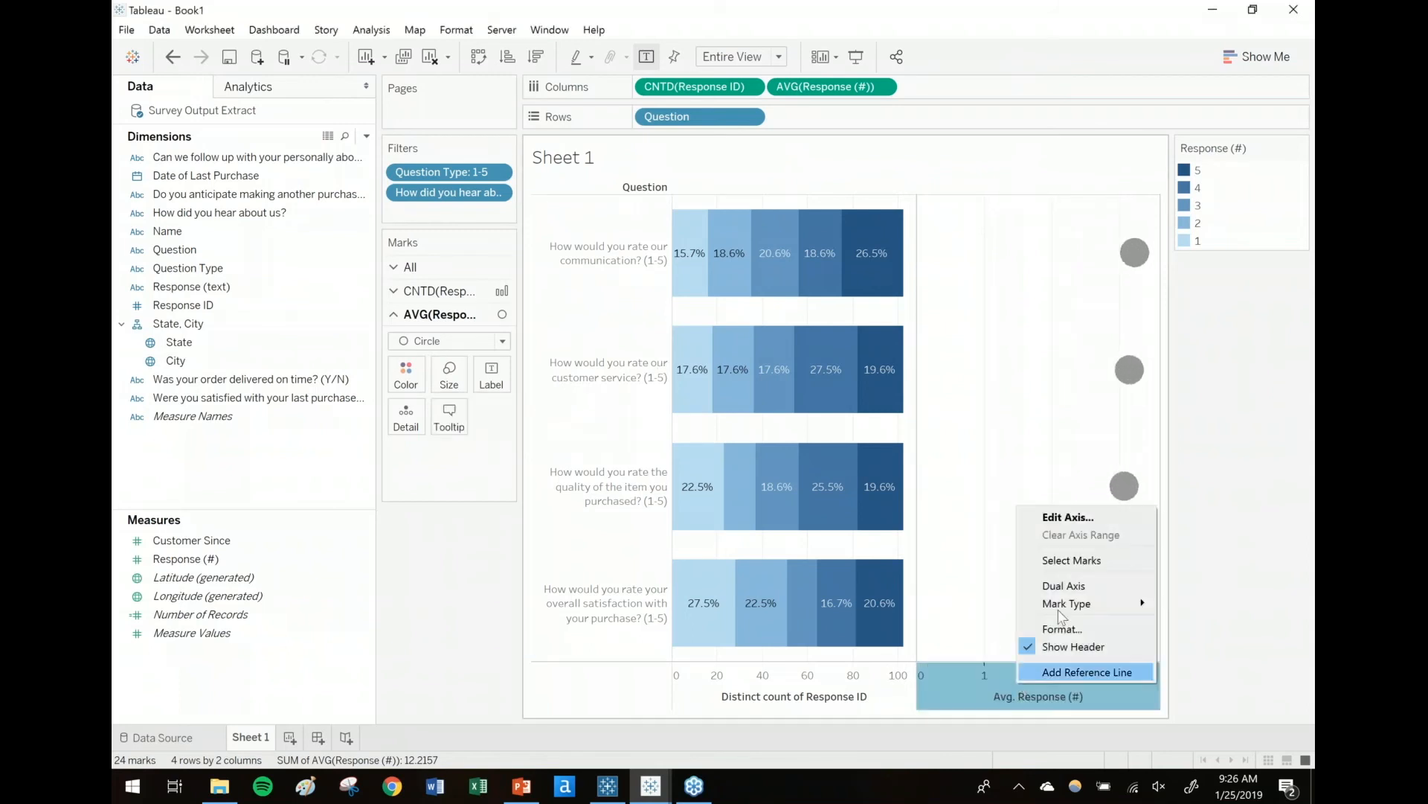
key(Escape)
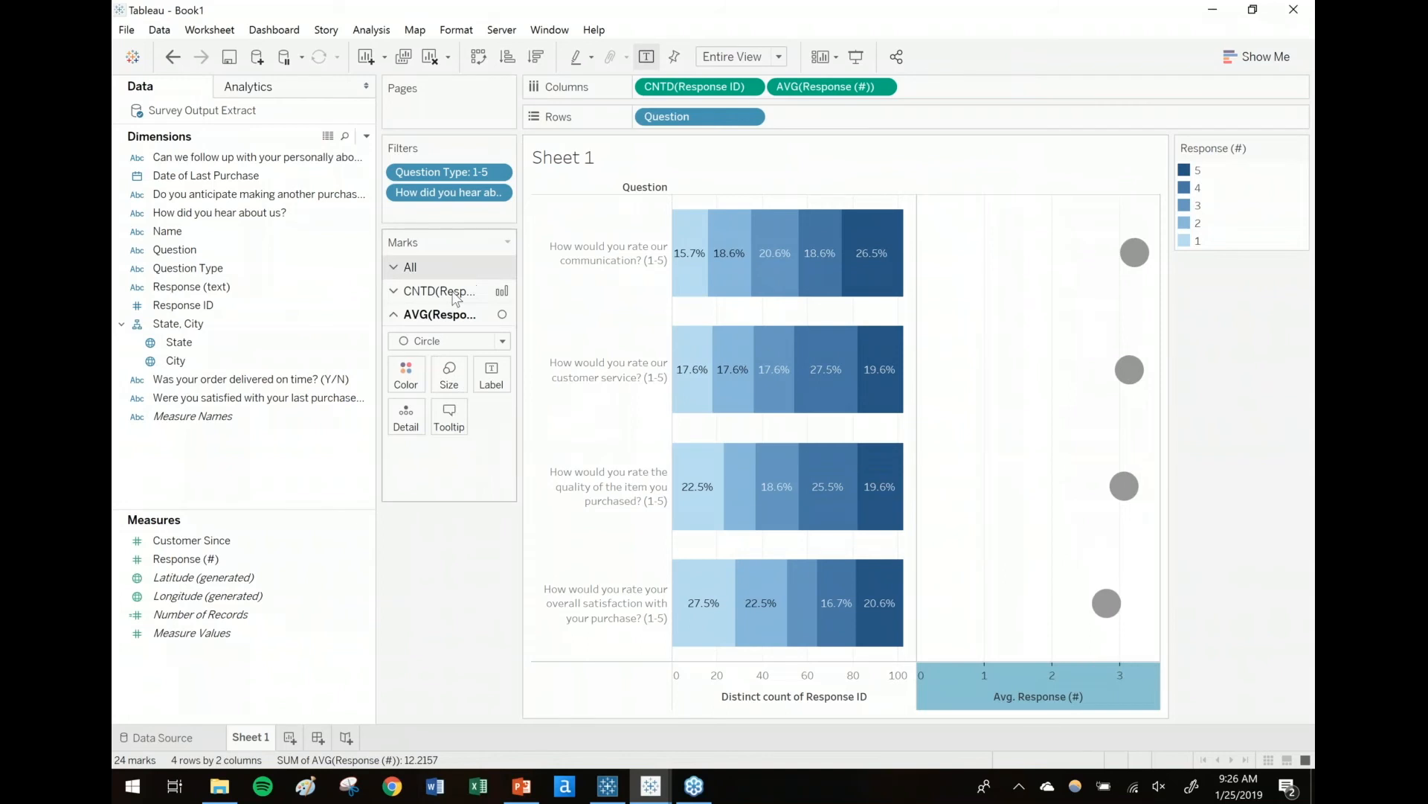
click(548, 274)
double_click(758, 334)
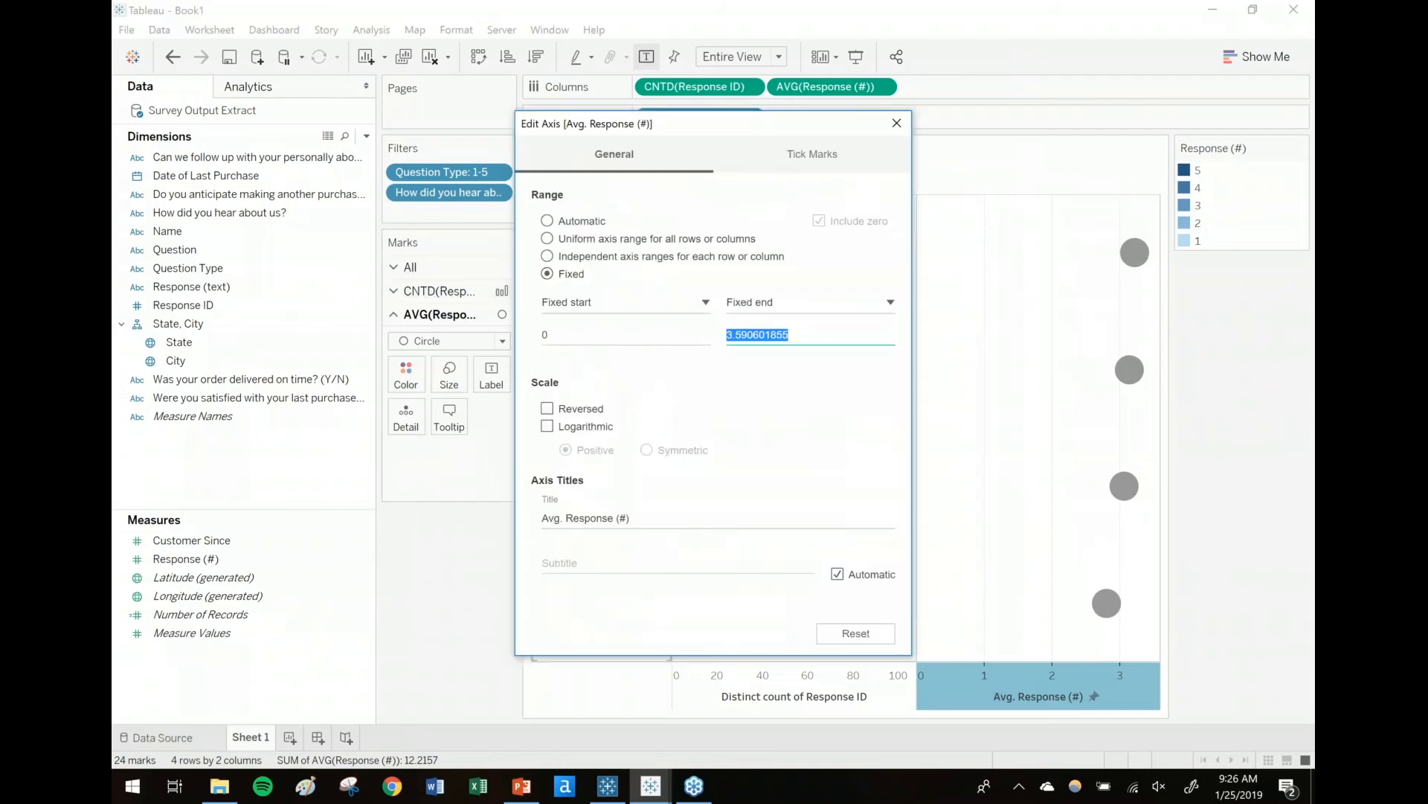
text(5)
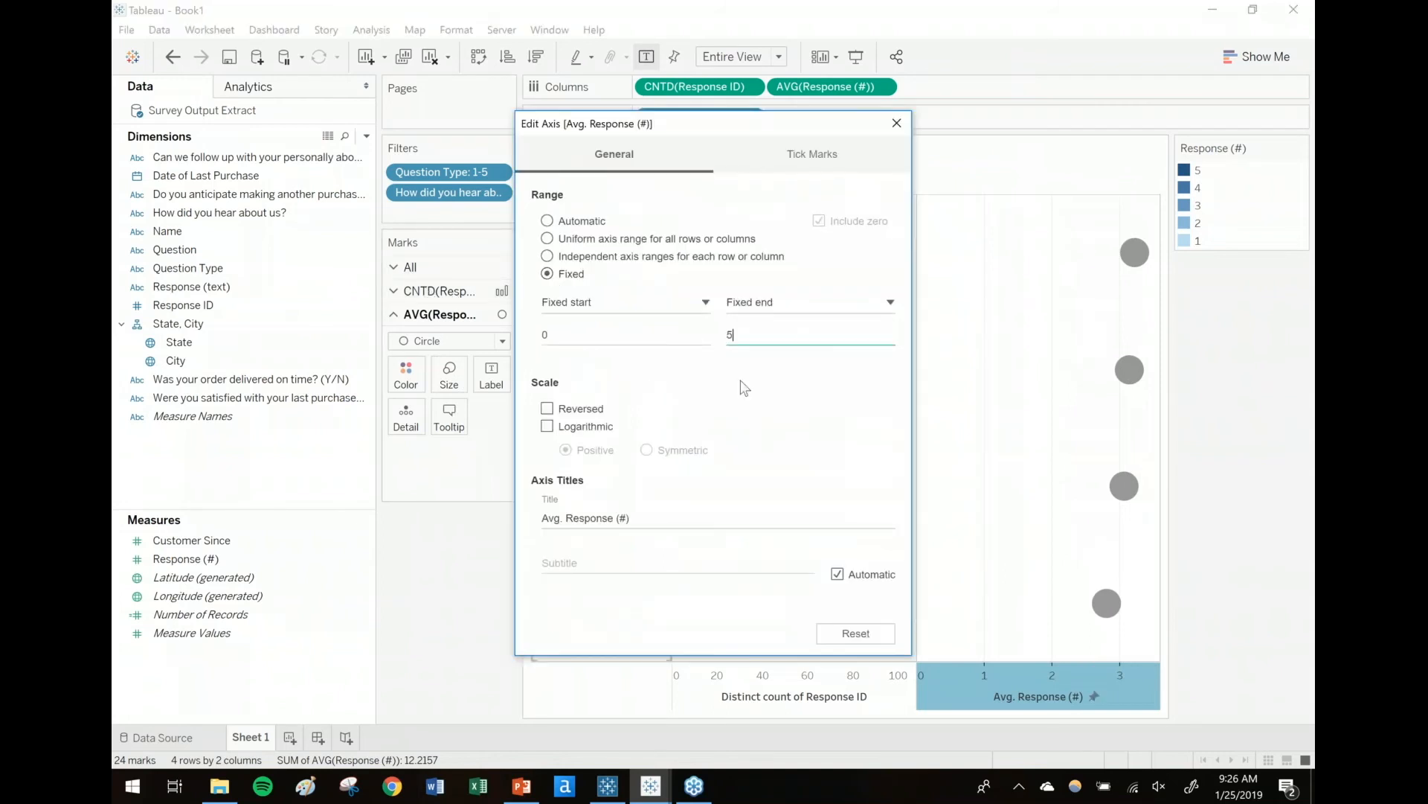
click(906, 129)
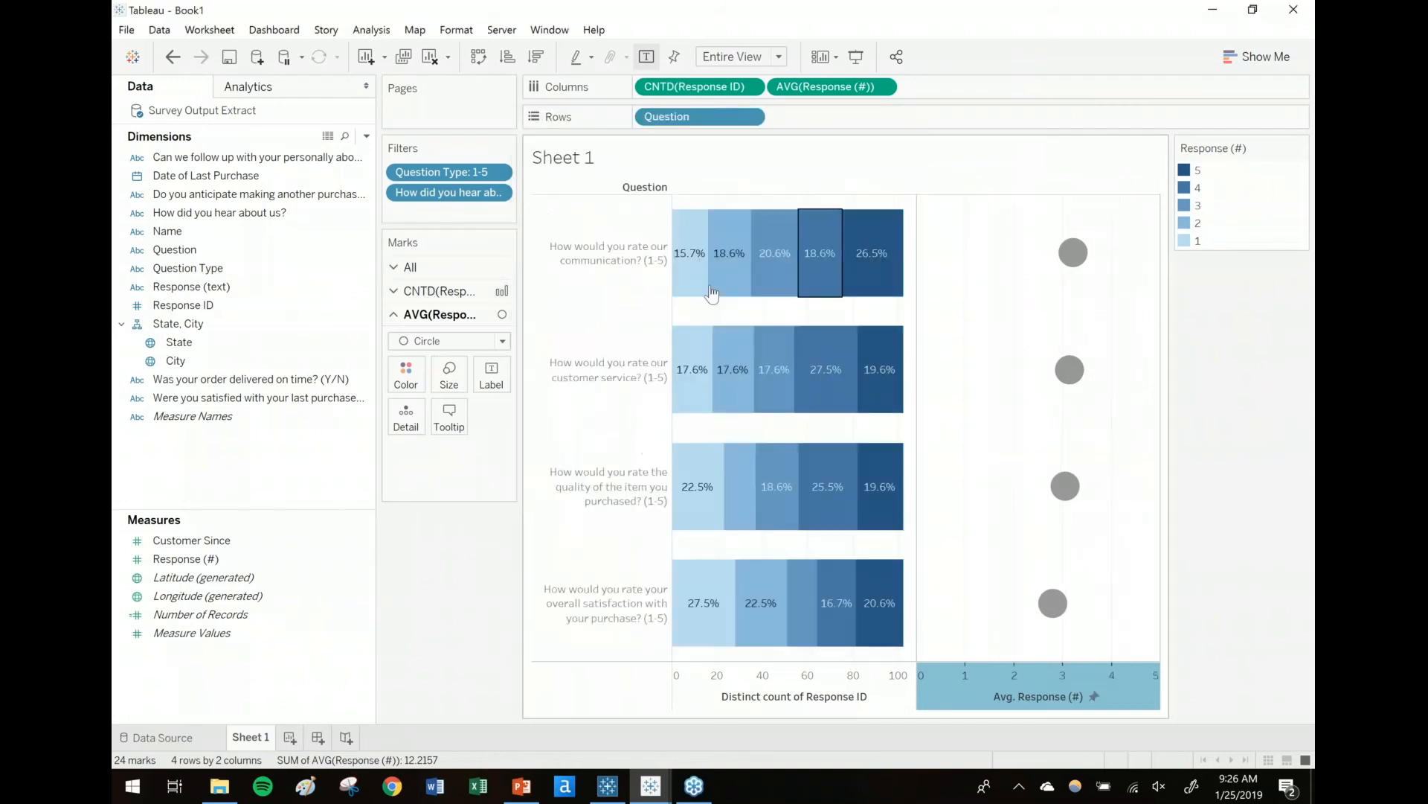
Step: Enlarge the average circles further and show their mark labels with centered horizontal alignment
click(449, 373)
drag(545, 422, 582, 421)
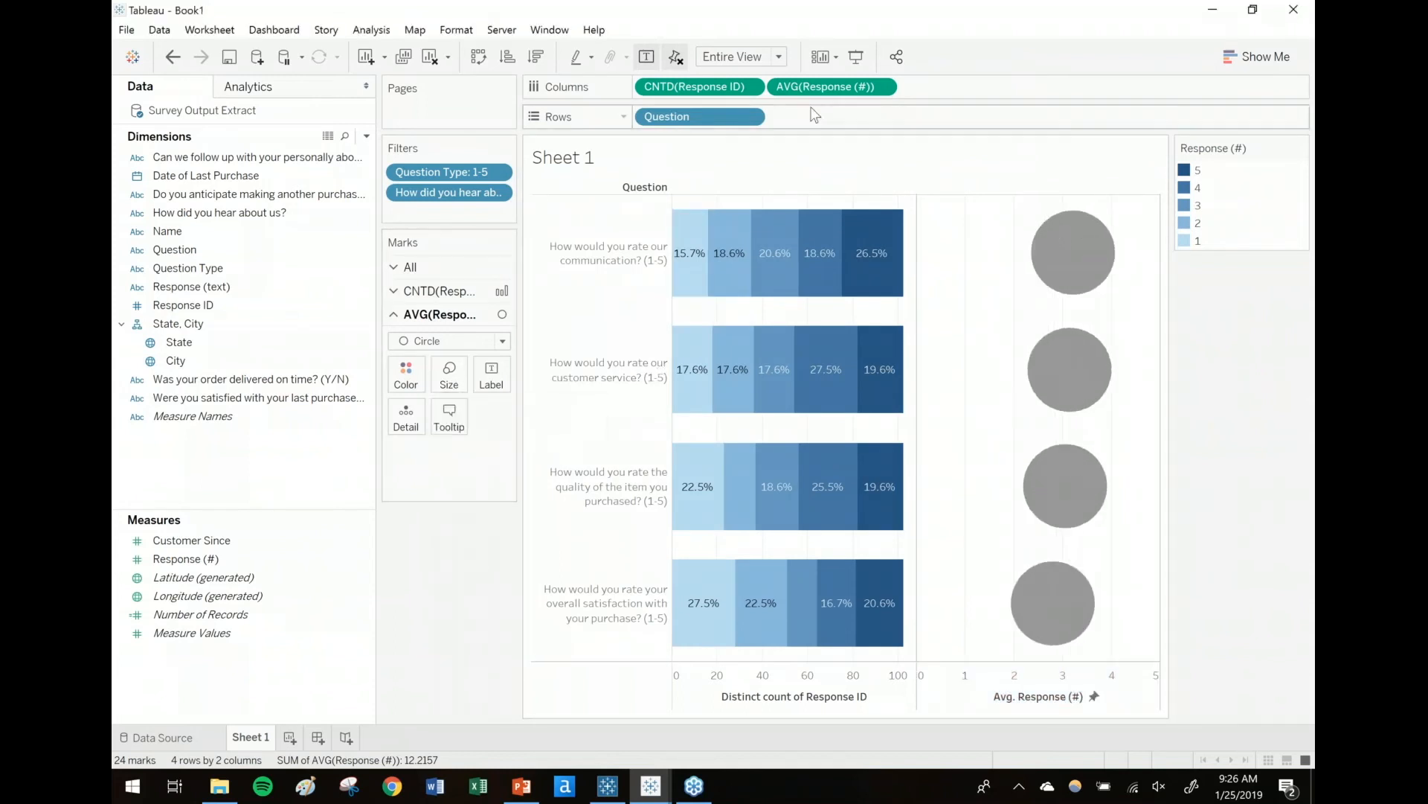
click(491, 376)
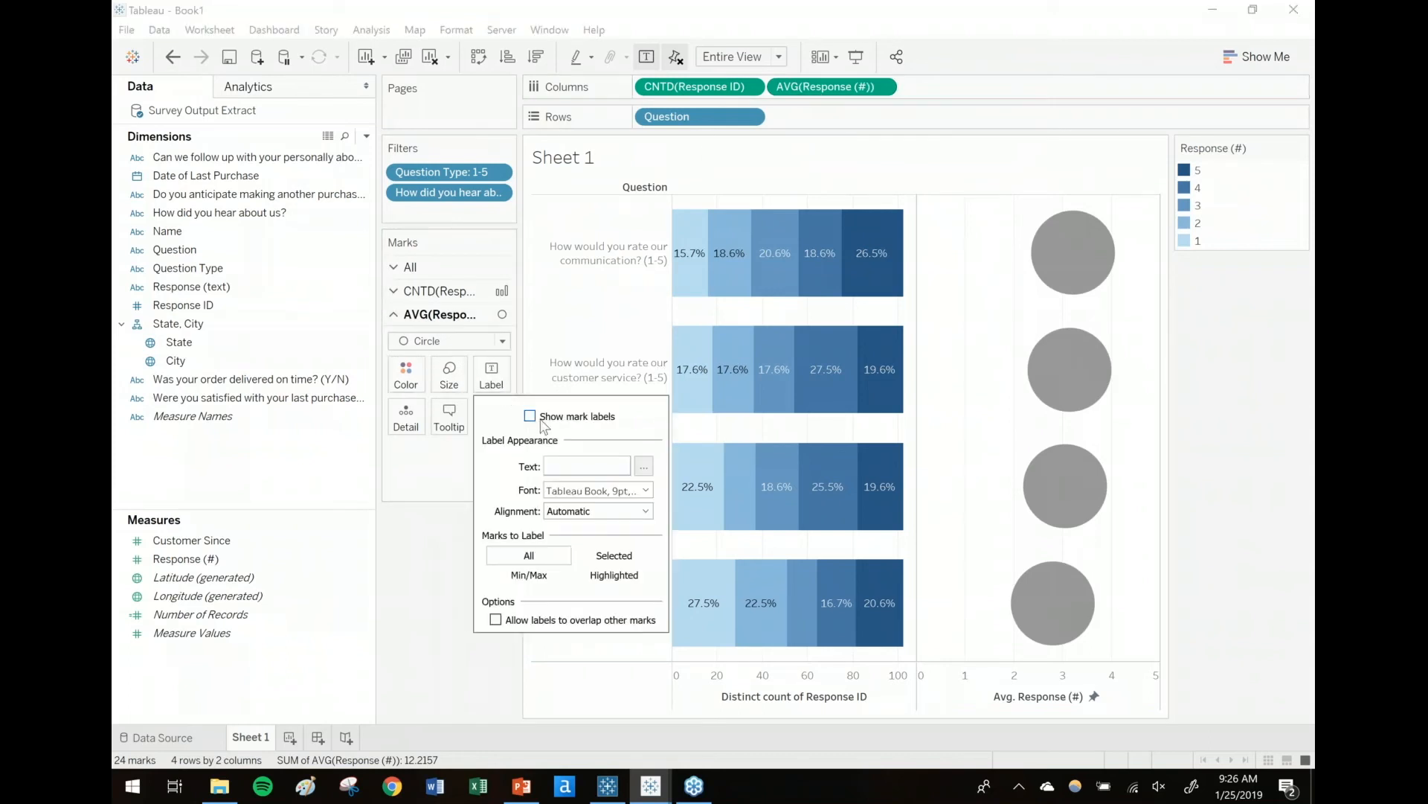
click(529, 417)
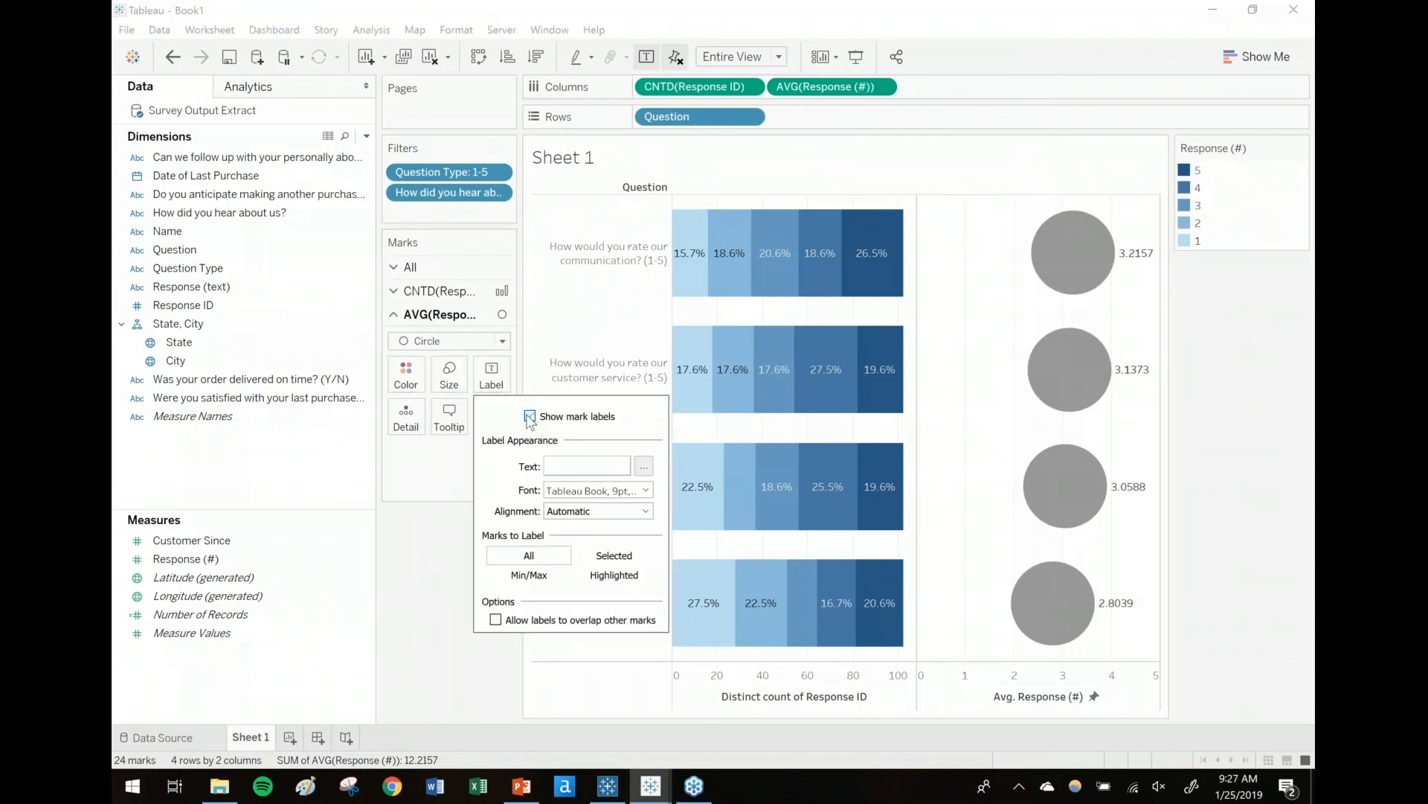
click(569, 512)
click(595, 581)
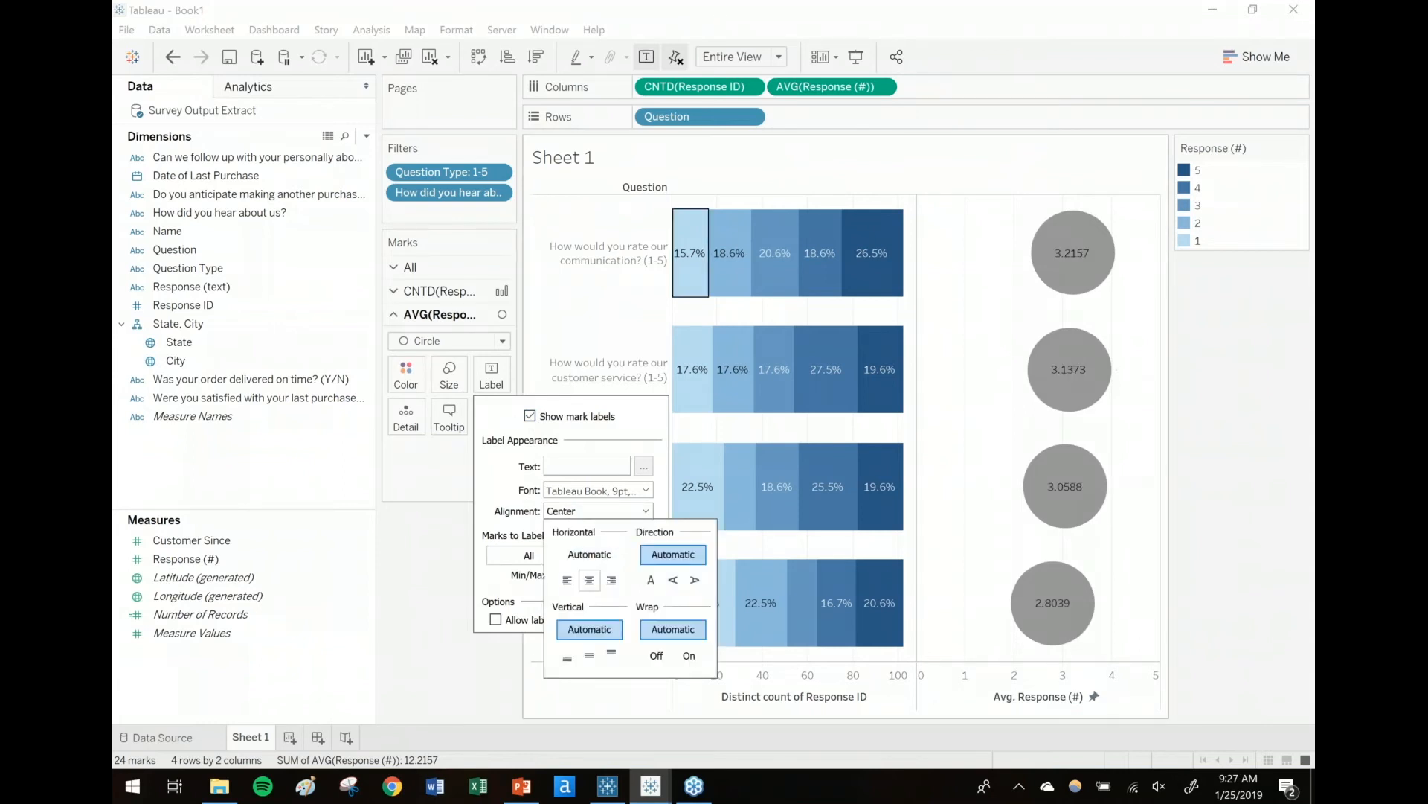
Step: Format the average Response (#) values in the pane as custom numbers with 1 decimal place
right_click(825, 87)
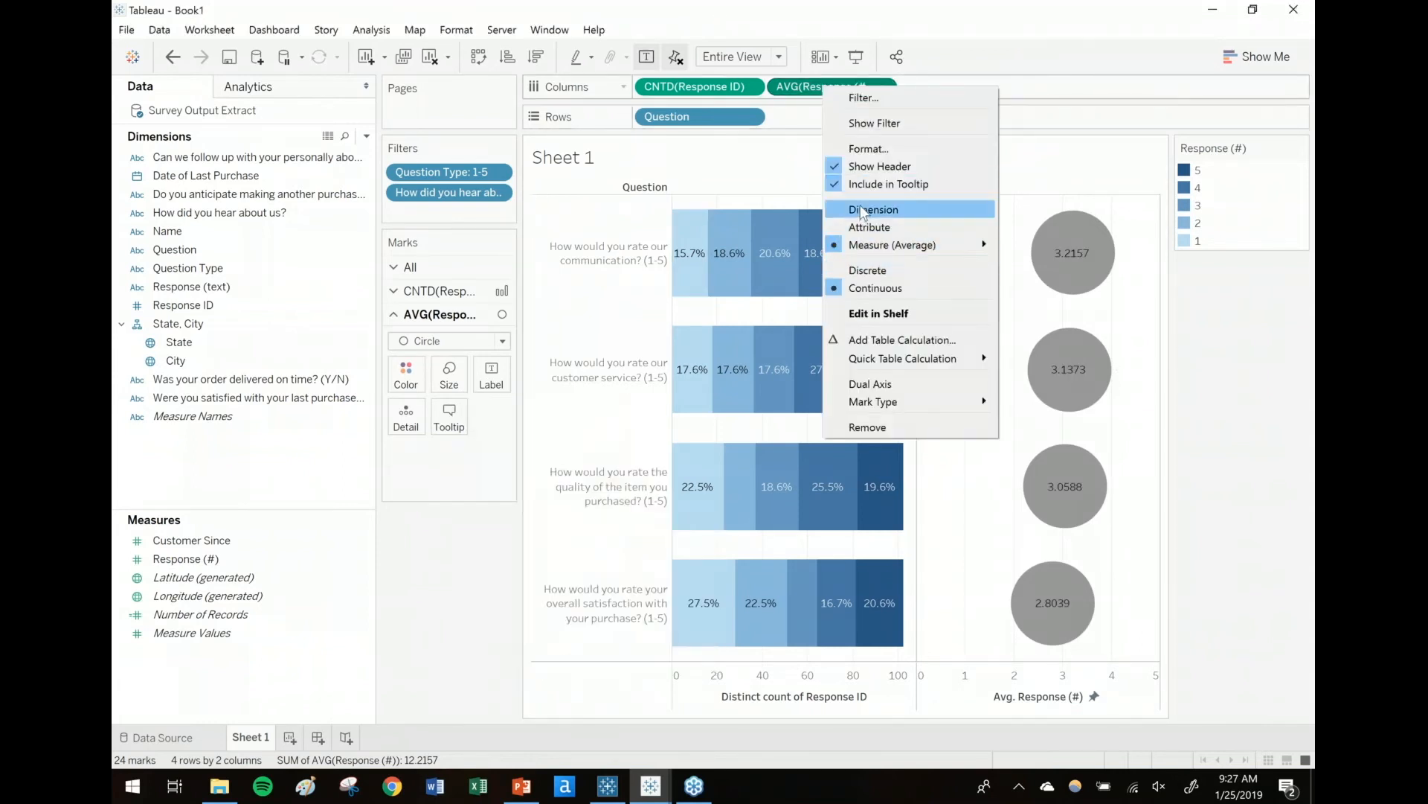
click(868, 149)
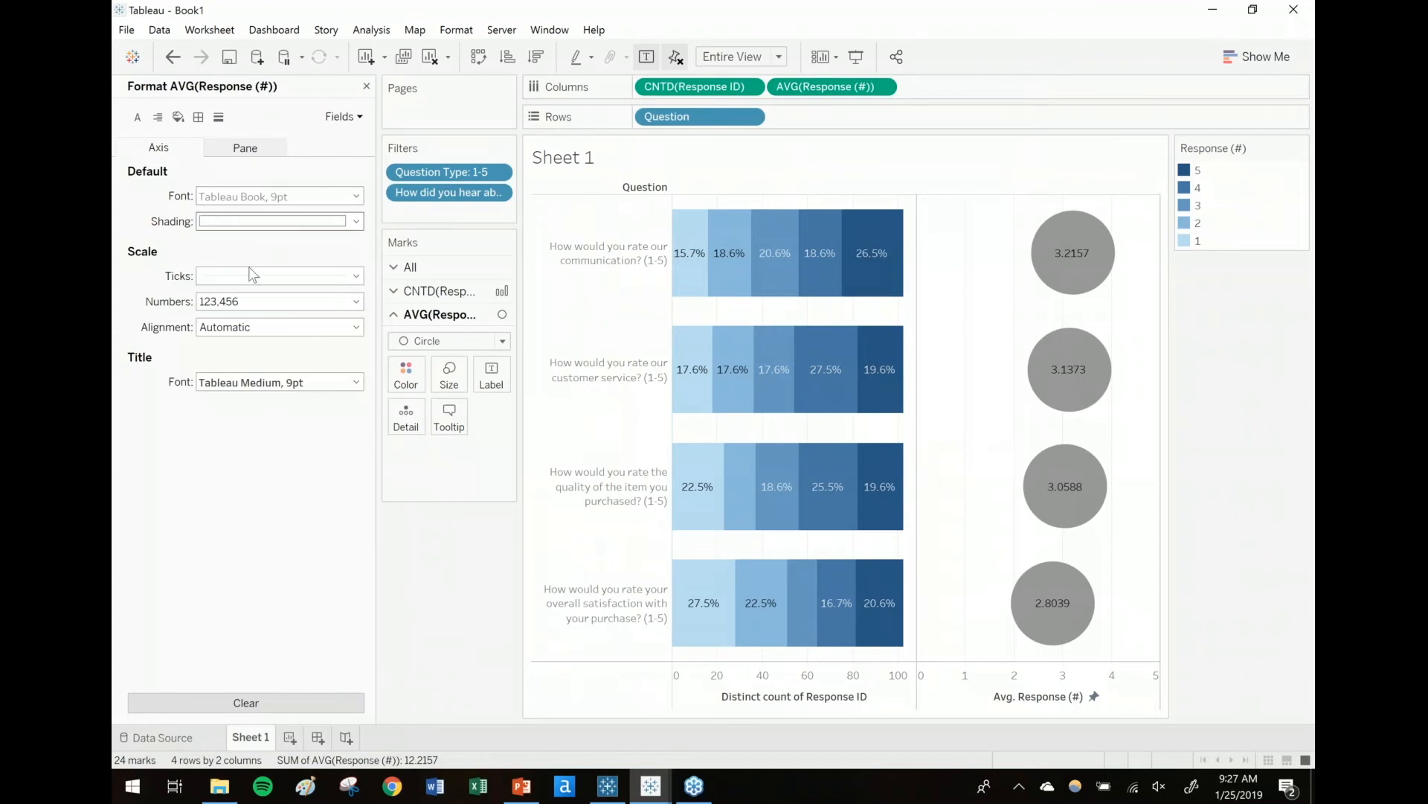
click(245, 147)
click(257, 246)
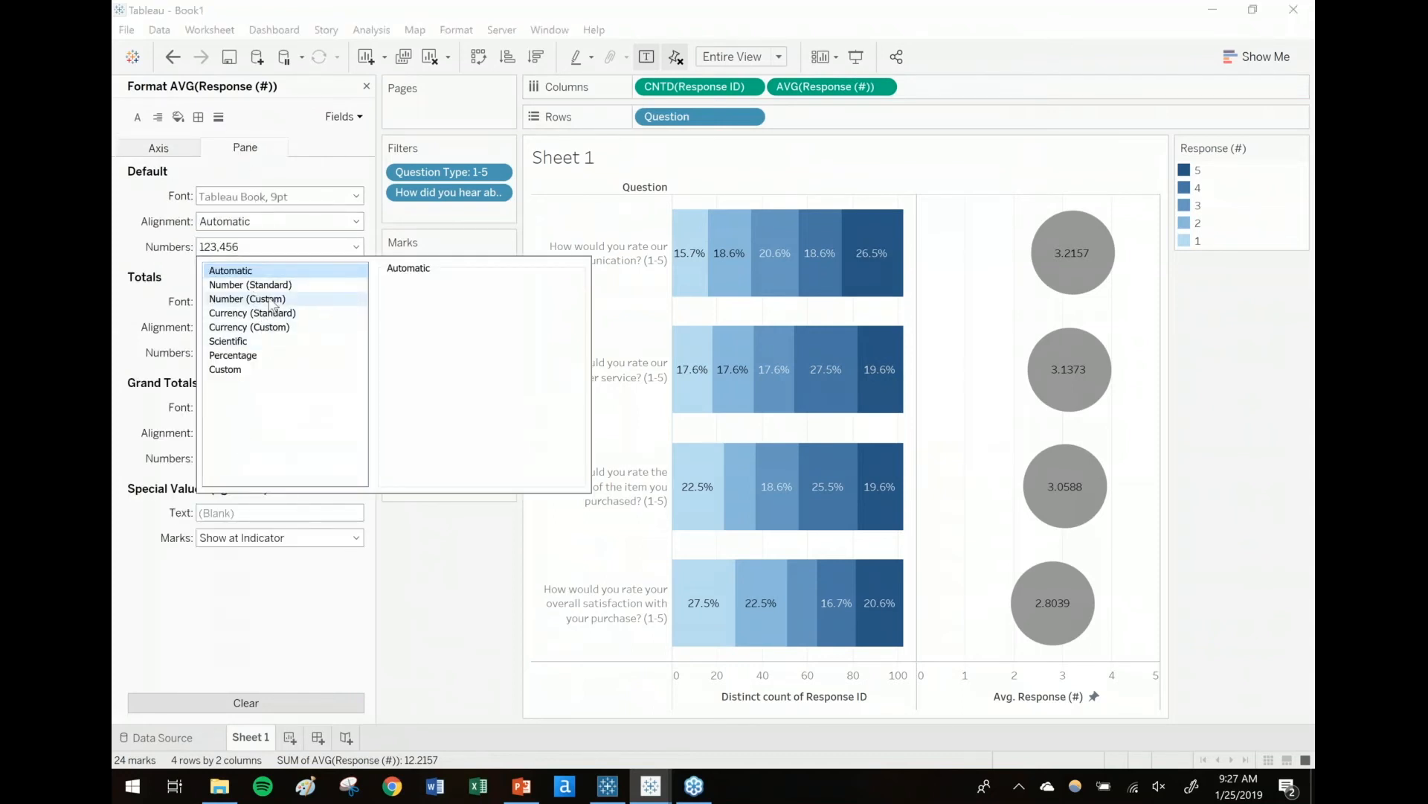
click(273, 302)
click(435, 308)
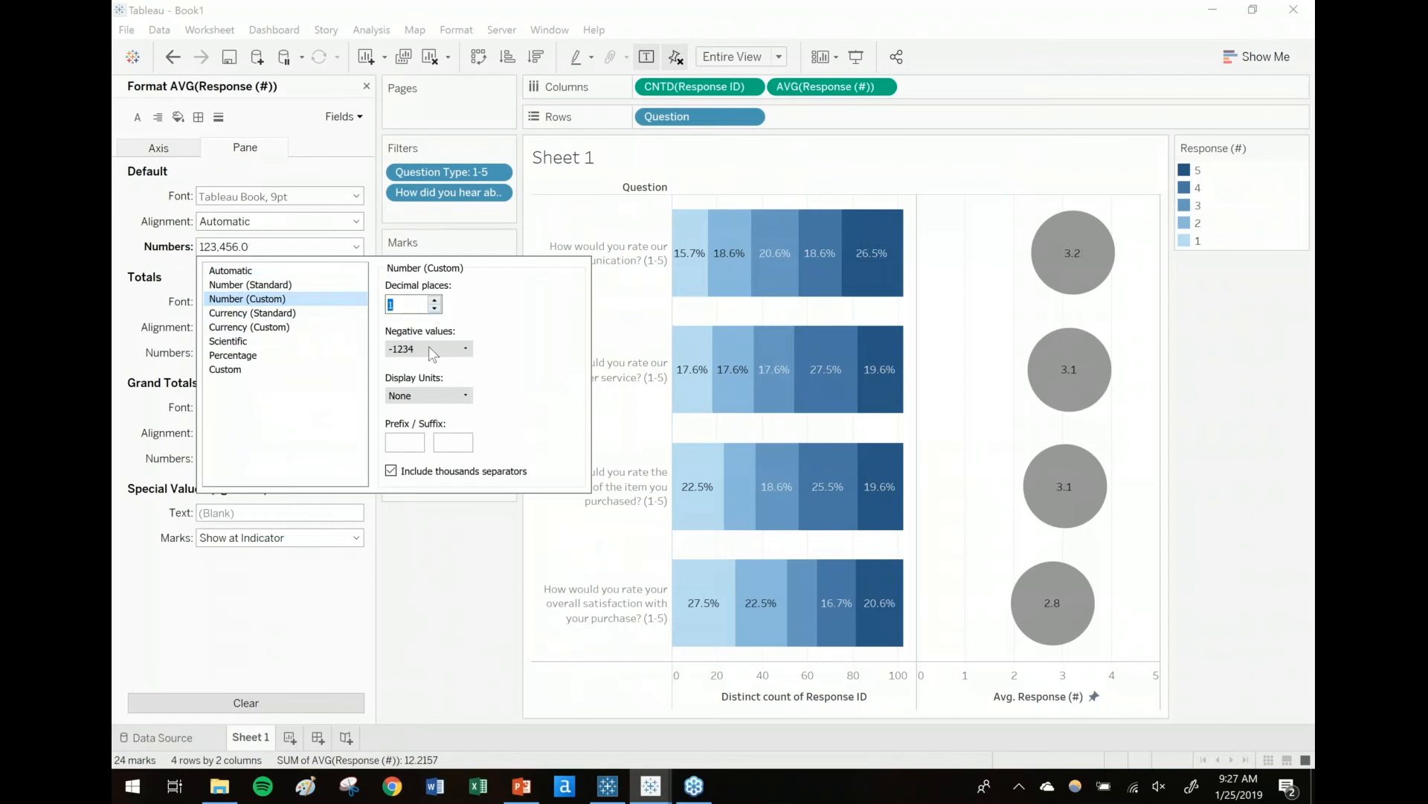
click(420, 638)
Step: Color the average circles light gray, then close the label and formatting options
click(406, 372)
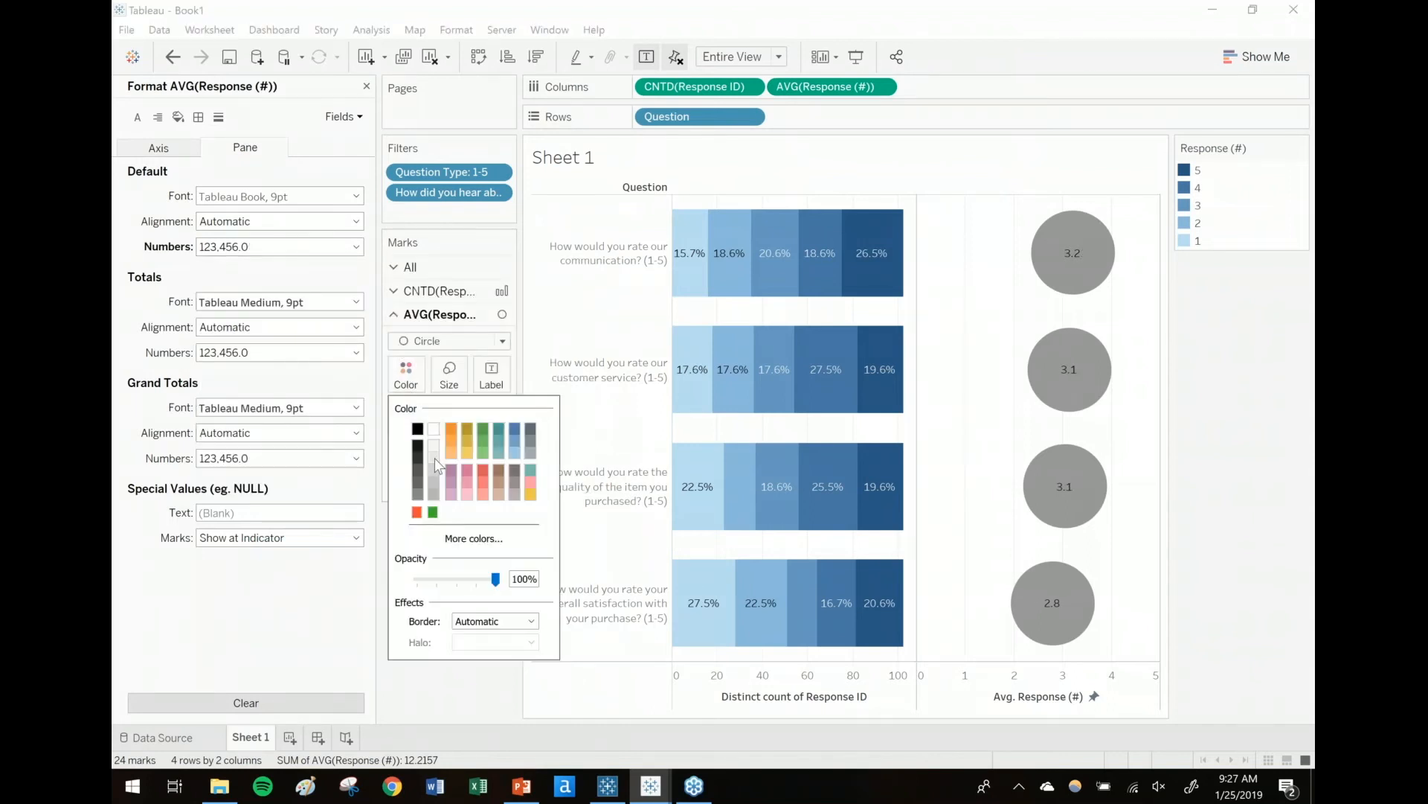
click(433, 481)
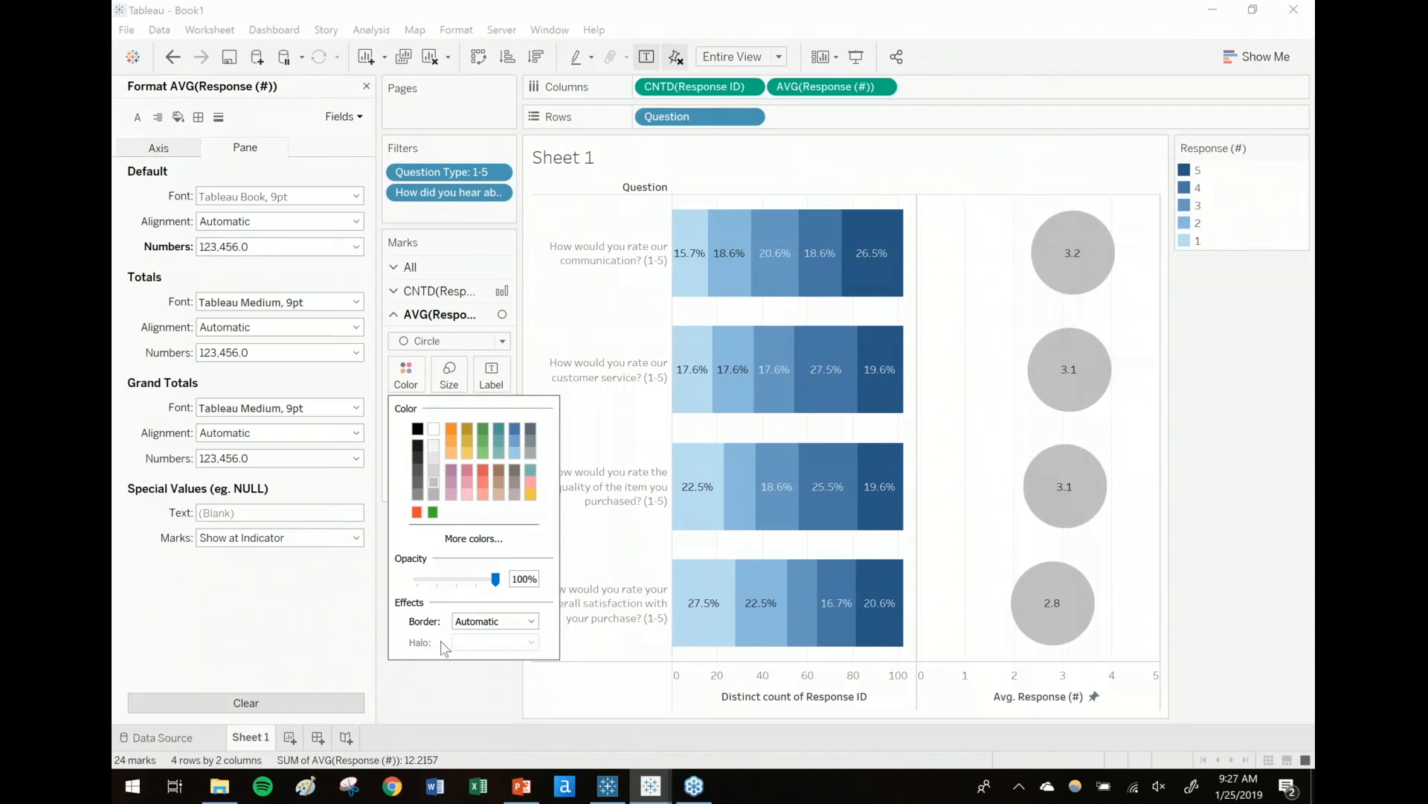
click(458, 684)
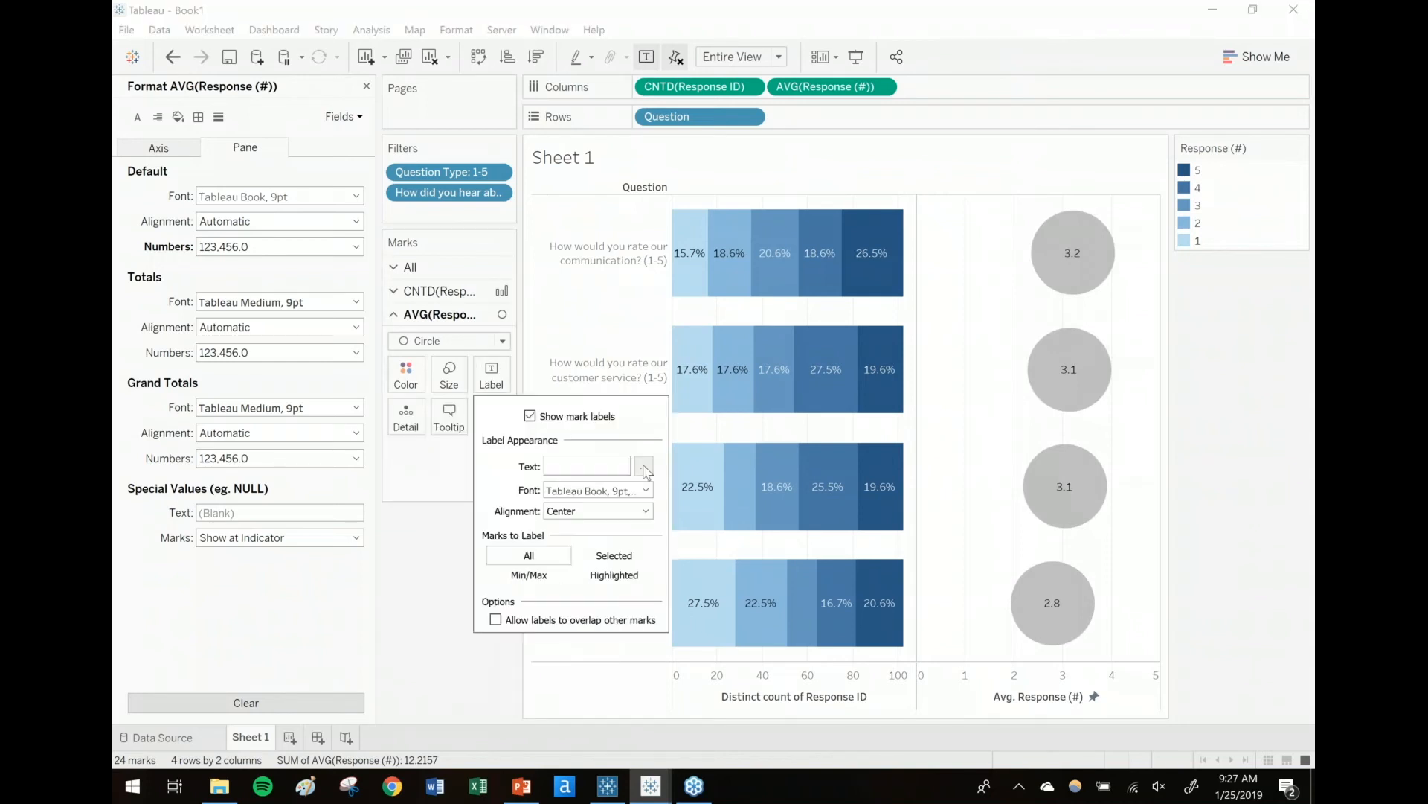
click(467, 477)
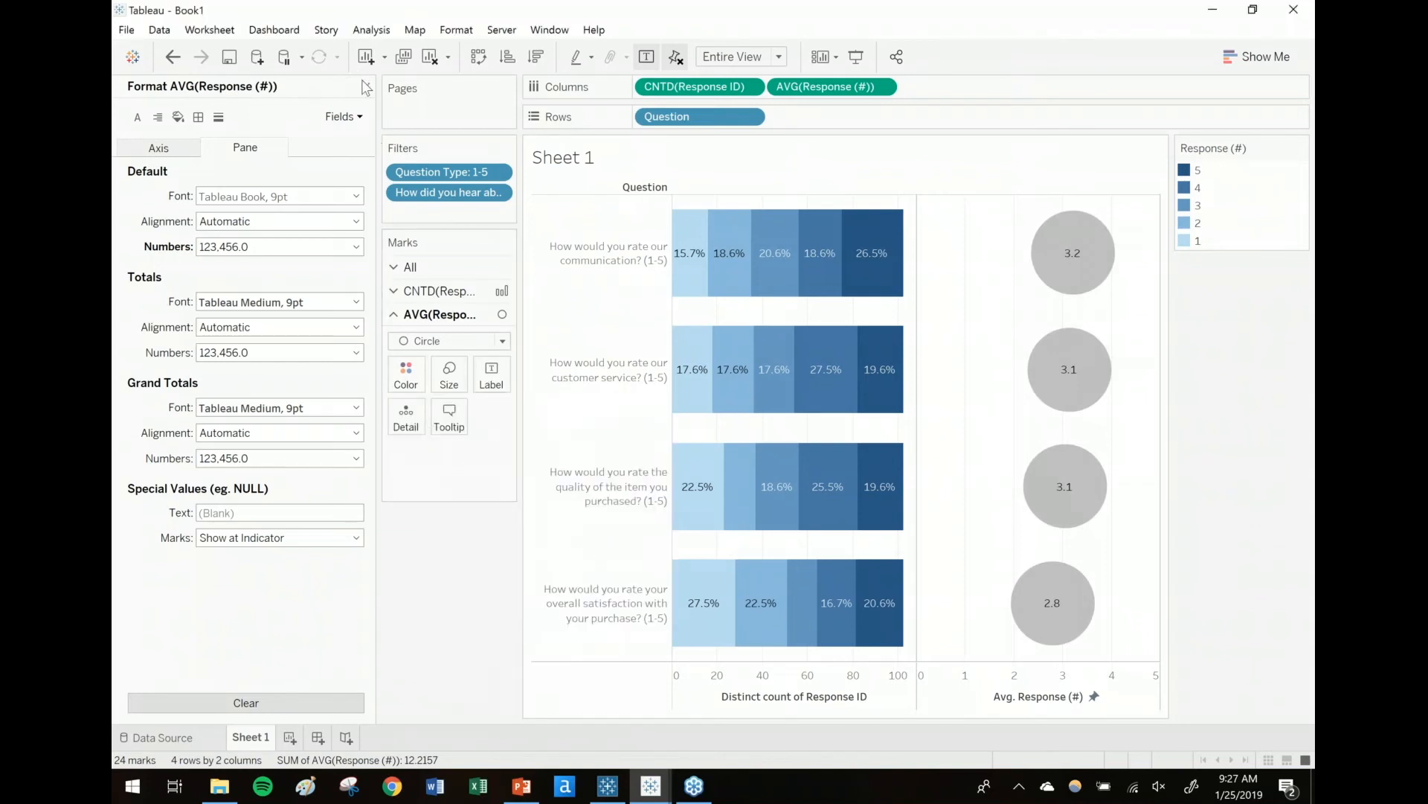
click(366, 86)
Step: Add the average Response (#) field to the circle labels and insert the text "AVG:" on a line above it
drag(803, 87, 491, 376)
click(491, 375)
click(644, 466)
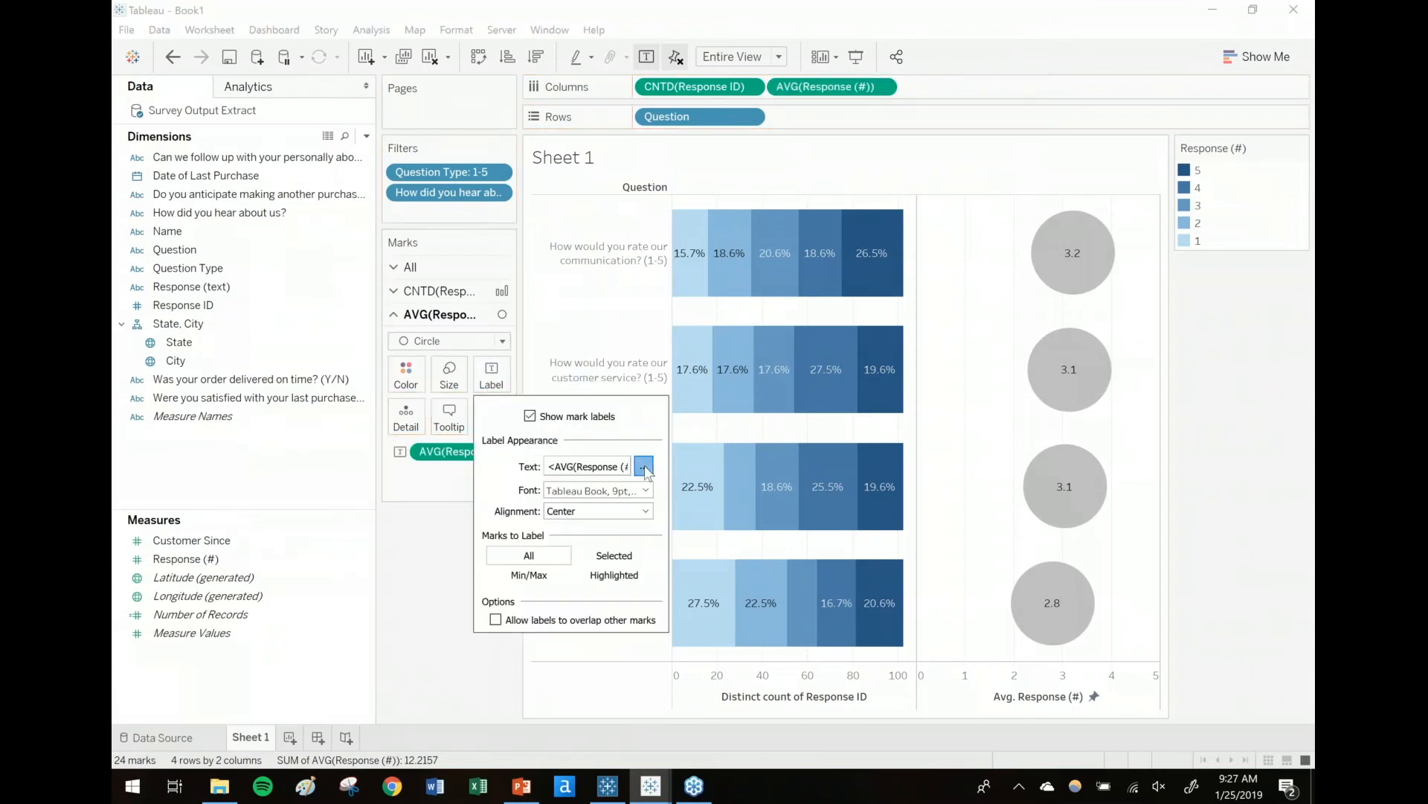
click(760, 337)
key(Return)
text(AVG:)
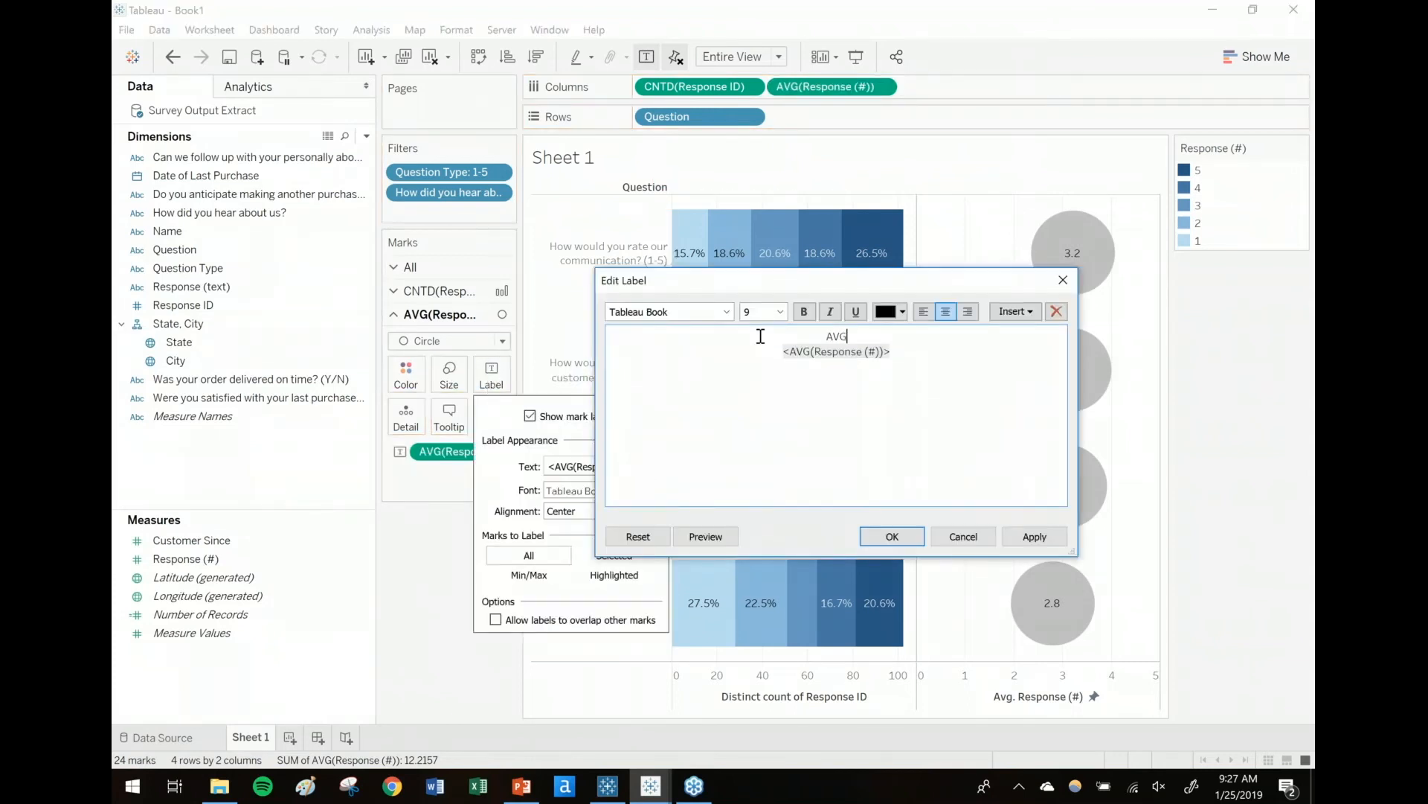
Step: Set the font size of the AVG(Response (#)) field in the label text to 14
click(899, 358)
drag(900, 358, 759, 354)
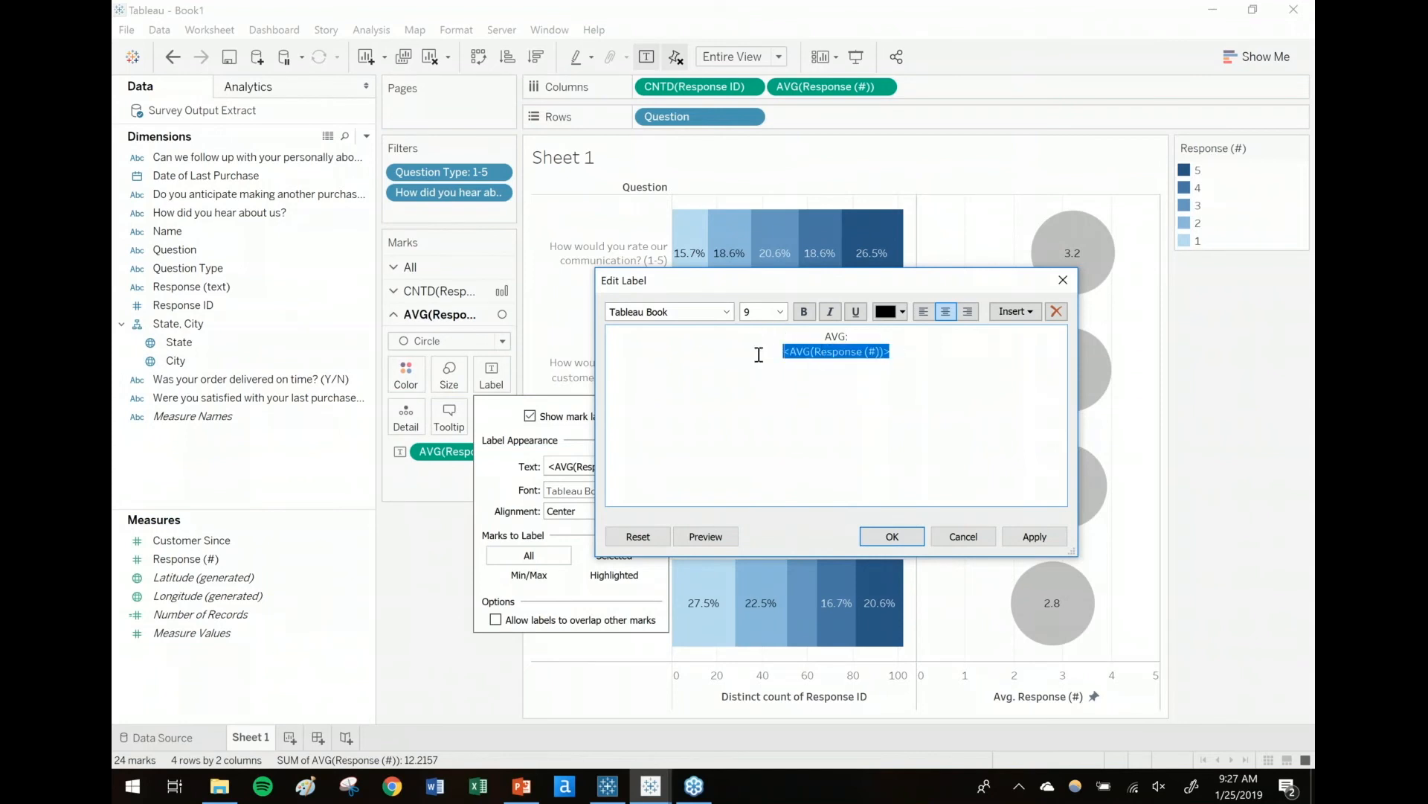
click(780, 311)
click(752, 398)
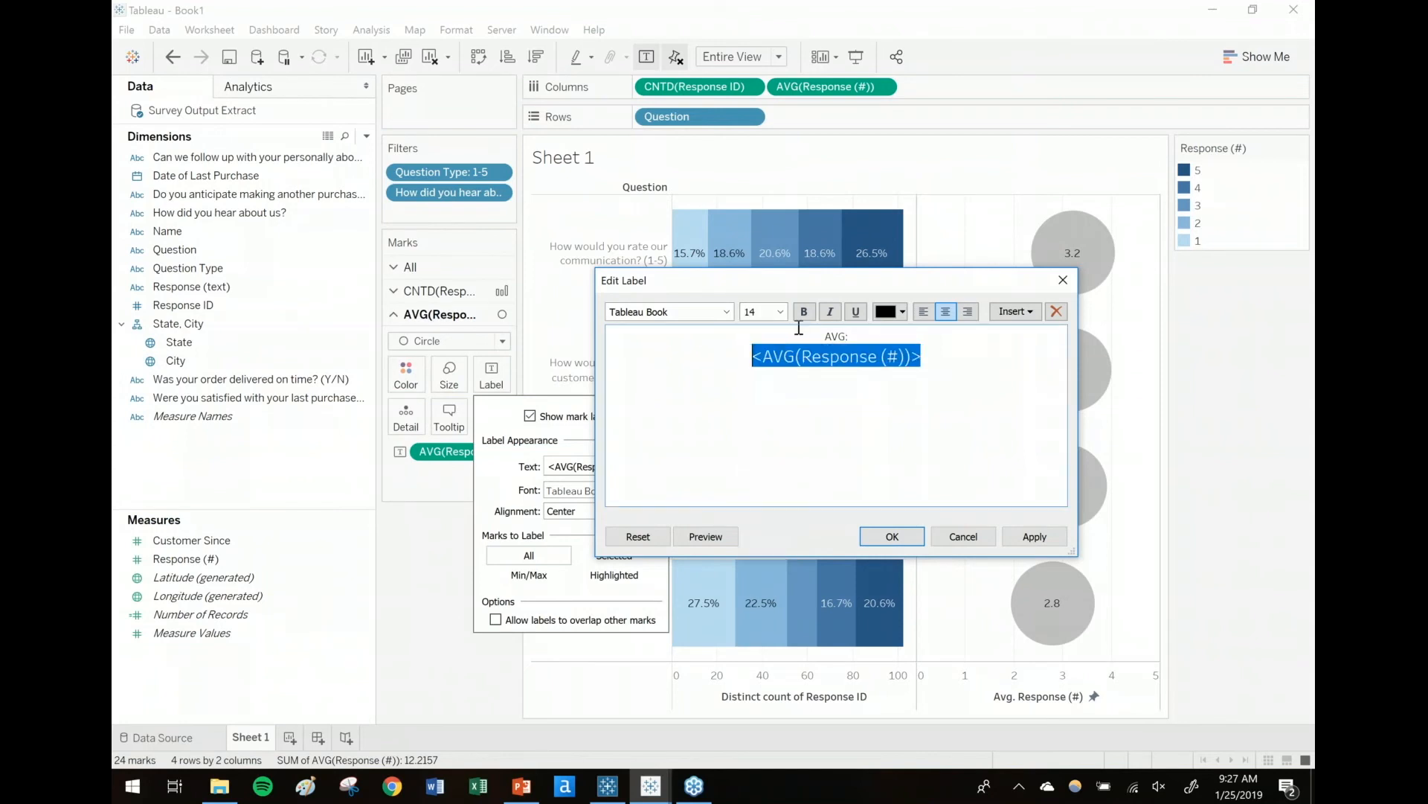
Step: Make the AVG(Response (#)) field in the circle label bold, apply the label, and close the label options
key(ctrl+b)
key(Return)
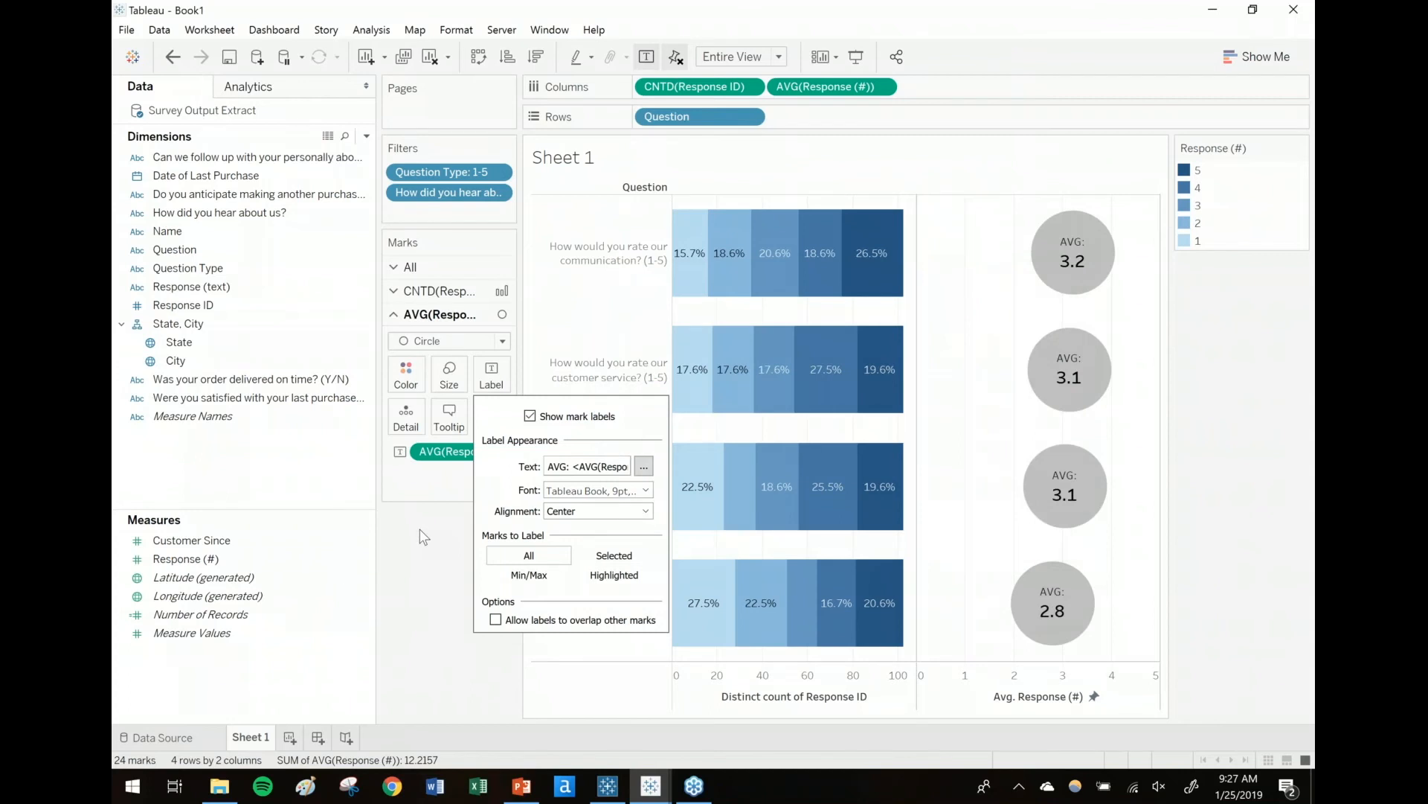
click(445, 561)
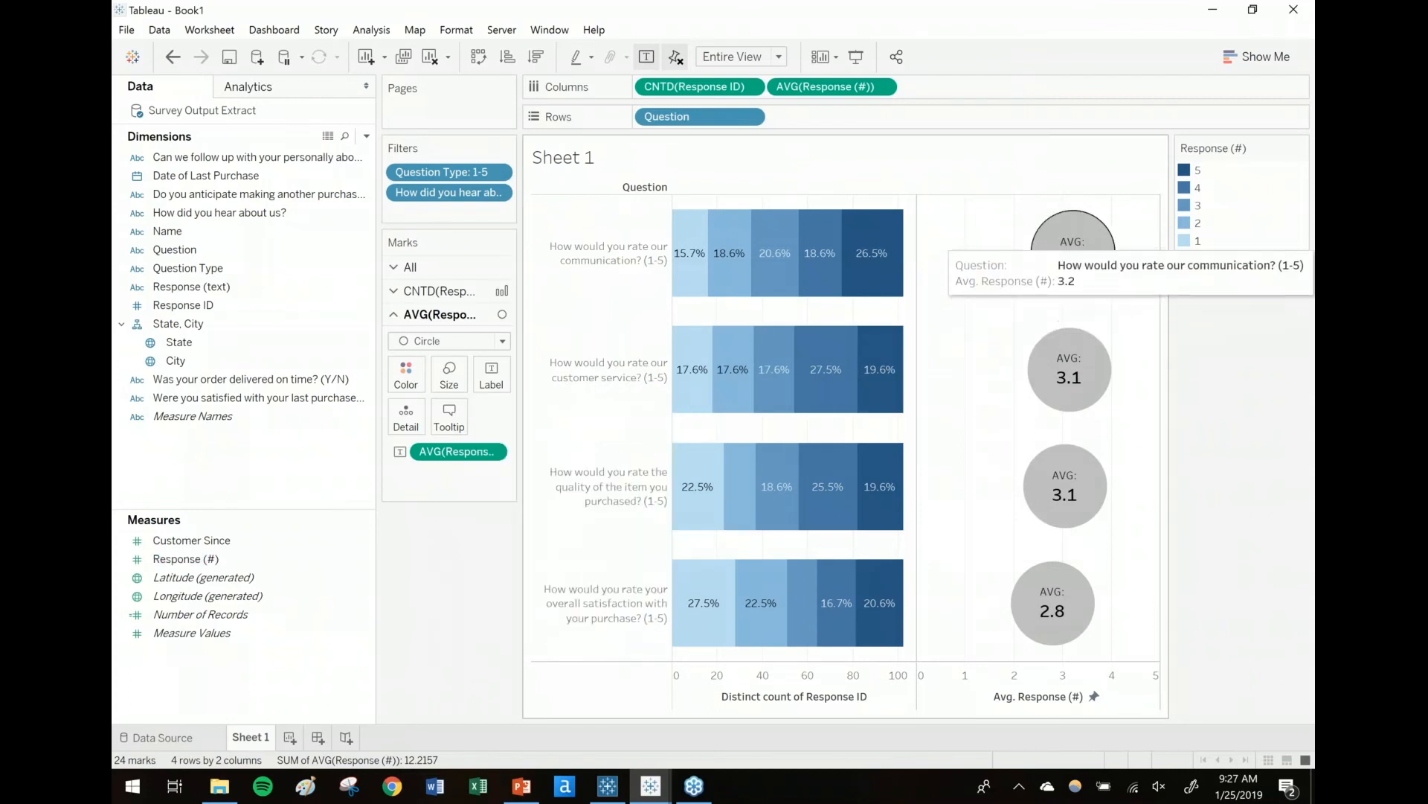
Step: Combine AVG(Response (#)) with the distinct count of Response ID as a dual axis and set the distinct count marks to Bar
right_click(976, 681)
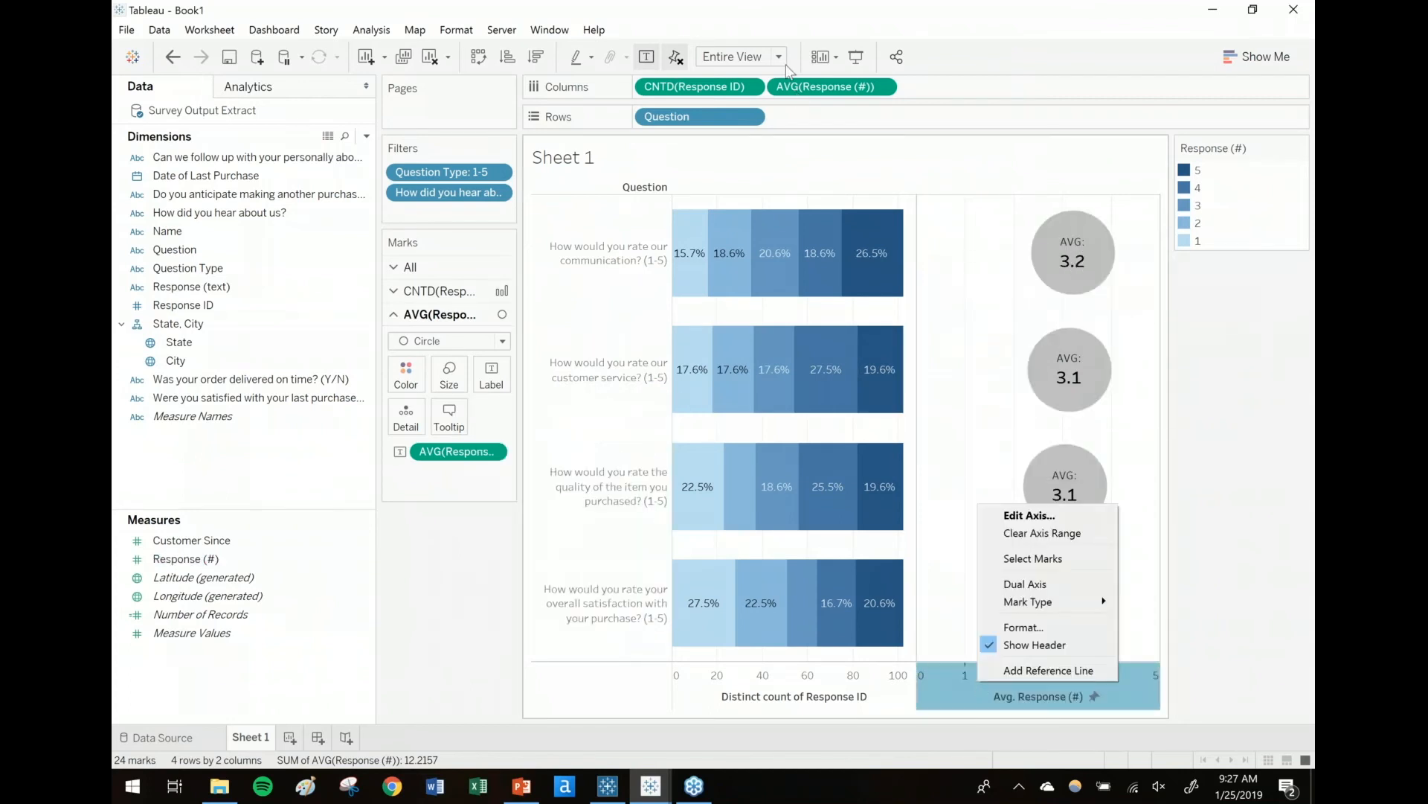
right_click(809, 87)
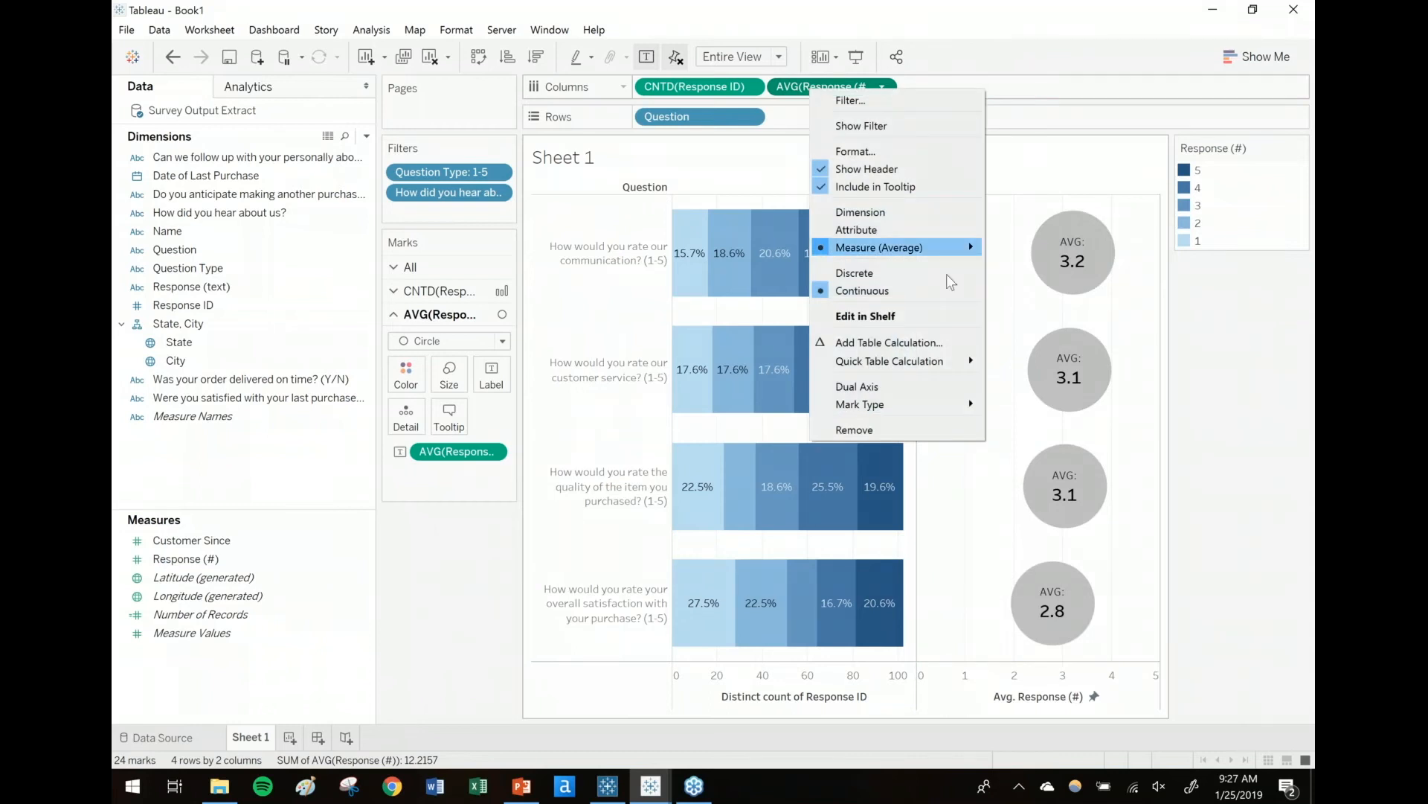
click(909, 387)
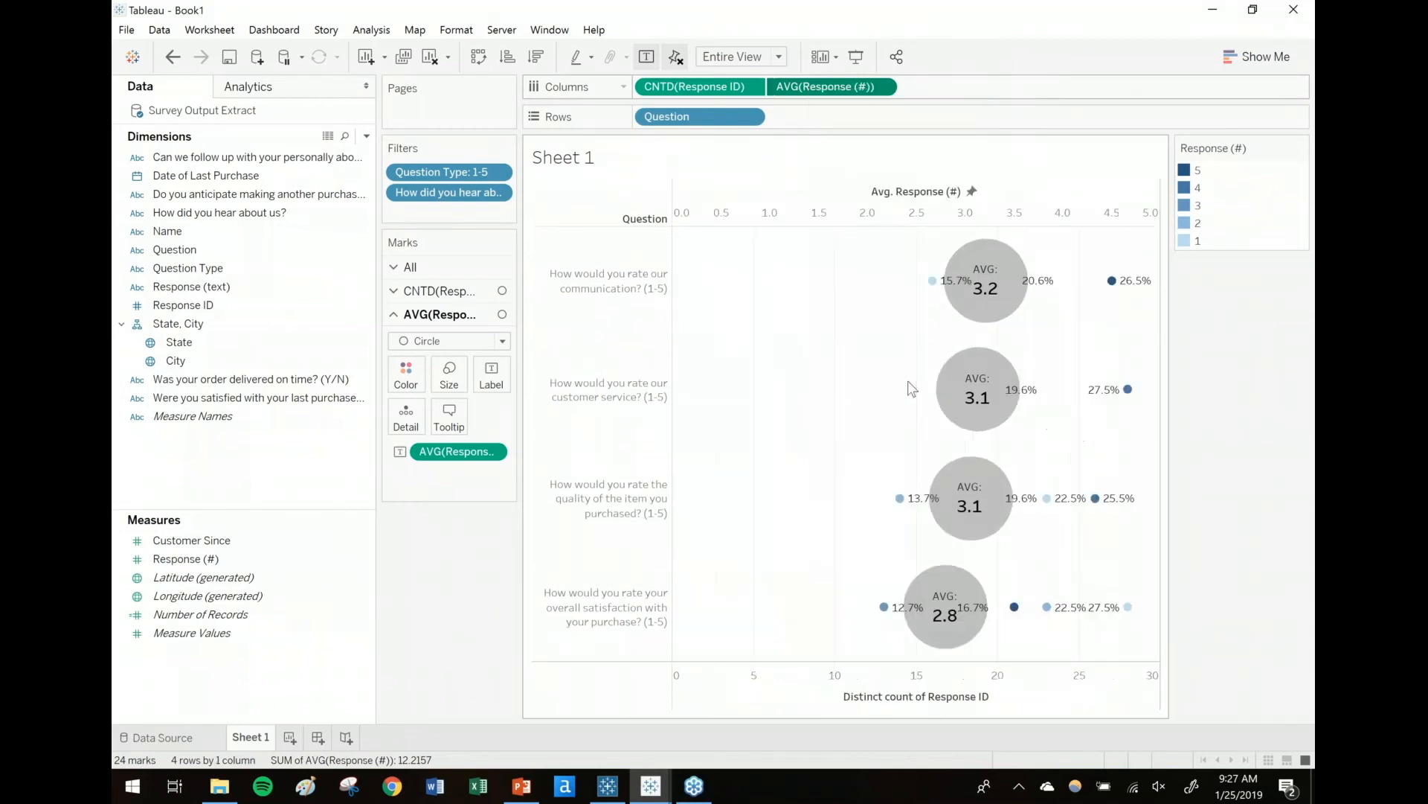
click(443, 291)
click(455, 316)
click(427, 351)
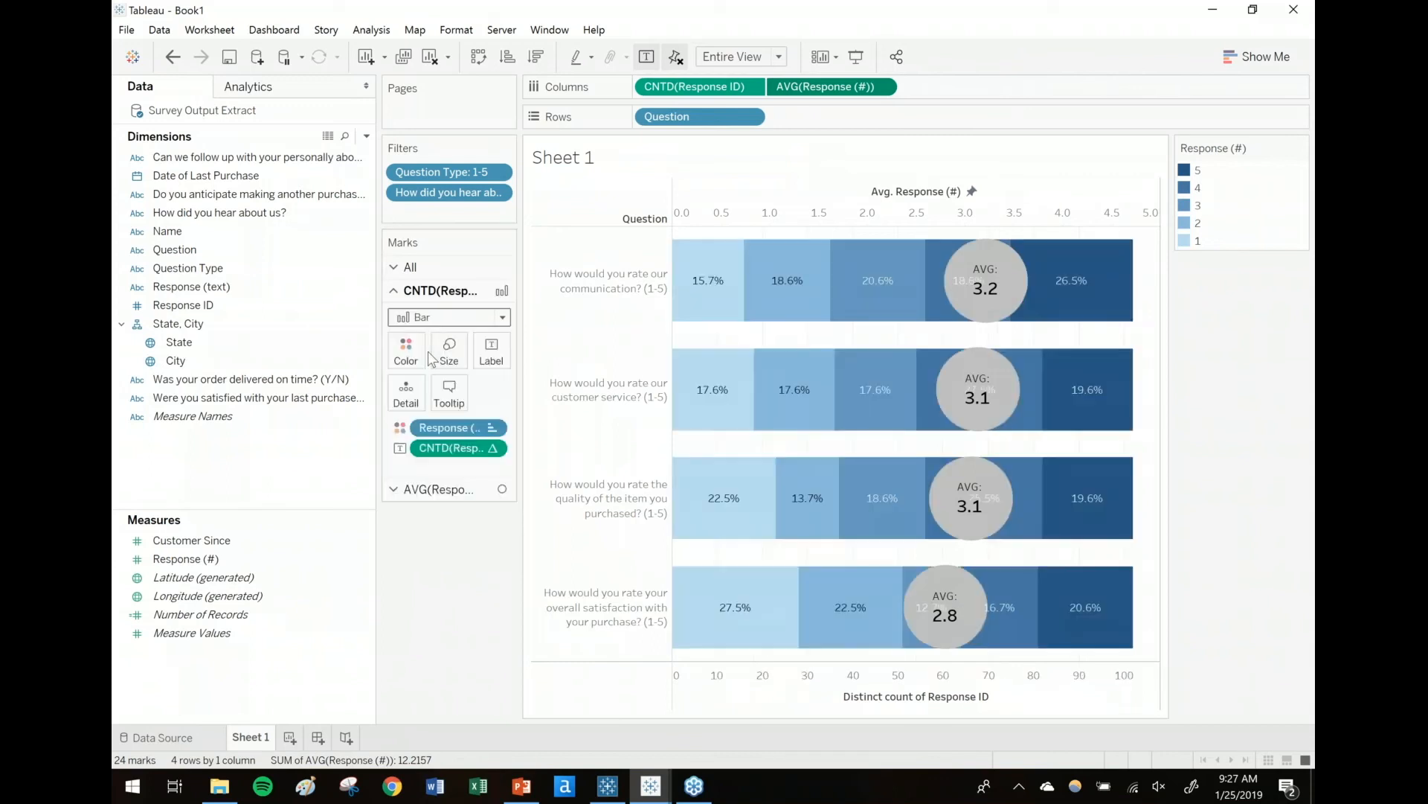
Step: Reduce the size of the average circles and hide the Avg. Response (#) axis header above the bars
click(439, 489)
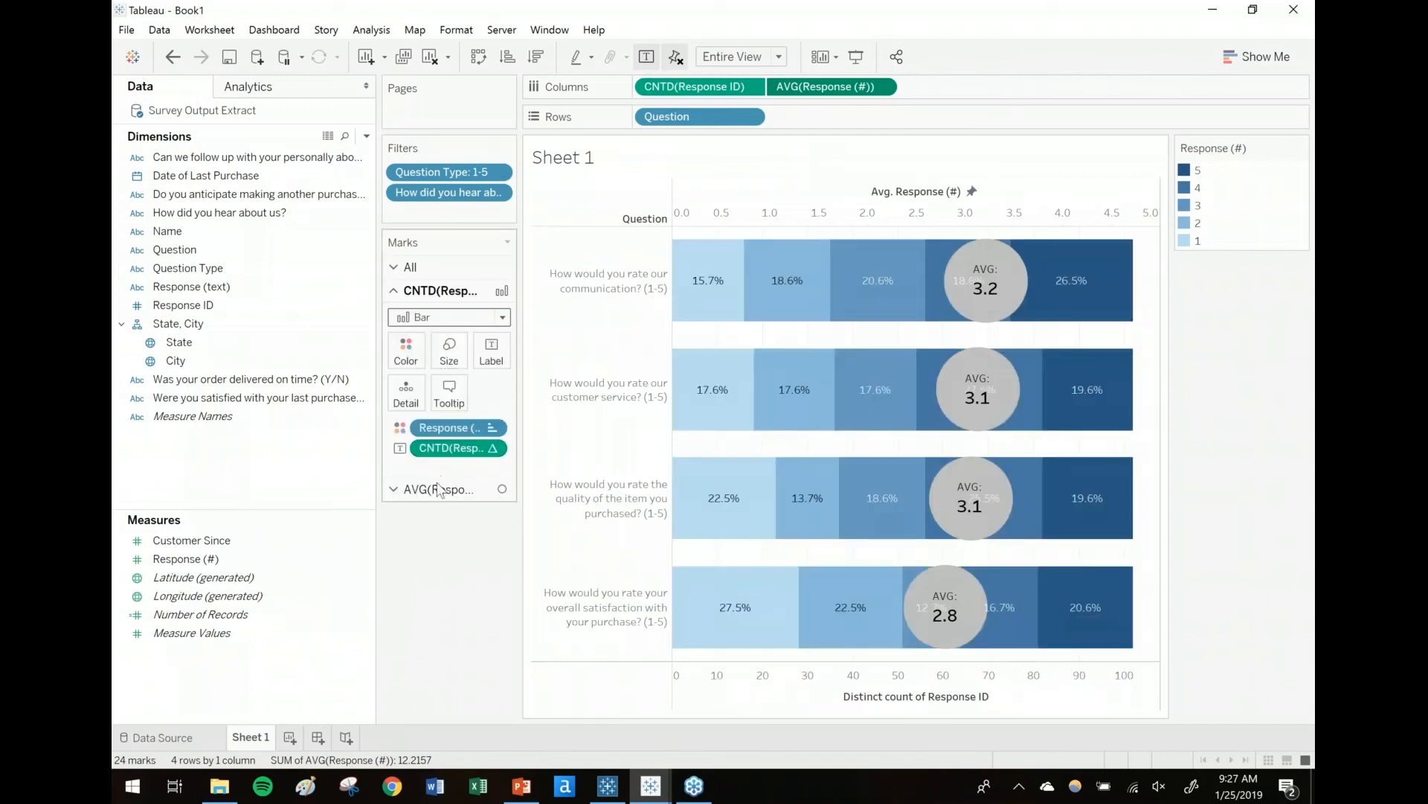
click(449, 375)
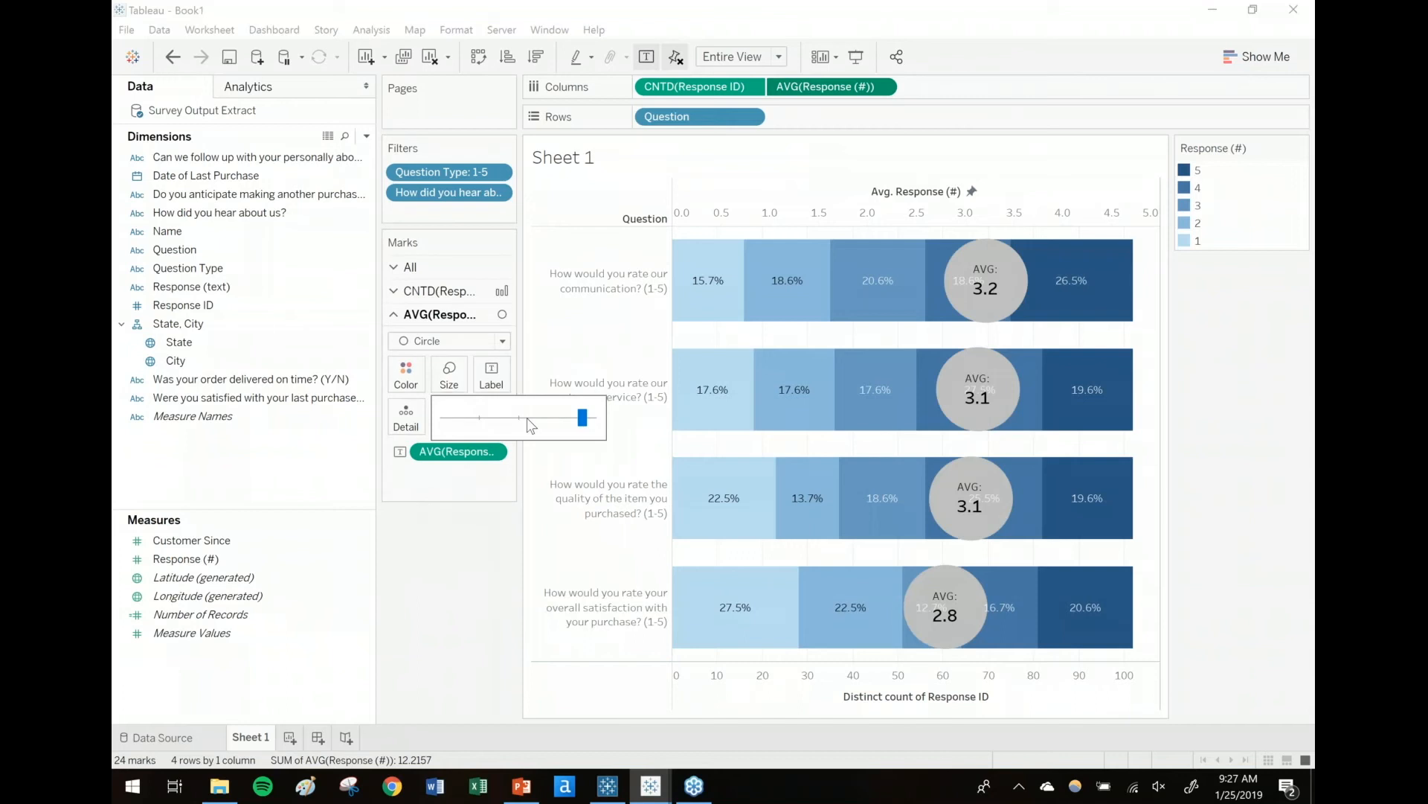
click(564, 424)
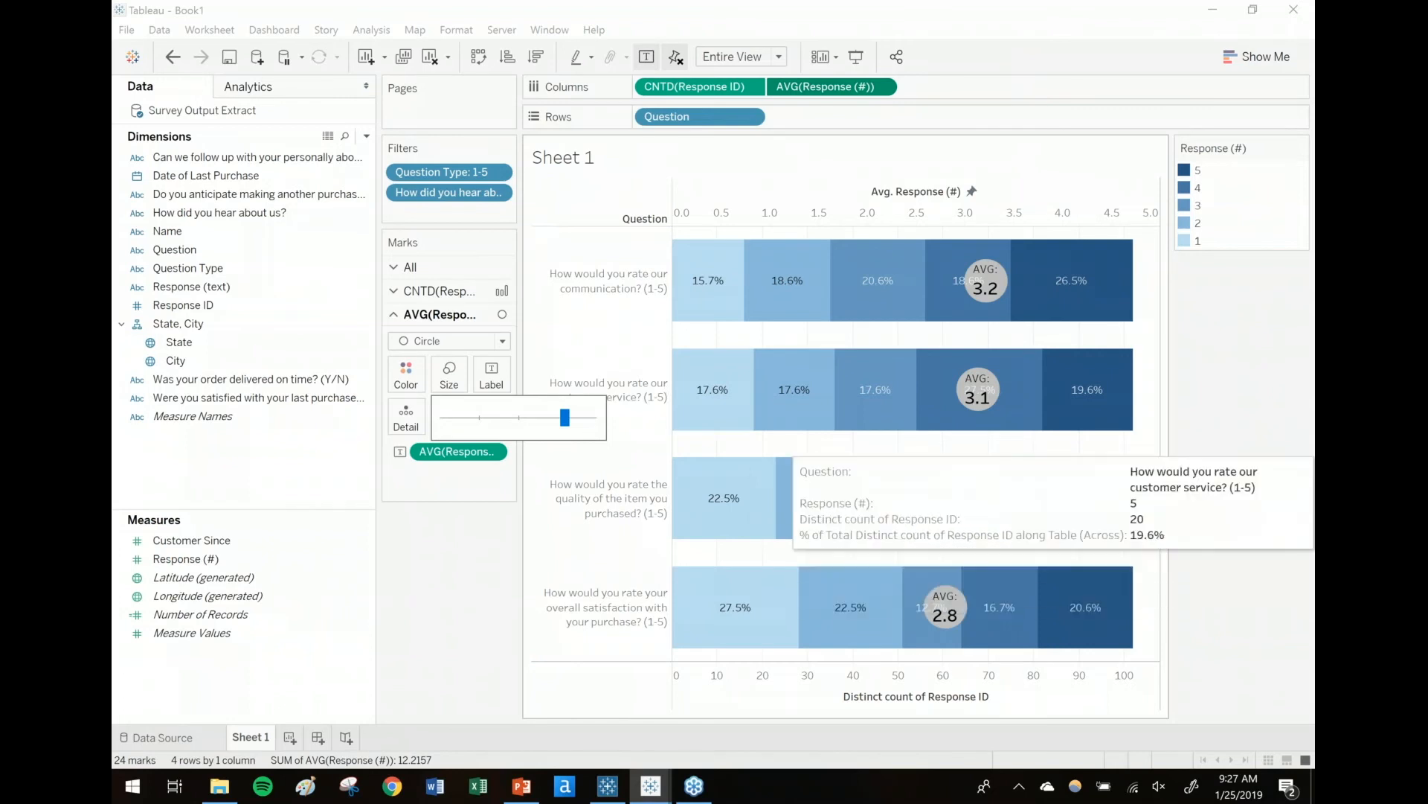
click(1242, 412)
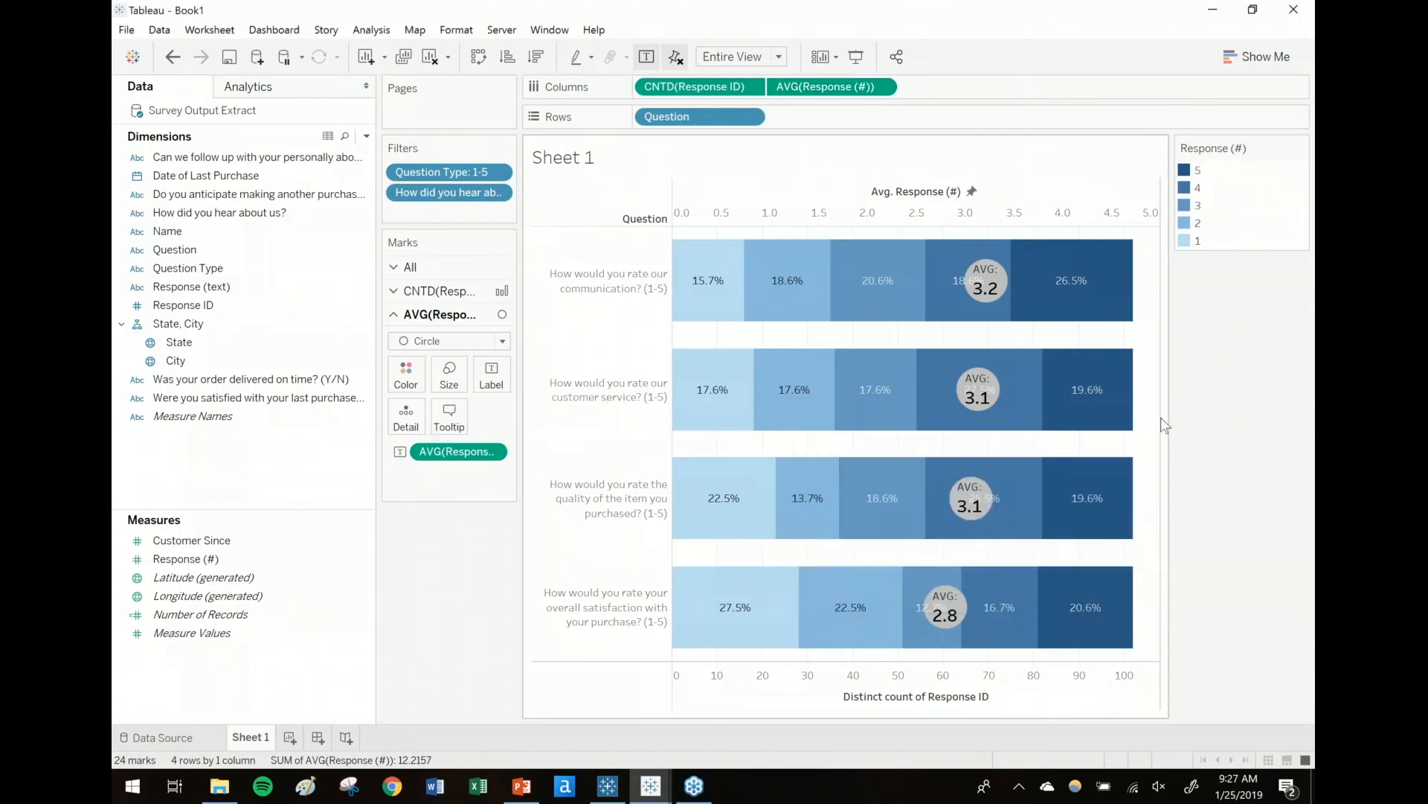
right_click(1071, 210)
click(1127, 380)
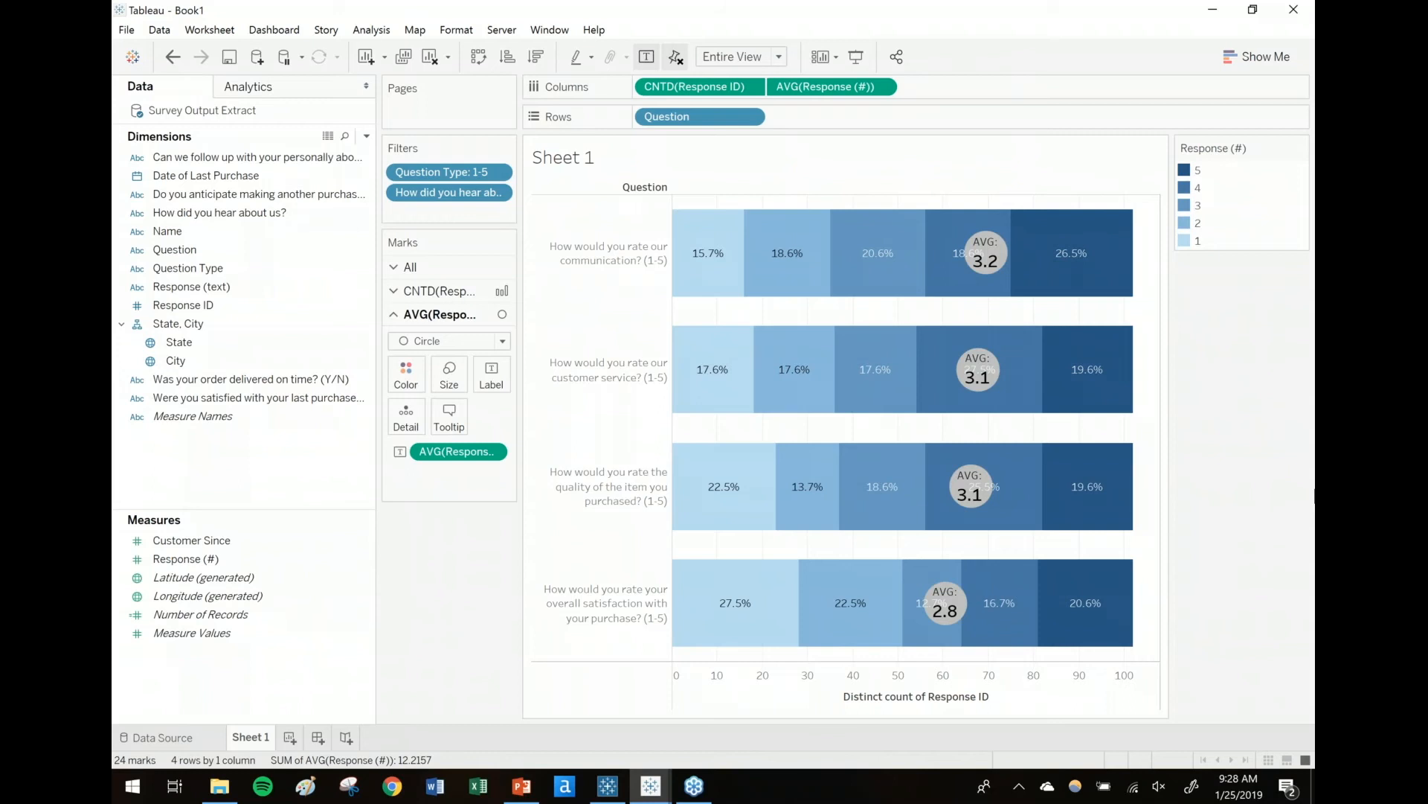
mouse_move(934, 461)
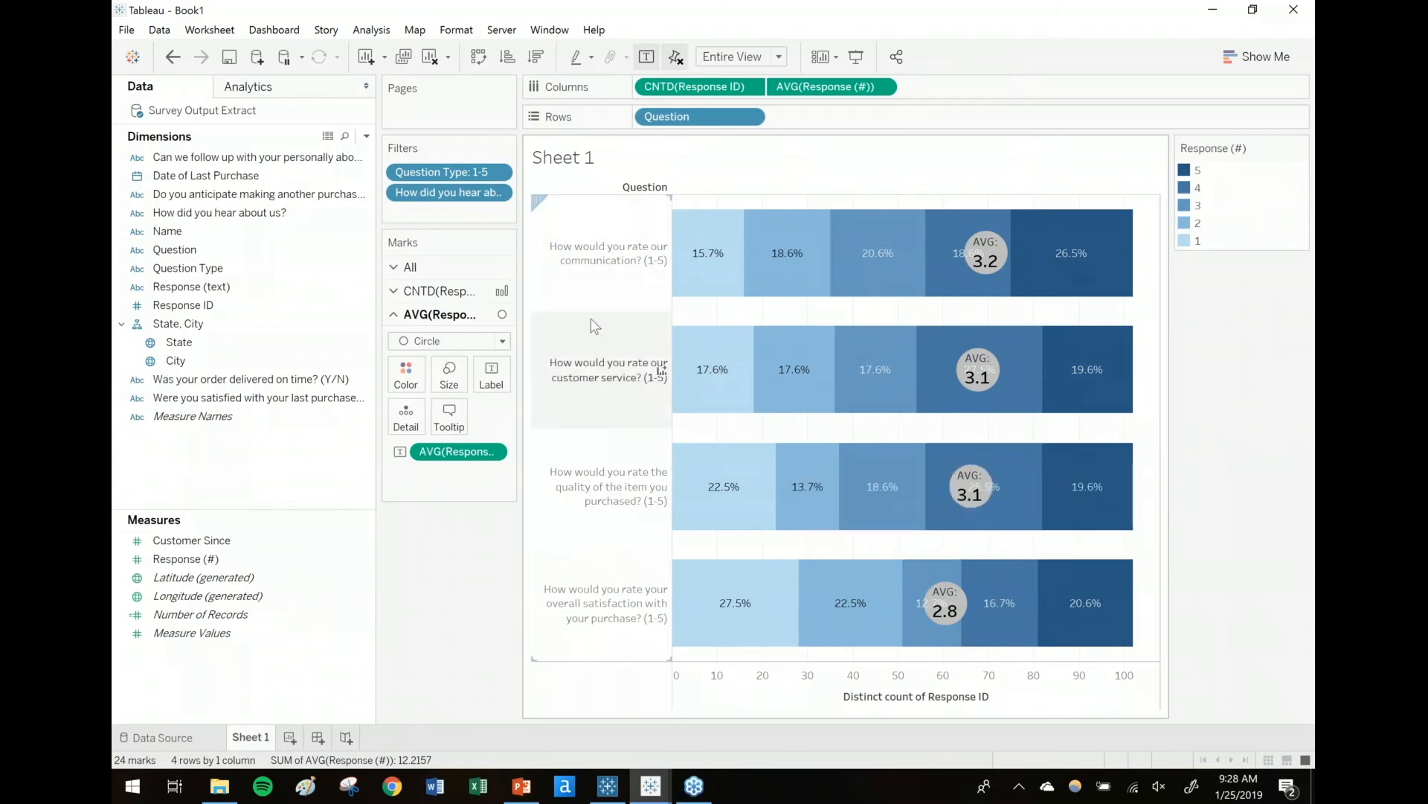
click(598, 280)
click(583, 364)
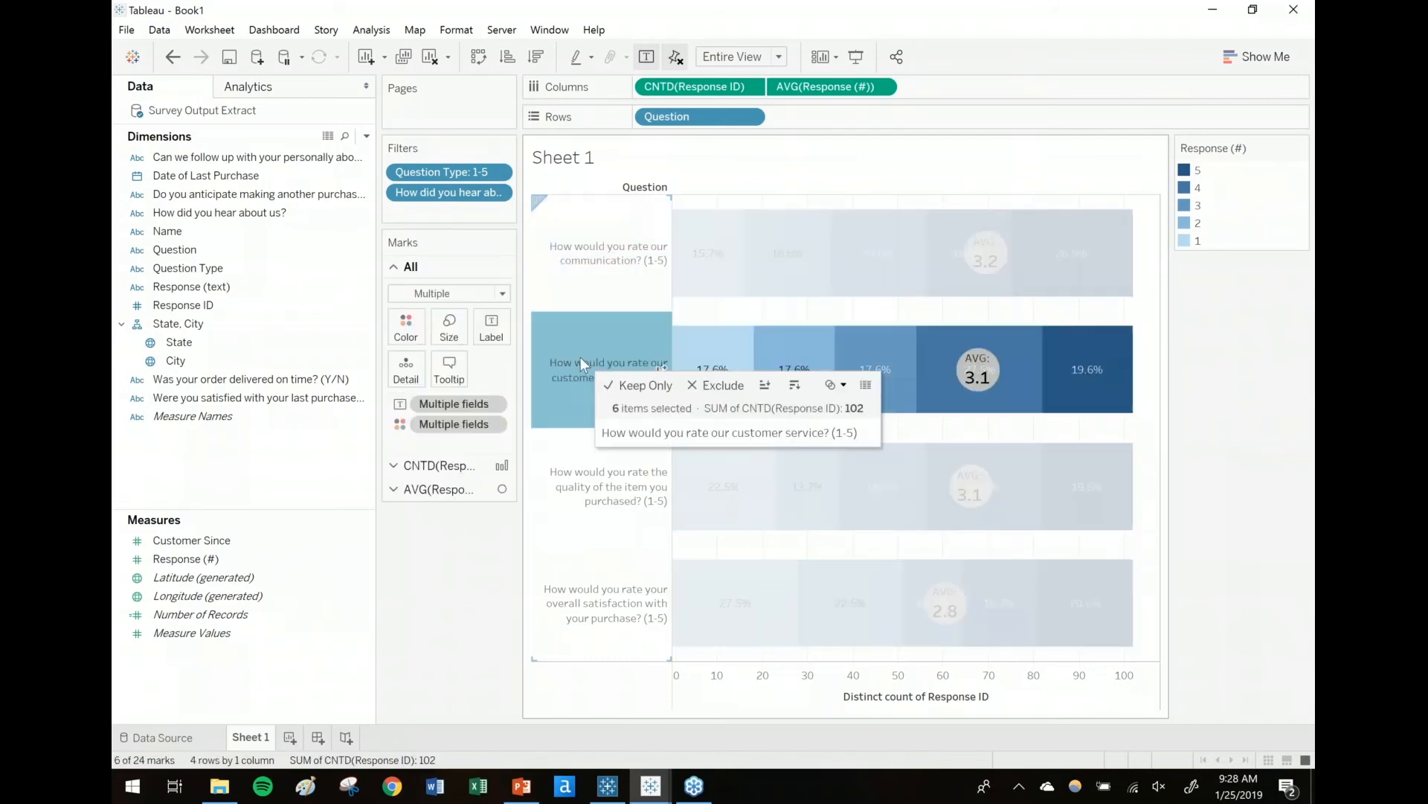
click(582, 364)
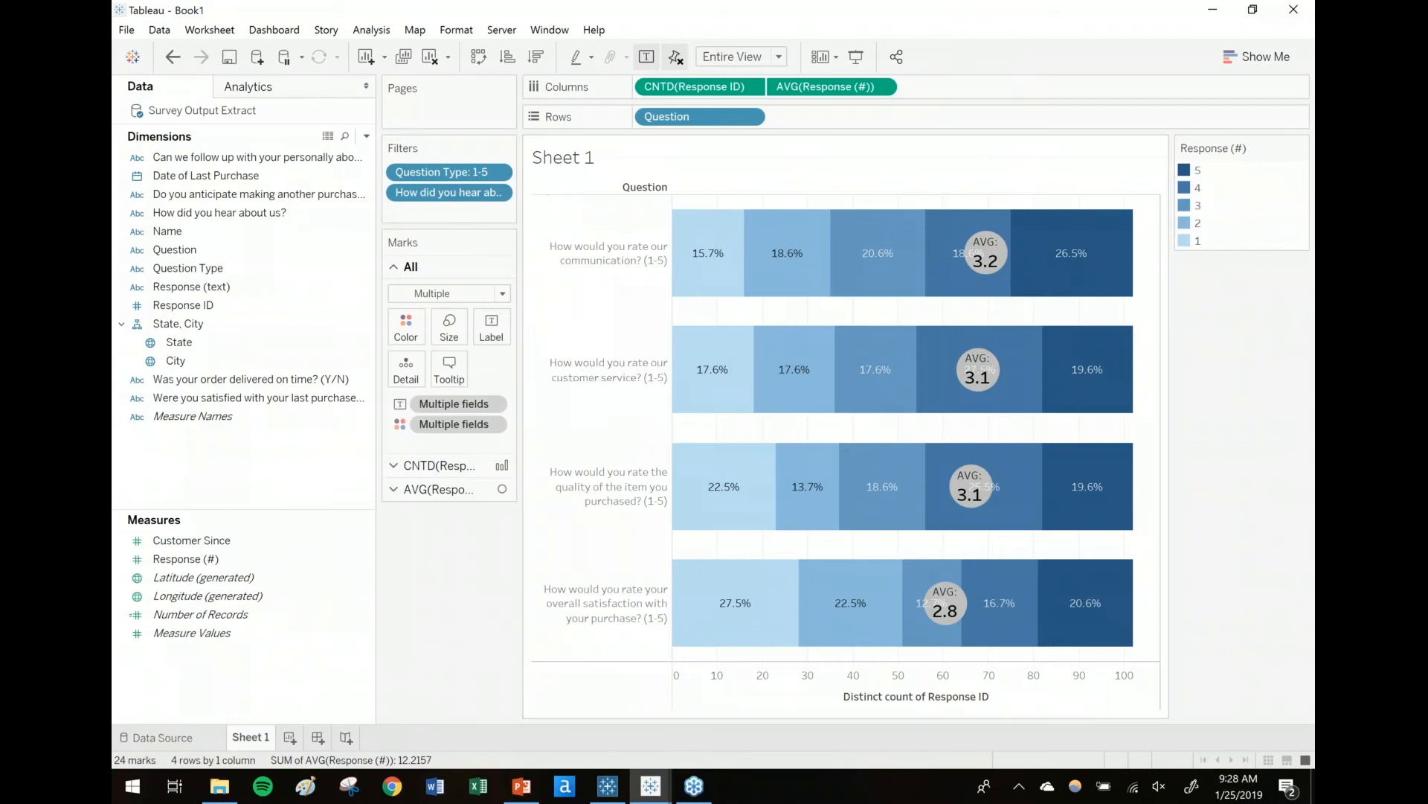
click(1301, 43)
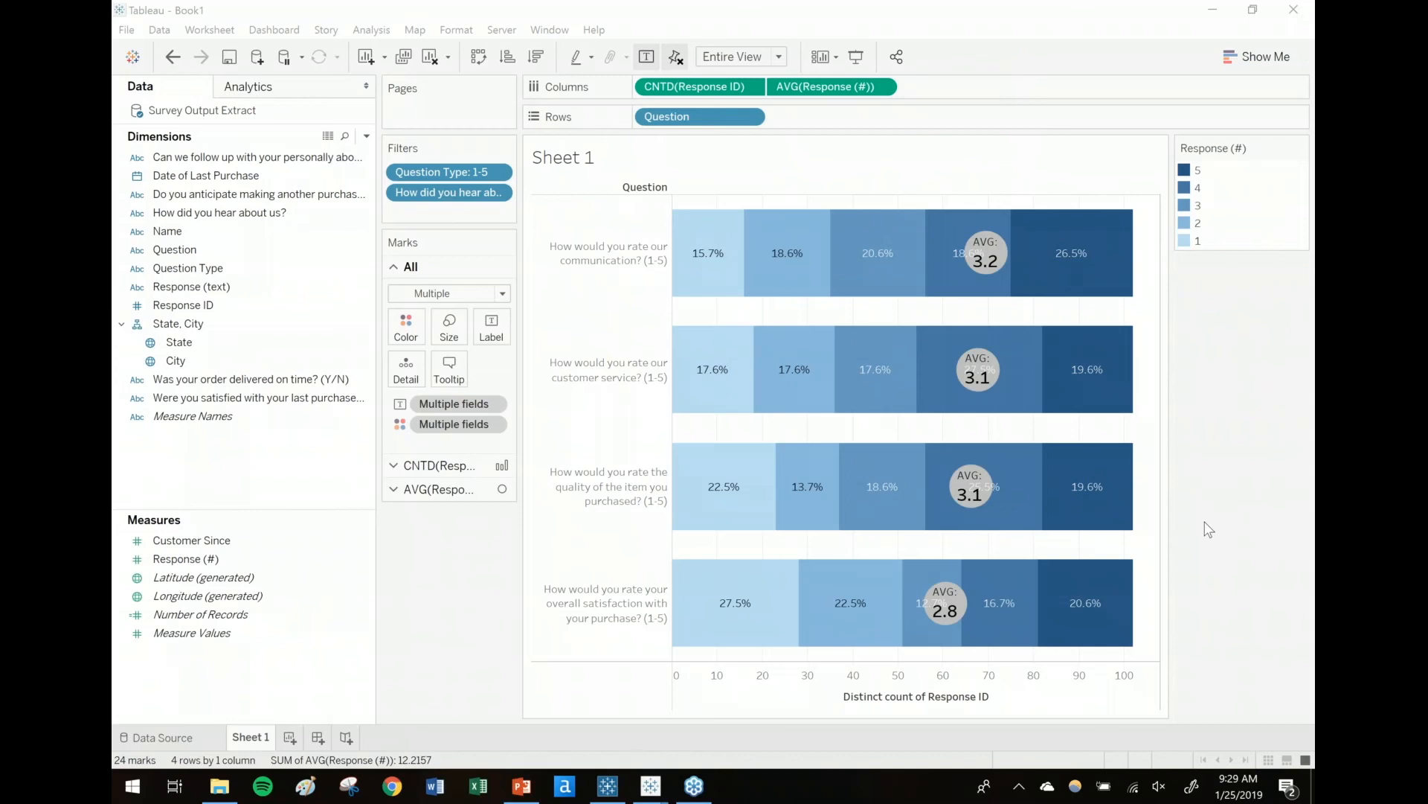
Step: Switch to the PowerPoint slide show and advance past the "10. Visualize" slide to the "What now?" slide
key(alt+Tab)
key(alt+Tab)
key(alt+Tab)
key(Right)
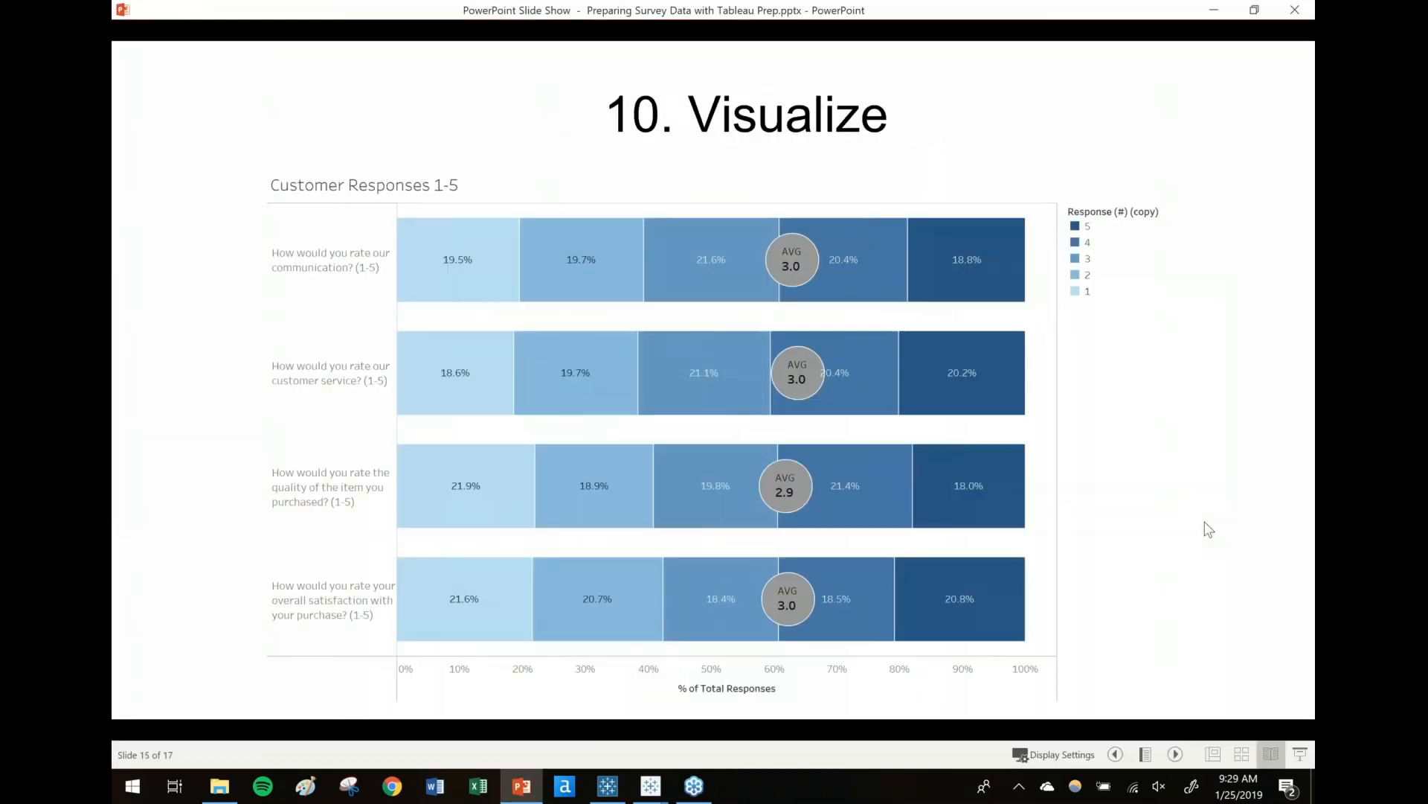
key(Right)
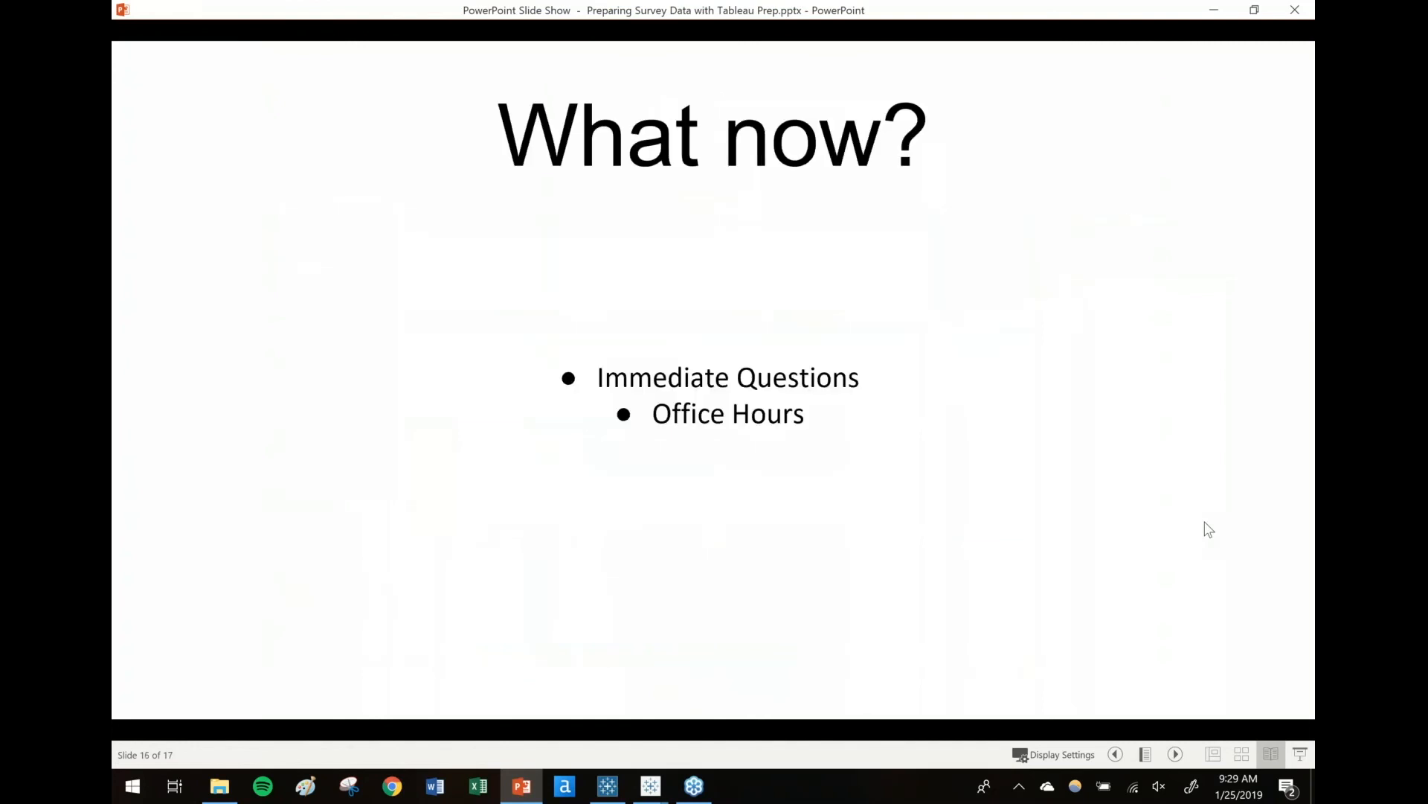